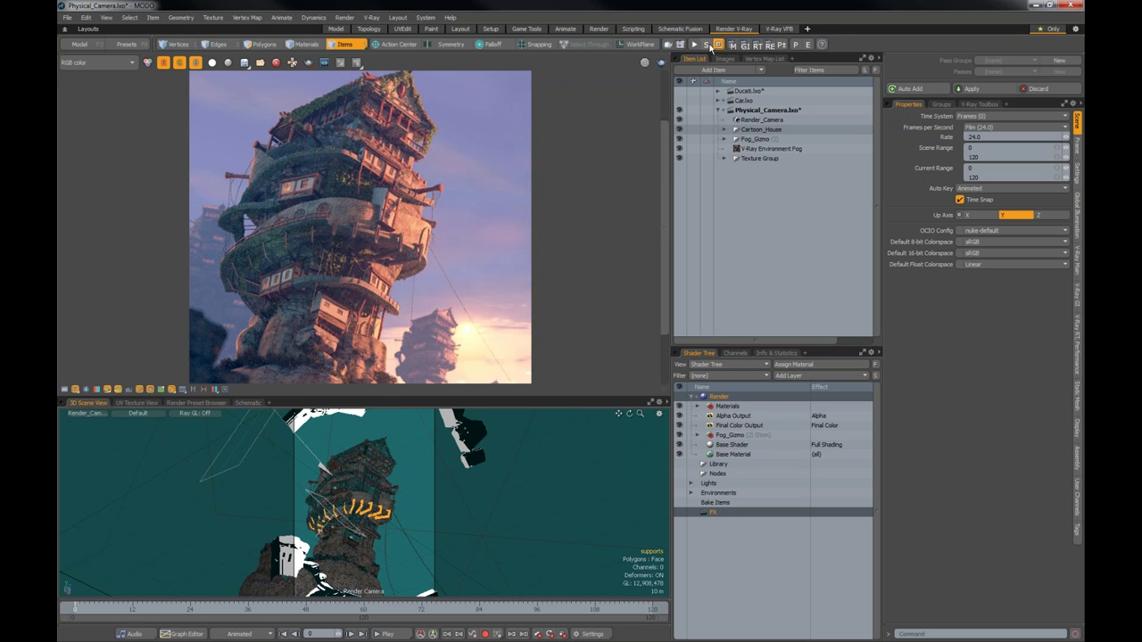
- Start the V-Ray RT interactive render of the cartoon tower scene
click(733, 46)
click(695, 46)
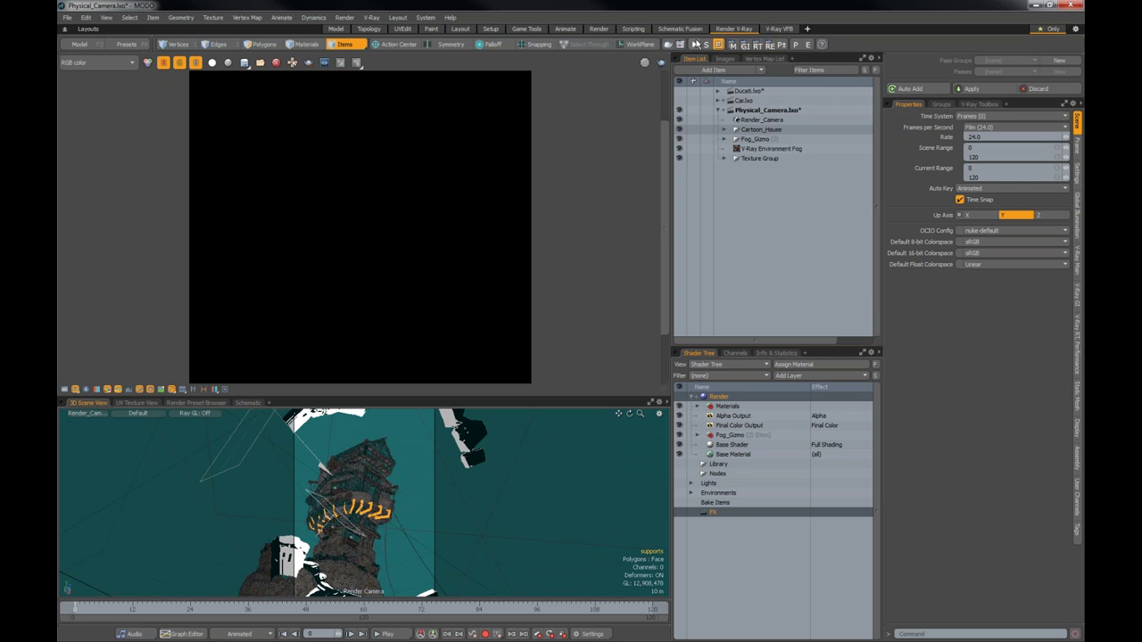
click(697, 45)
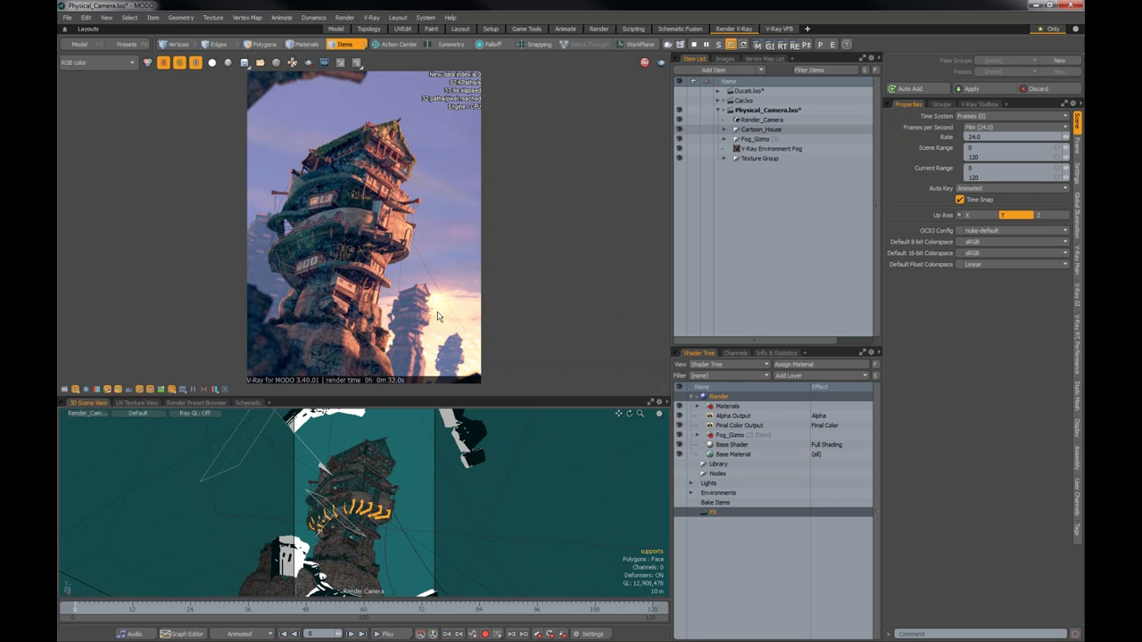
- Examine the tower render up close, from the roof down to the rocky base and distant towers
scroll(336, 235, up, 4)
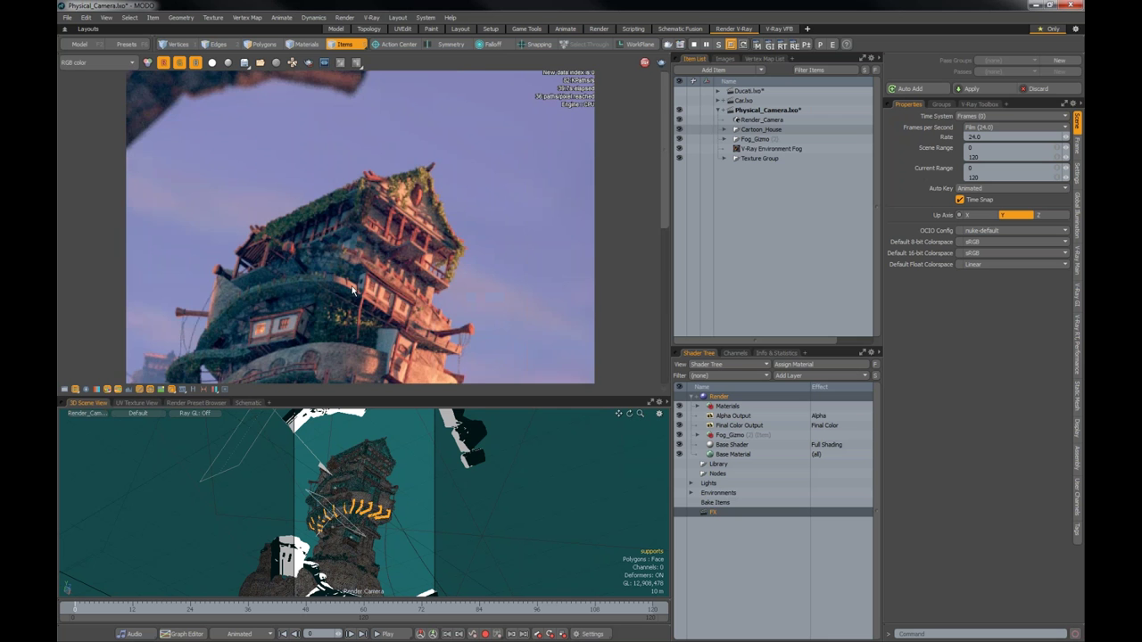
scroll(458, 271, down, 3)
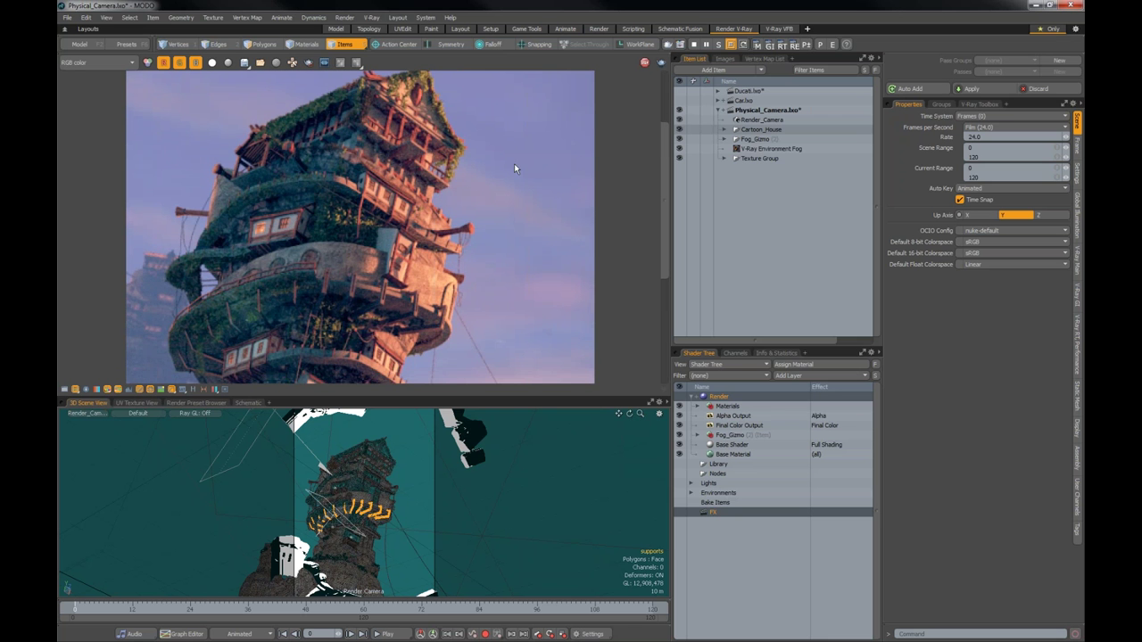
scroll(450, 219, down, 4)
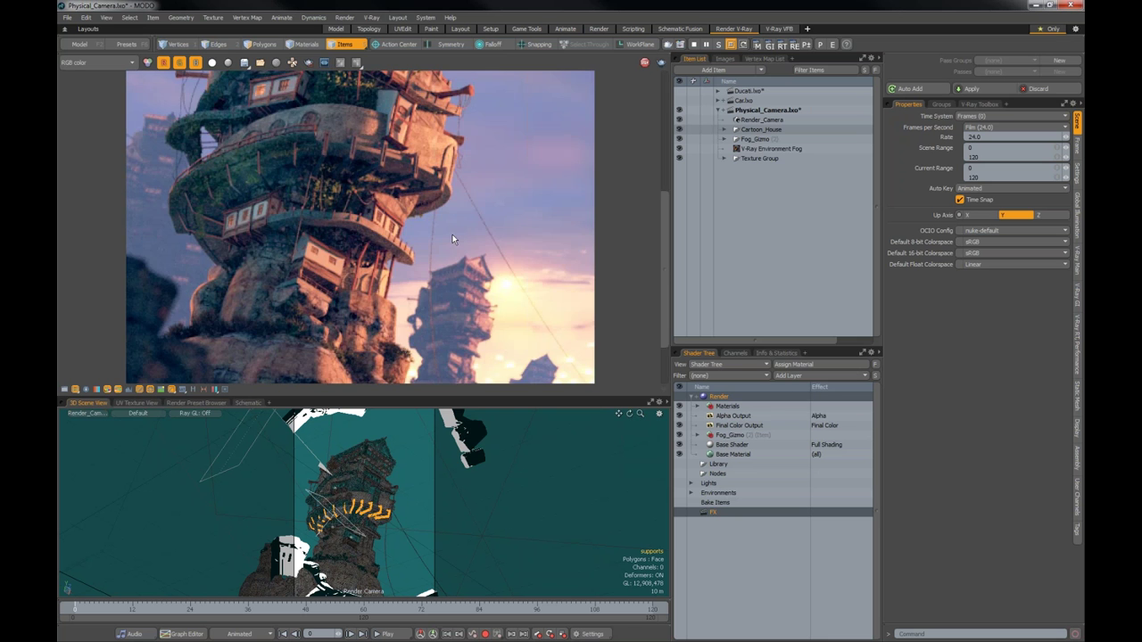
scroll(452, 239, down, 2)
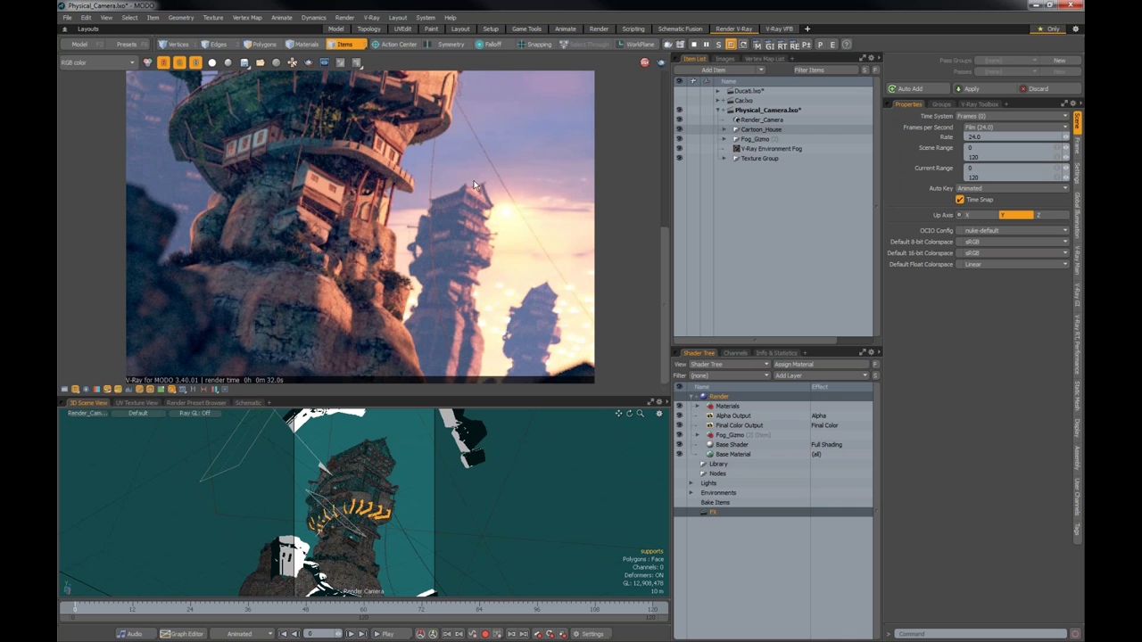
scroll(462, 126, up, 6)
scroll(447, 167, up, 3)
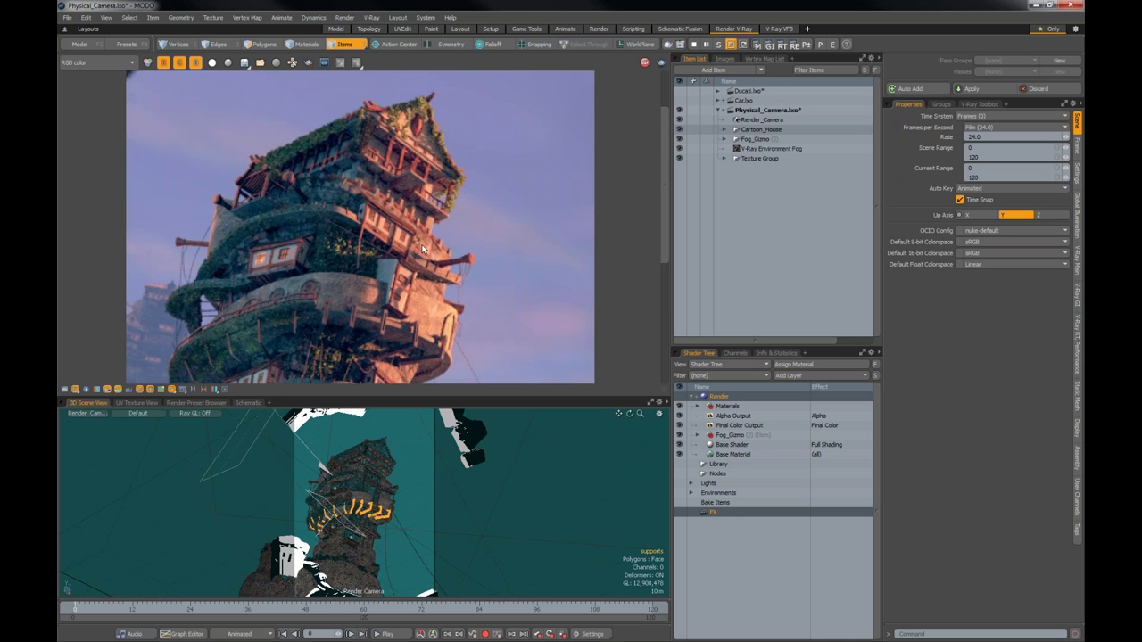
scroll(423, 250, down, 5)
drag(414, 173, 417, 261)
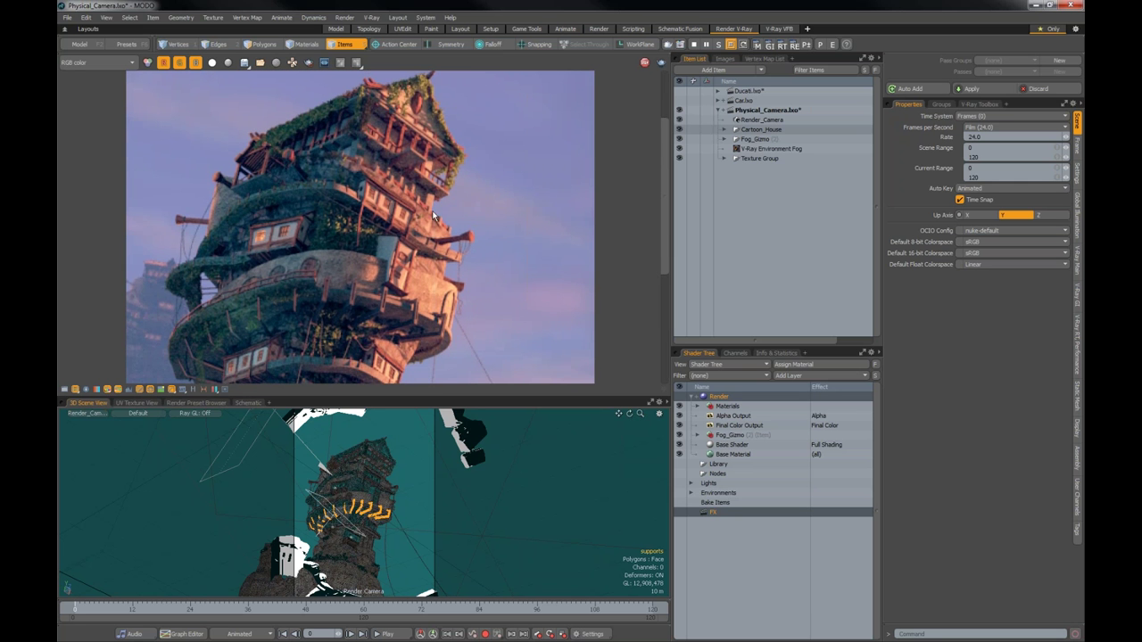
drag(436, 201, 440, 243)
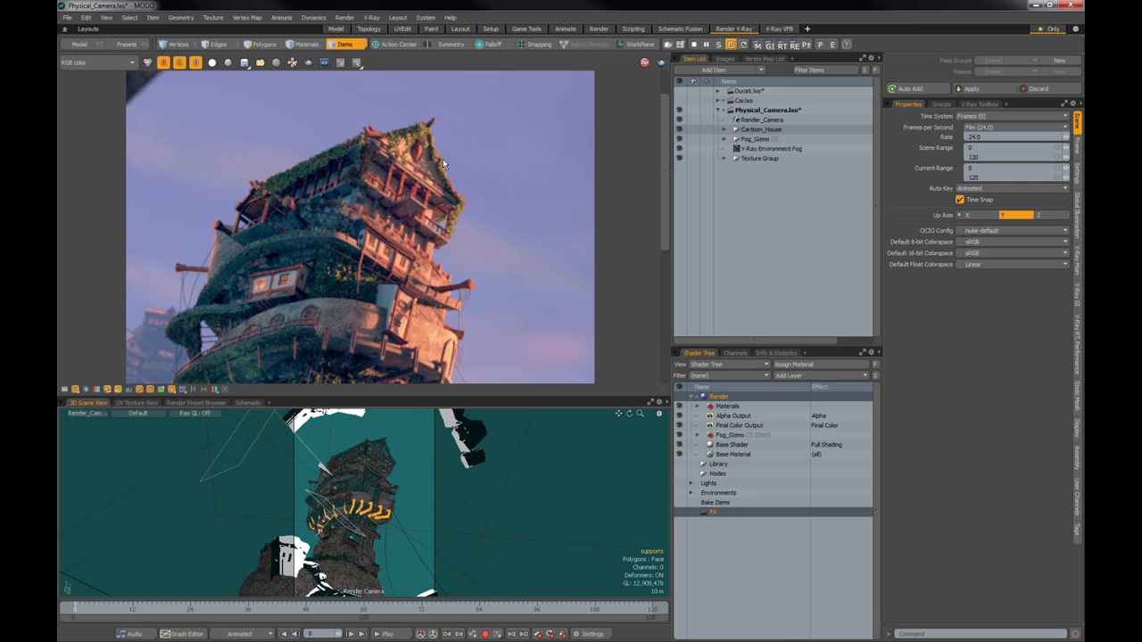
- Orbit and move the render camera around the tower, from close-up to a distant view, while the interactive render runs
key(ctrl)
ctrl+alt+drag(382, 484, 400, 430)
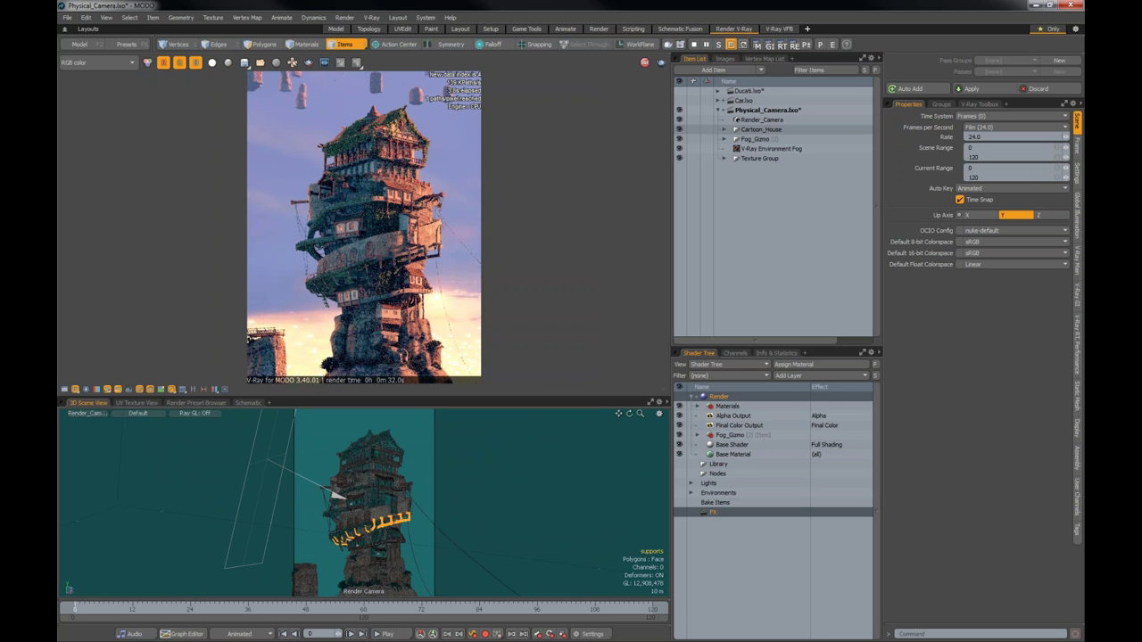
alt+drag(375, 482, 400, 478)
scroll(400, 478, up, 5)
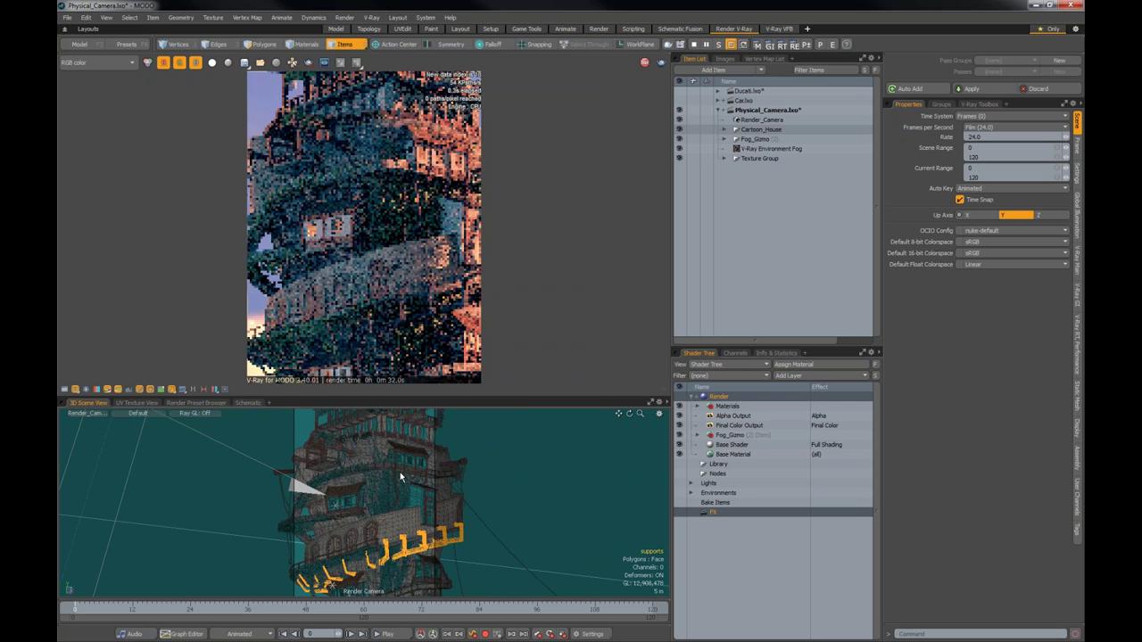
alt+drag(412, 462, 375, 481)
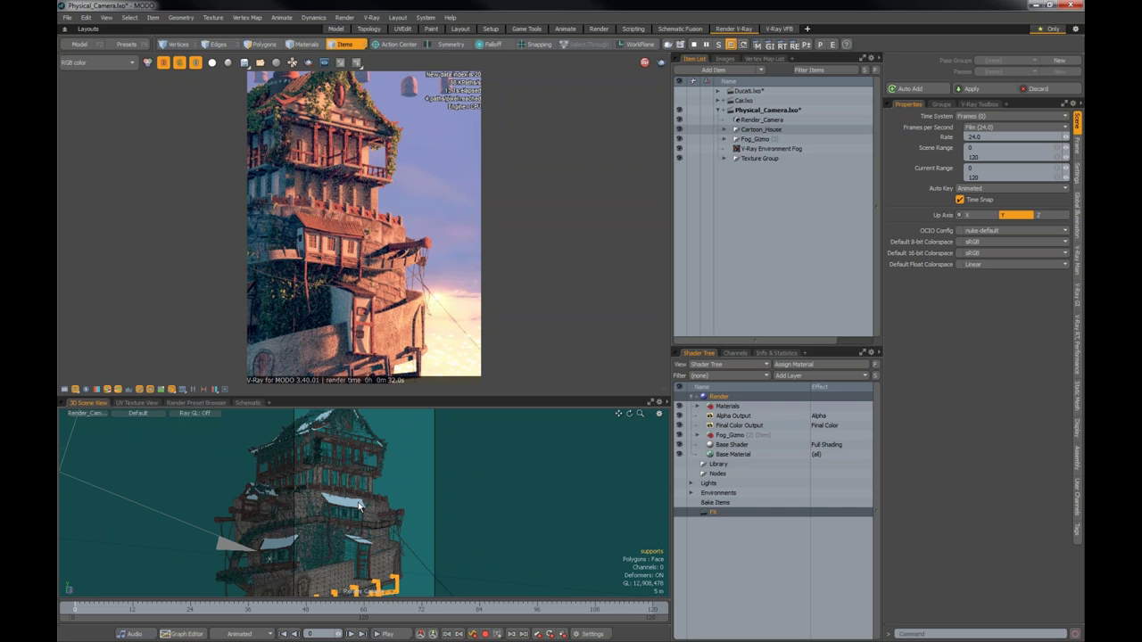
middle_drag(360, 507, 341, 500)
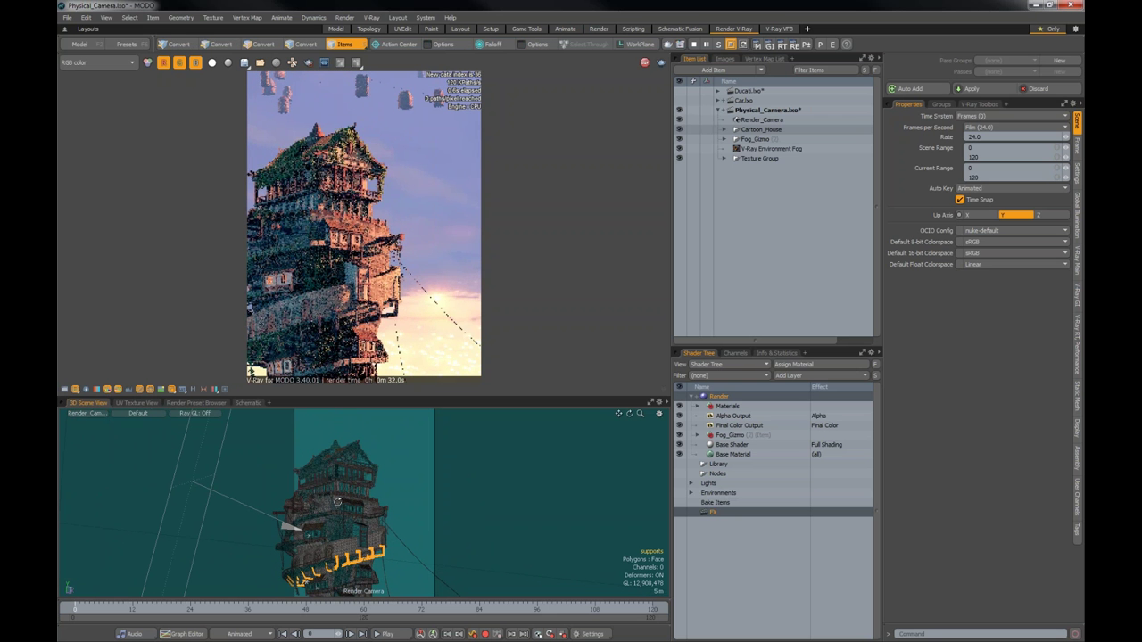
middle_drag(338, 503, 361, 588)
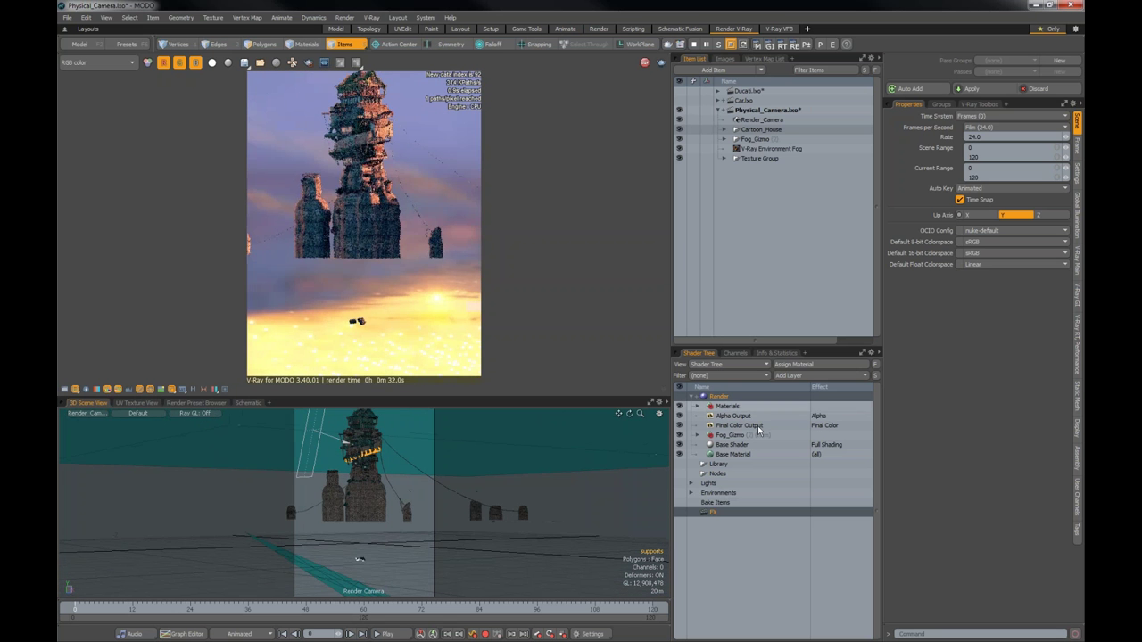
- Expand the scene's lights and select VRaySun to show its properties
click(691, 483)
click(717, 473)
click(726, 550)
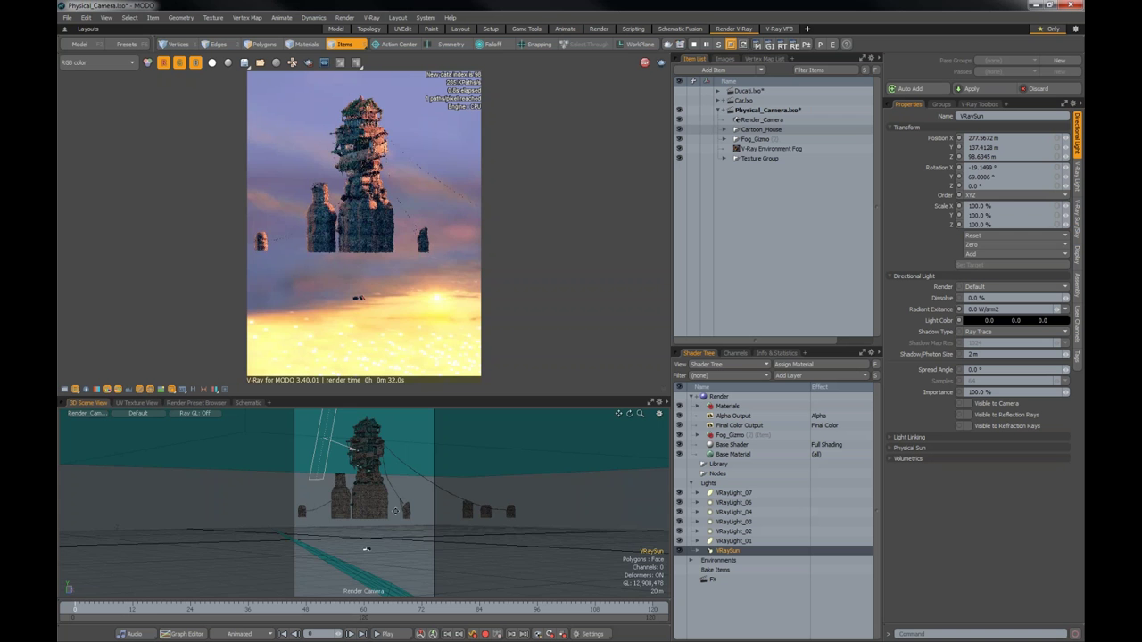
- Examine the whole tower group against the sky from several distances and angles in the interactive render
middle_drag(359, 546, 378, 462)
scroll(393, 502, down, 6)
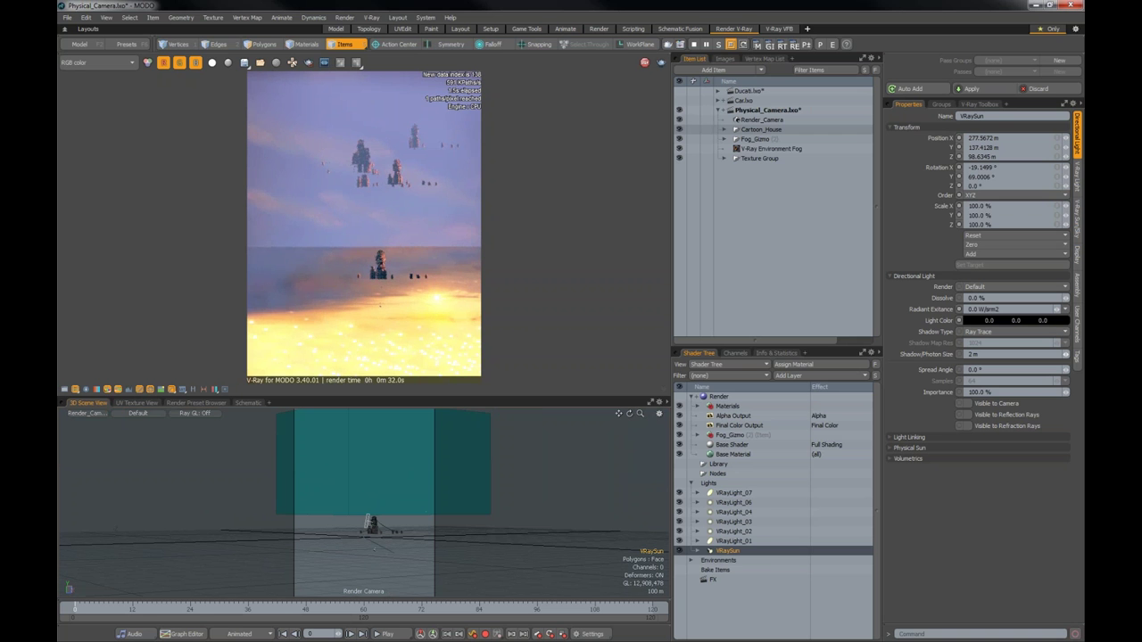
alt+drag(444, 484, 353, 515)
scroll(352, 515, up, 5)
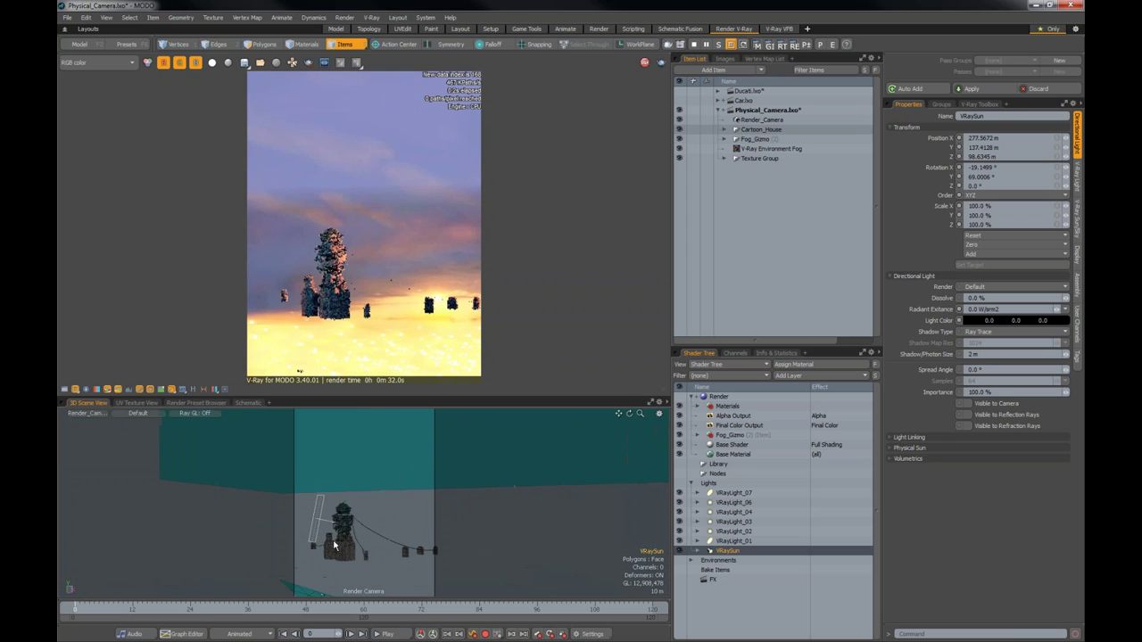
scroll(338, 546, up, 4)
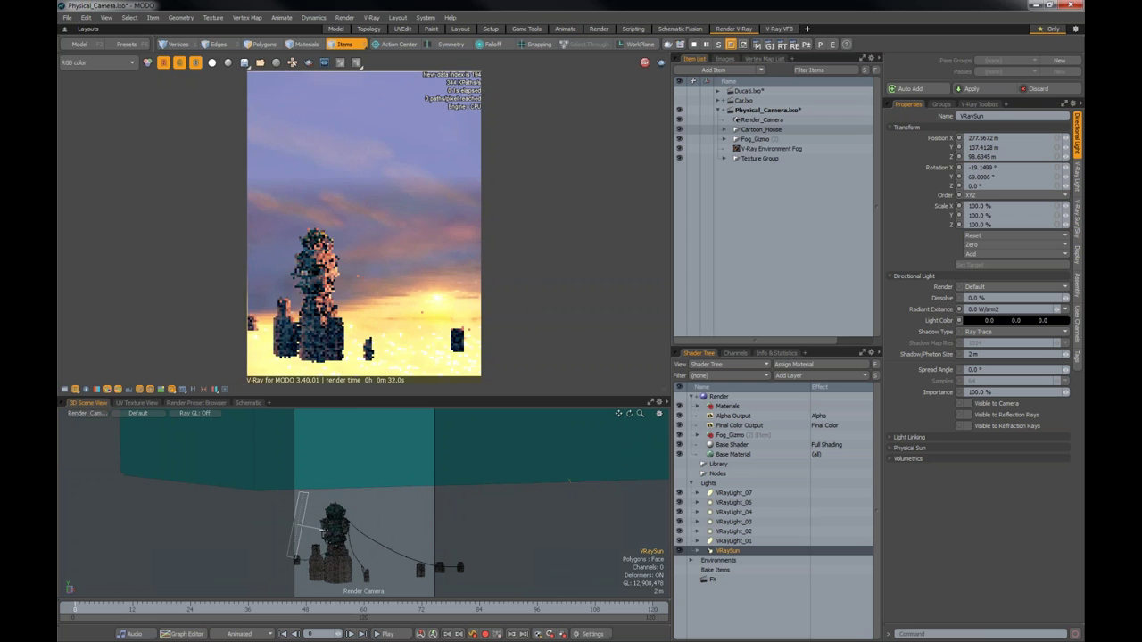
scroll(393, 543, up, 3)
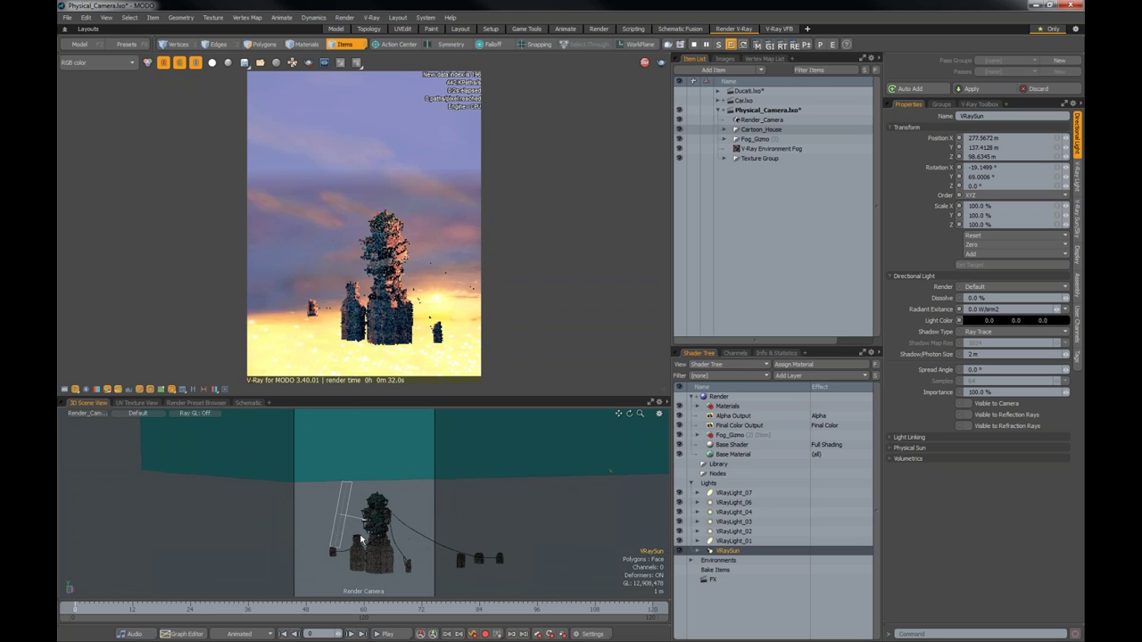
mouse_move(394, 539)
alt+mouse_down()
mouse_move(451, 521)
mouse_move(396, 530)
alt+mouse_up()
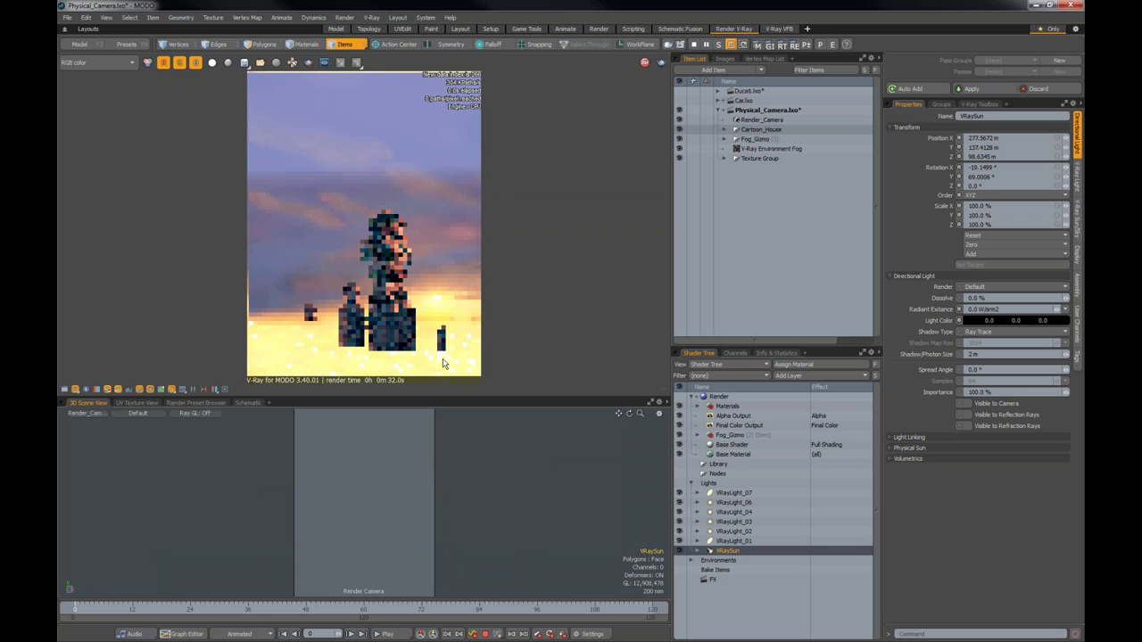
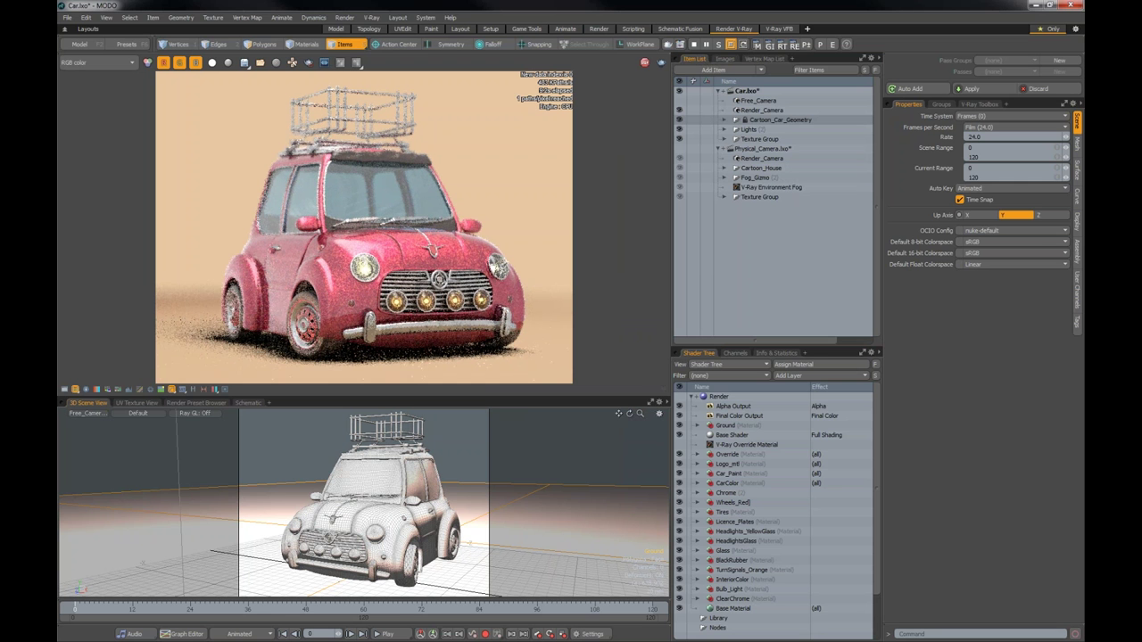
- Expand the car scene's lights and show the V-Ray light settings of Area Light (2)
alt+drag(416, 469, 407, 473)
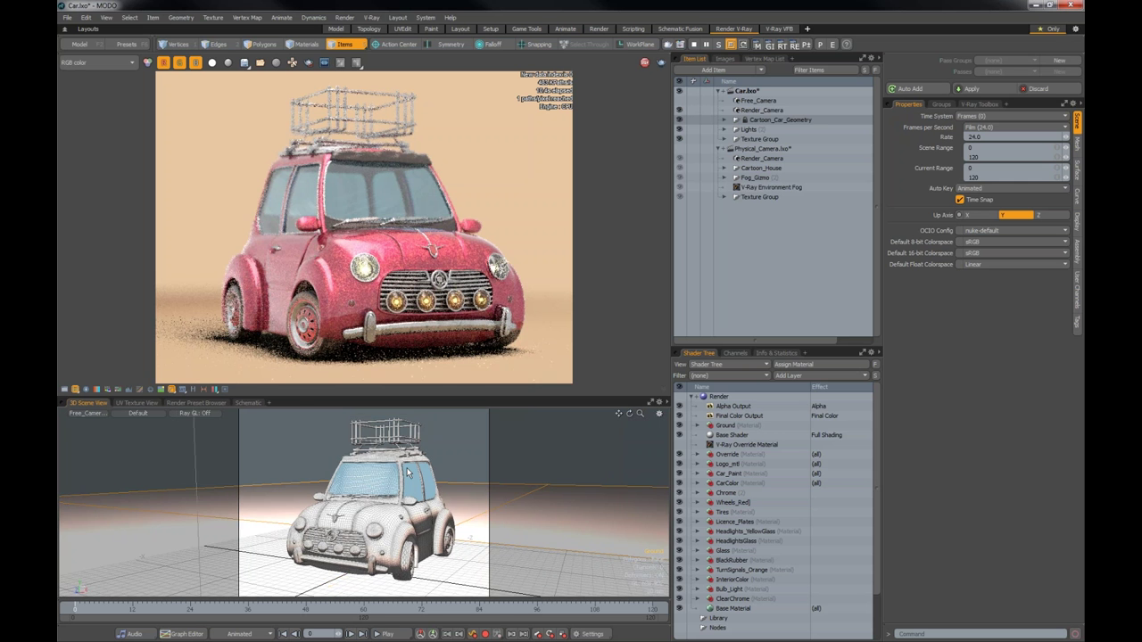
scroll(404, 473, down, 3)
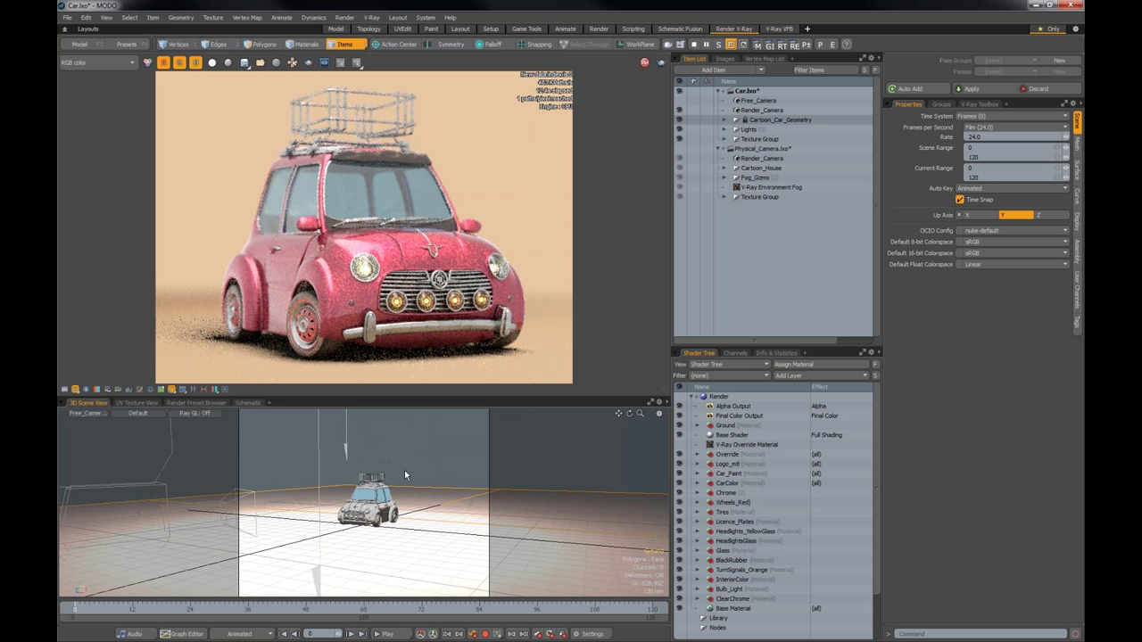
scroll(404, 470, down, 2)
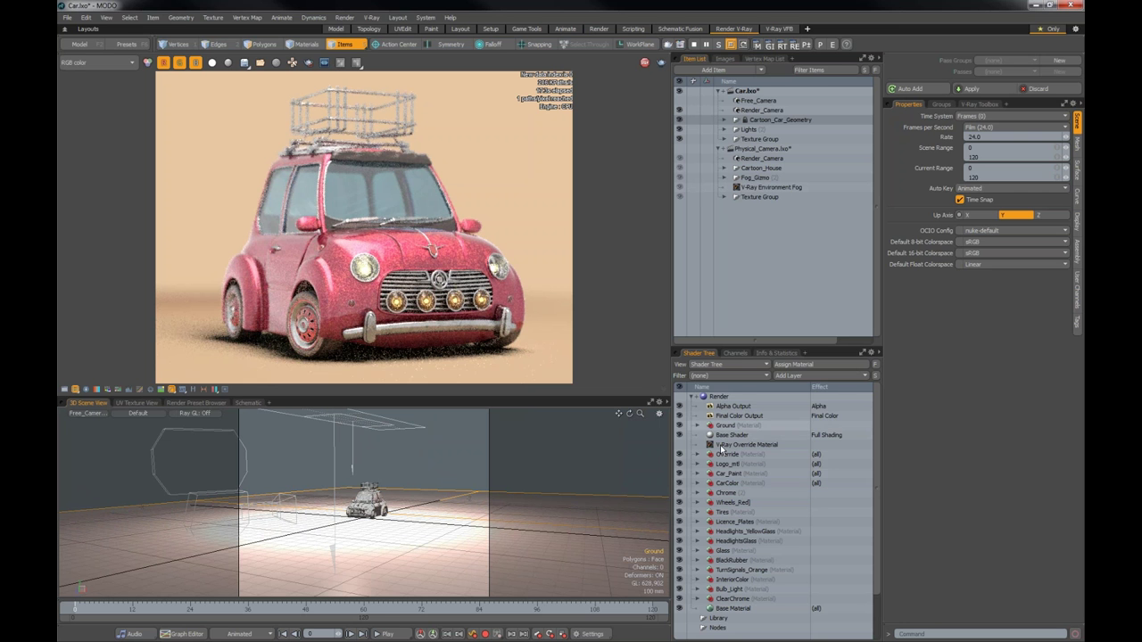
scroll(709, 533, down, 2)
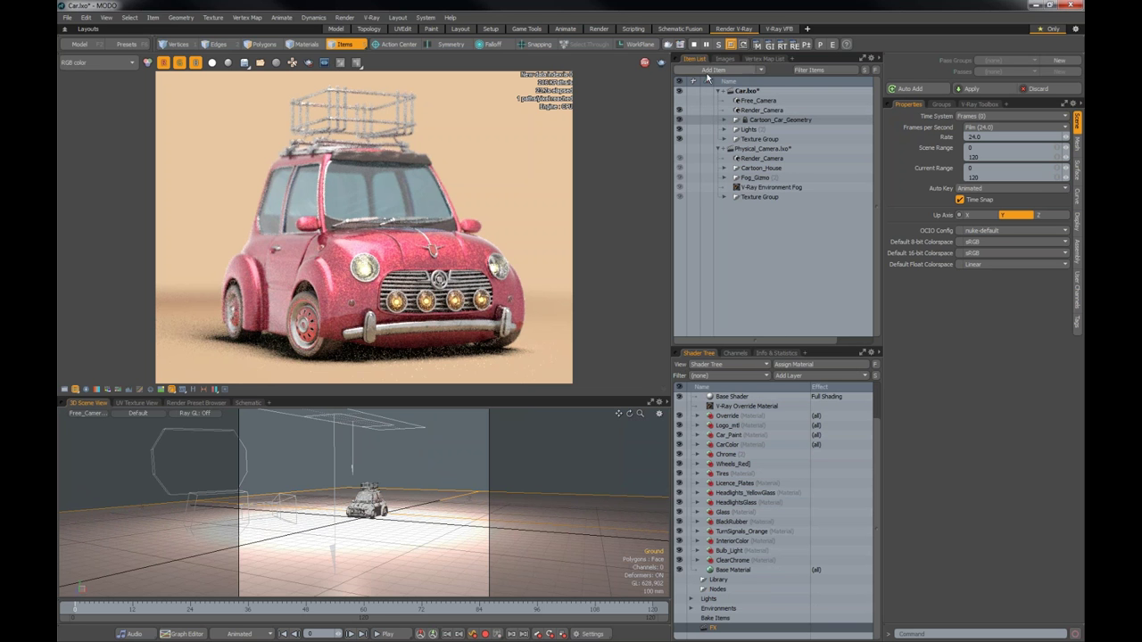
click(722, 130)
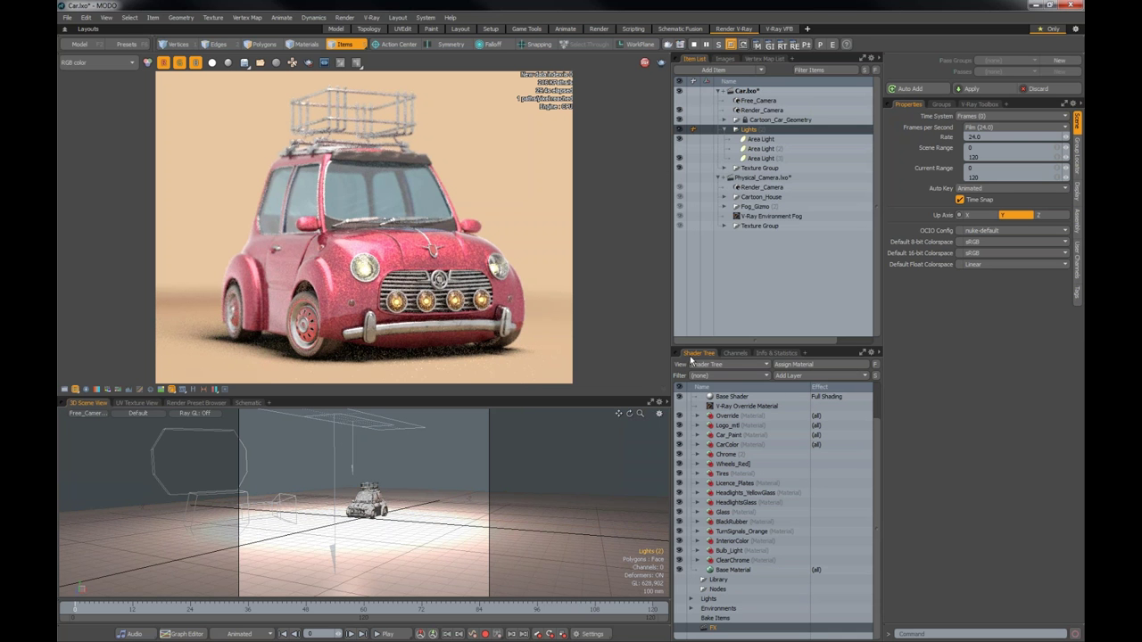
click(693, 600)
scroll(740, 589, down, 1)
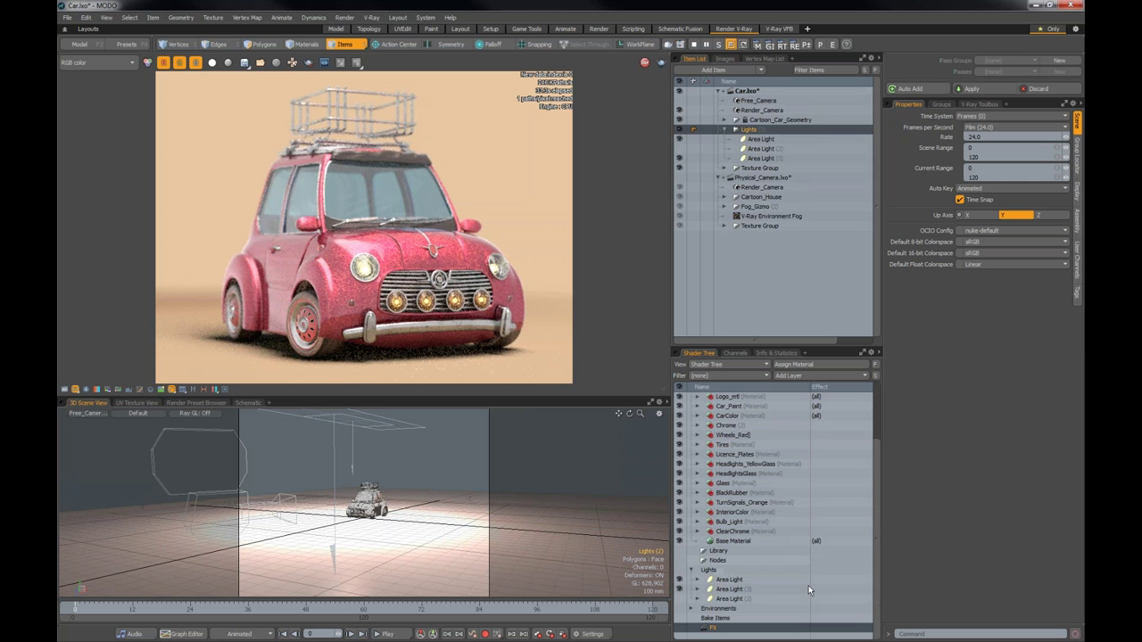
click(743, 600)
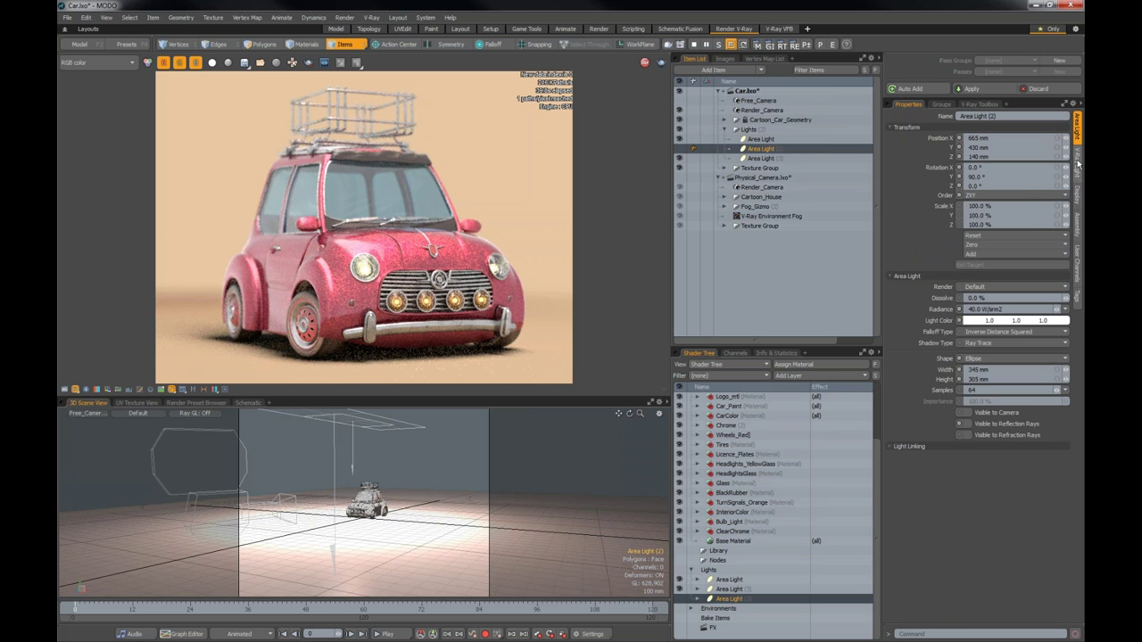
click(1077, 164)
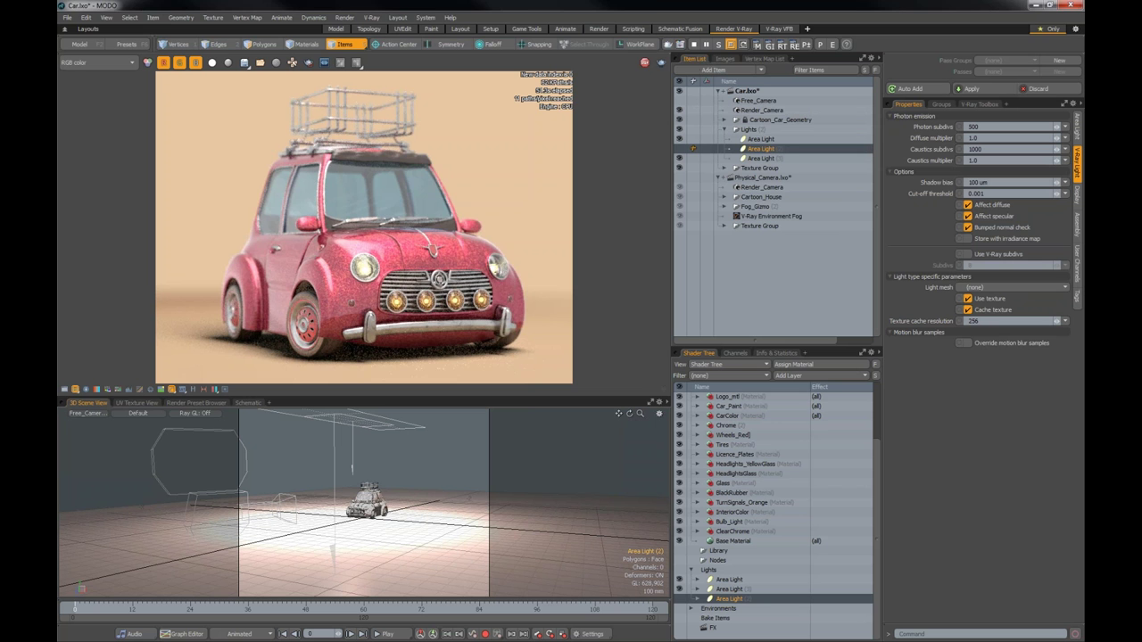
- Add a Directional Light to the car scene
click(712, 70)
click(445, 100)
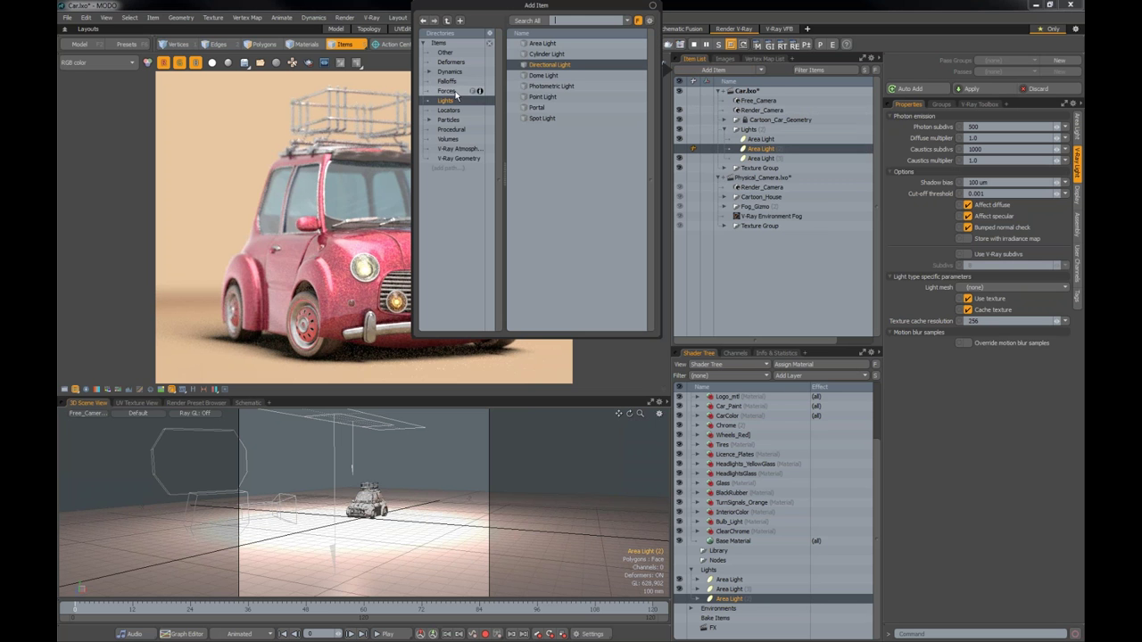
double_click(540, 66)
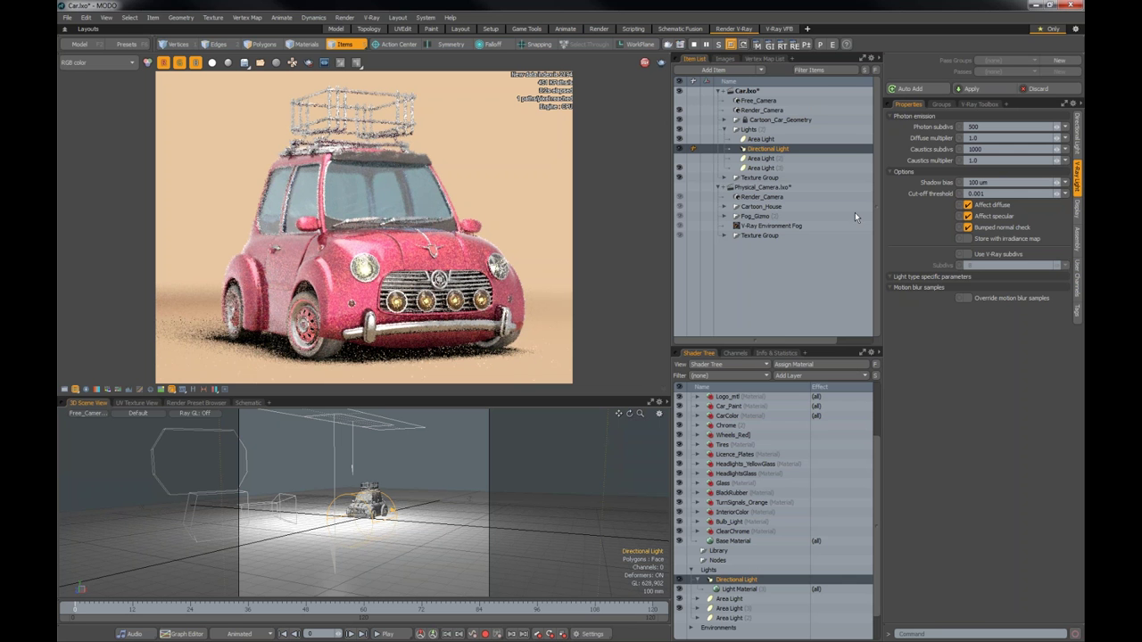
- Select Area Light (3), show its area light properties and switch off its visibility
click(761, 168)
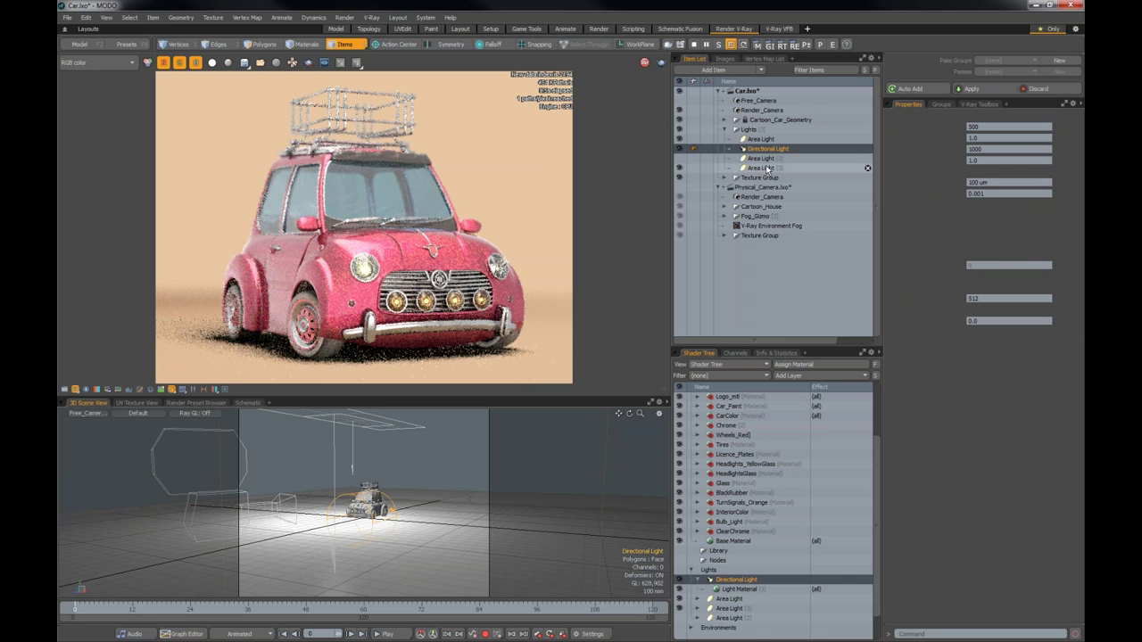
click(1077, 126)
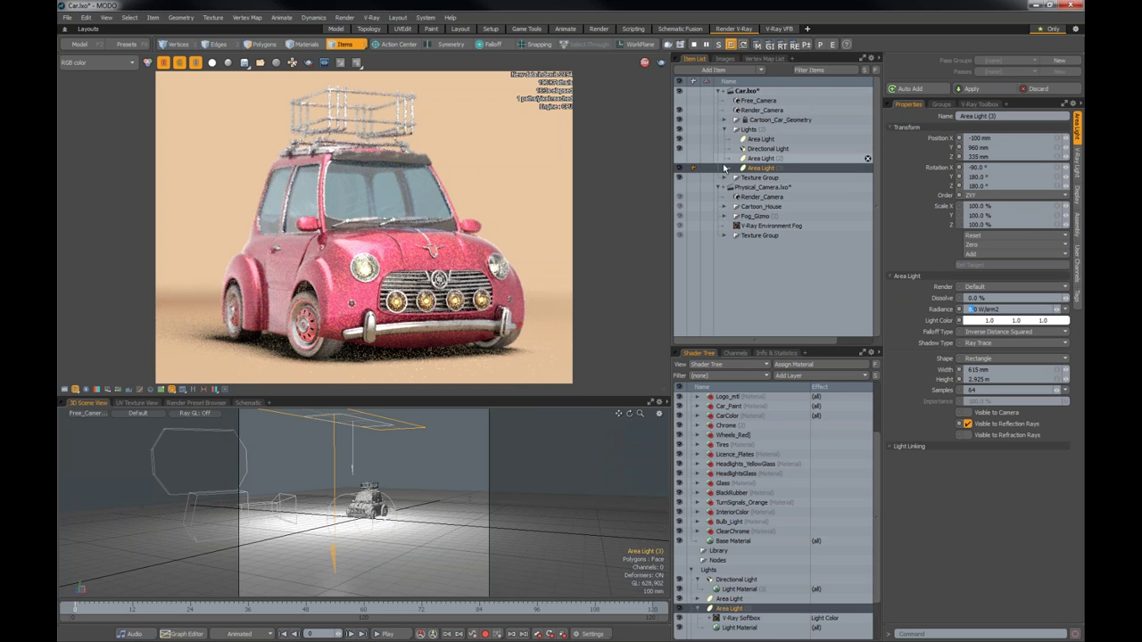
double_click(759, 168)
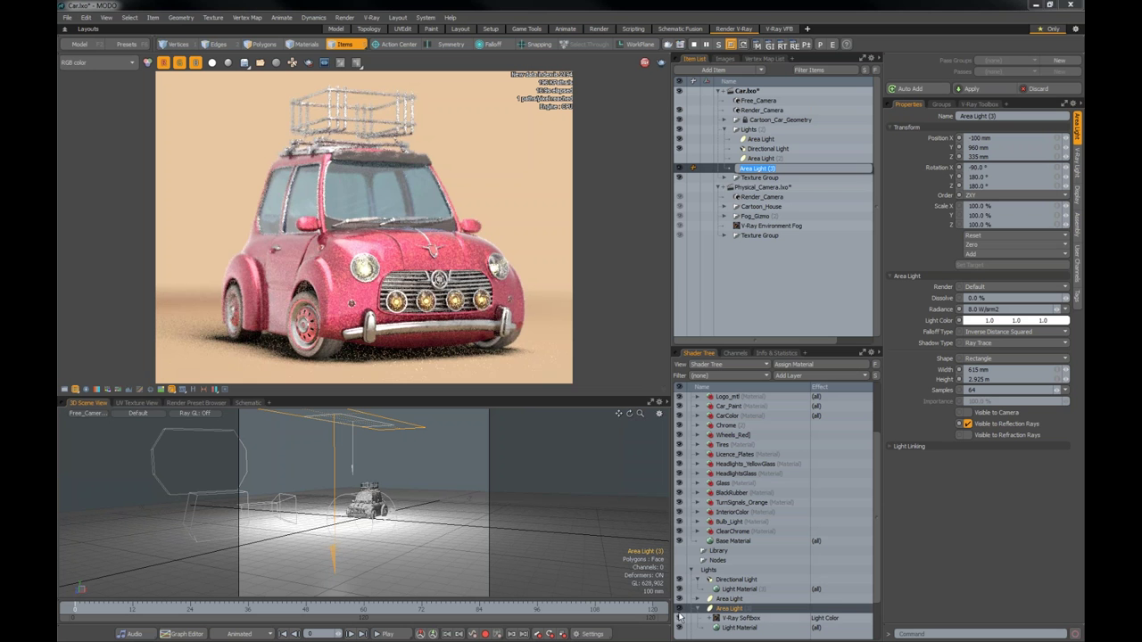
click(681, 171)
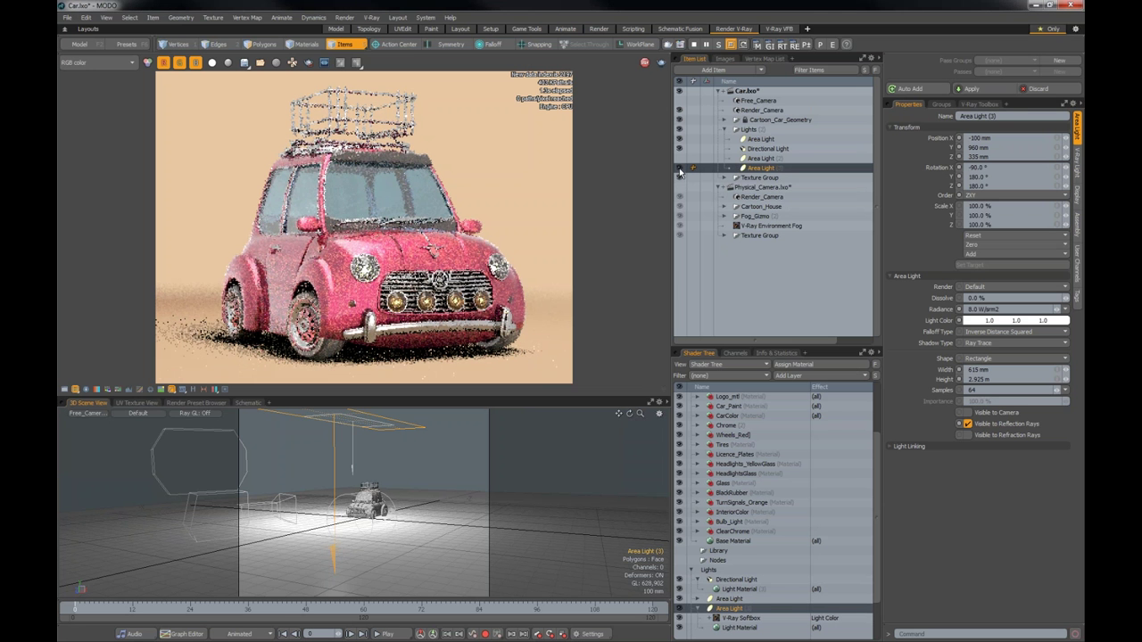
- Hide the three area lights in the car scene and select the Directional Light
click(680, 169)
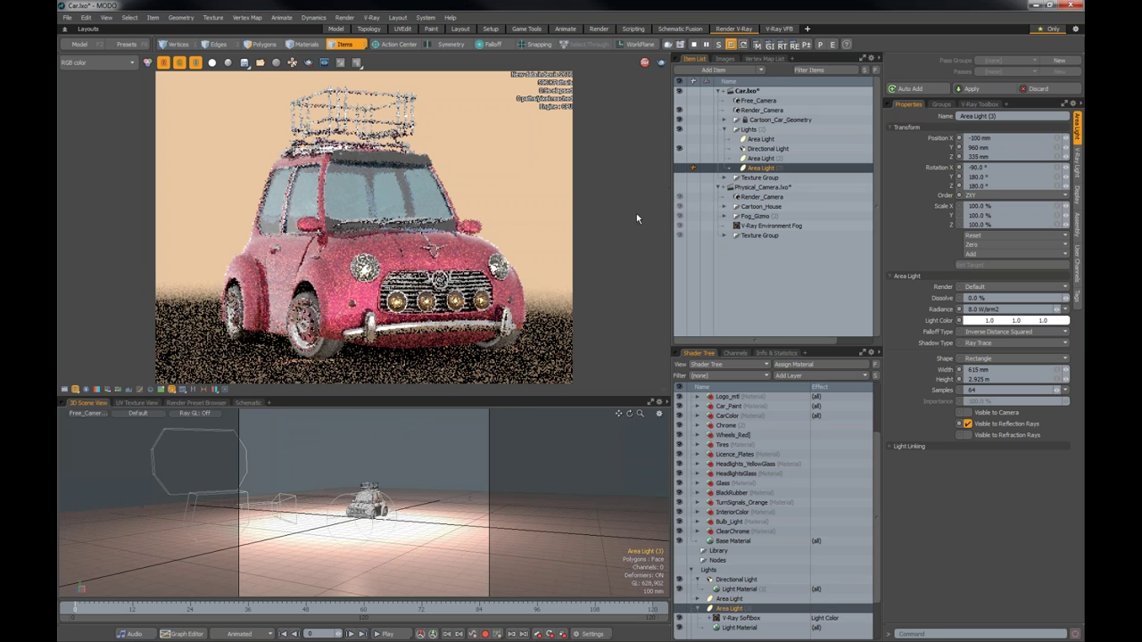
click(769, 150)
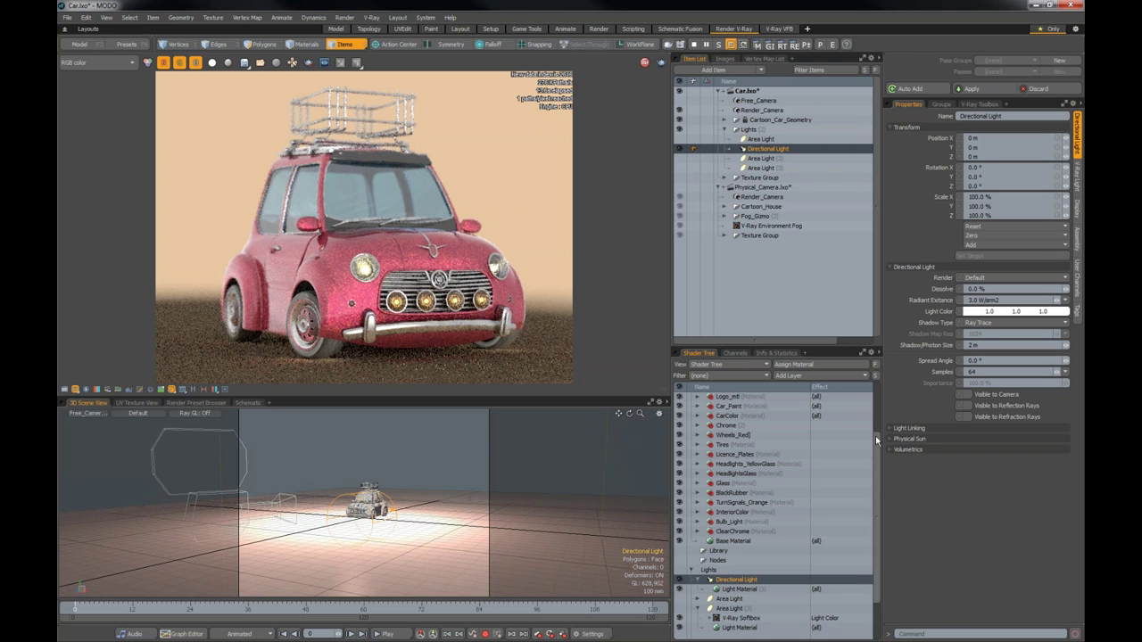
- Expand the Environments group with ENV_GI and ENV_REFL in the shader tree and examine the ENV_GI environment's settings
drag(876, 442, 878, 477)
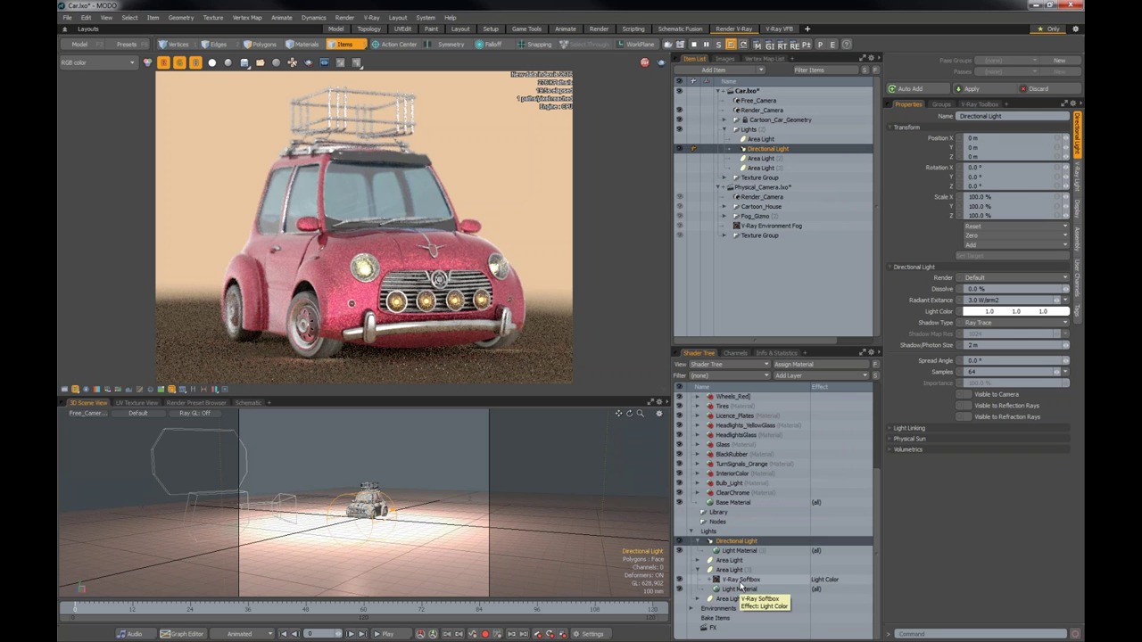
click(692, 609)
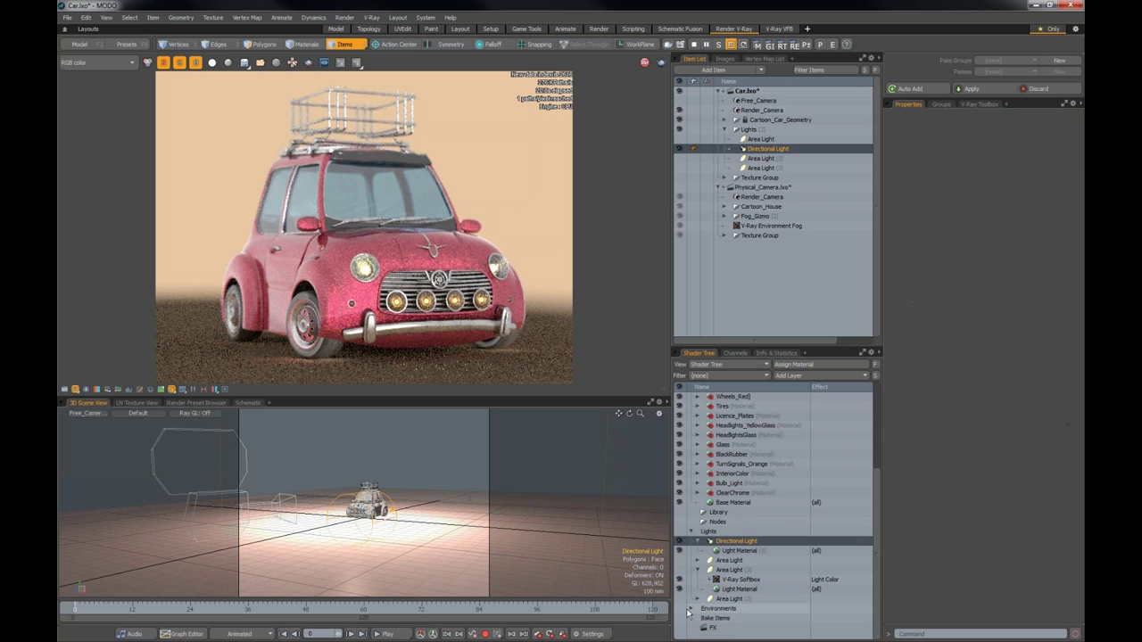
click(692, 609)
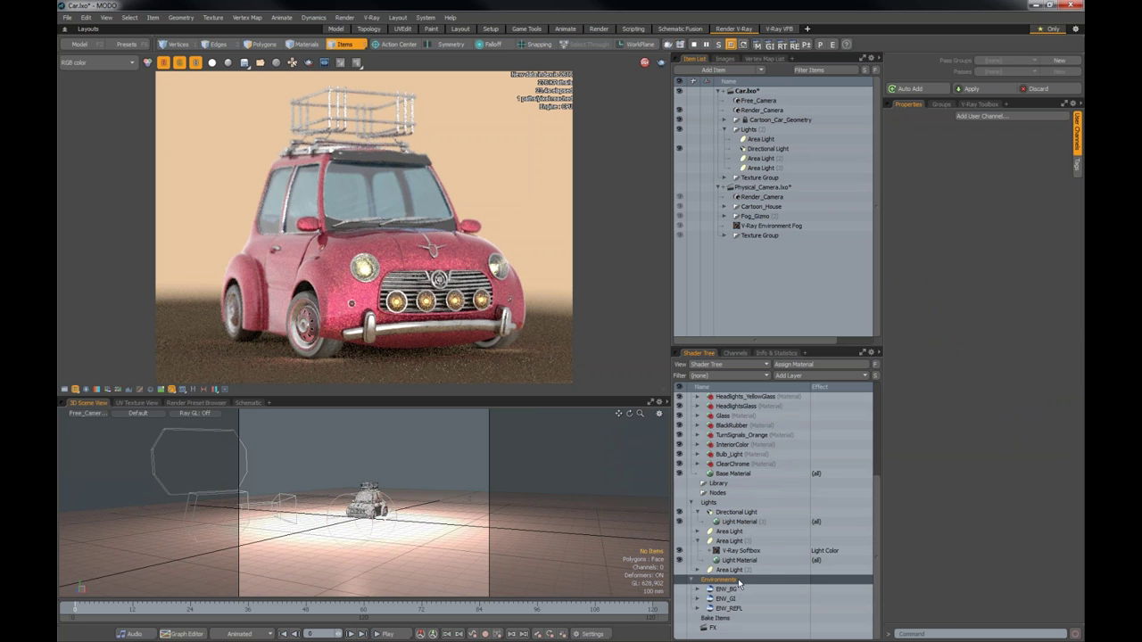
click(732, 592)
click(725, 599)
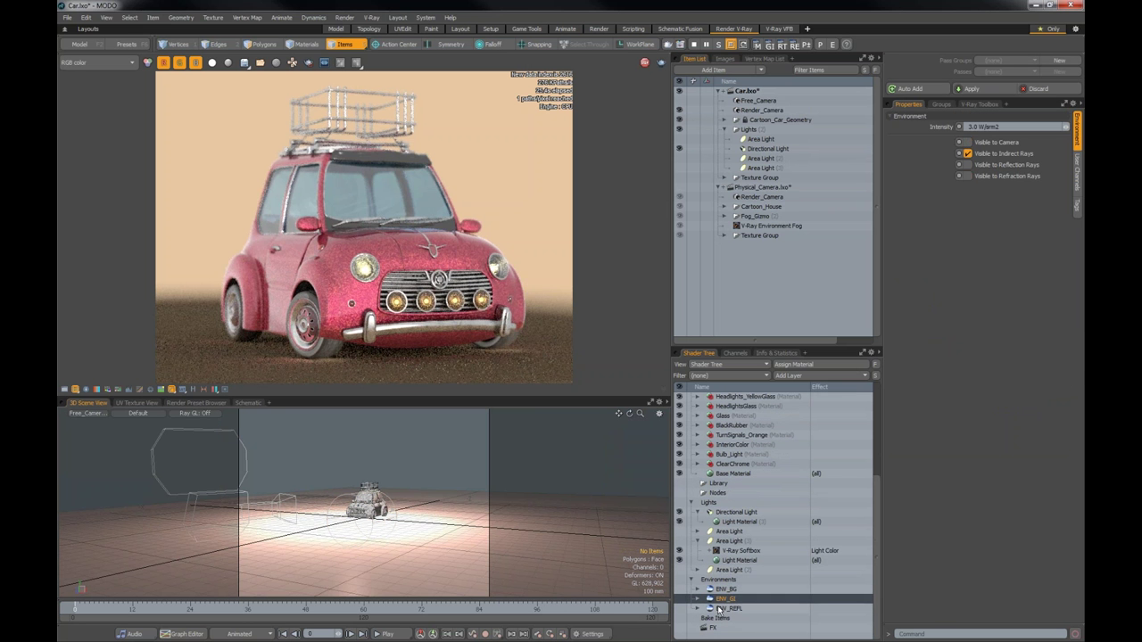
click(700, 598)
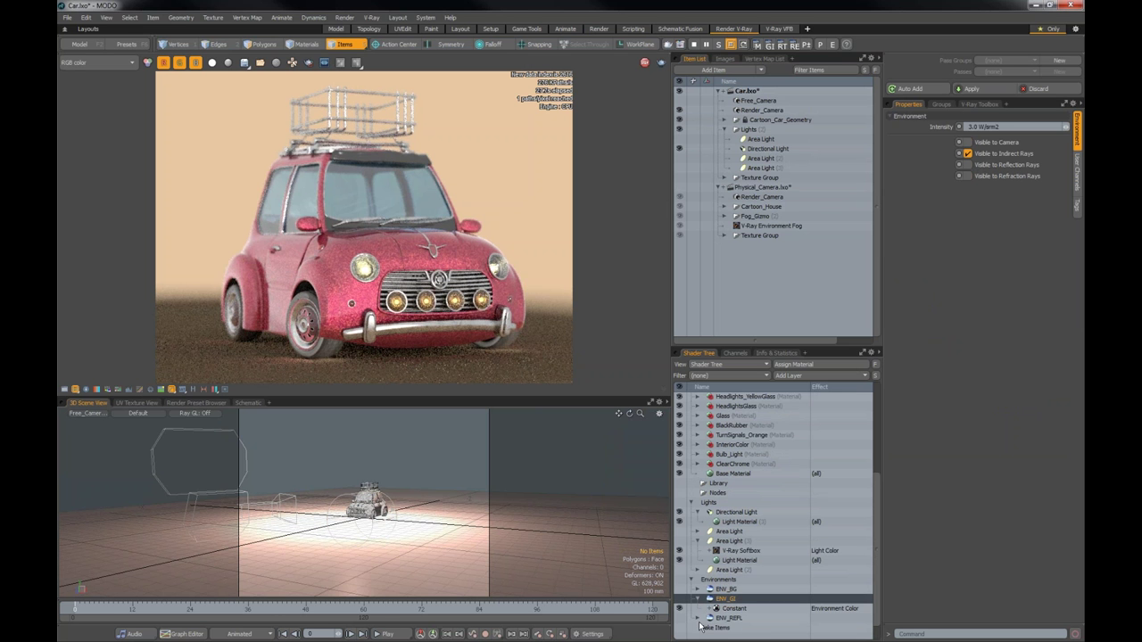
click(698, 617)
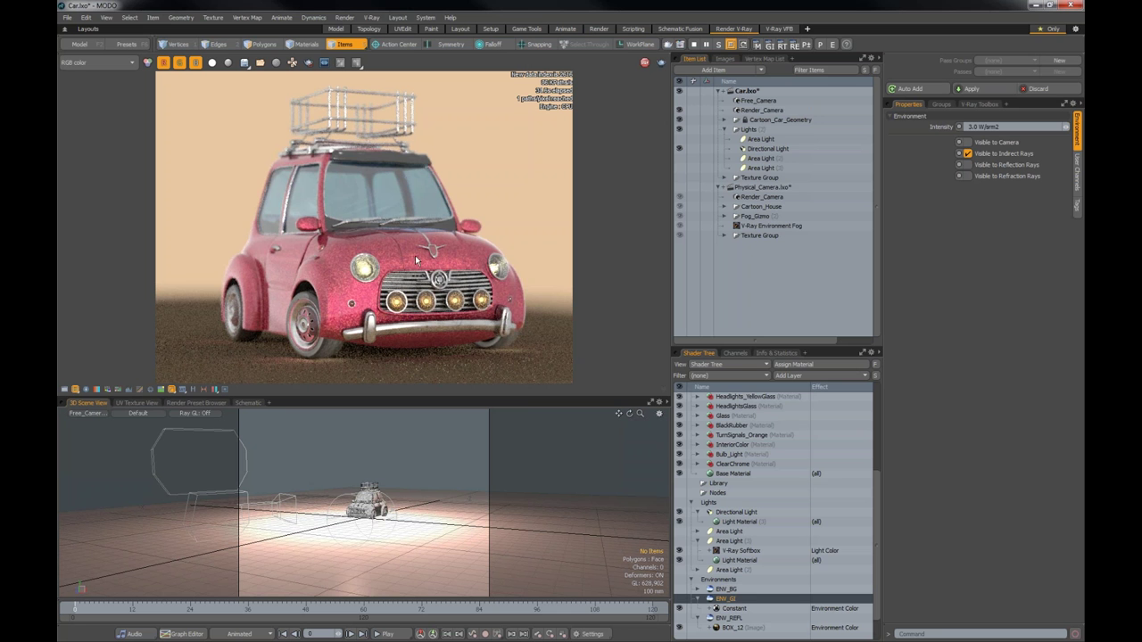
- Raise the Directional Light above the car to 690 mm in Y and rotate it to -64° about X
click(758, 152)
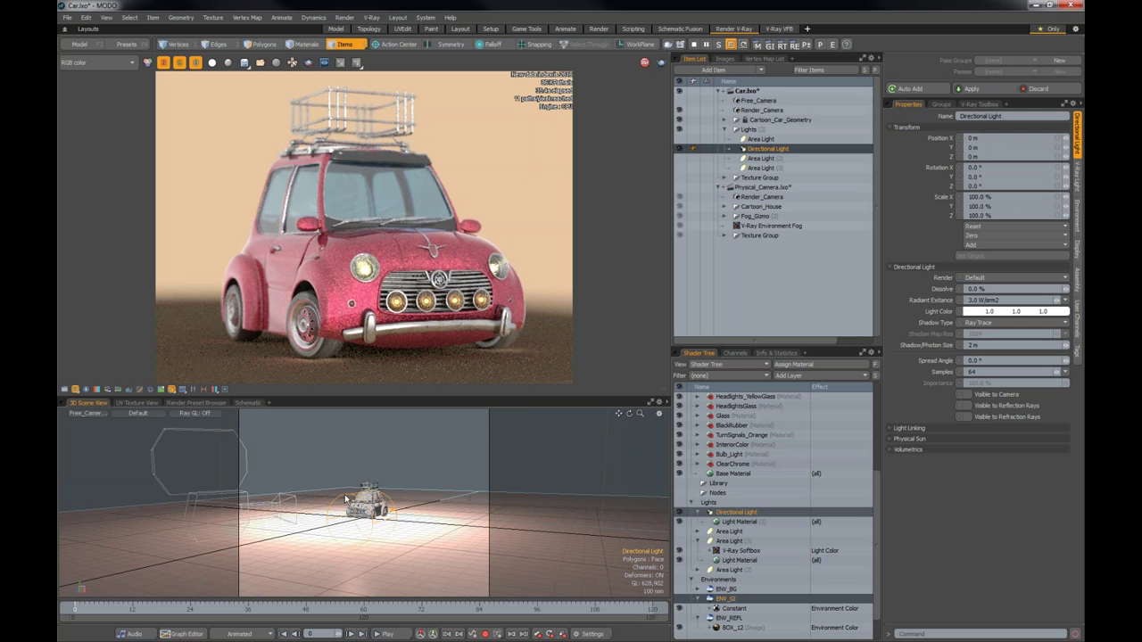
key(y)
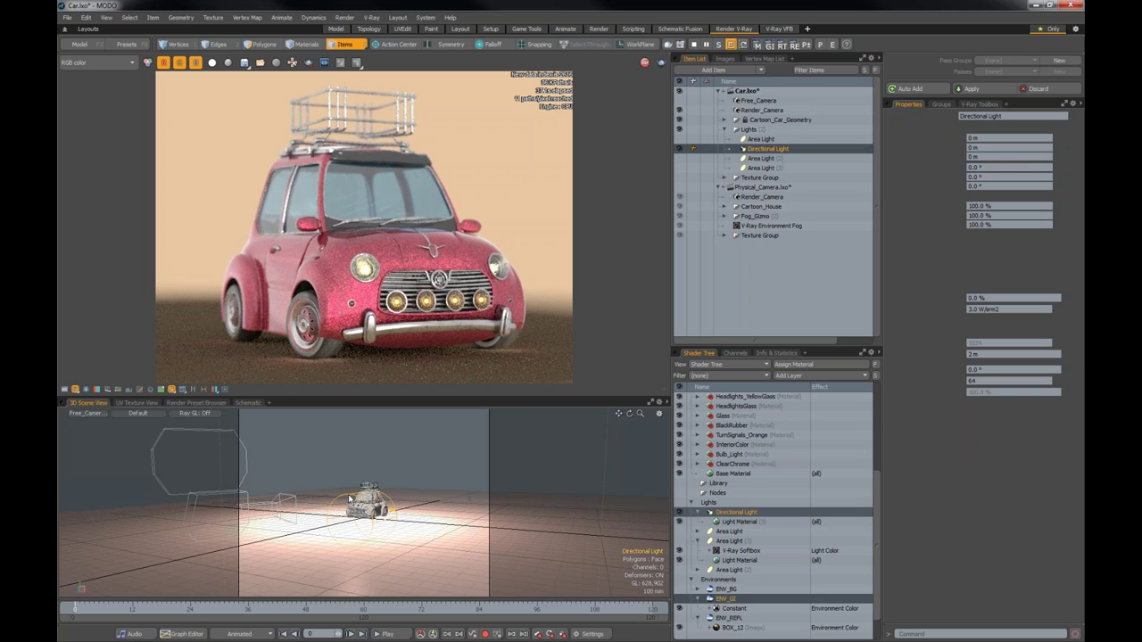
drag(366, 268, 365, 264)
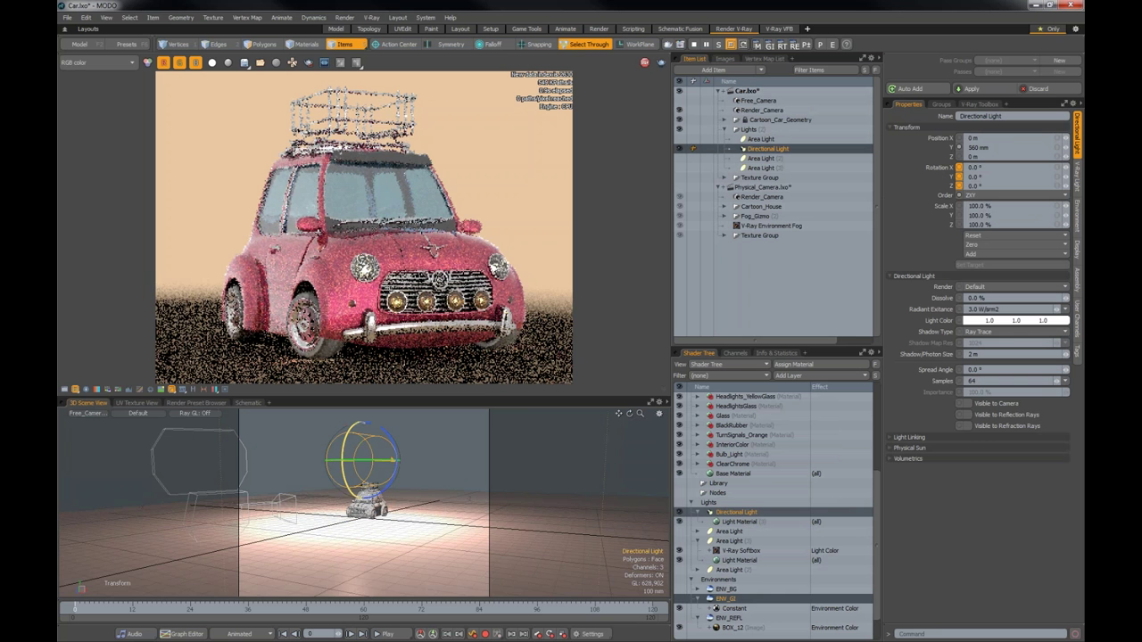
drag(343, 438, 513, 541)
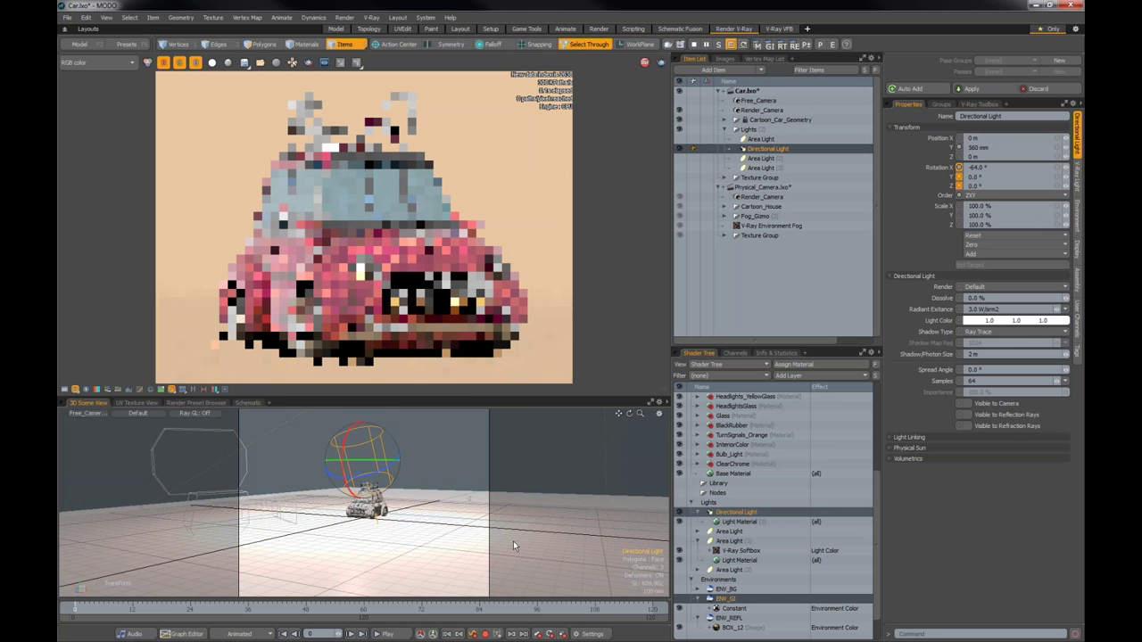
key(w)
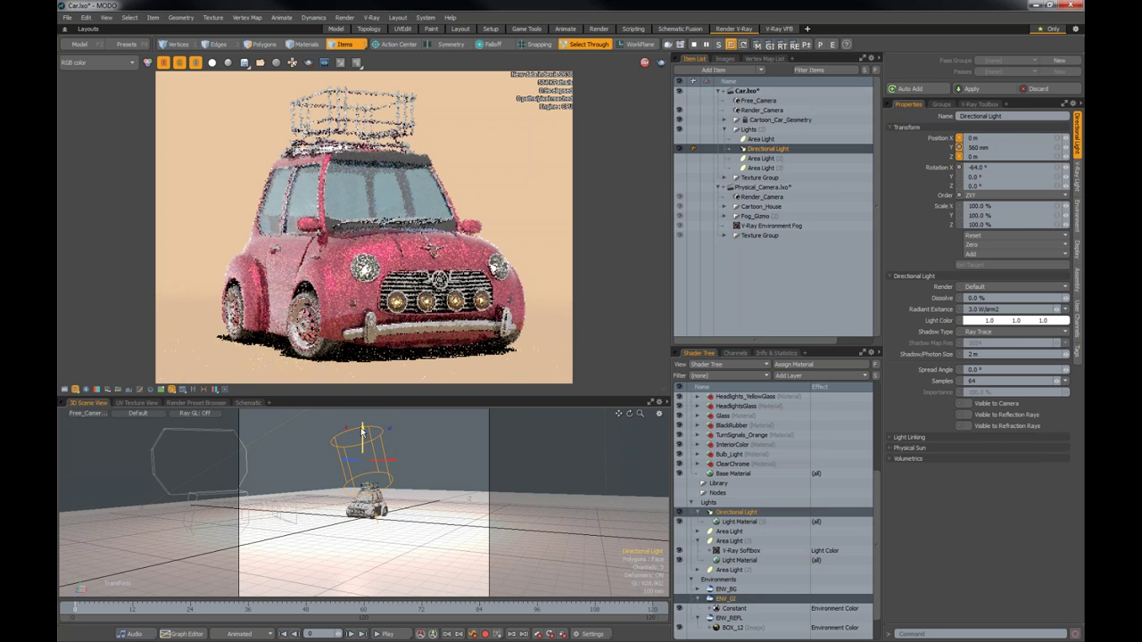
drag(362, 432, 362, 419)
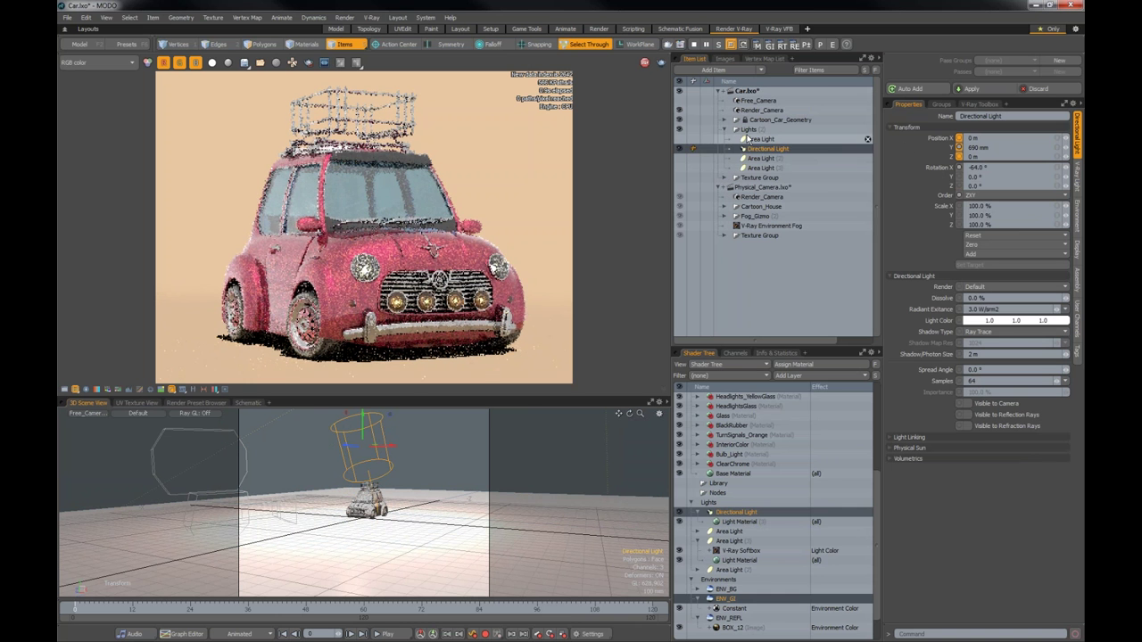
- Add V-Ray Sun/Sky to the selected Directional Light
click(806, 44)
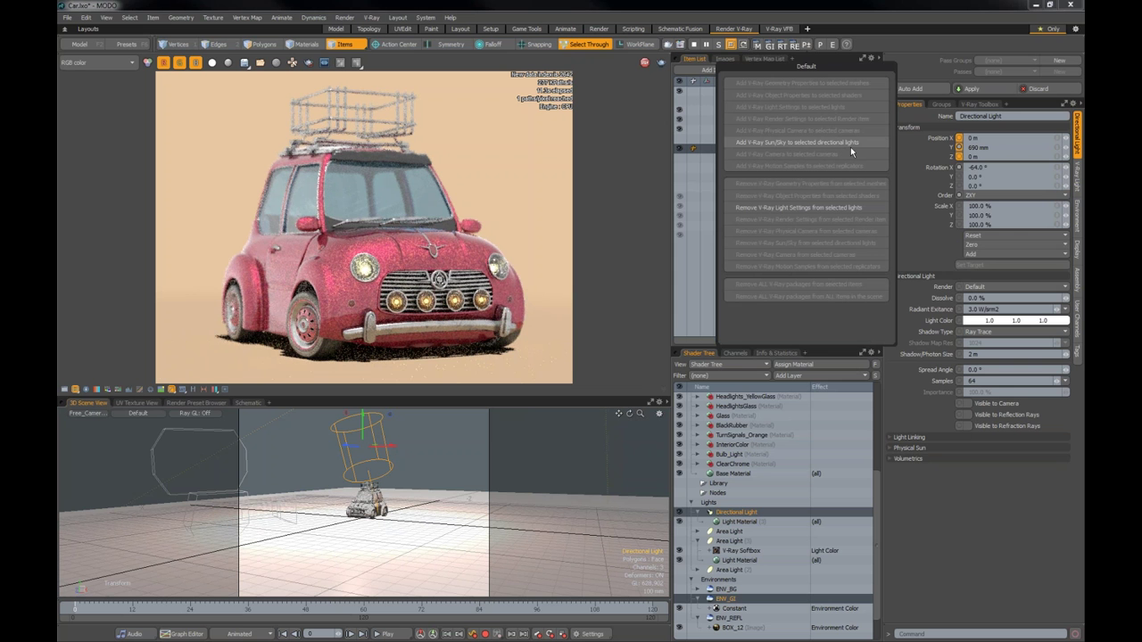
click(828, 141)
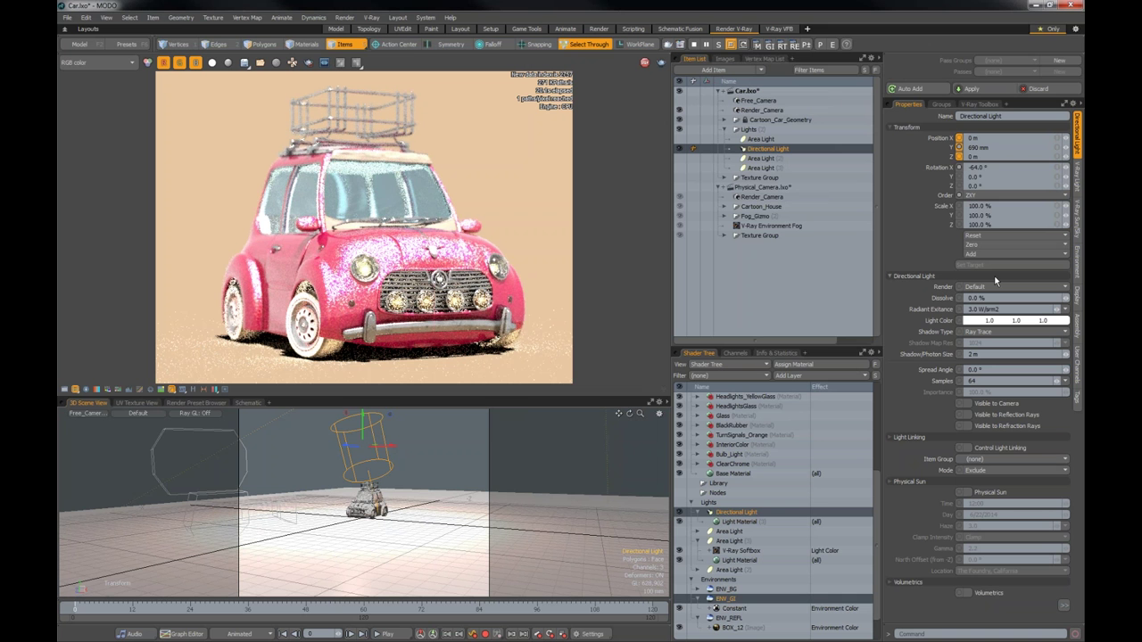
click(699, 589)
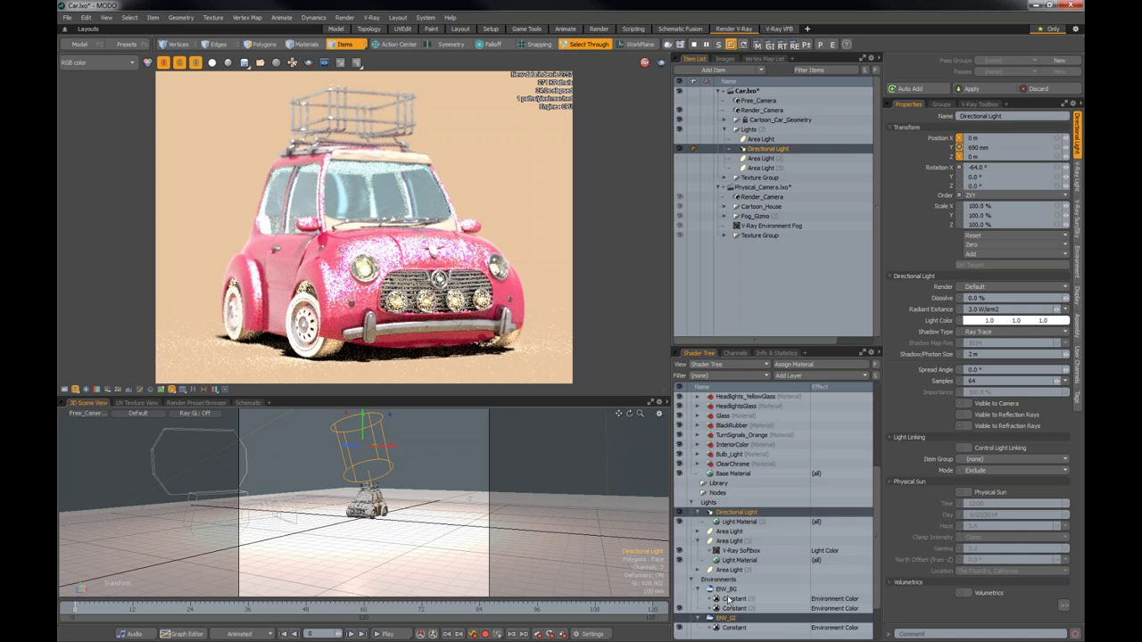
click(719, 589)
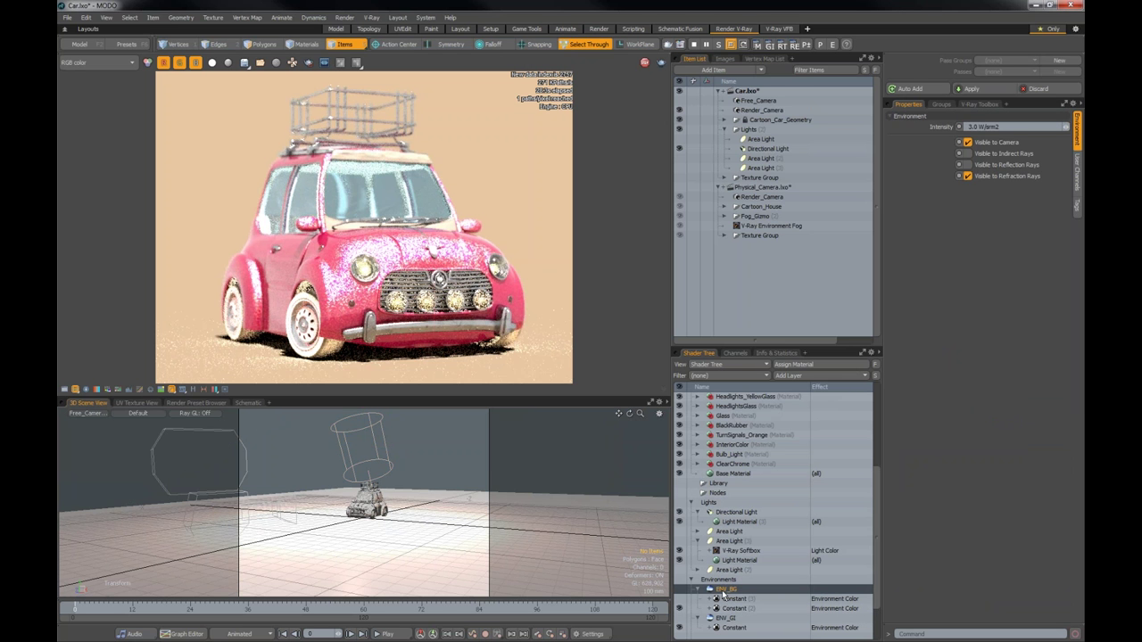
key(Delete)
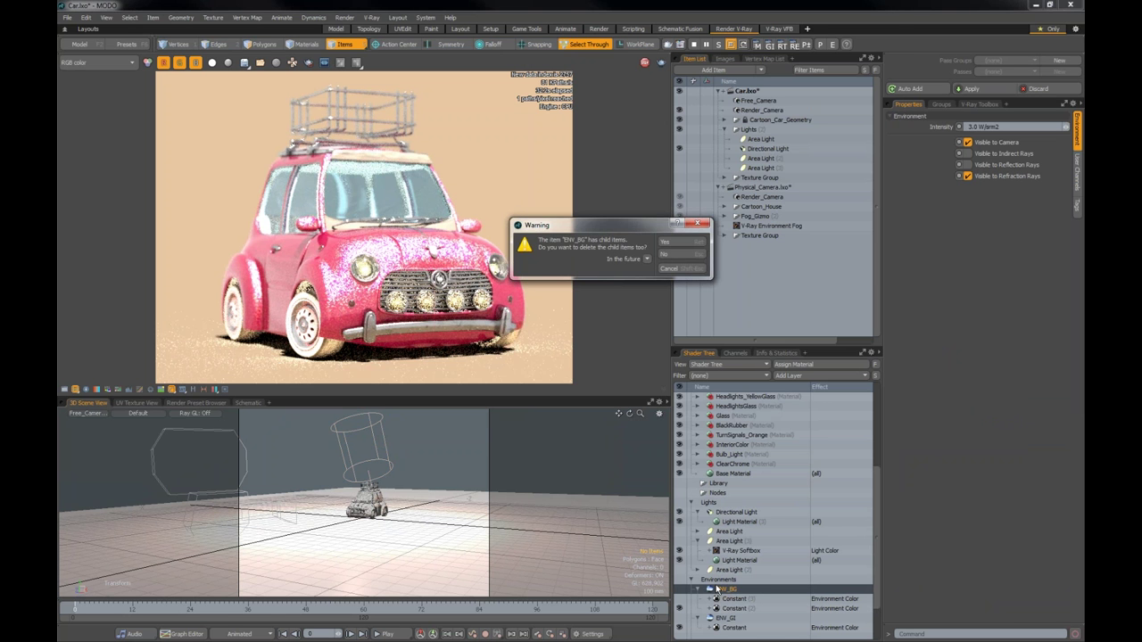
click(671, 268)
- Review the ENV_REFL environment settings and the light materials of Area Light (3) and the Directional Light
scroll(778, 625, down, 2)
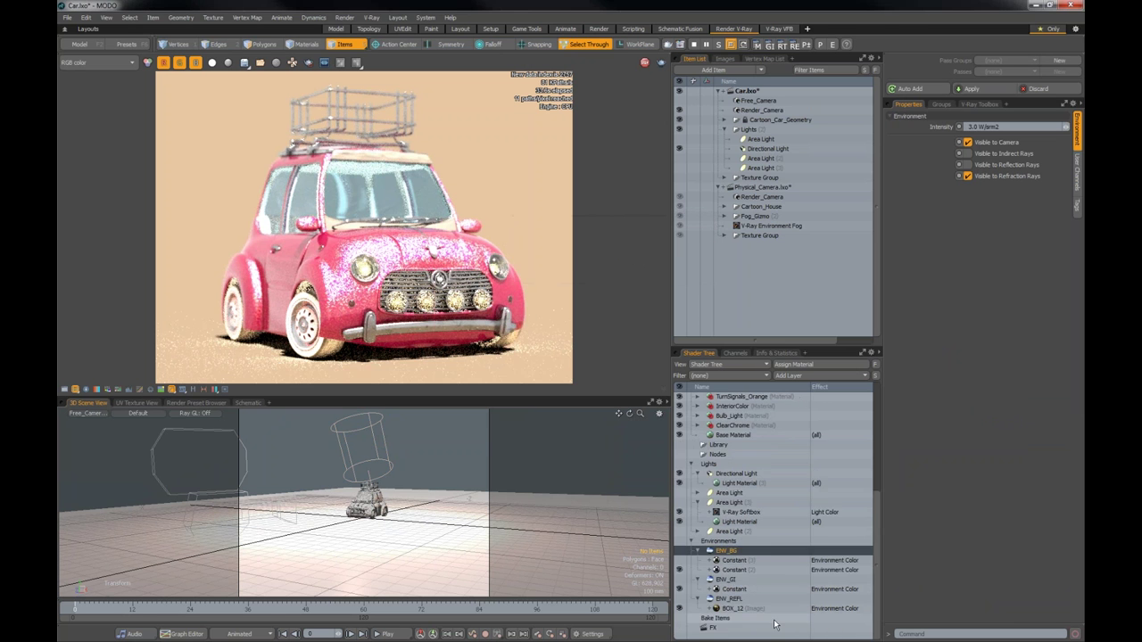
click(730, 599)
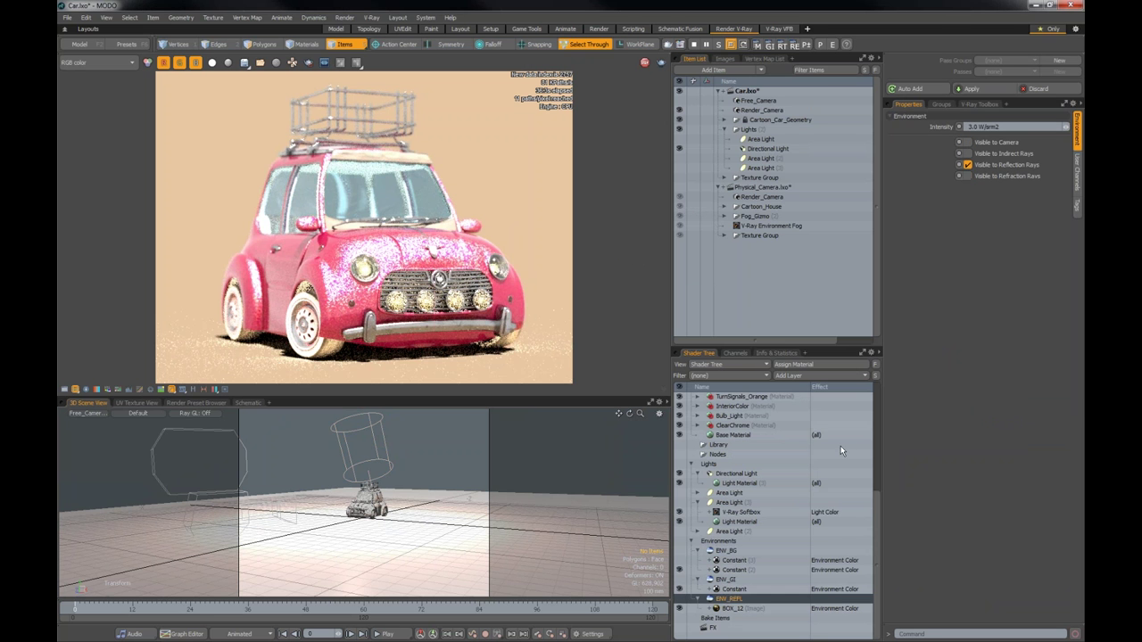
double_click(741, 522)
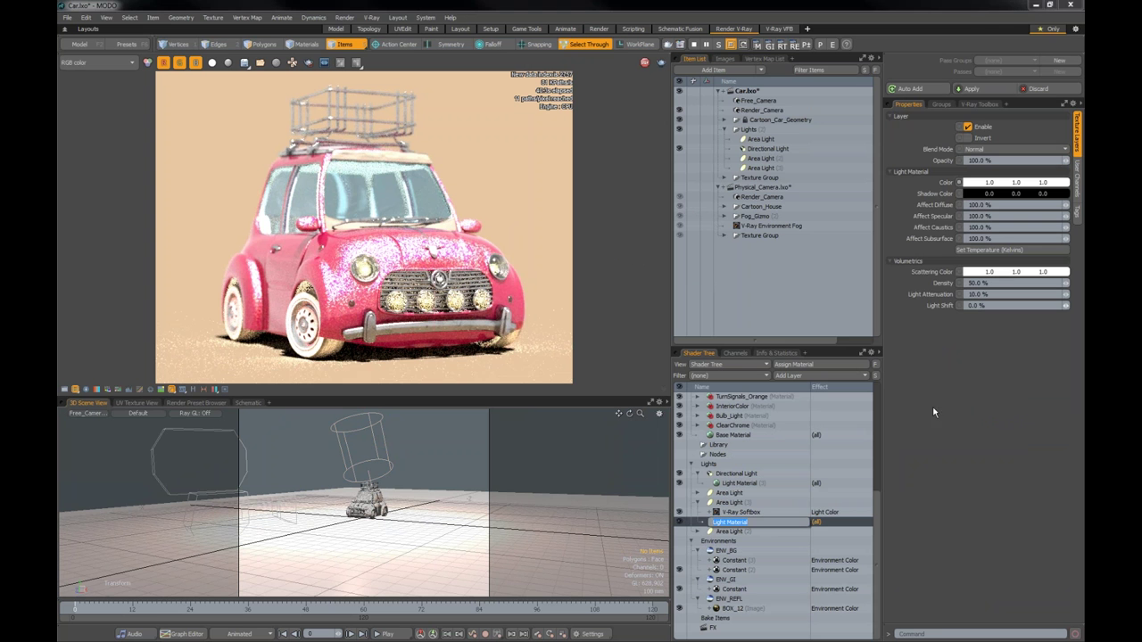
key(Return)
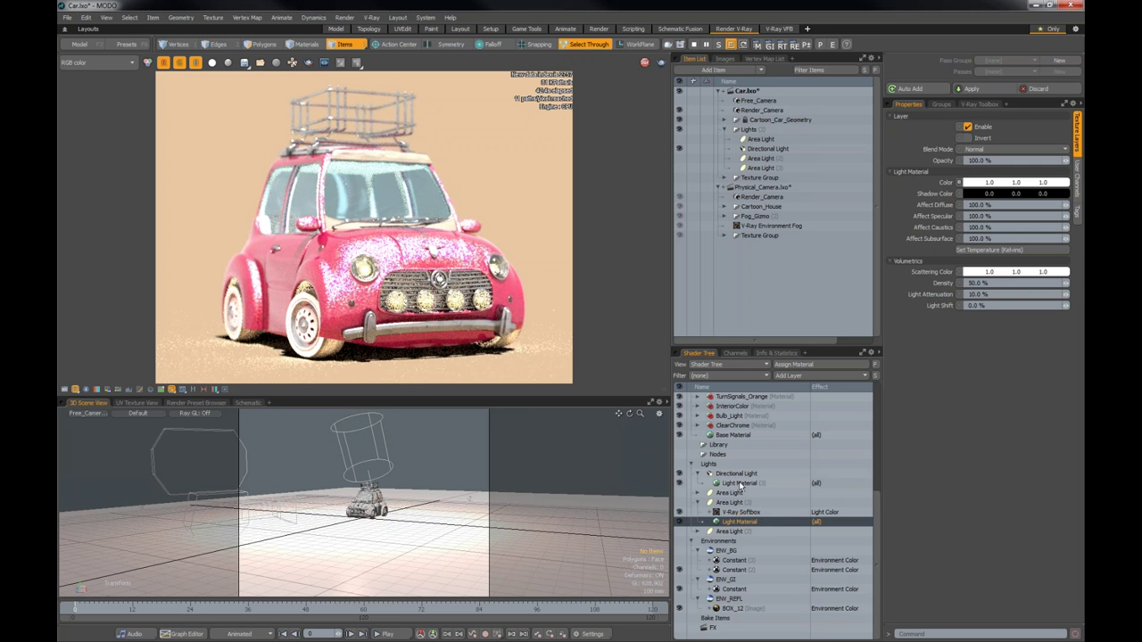
click(741, 482)
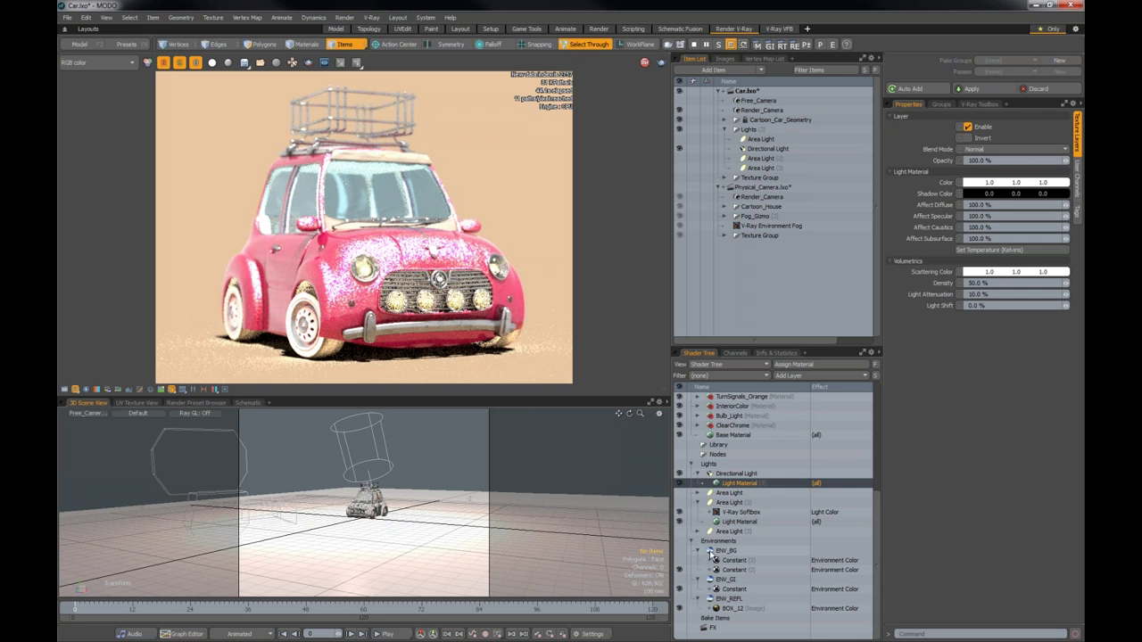
- Delete the ENV_GI and ENV_REFL environments together with their child items
click(723, 582)
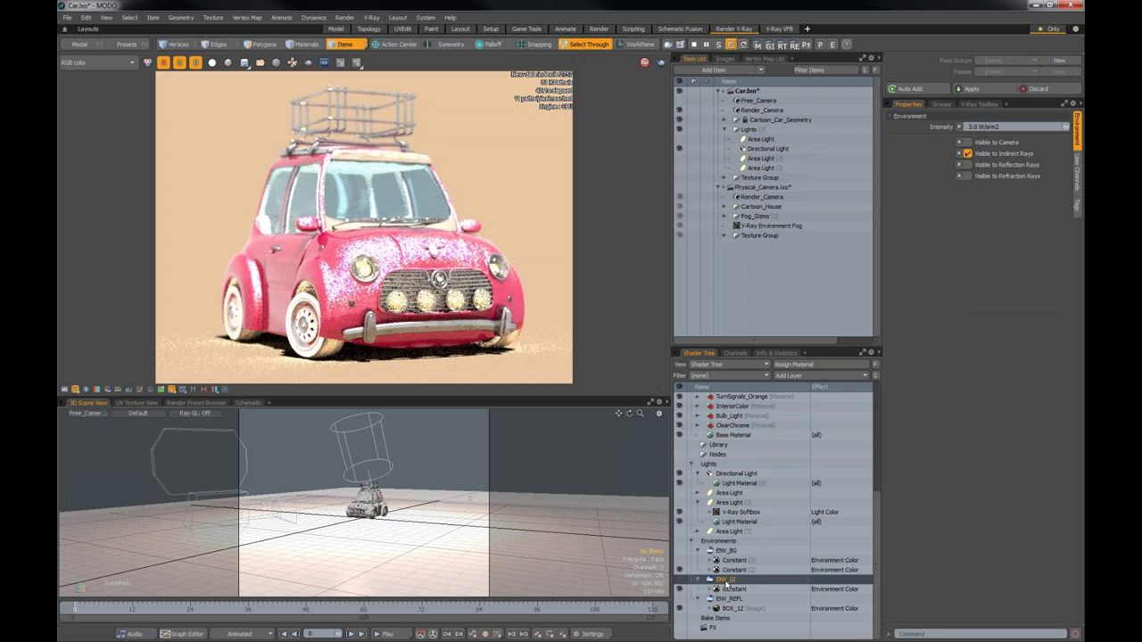
right_click(727, 586)
click(725, 603)
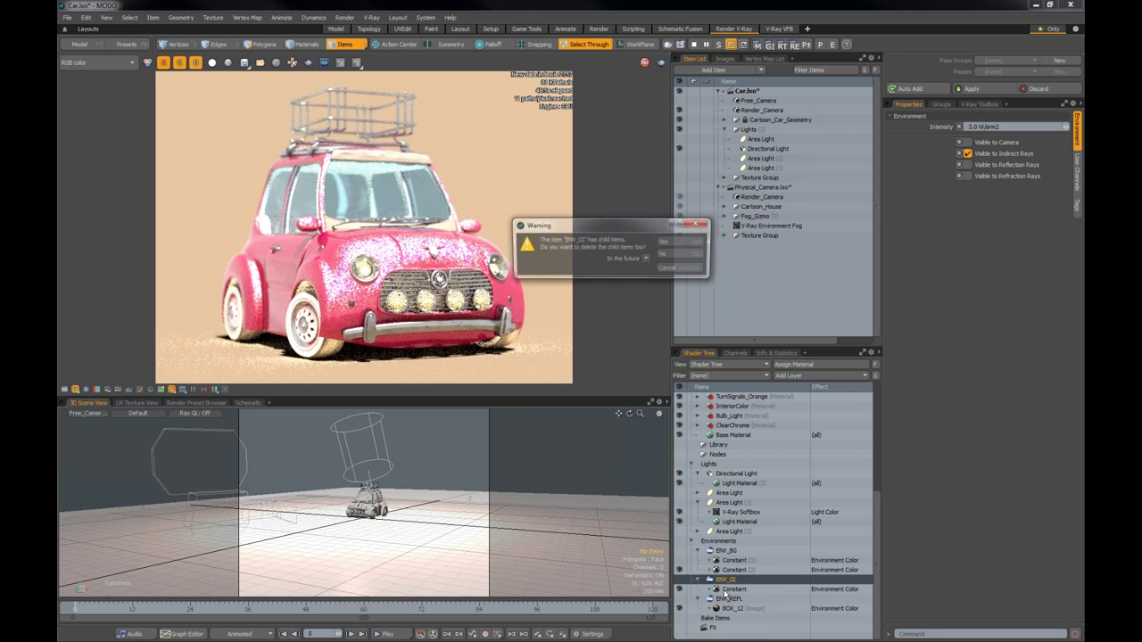
click(686, 242)
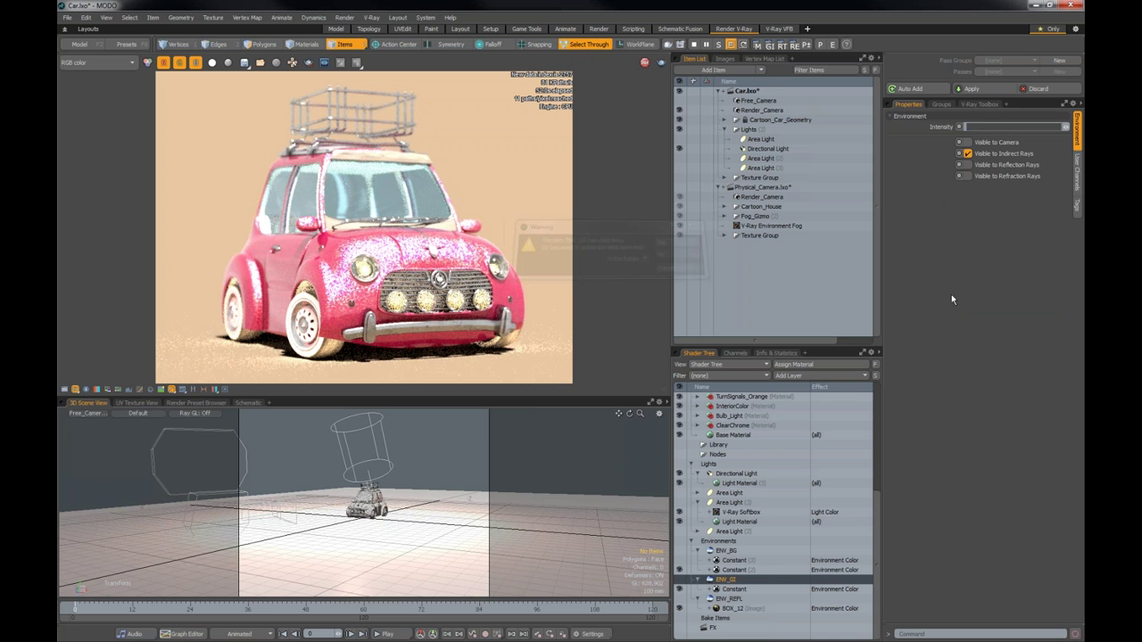
right_click(725, 600)
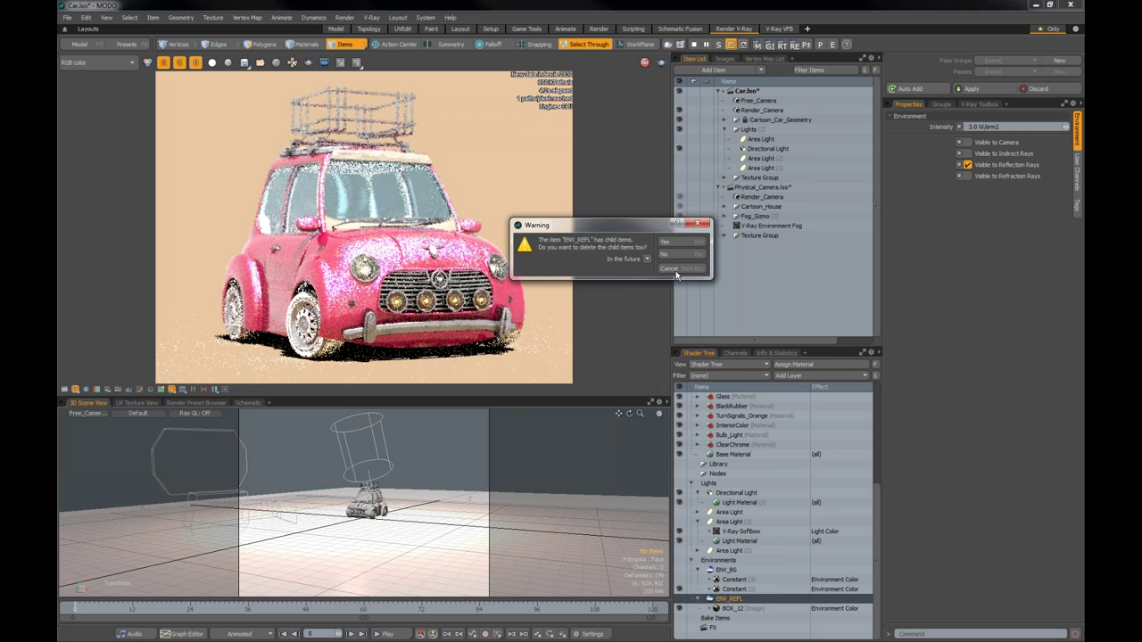
click(683, 242)
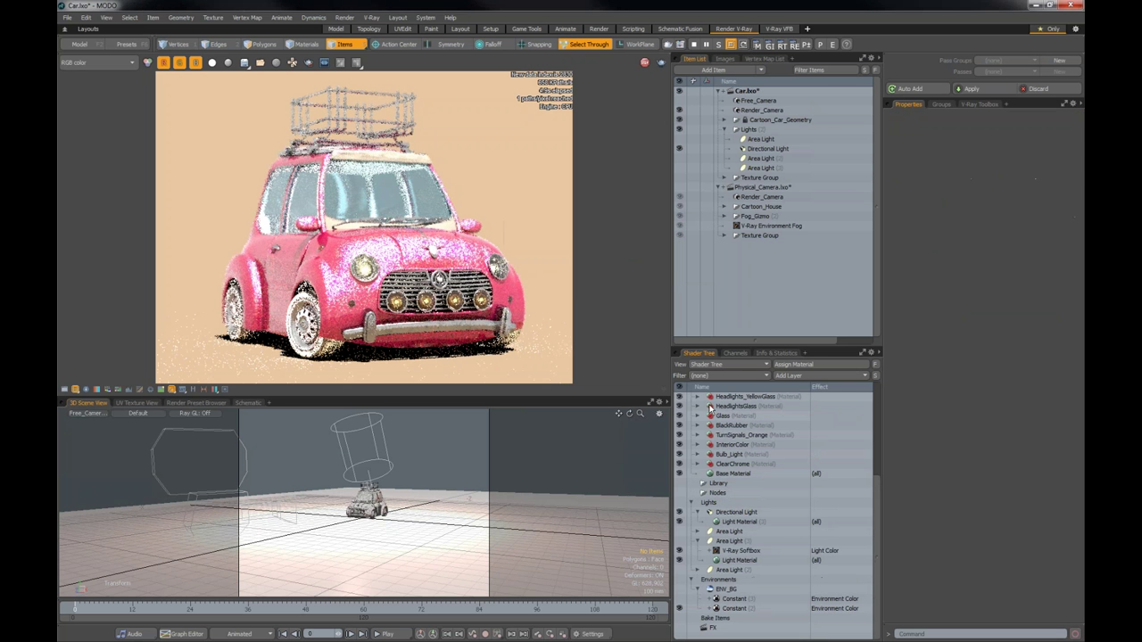
- Select the remaining ENV_BG environment and check its intensity and ray visibility settings
click(707, 70)
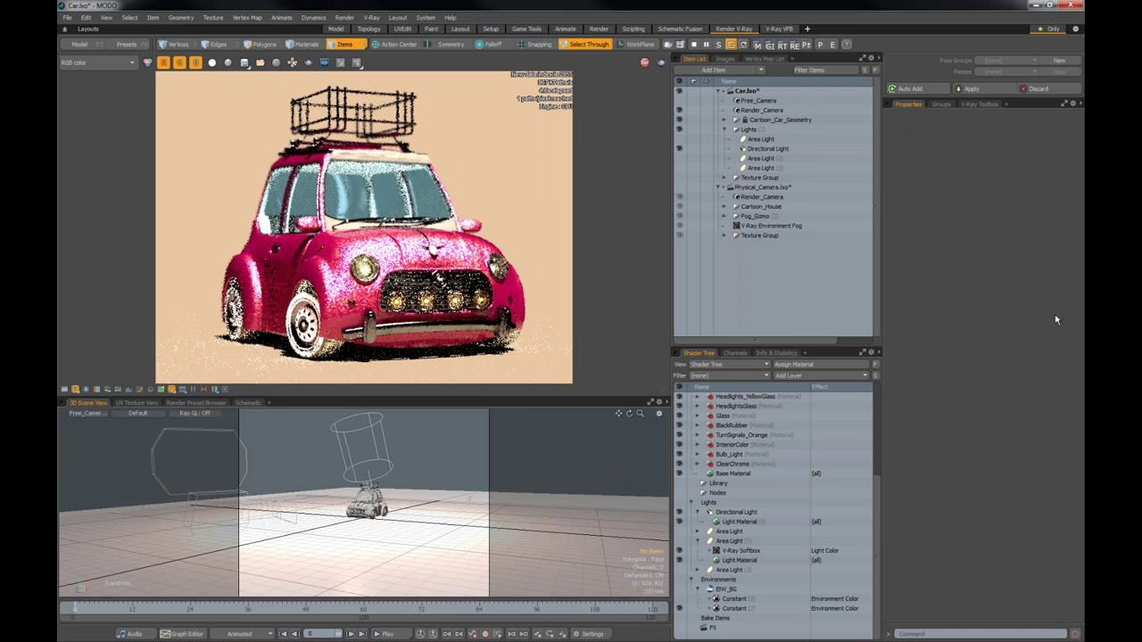
click(730, 609)
click(725, 589)
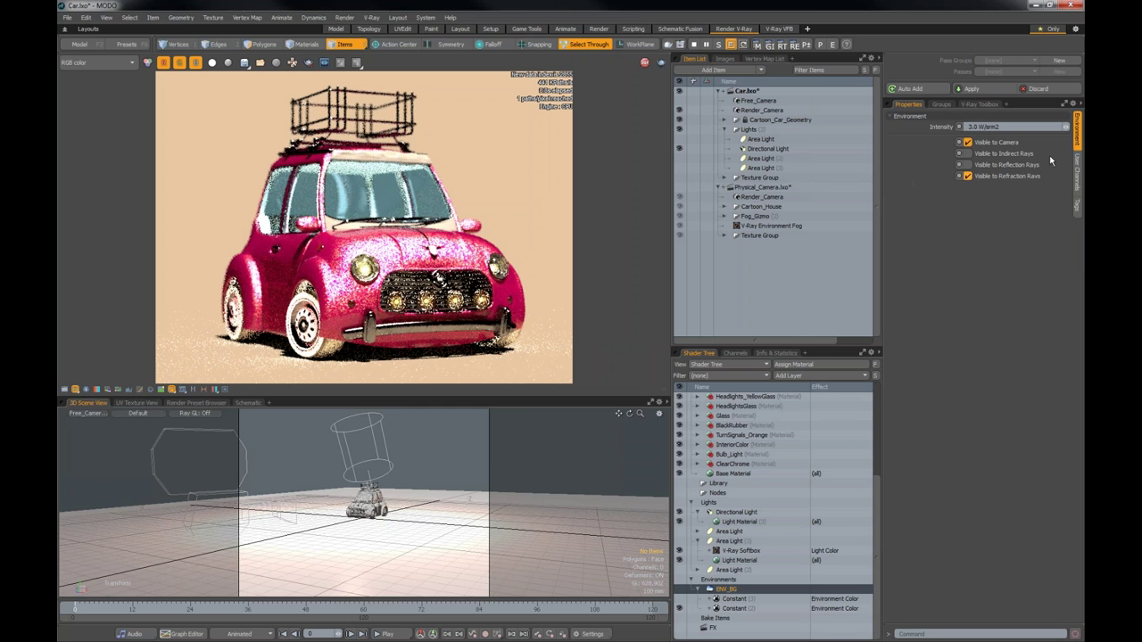
- Select the Directional Light and review its V-Ray Sun/Sky settings
click(1078, 175)
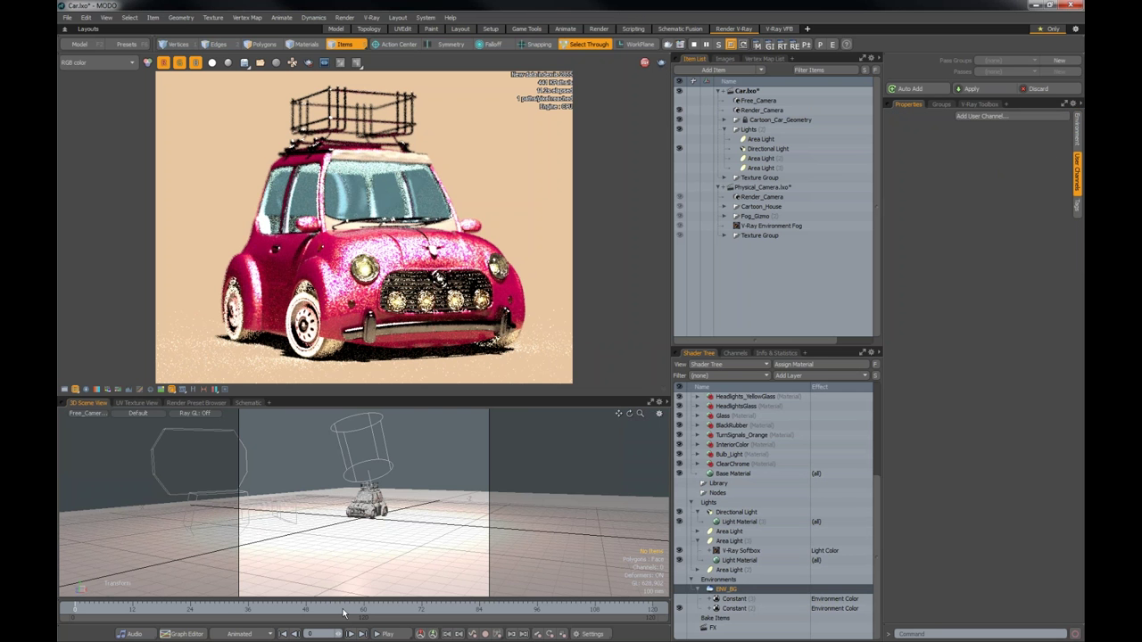
click(348, 435)
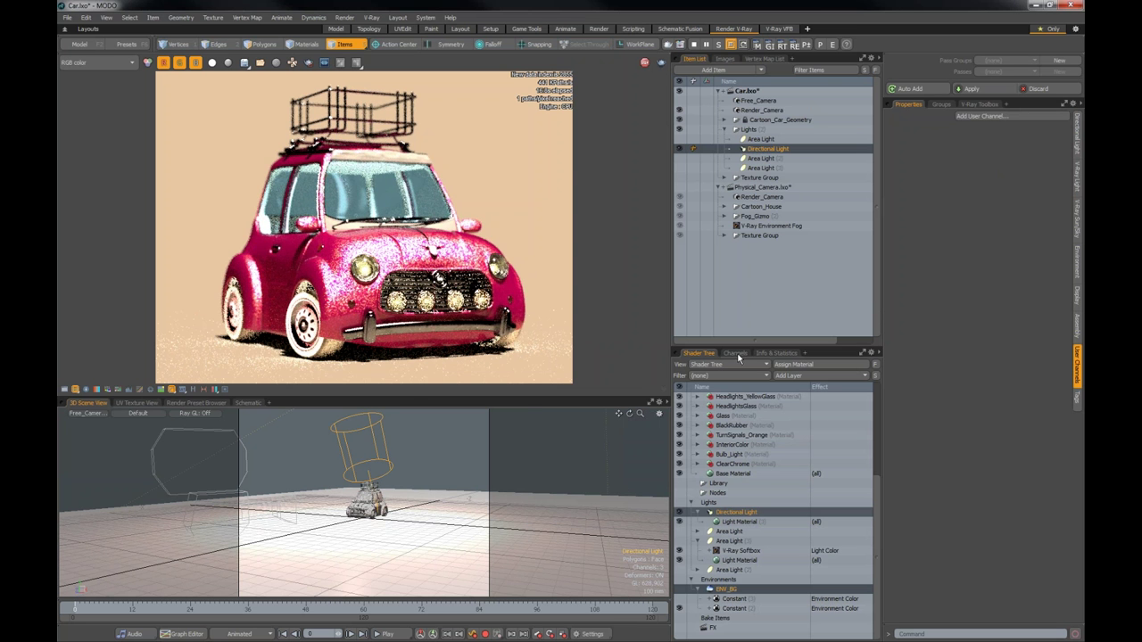
click(719, 592)
right_click(721, 593)
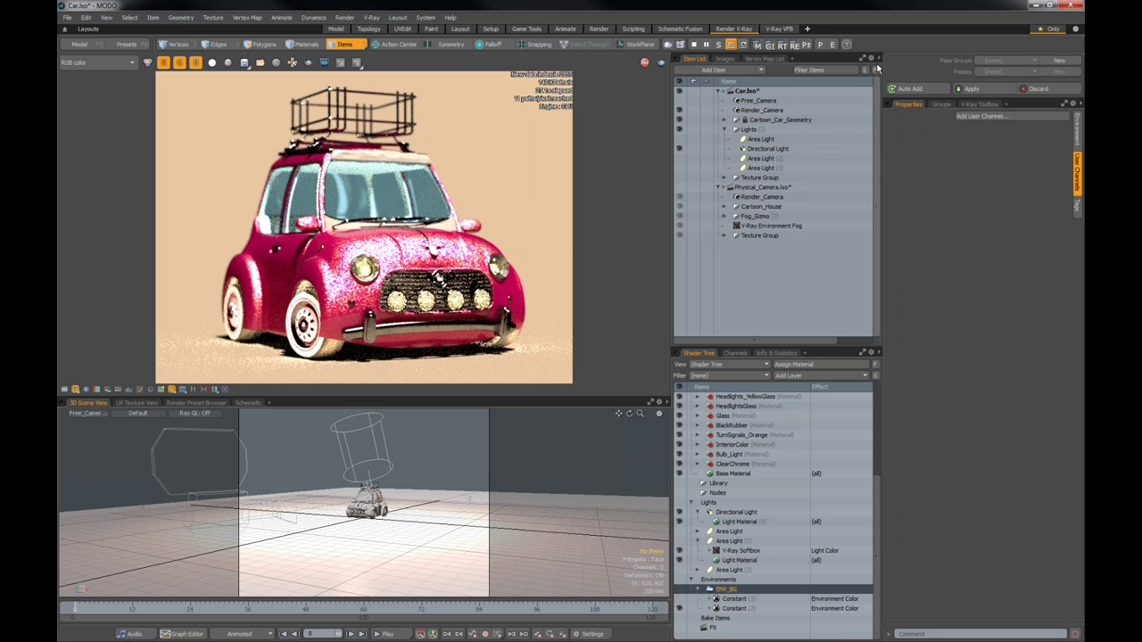
click(357, 429)
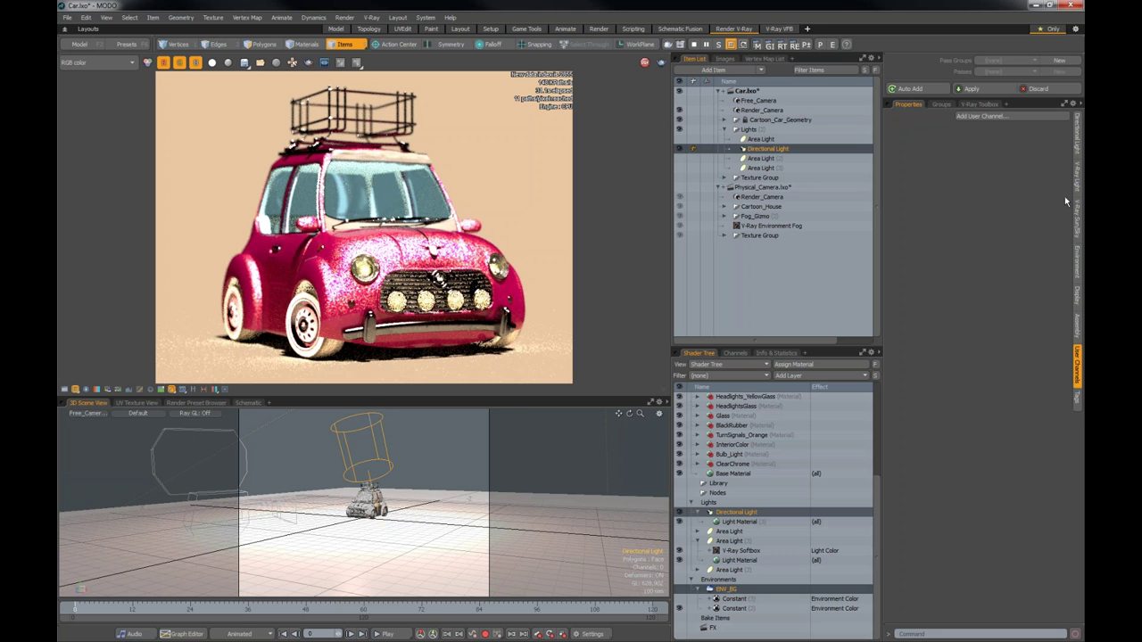
click(1077, 219)
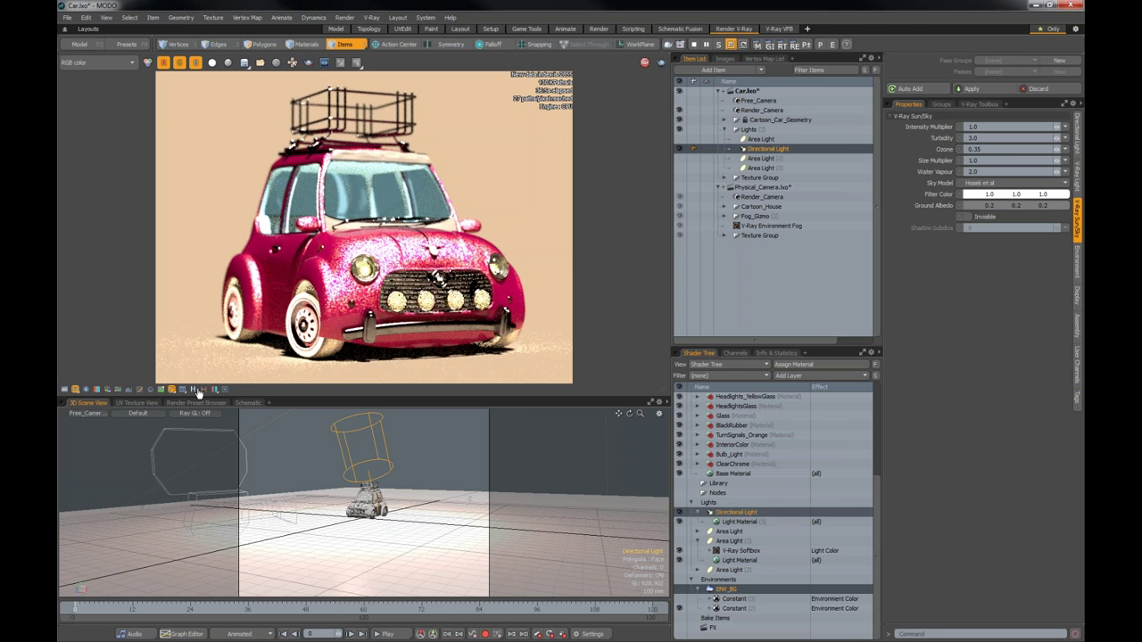
- Show the render history in the V-Ray frame buffer to look over the stored renders, and hide it again
click(197, 391)
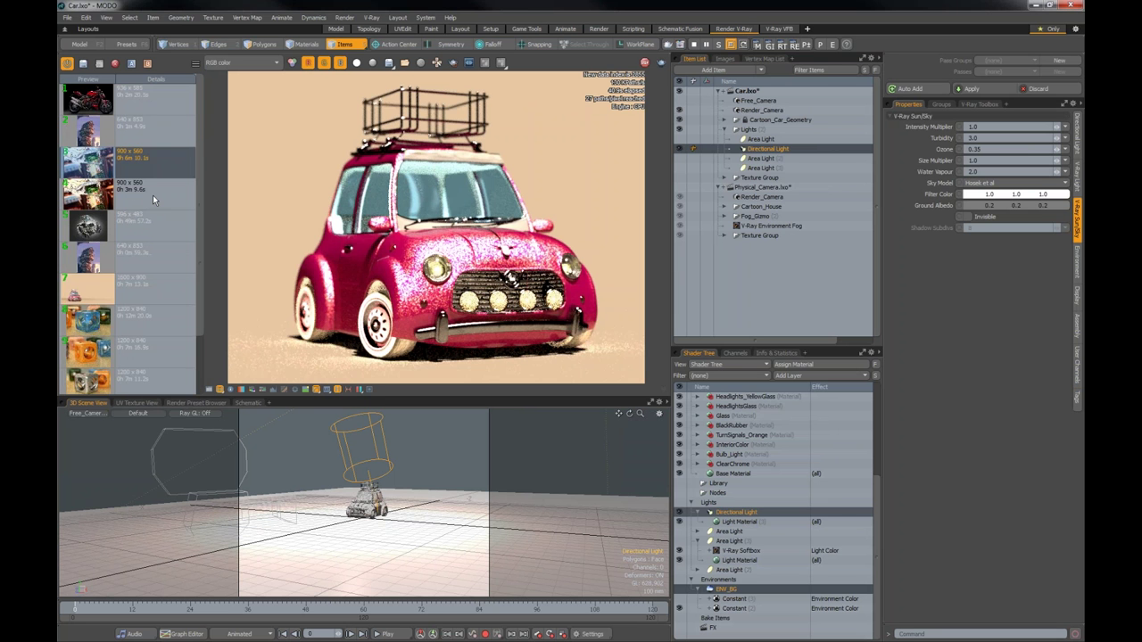
click(339, 391)
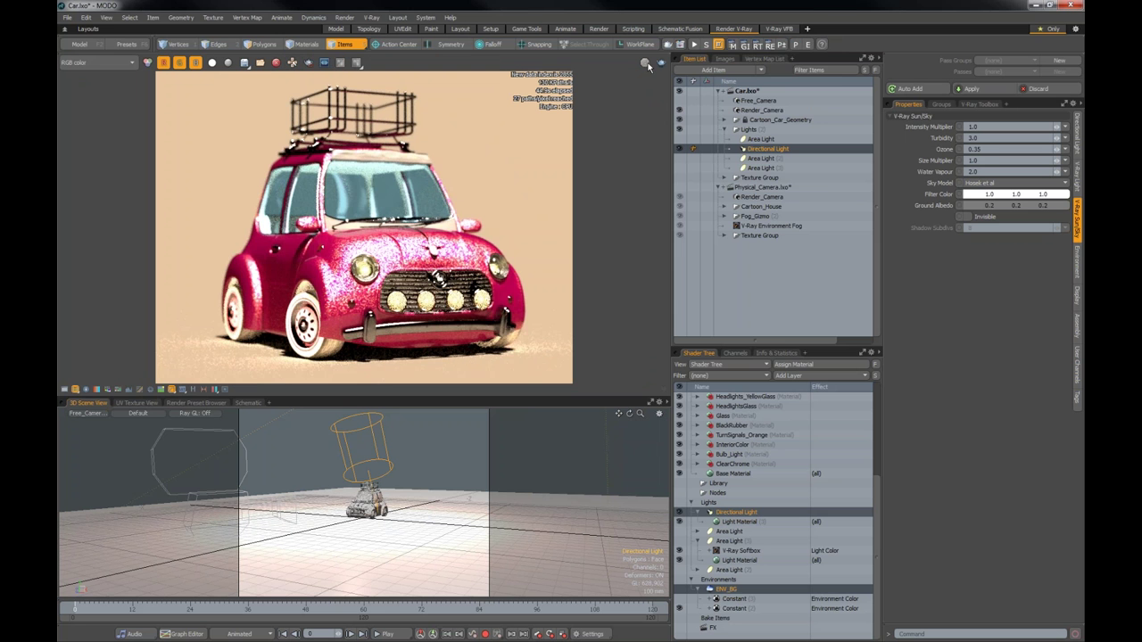
- Switch to the PowerPoint slide show and advance from the Lighting slide to the Materials and Textures slide
key(alt+Tab)
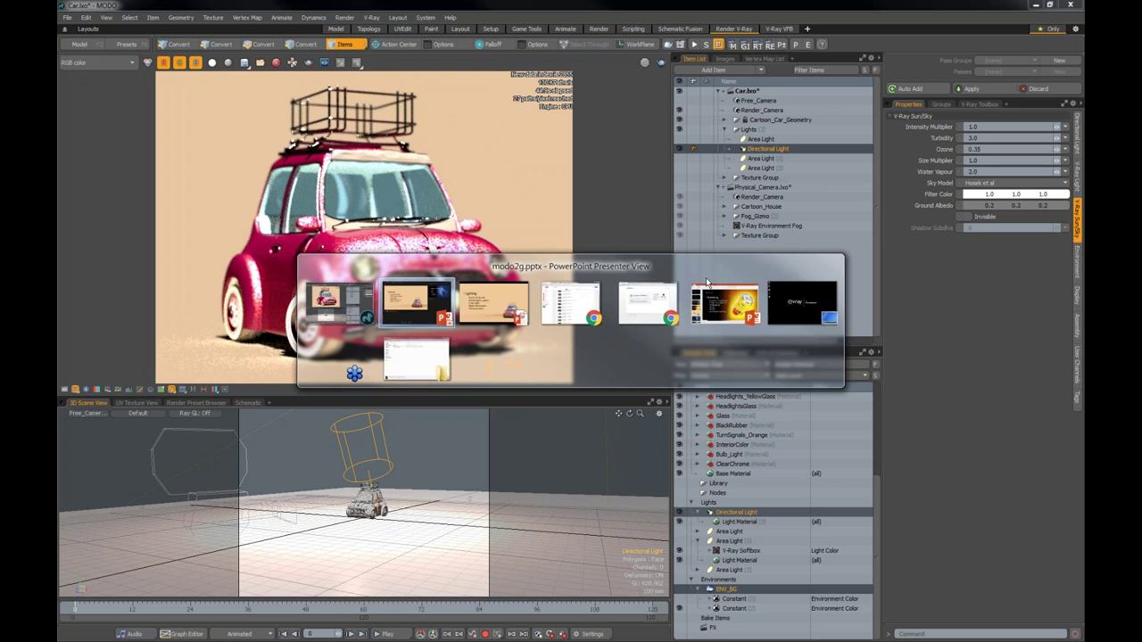
click(488, 297)
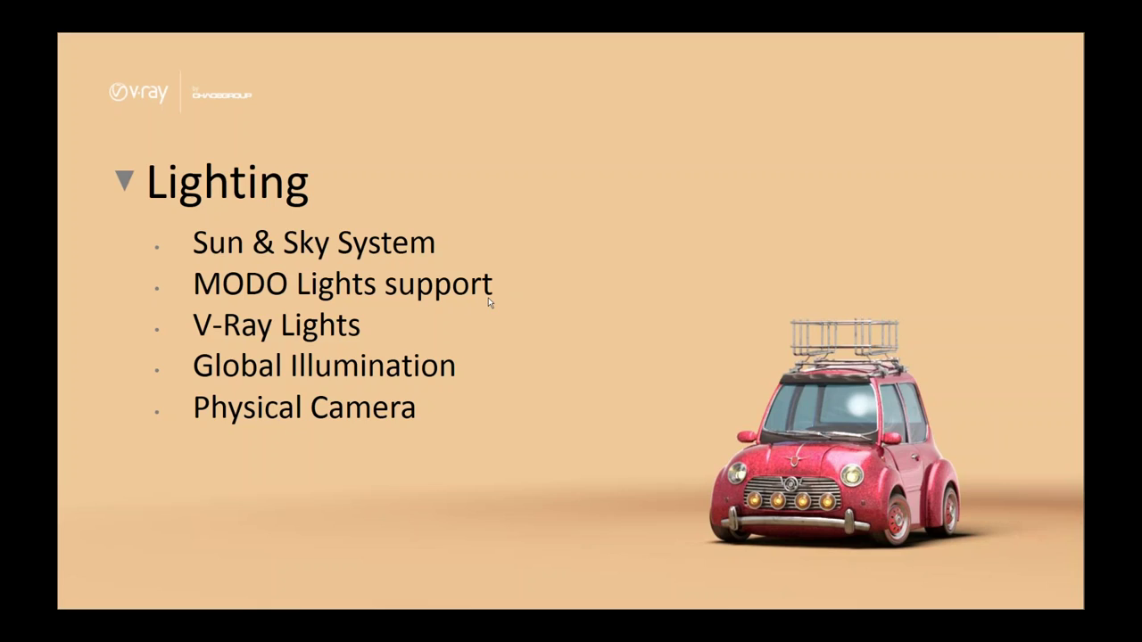
click(488, 301)
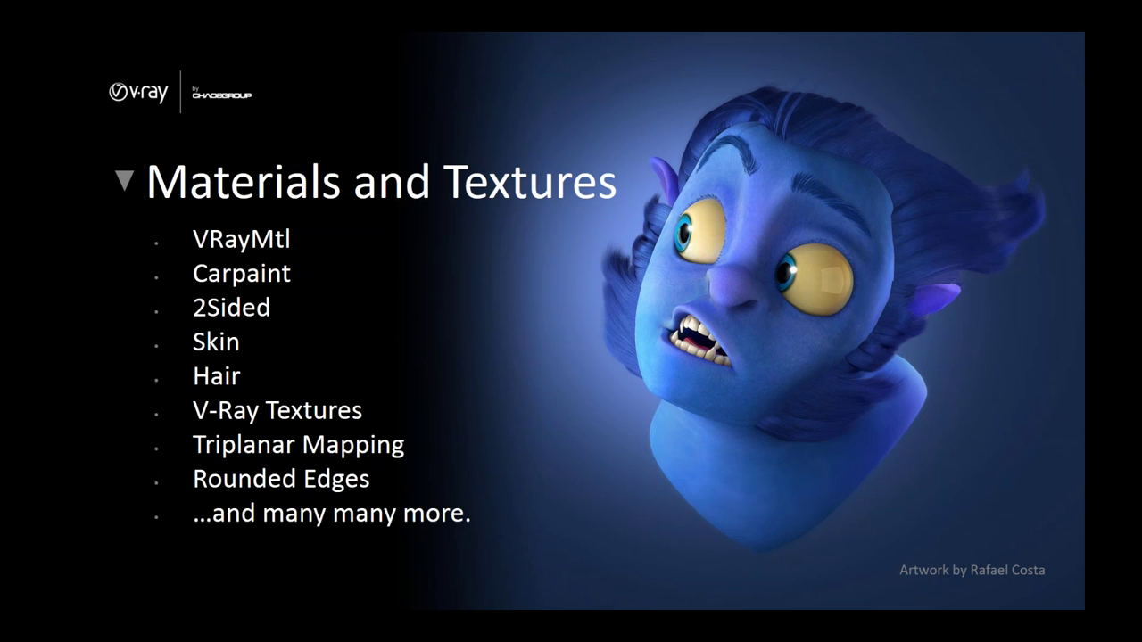
- Switch back to MODO and close the Car.lxo scene without saving its changes
key(alt+Tab)
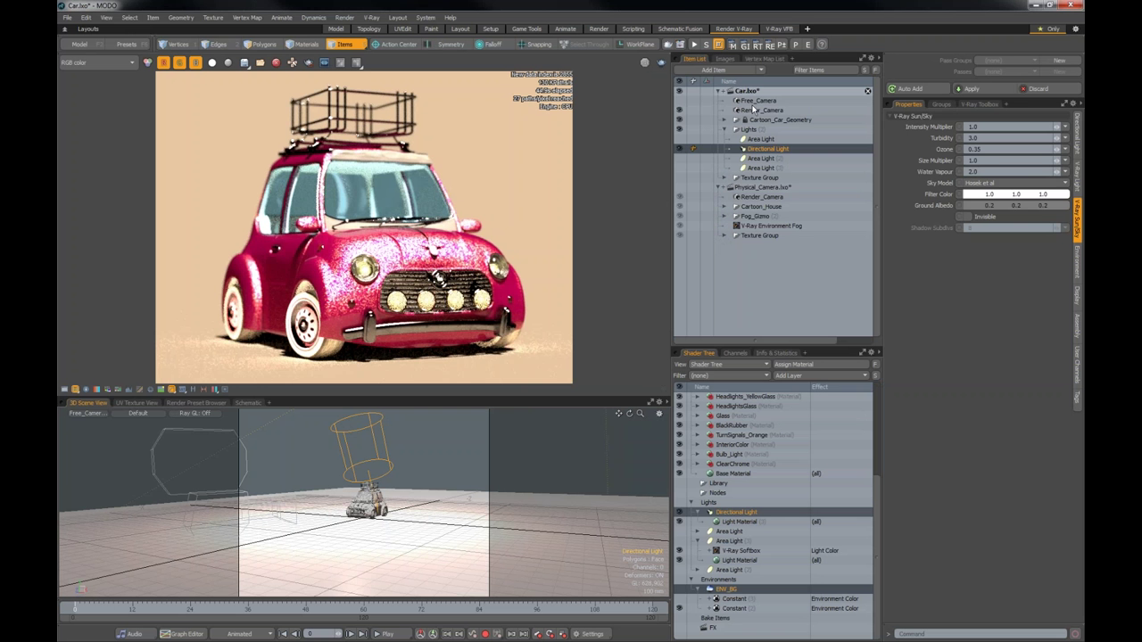
right_click(753, 113)
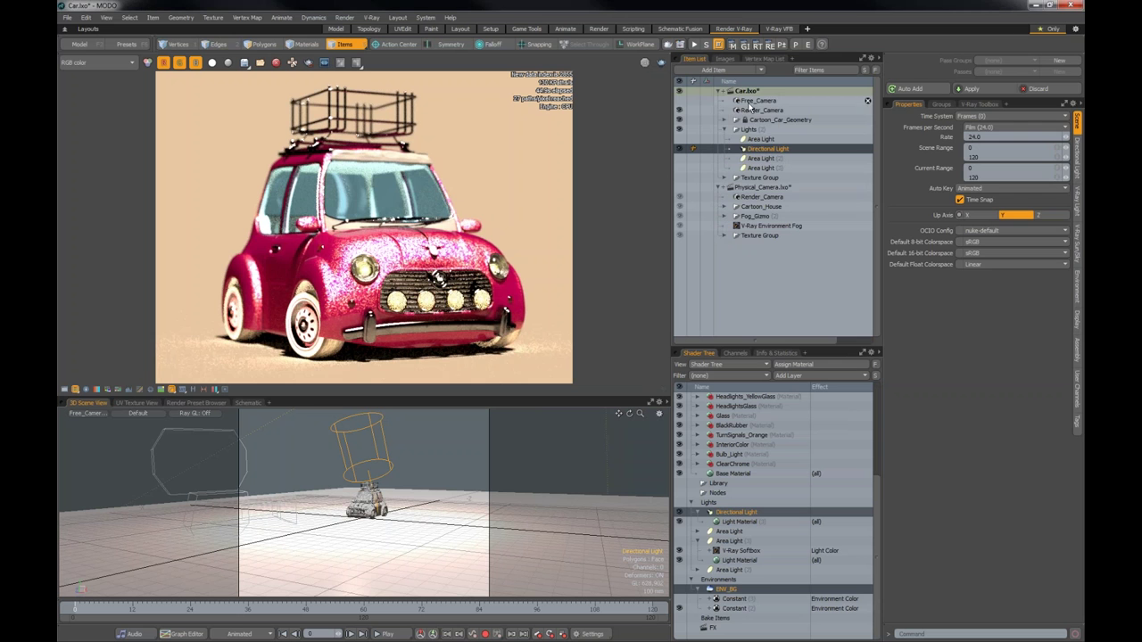
right_click(741, 90)
click(768, 124)
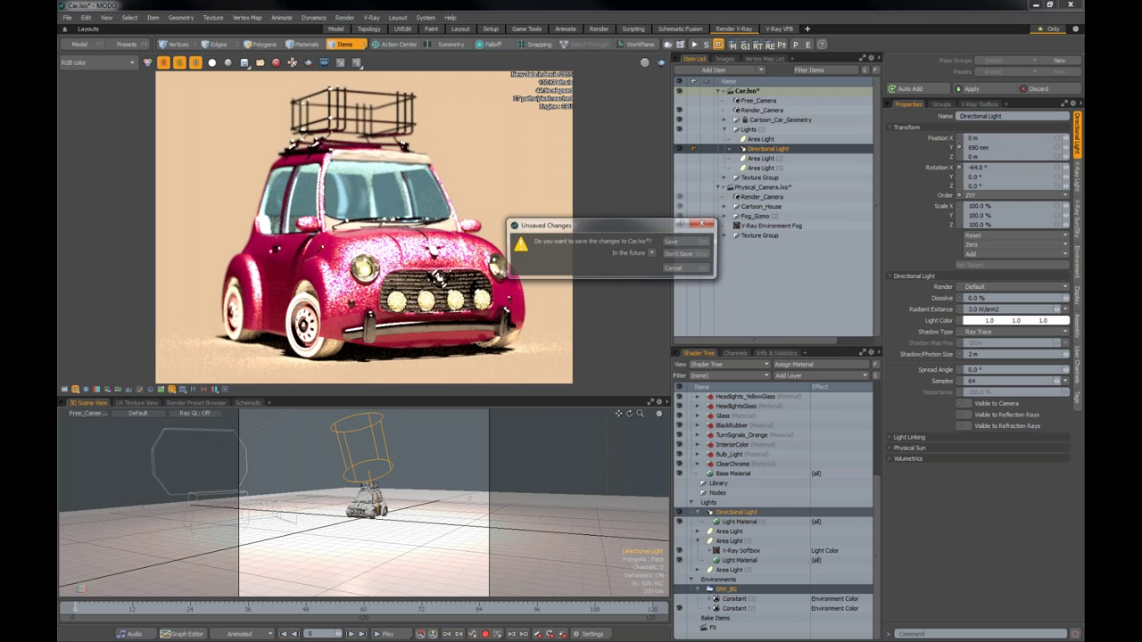
click(678, 255)
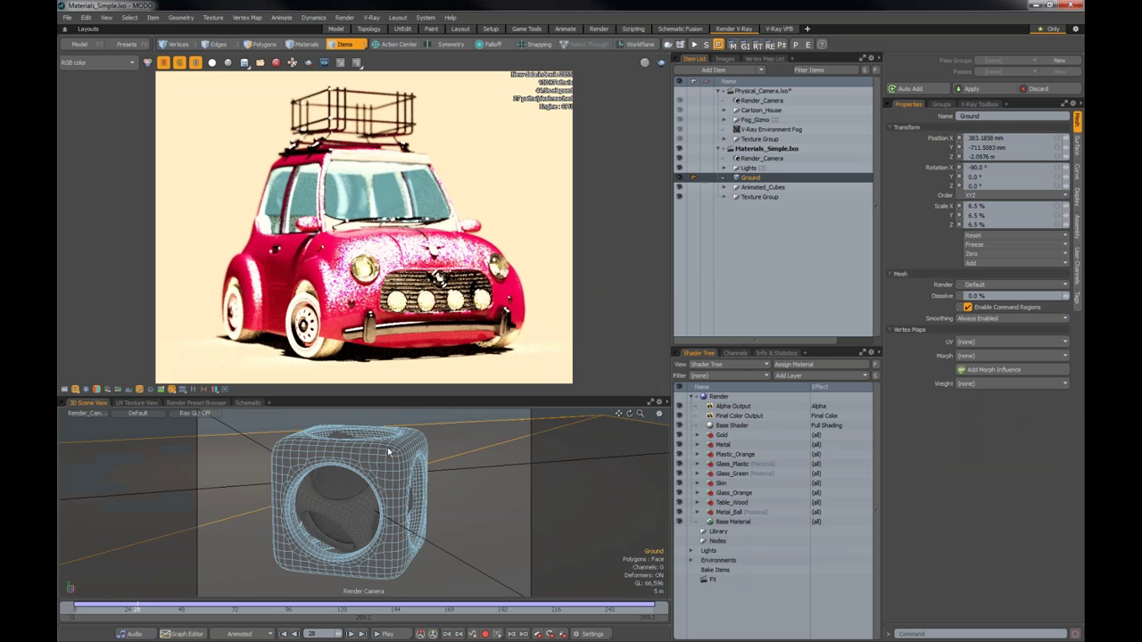
- Start an interactive render of Materials_Simple.lxo and restrict it to a region over the upper right part of the cube
click(694, 43)
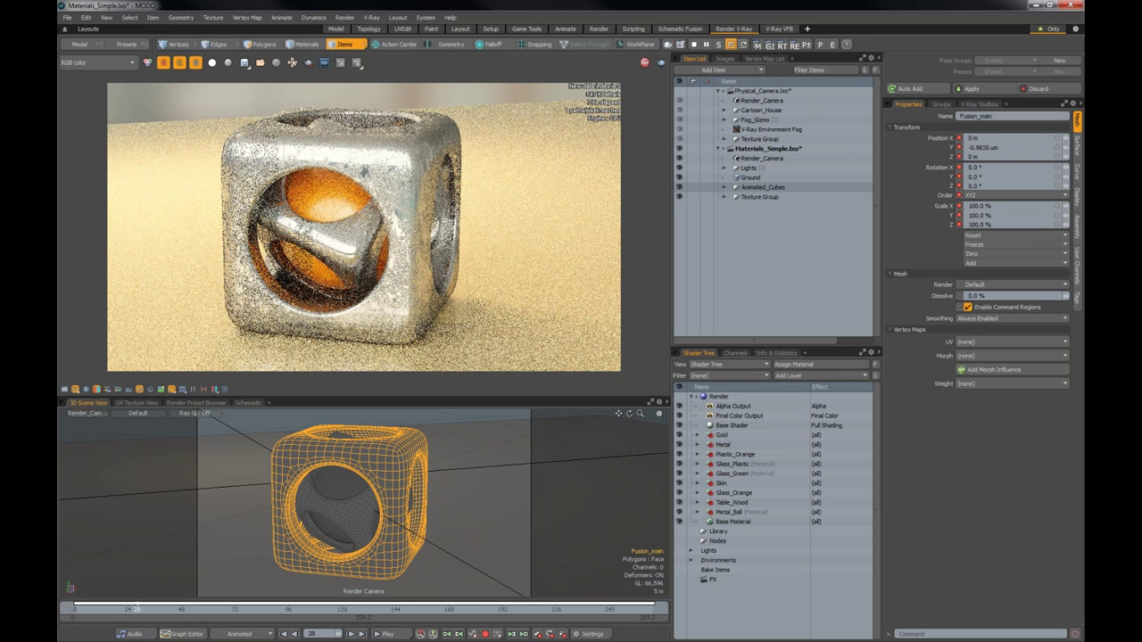
click(308, 62)
drag(323, 112, 489, 286)
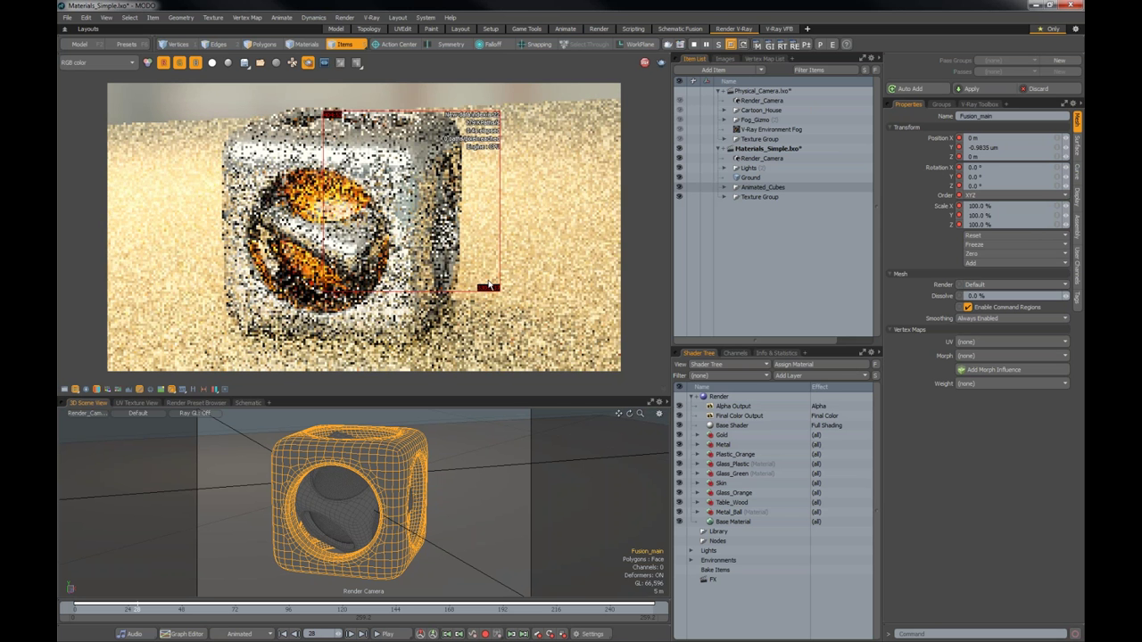
scroll(428, 188, up, 2)
scroll(429, 187, down, 2)
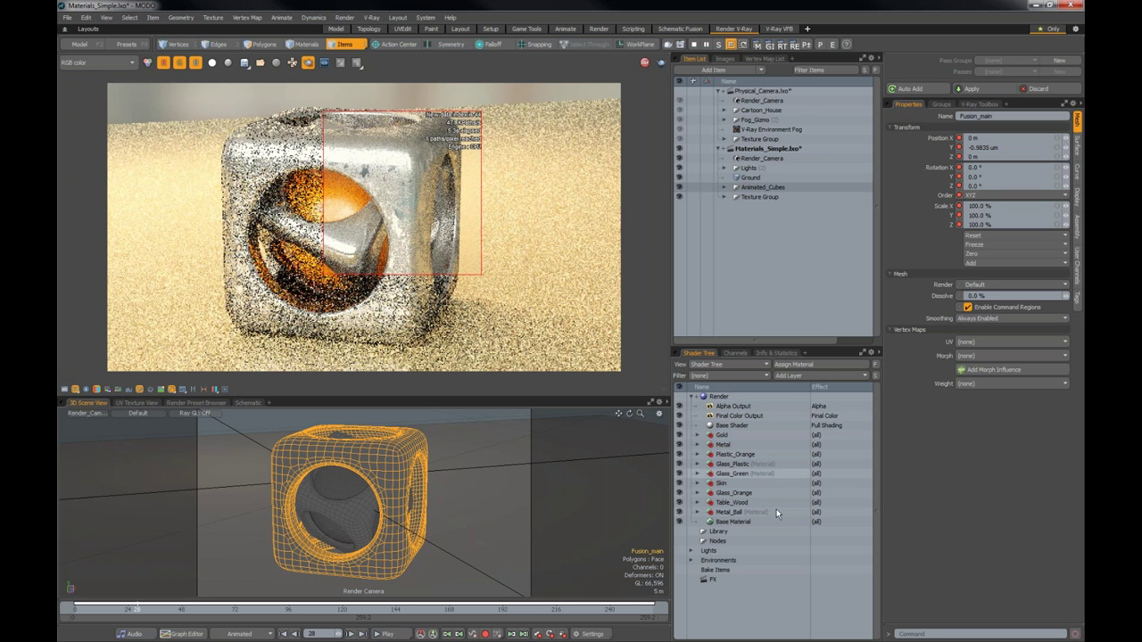
- Expand the Glass_Plastic material and its Base group, and examine the Base V-Ray material's reflection and refraction settings
click(698, 464)
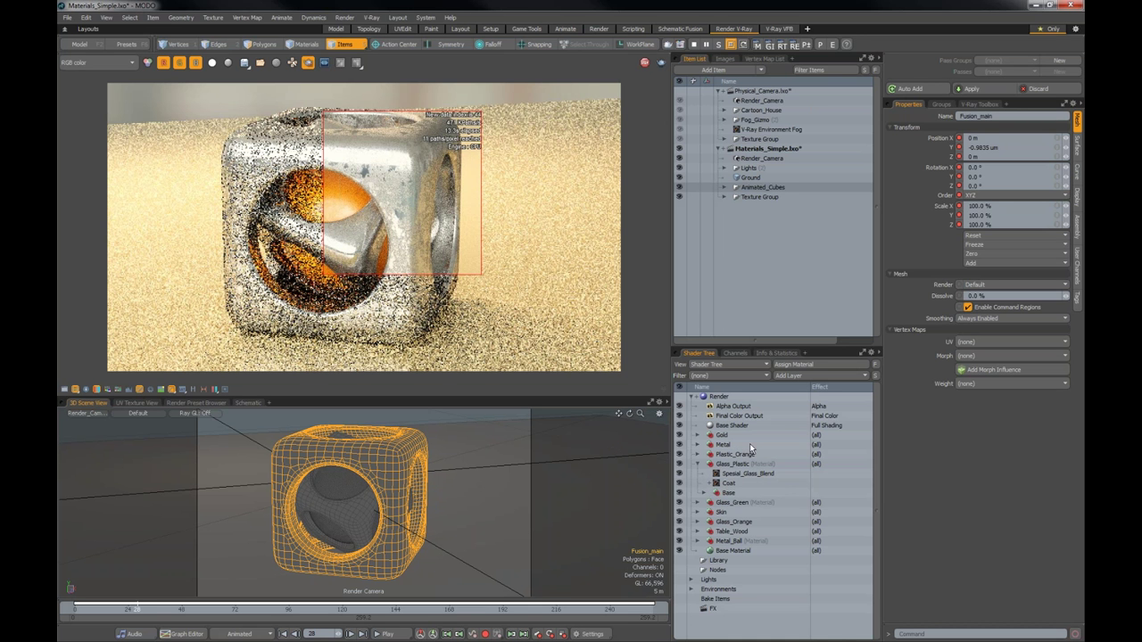
click(704, 493)
click(734, 492)
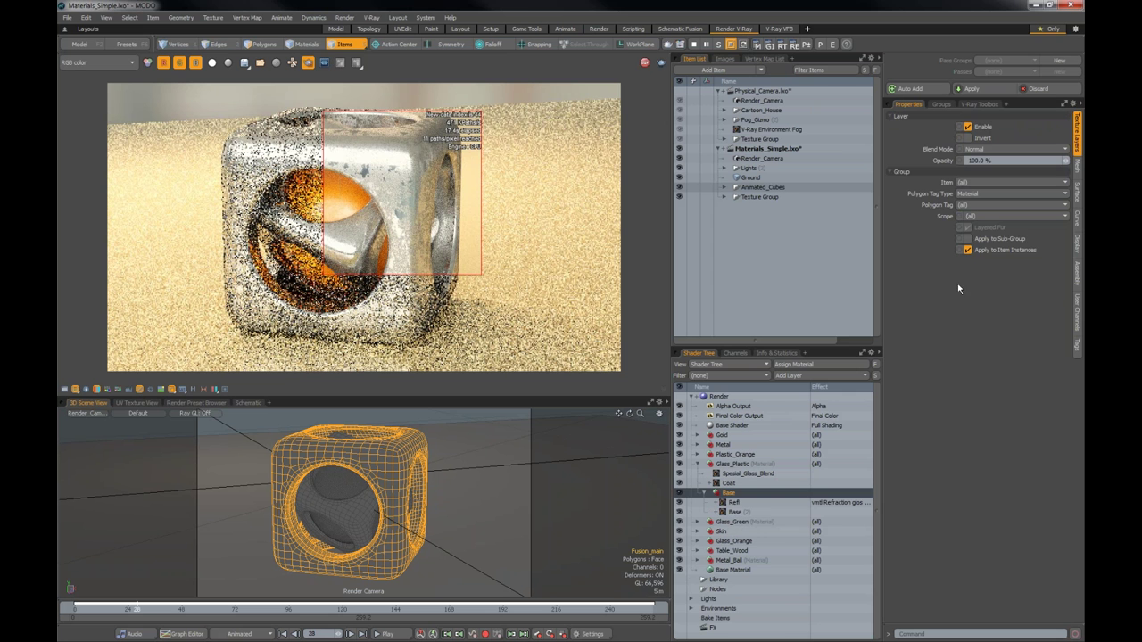
click(733, 512)
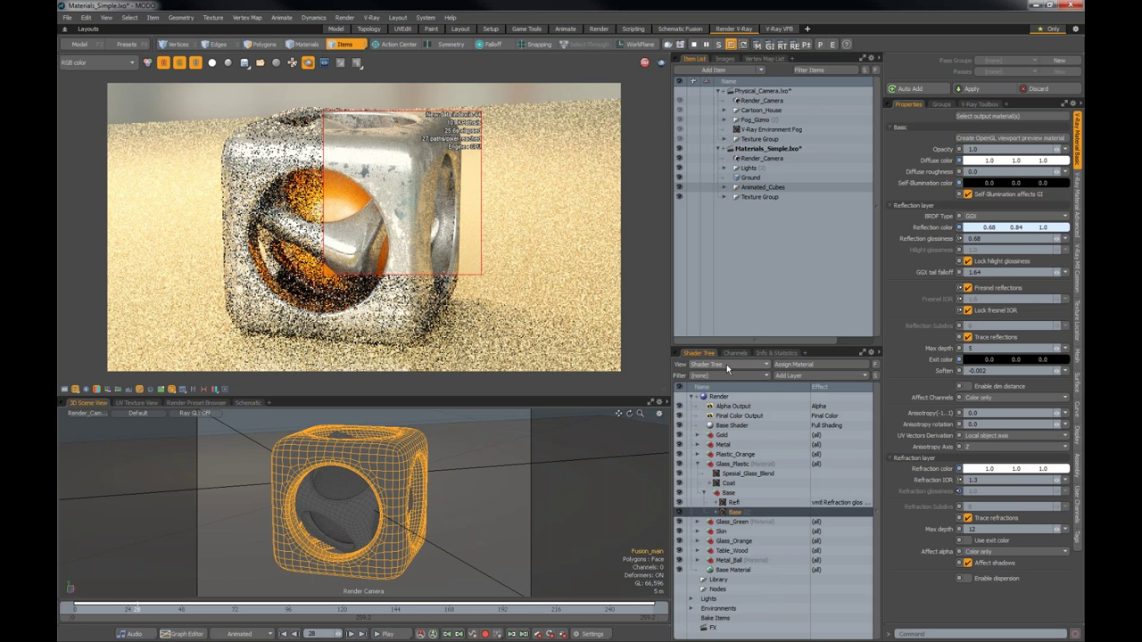
- Browse the V-Ray material, volume and texture layer types available for the shader tree without adding any
click(779, 369)
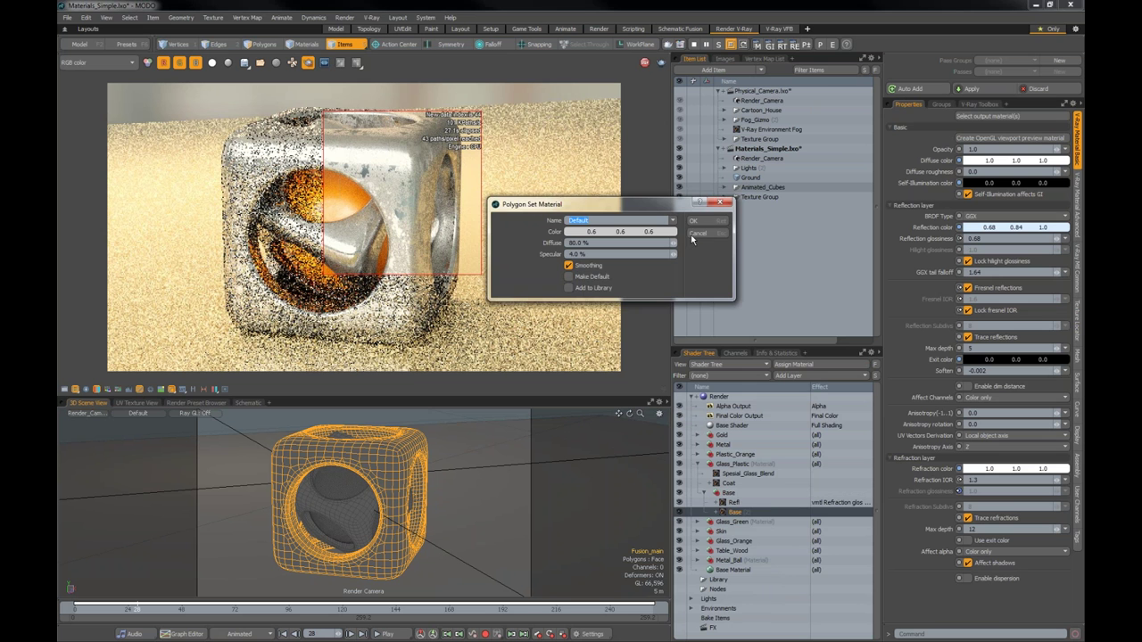
click(699, 233)
click(788, 375)
mouse_move(790, 491)
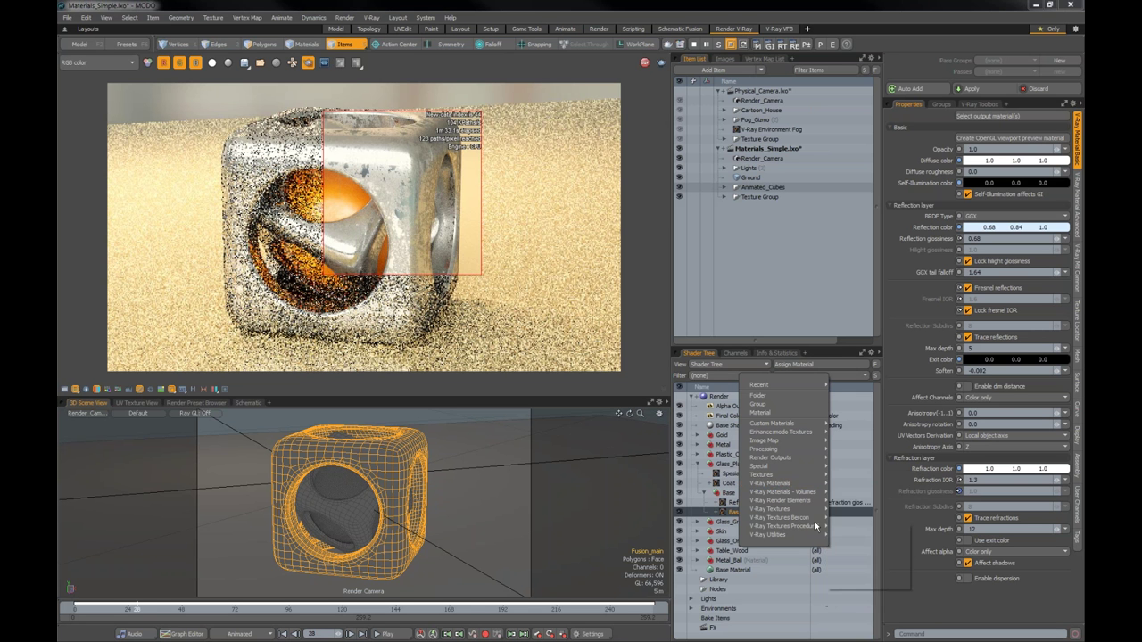
mouse_move(810, 493)
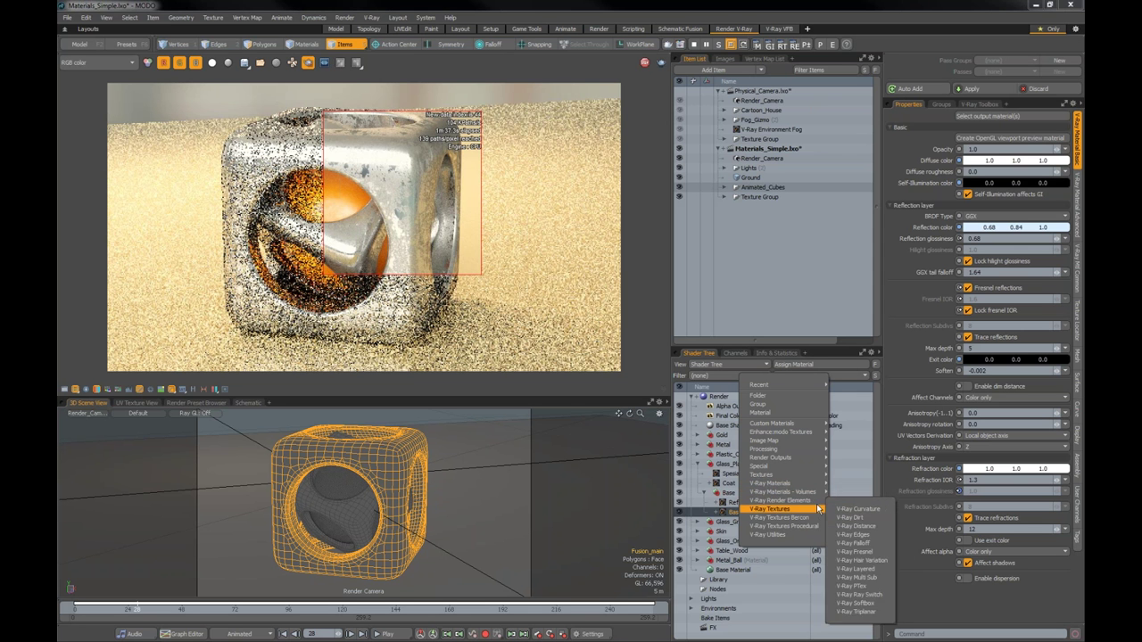
click(854, 494)
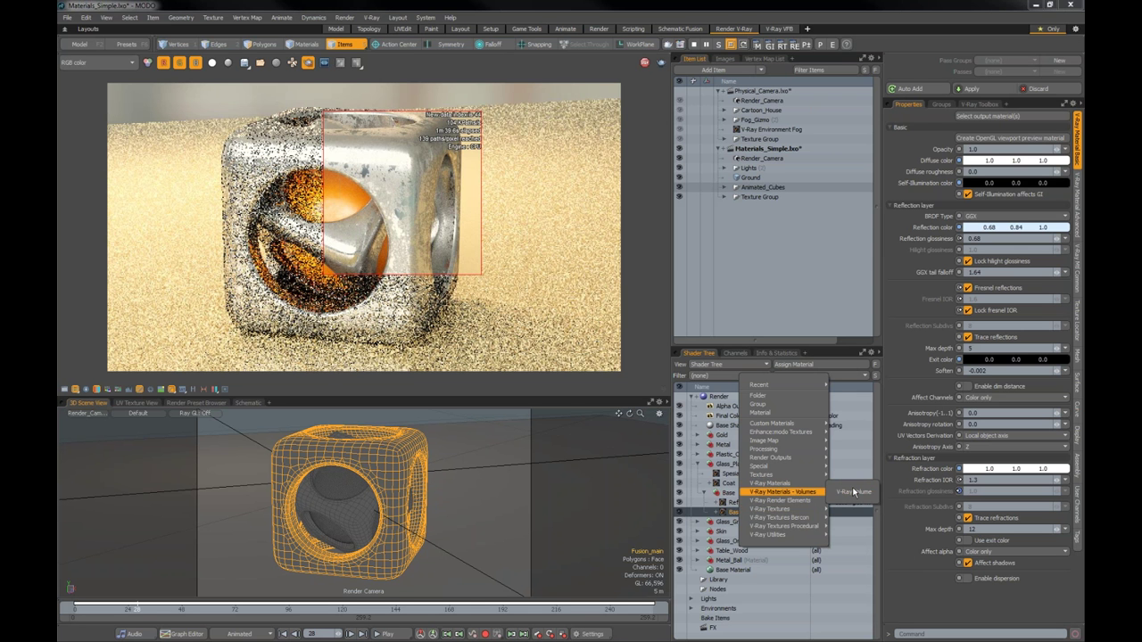
mouse_move(794, 501)
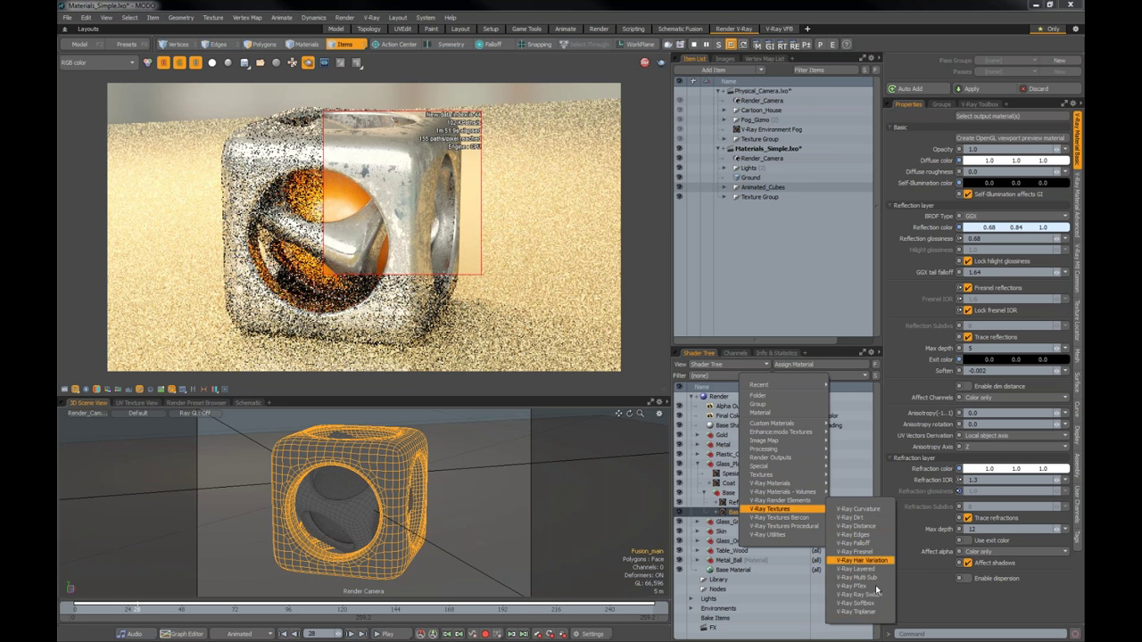
click(877, 614)
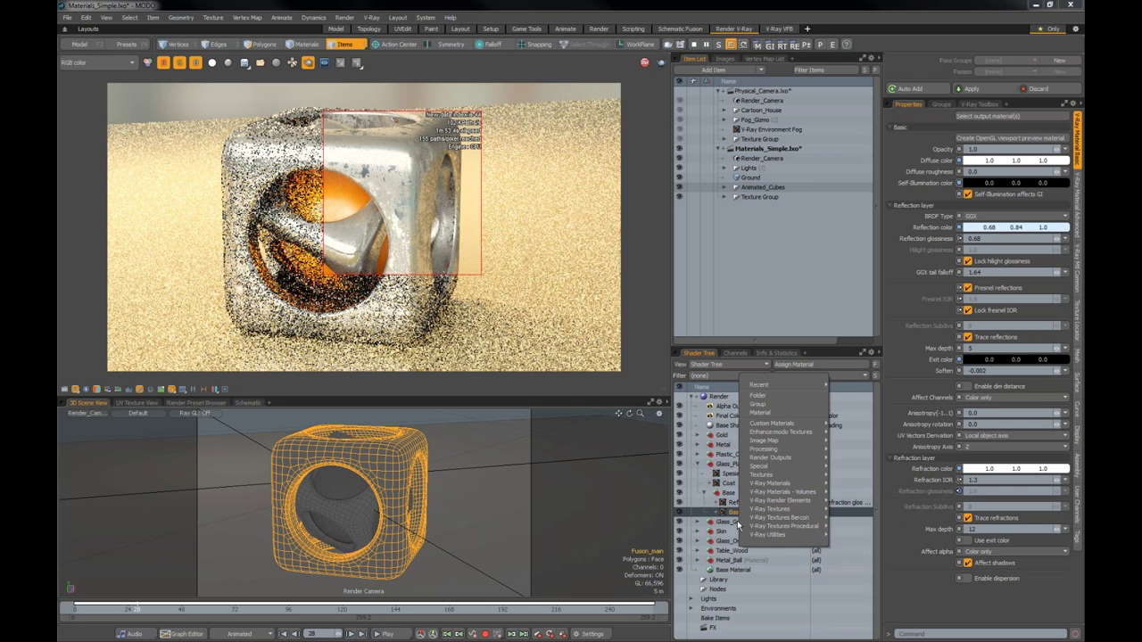
click(729, 494)
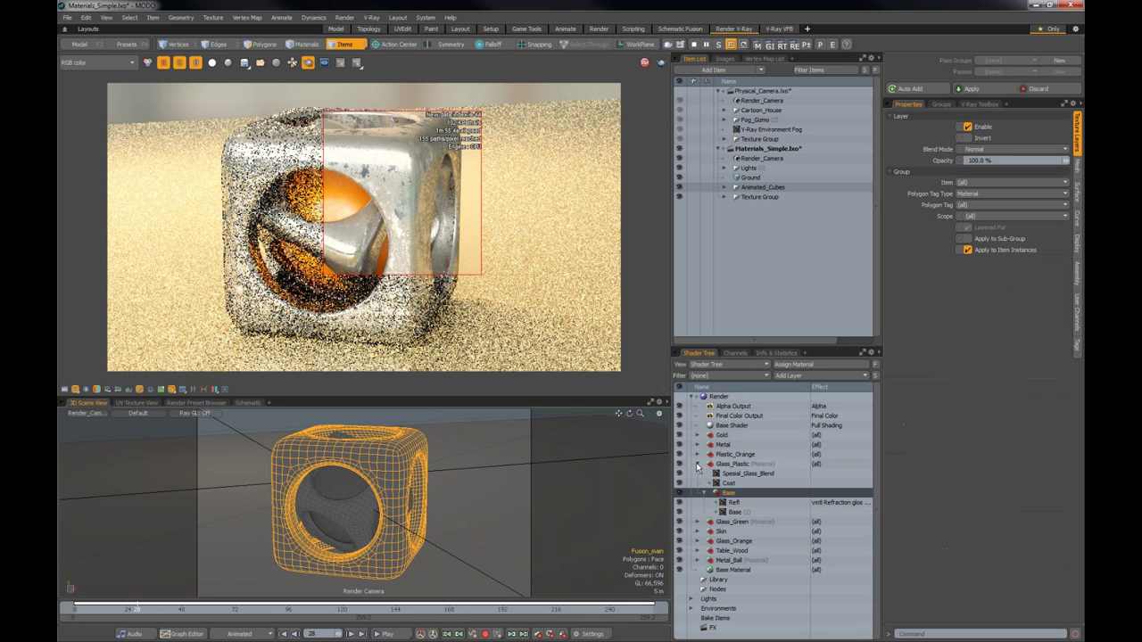
- Collapse Glass_Plastic, expand the Metal group, and review the settings of its Metal material and Metal_Gloss texture
click(698, 464)
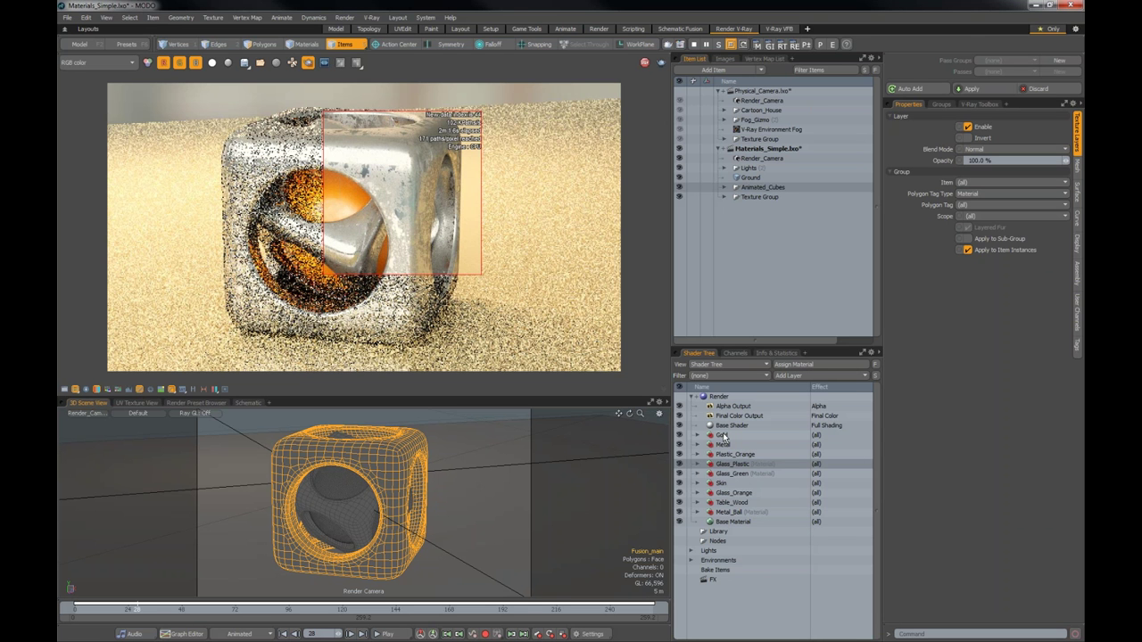
click(697, 444)
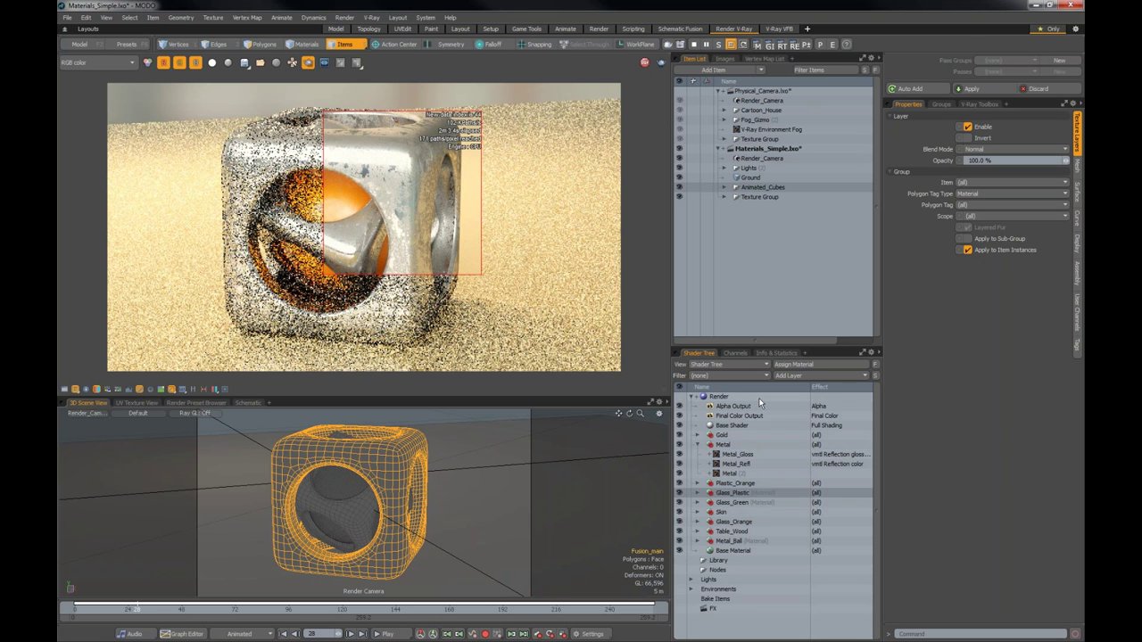
click(727, 474)
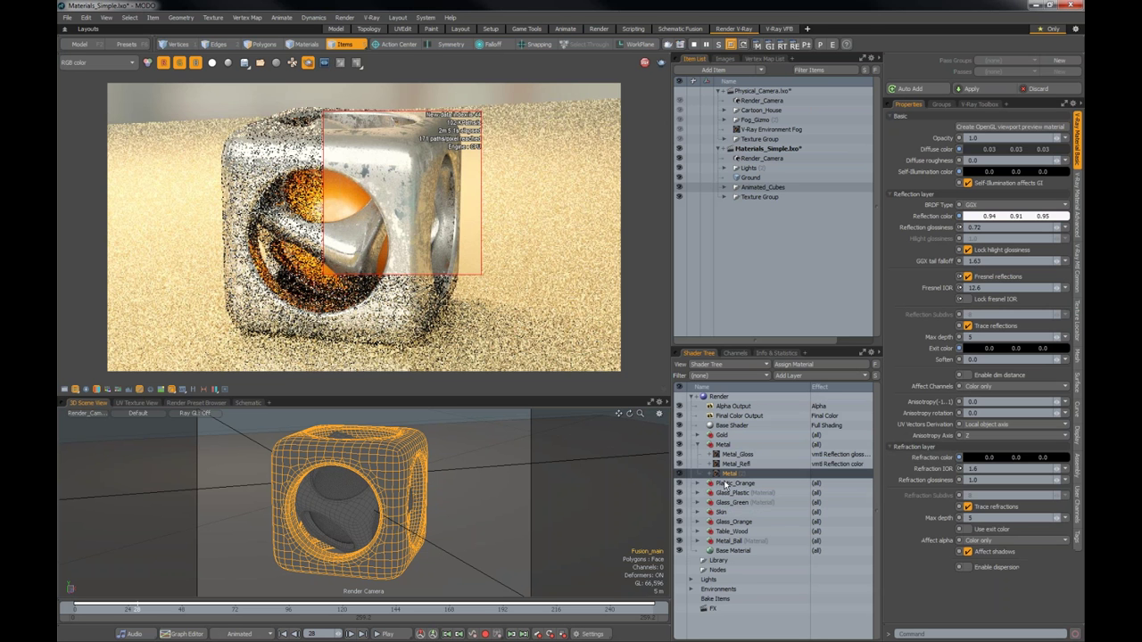
click(737, 454)
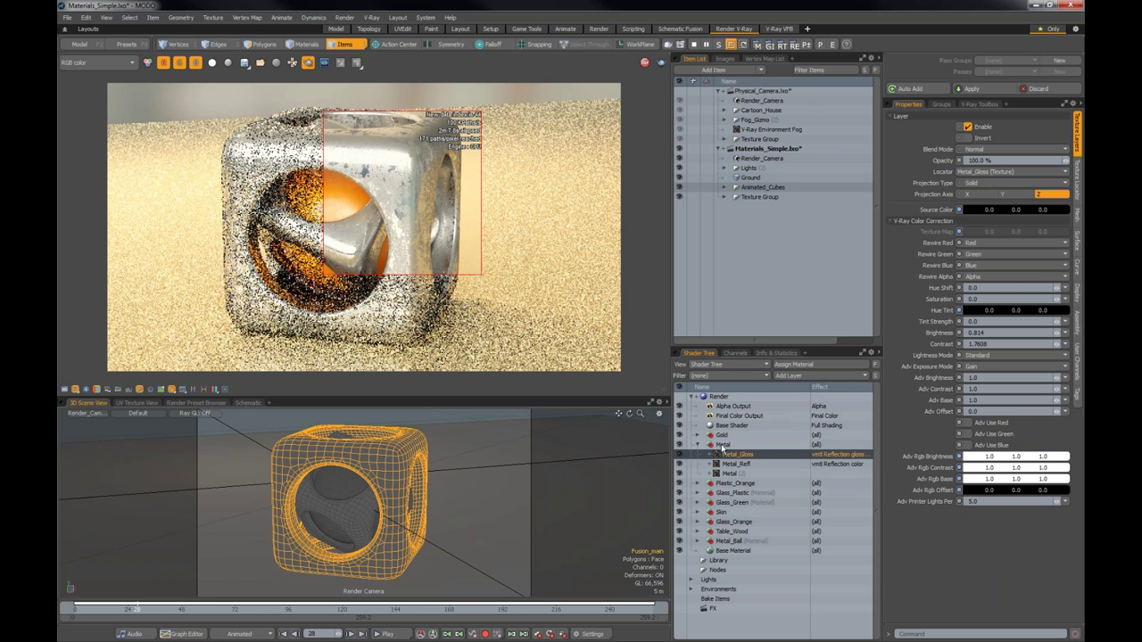
- Add a V-Ray Material to the Metal group and assign a new material named Default to the selected cube
click(794, 377)
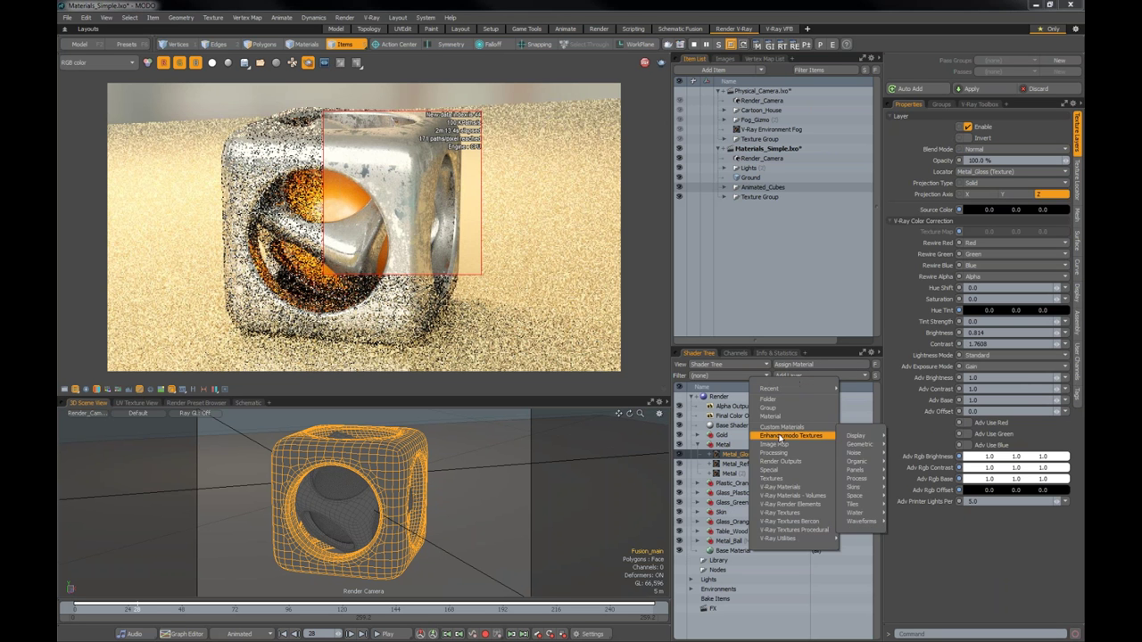
click(879, 548)
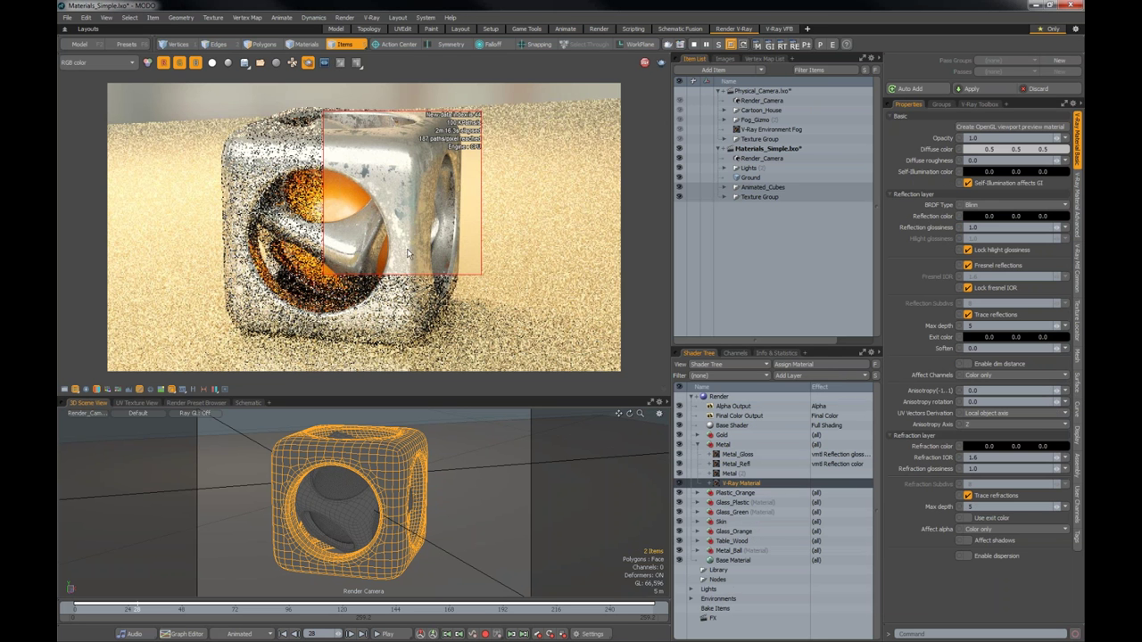
click(798, 367)
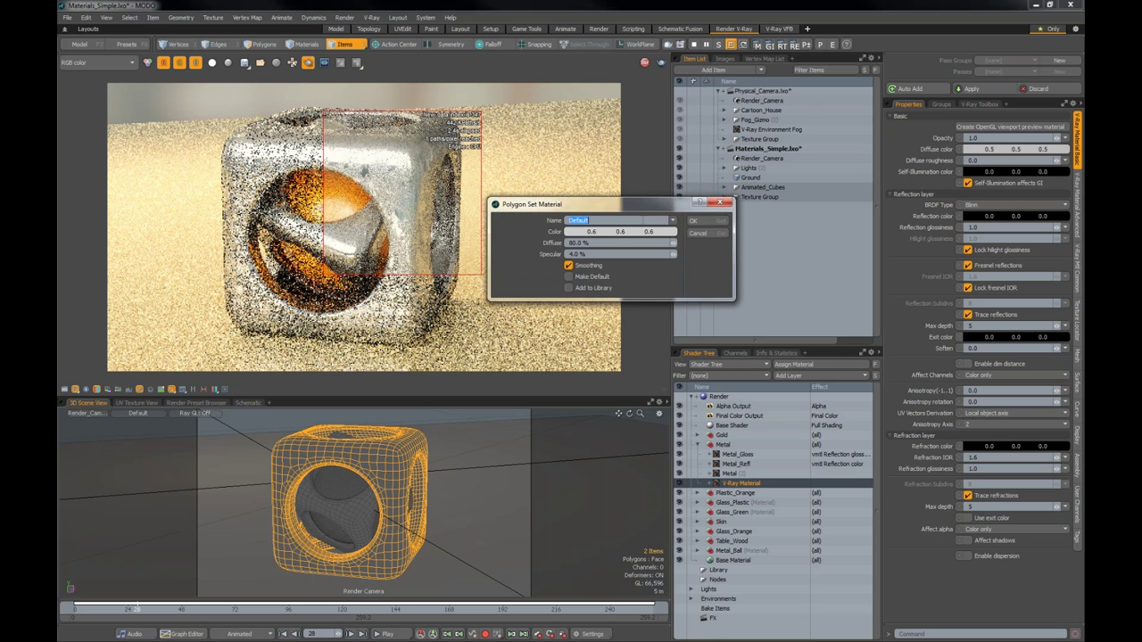
click(697, 221)
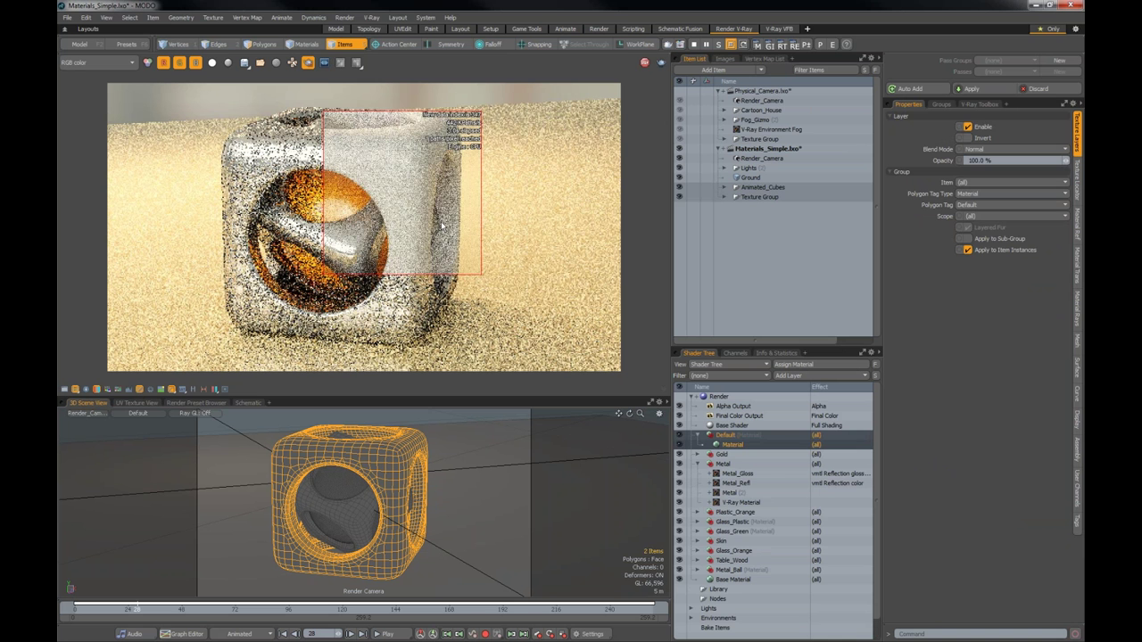
- Set the diffuse color of the V-Ray Material in the Metal group to magenta, RGB 0.5, 0.13, 0.37
click(742, 503)
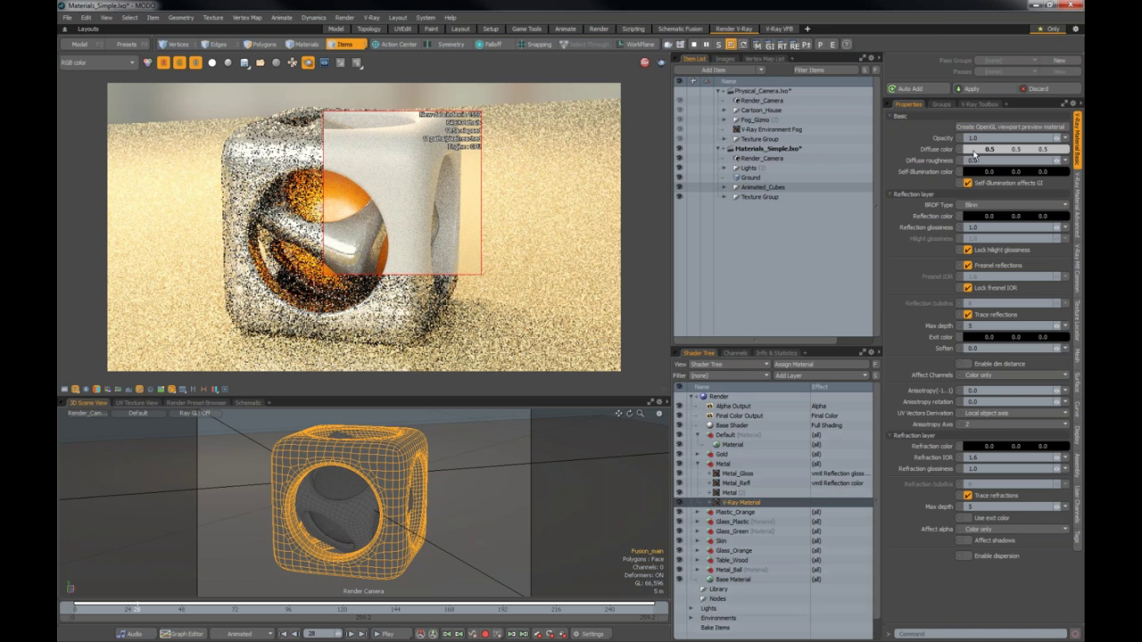
click(974, 152)
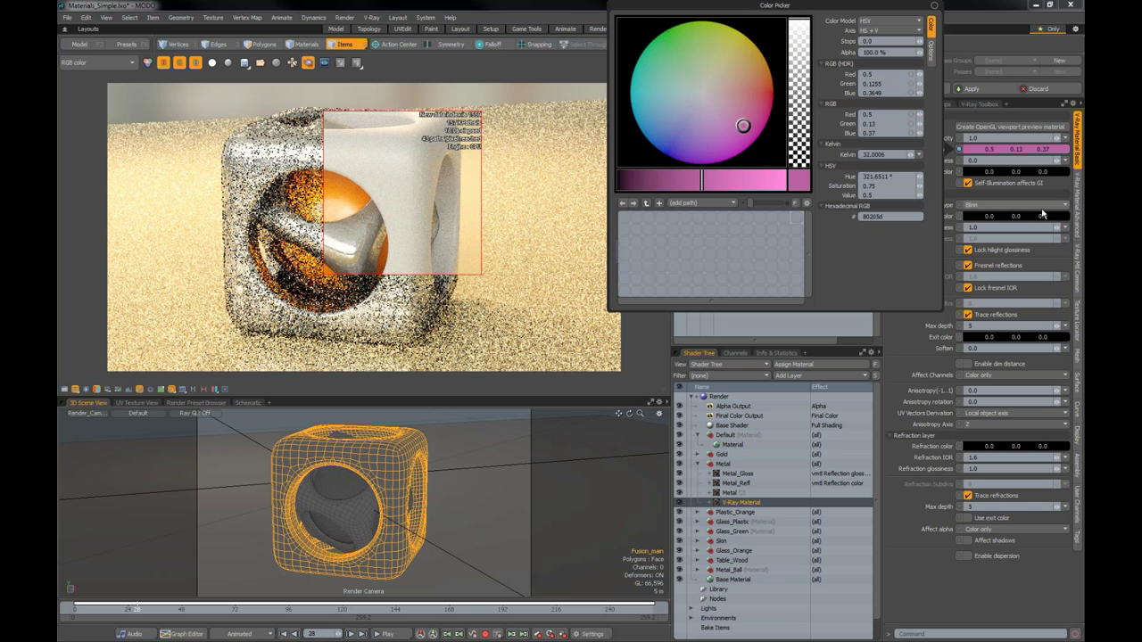
key(Escape)
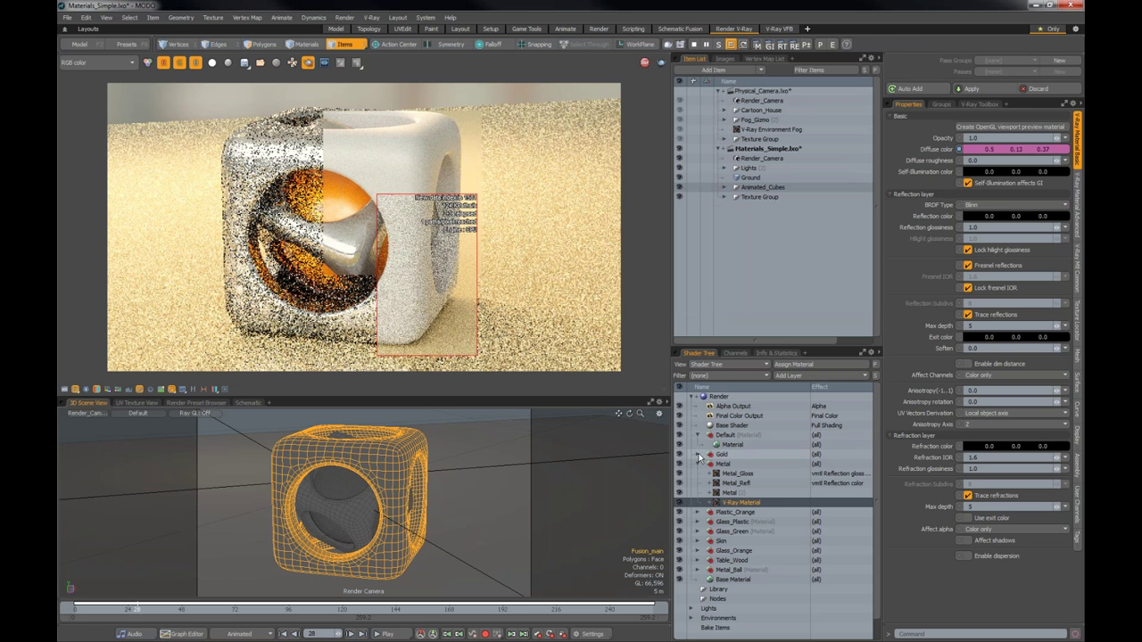
click(803, 464)
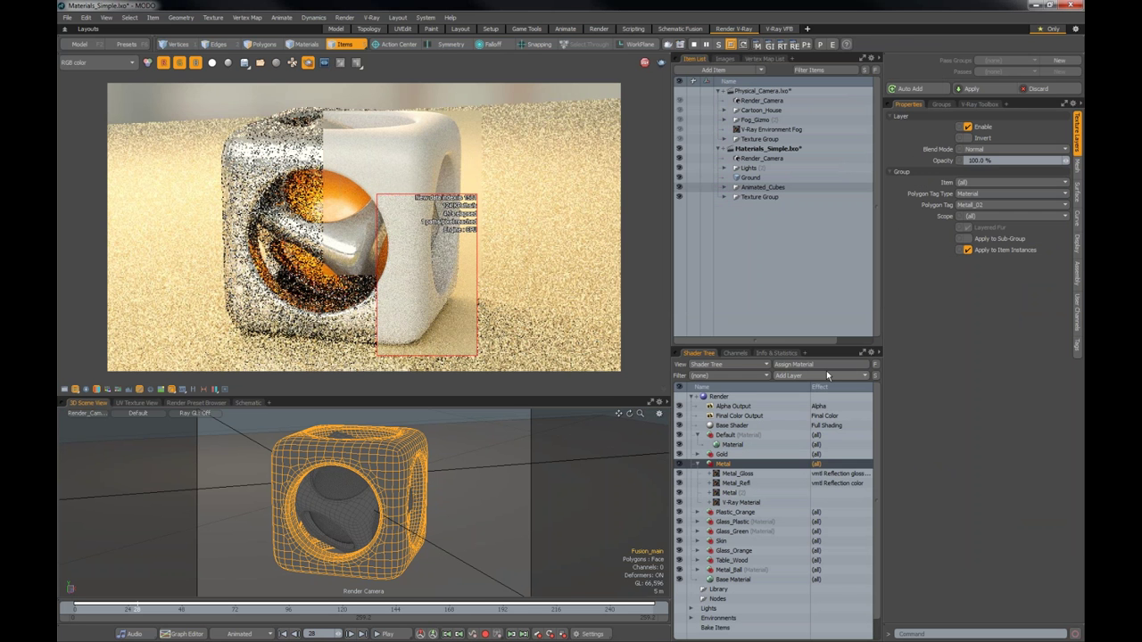
click(860, 362)
click(853, 363)
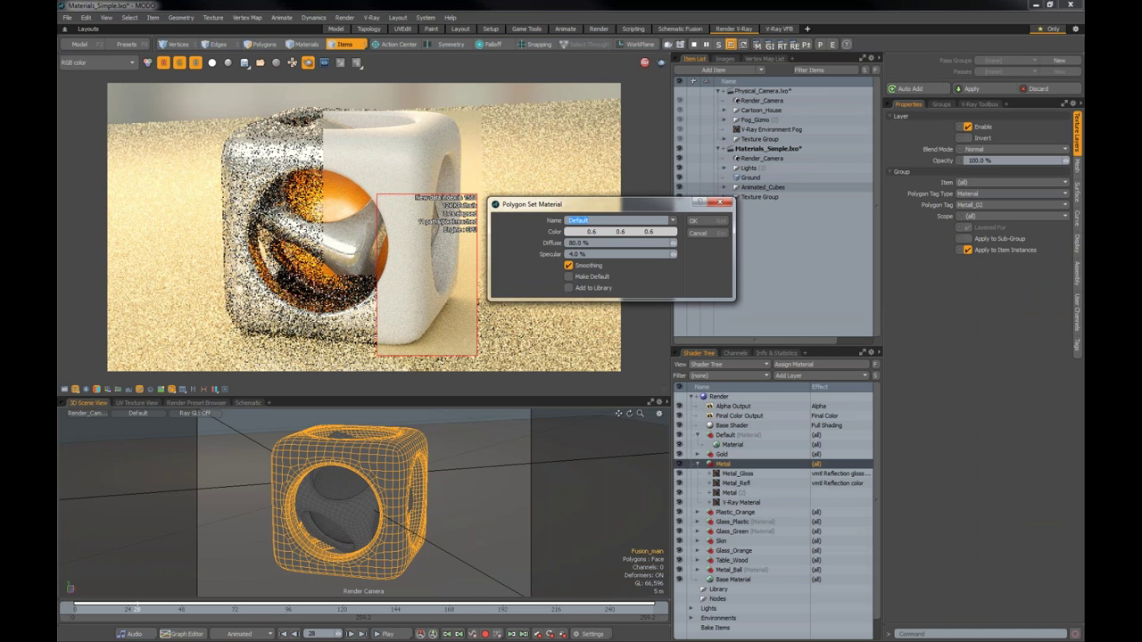
click(723, 203)
- Add a V-Ray Material above the standard Material in the Default material group
click(732, 444)
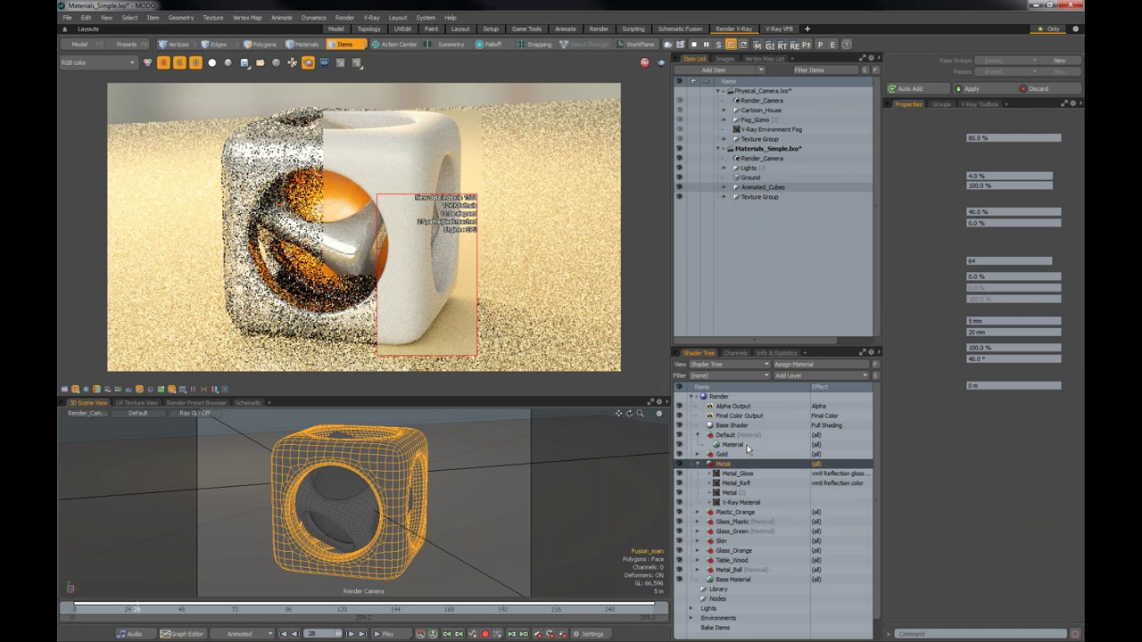
right_click(732, 445)
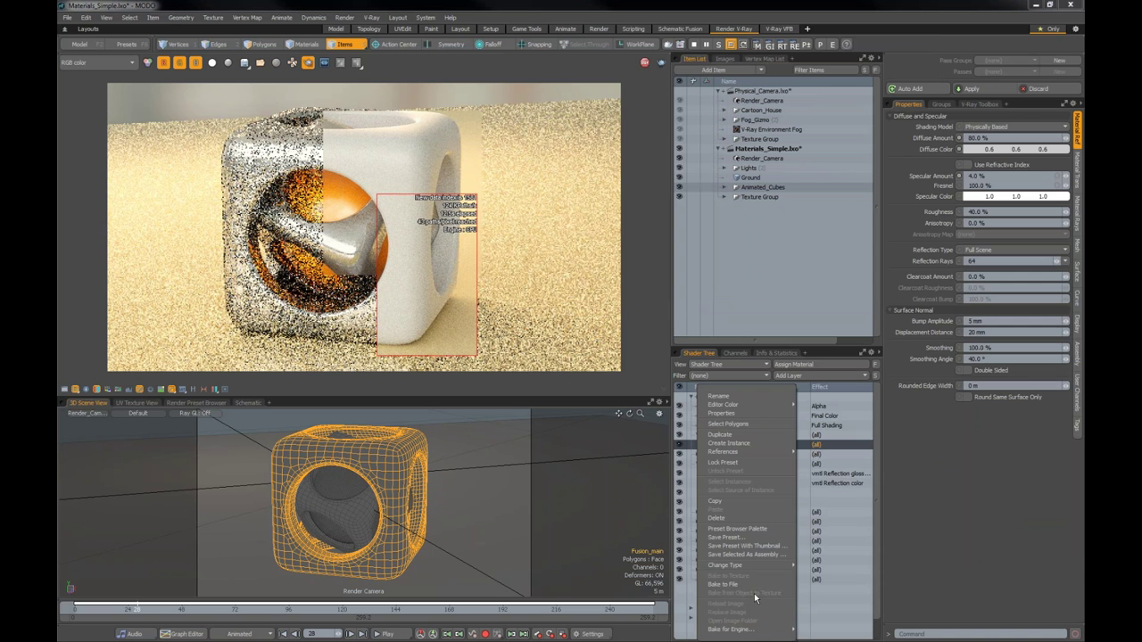
click(821, 375)
mouse_move(808, 481)
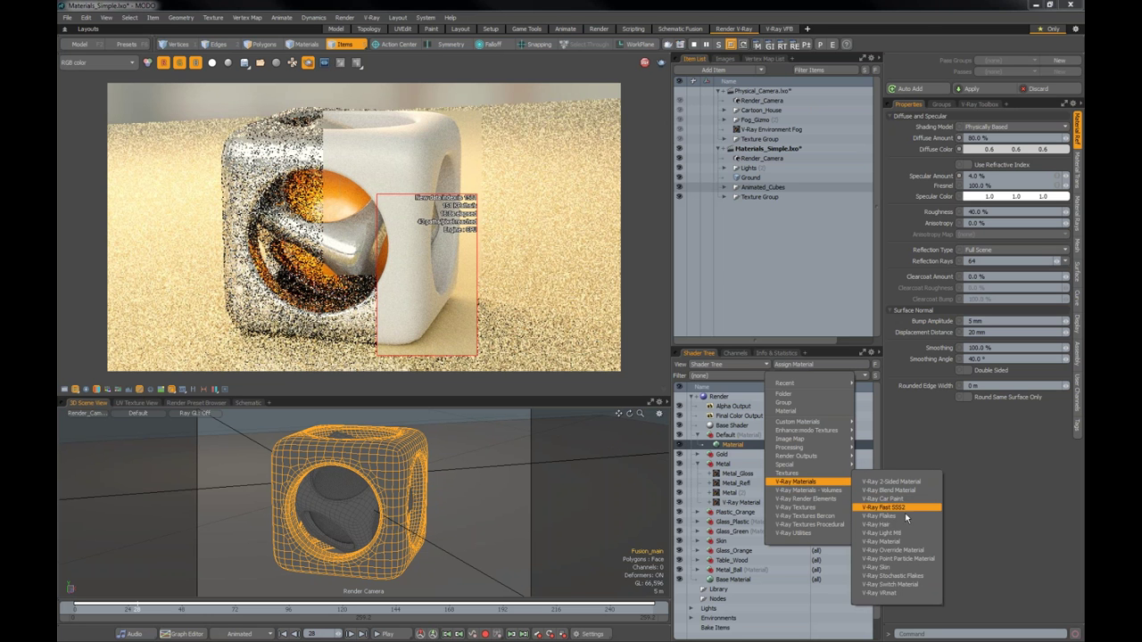
click(899, 541)
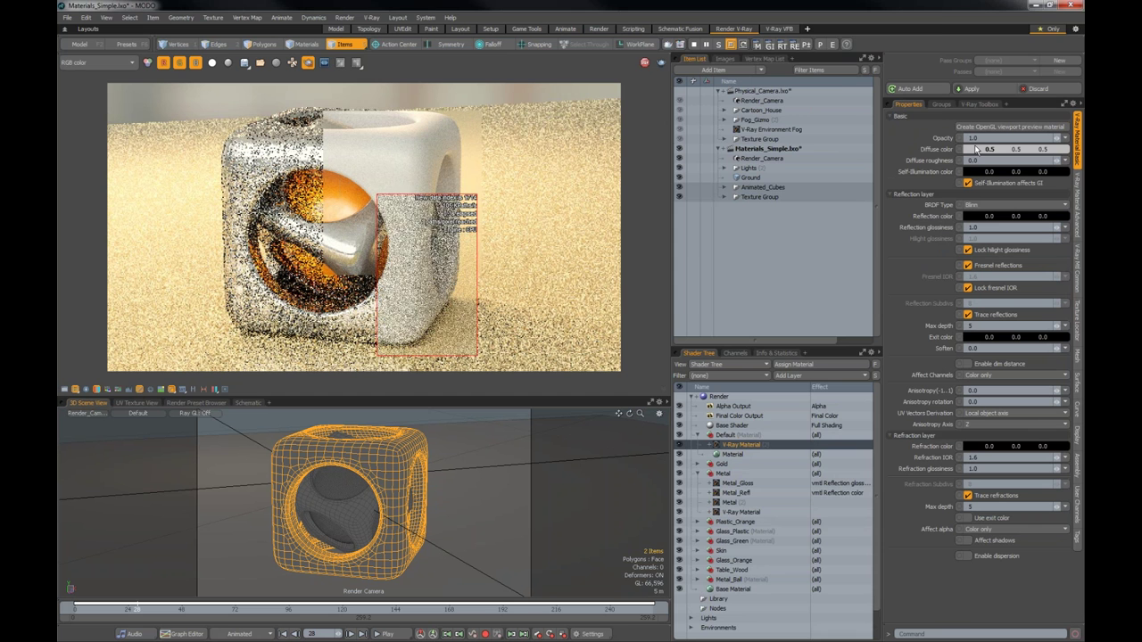
- Set the new V-Ray Material's diffuse color to green, RGB 0.36, 0.5, 0.13, and draw the render region over the cube's upper part
click(974, 149)
drag(713, 79, 709, 39)
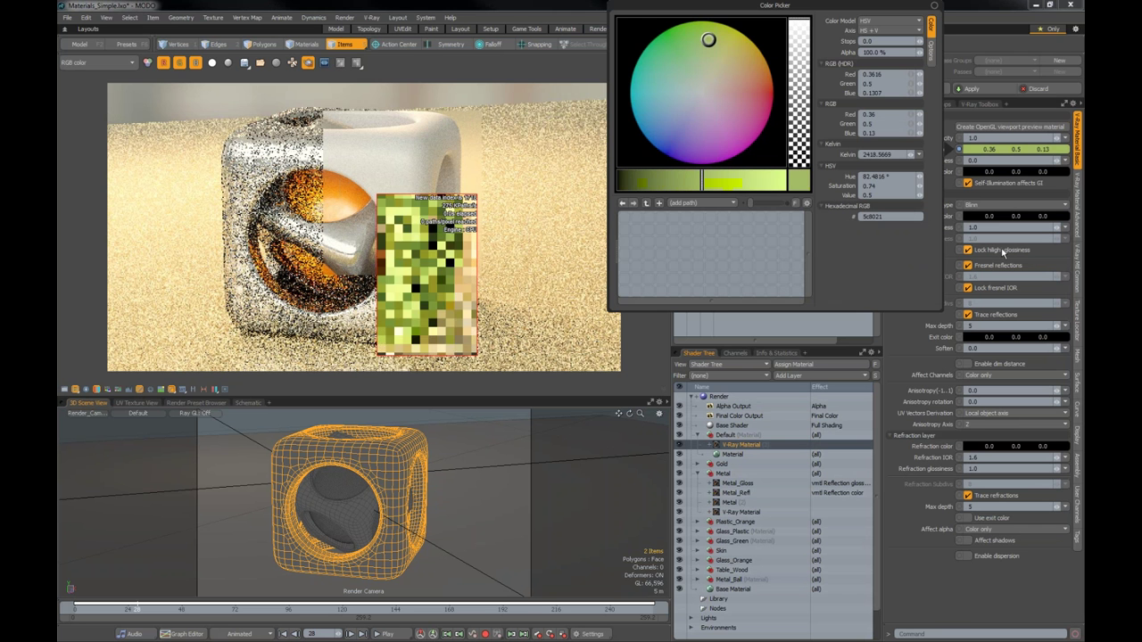
click(1013, 576)
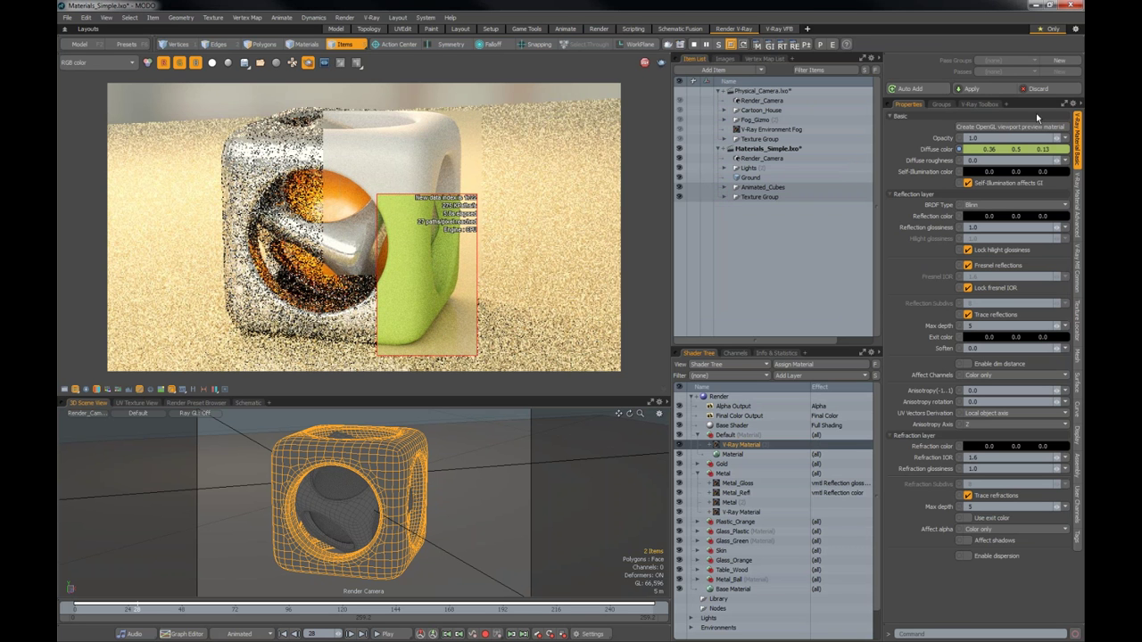
drag(303, 85, 506, 239)
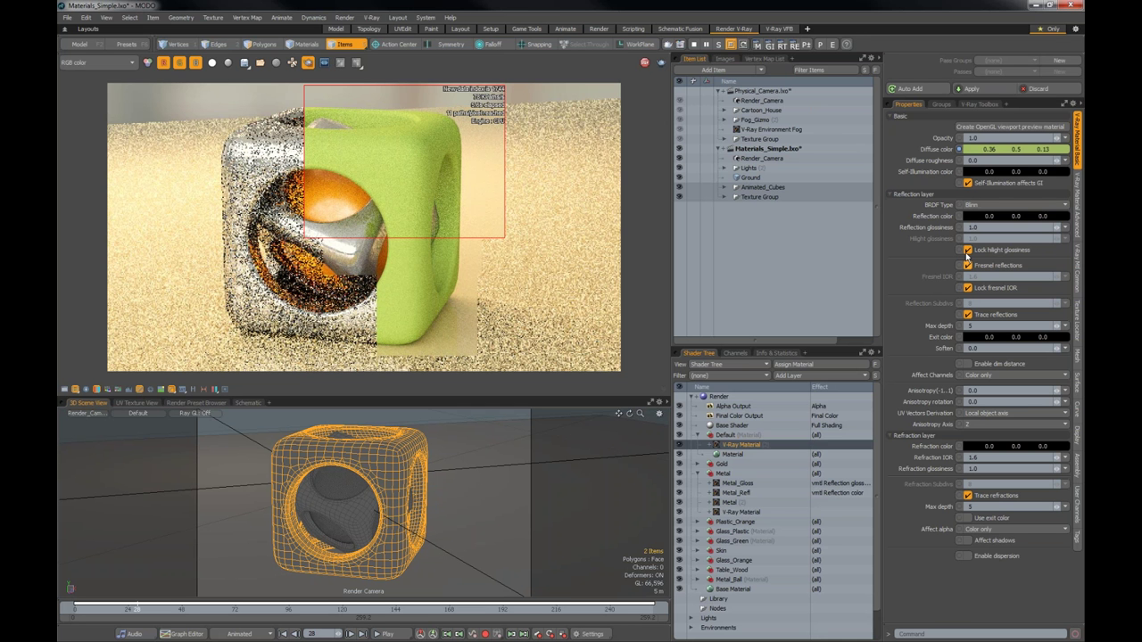
- Set the Default V-Ray Material's reflection color to light gray, 0.82, and its reflection glossiness to 0.8
click(968, 217)
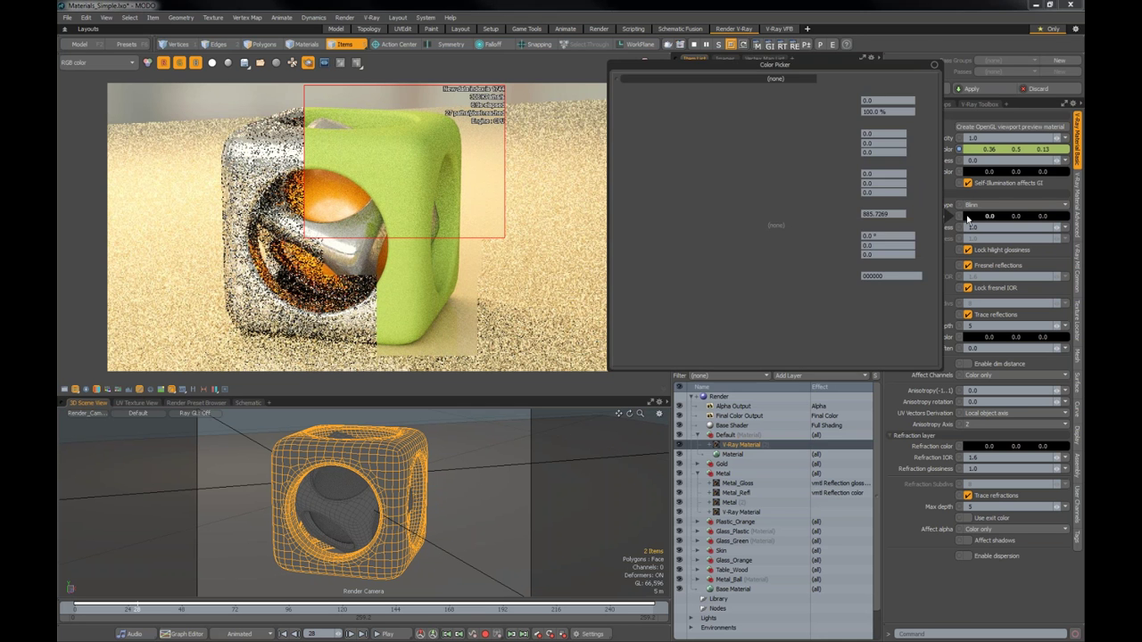
click(757, 239)
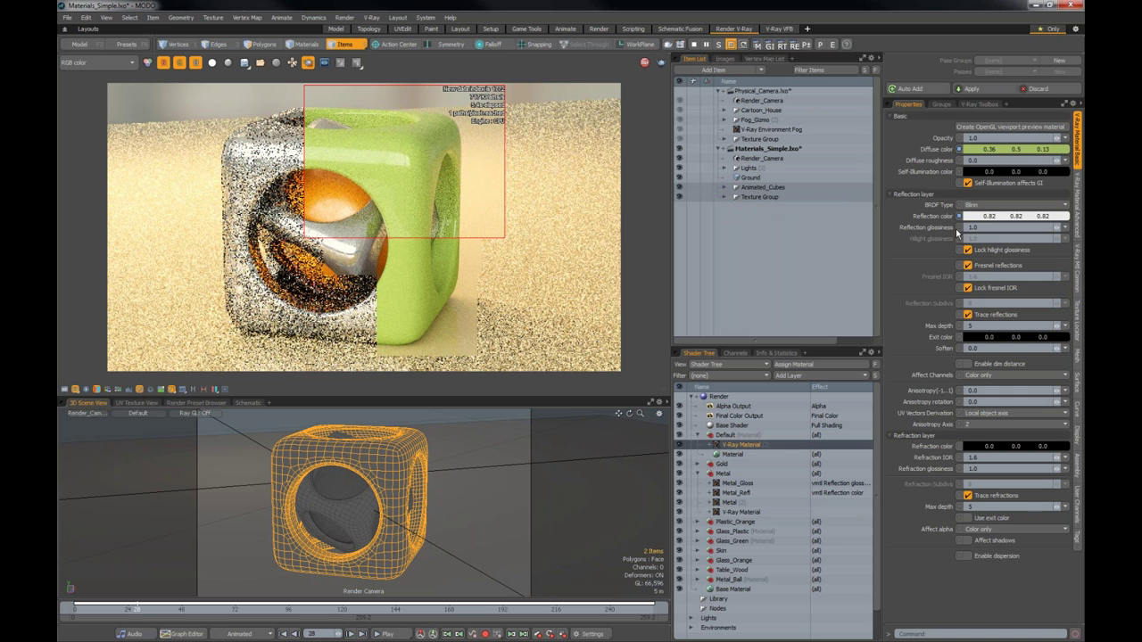
click(973, 227)
text(0.8)
key(Return)
- Unlock the Fresnel IOR of the V-Ray Material and set it to 12, keeping Fresnel reflections enabled
click(968, 266)
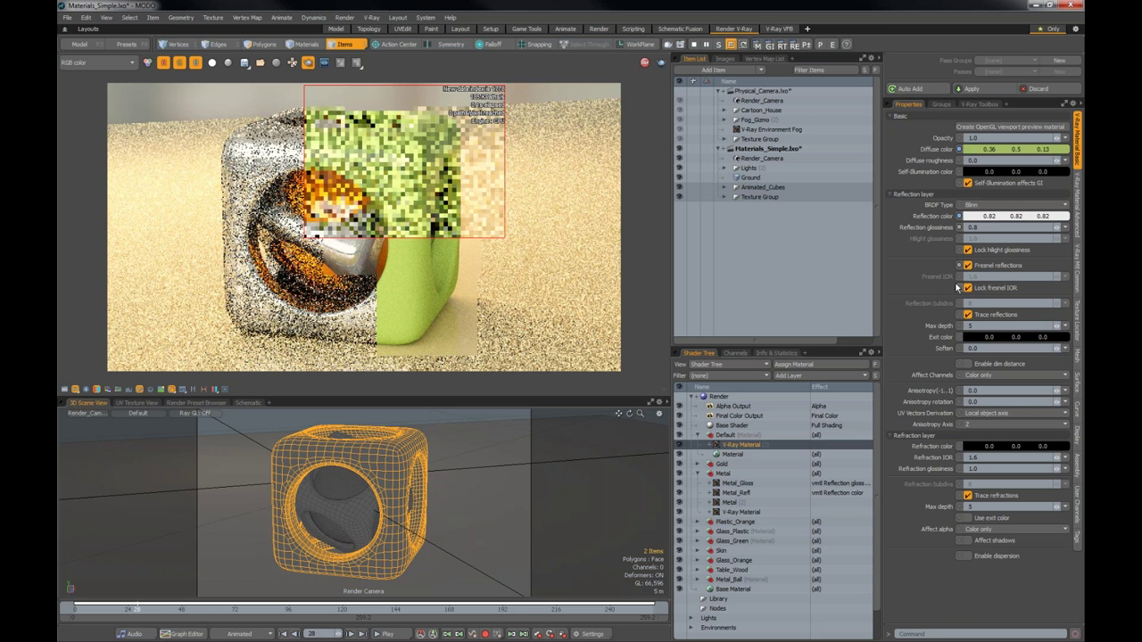
click(969, 288)
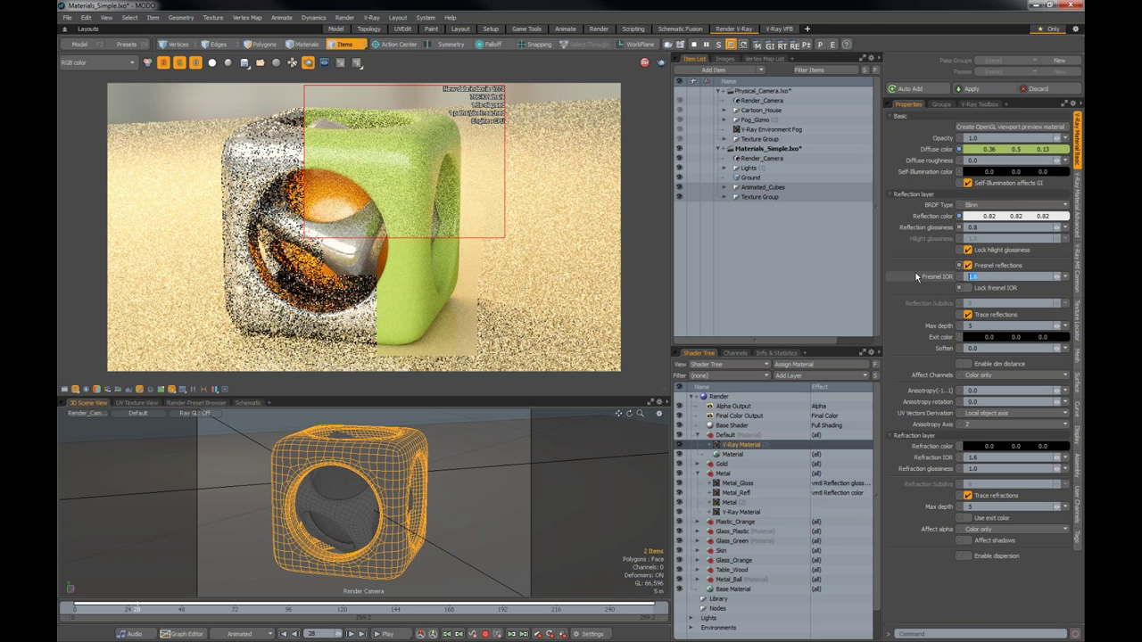
text(12)
key(Return)
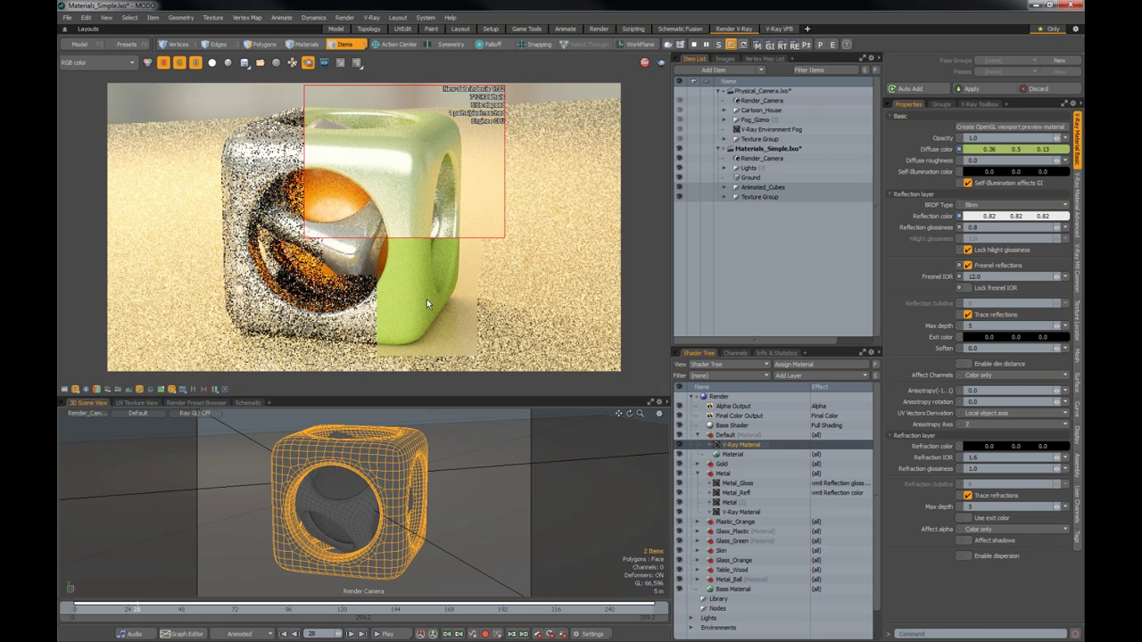
- Change the V-Ray Material's diffuse color to black and redraw the render region over the cube's top and opening
drag(328, 207, 457, 341)
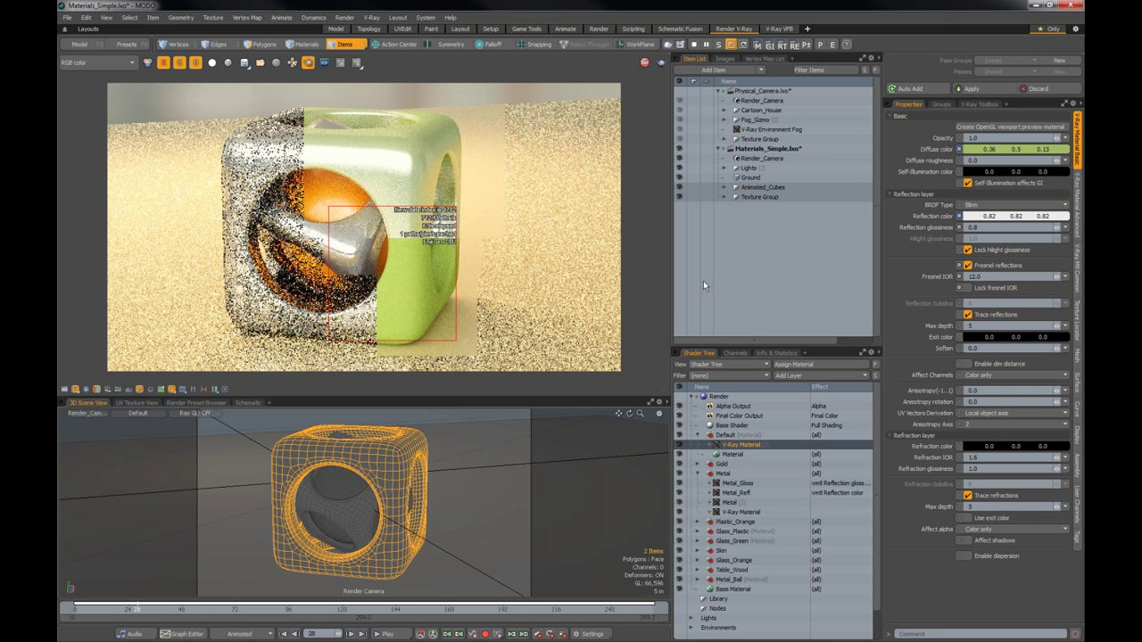
click(961, 149)
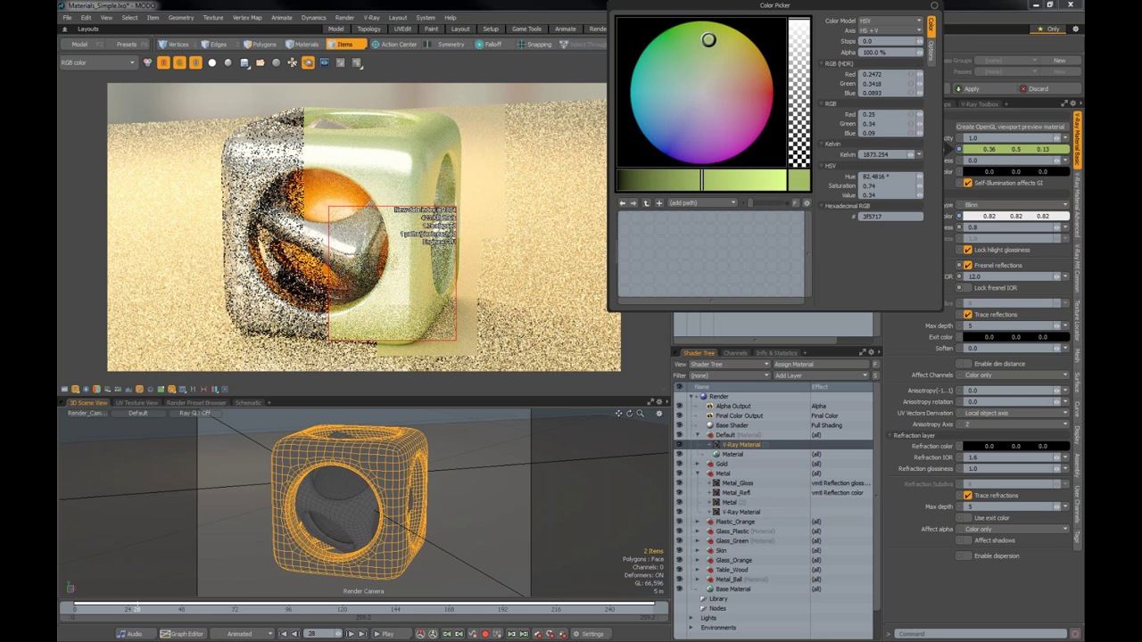
click(620, 181)
click(314, 120)
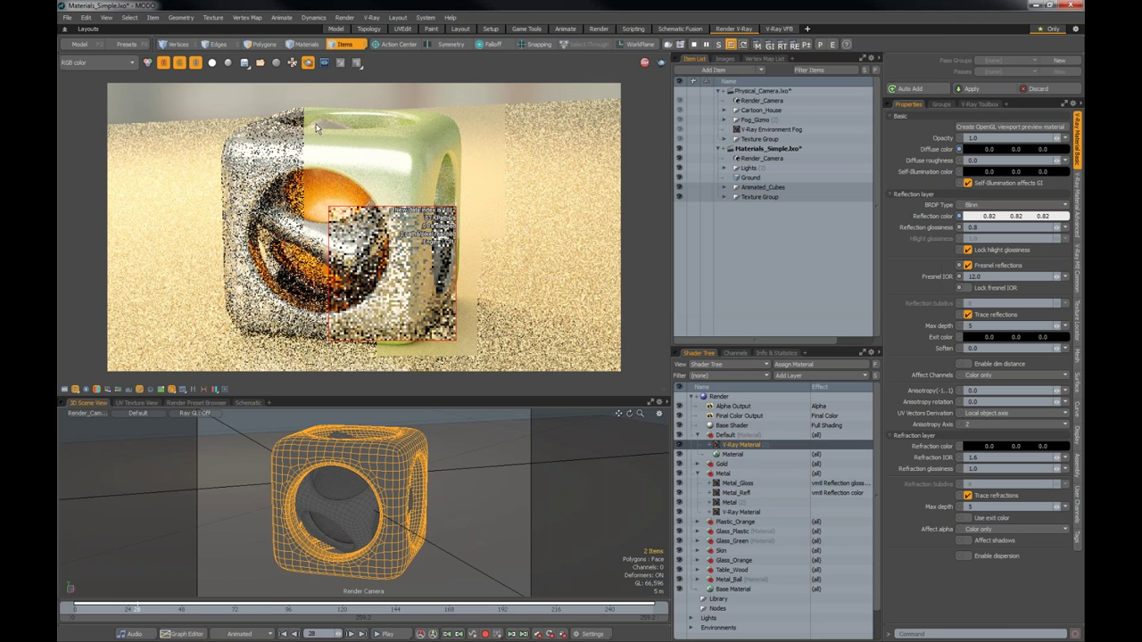
drag(268, 94, 415, 168)
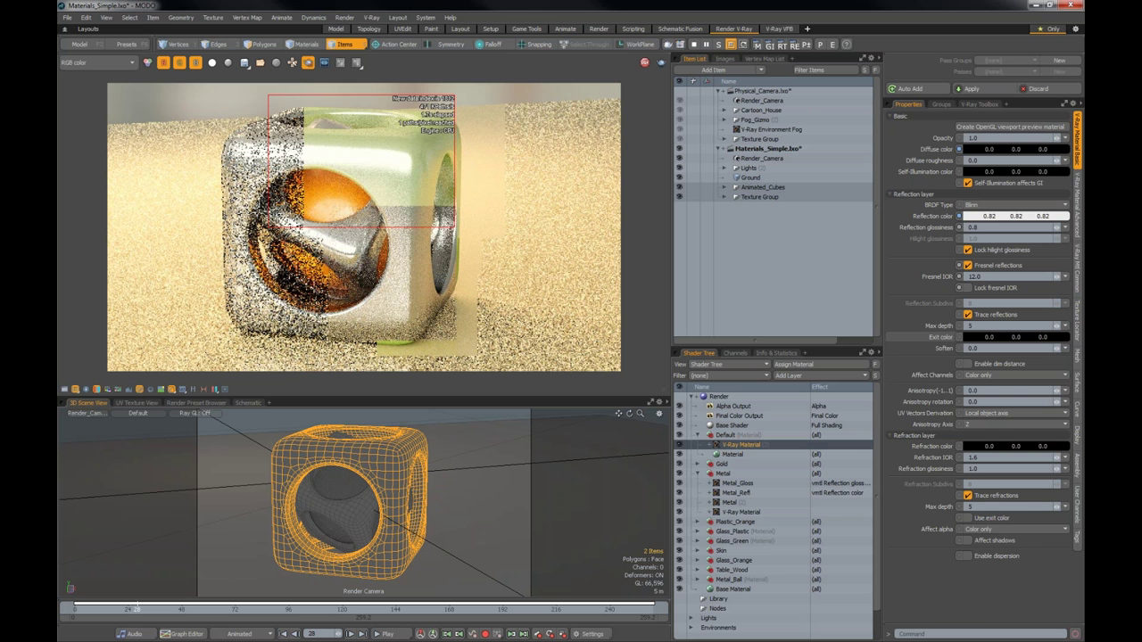
drag(446, 216, 456, 229)
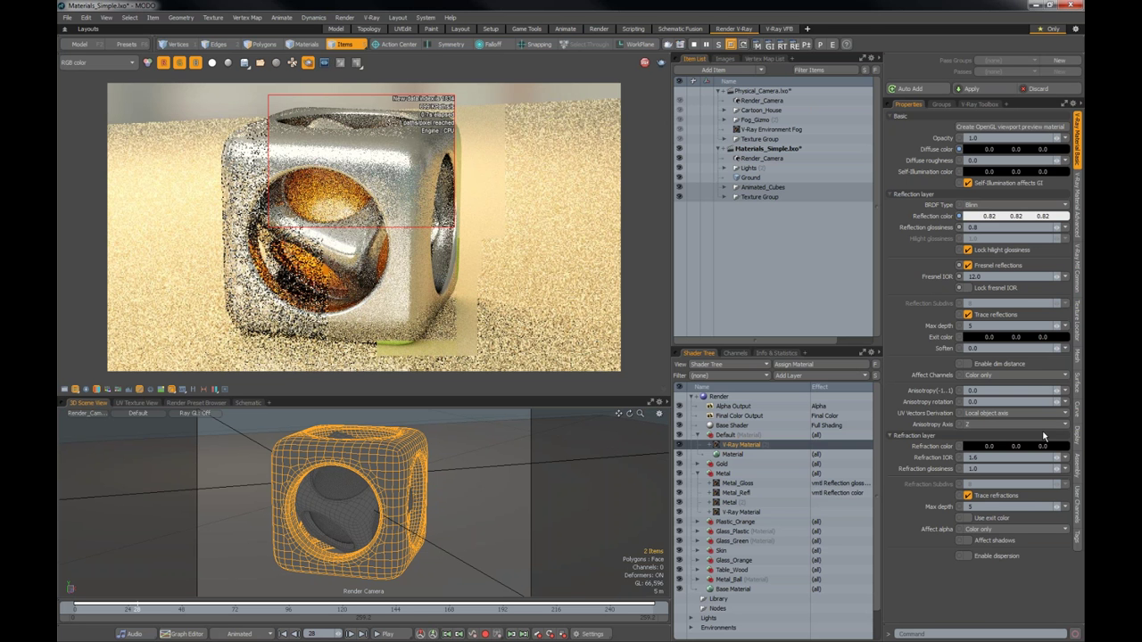
- Set the V-Ray Material's refraction color to white, ffffff, and redraw the render region over the cube's front face
click(960, 445)
click(890, 506)
text(ffffff)
key(Return)
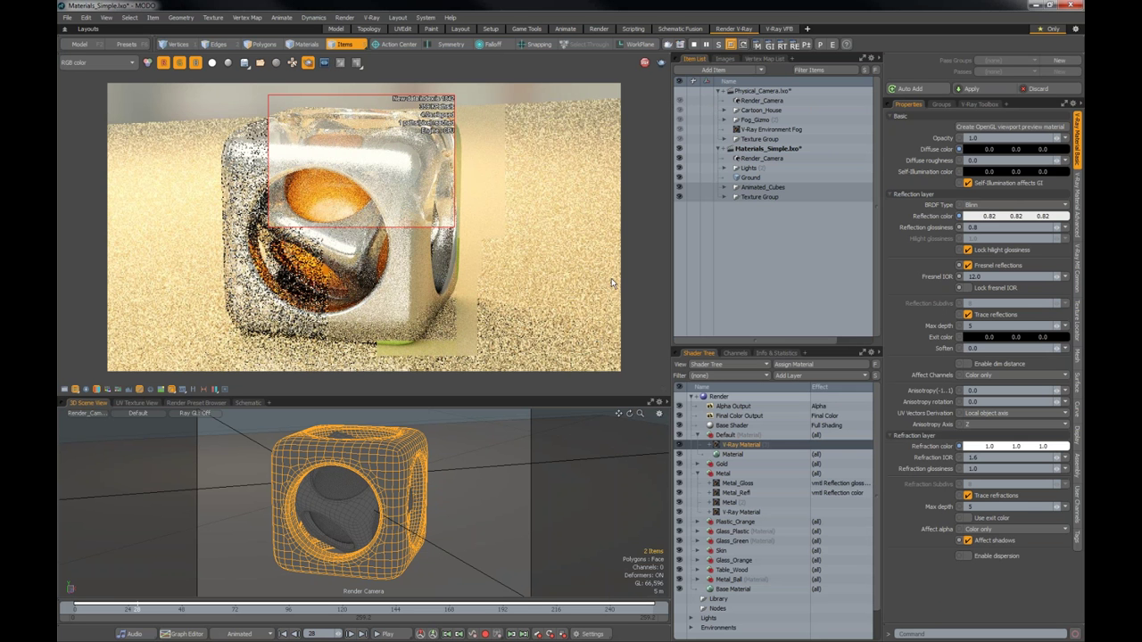
drag(314, 141, 454, 330)
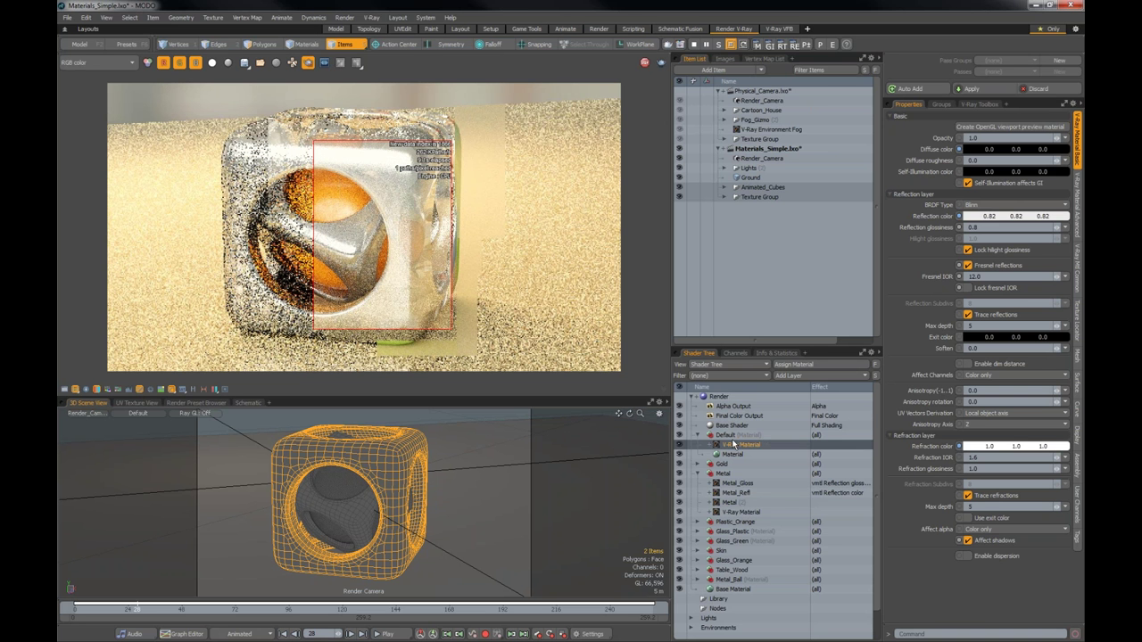
- Add a V-Ray Car Paint material to the Default group and move it above the V-Ray Material
click(801, 376)
mouse_move(812, 485)
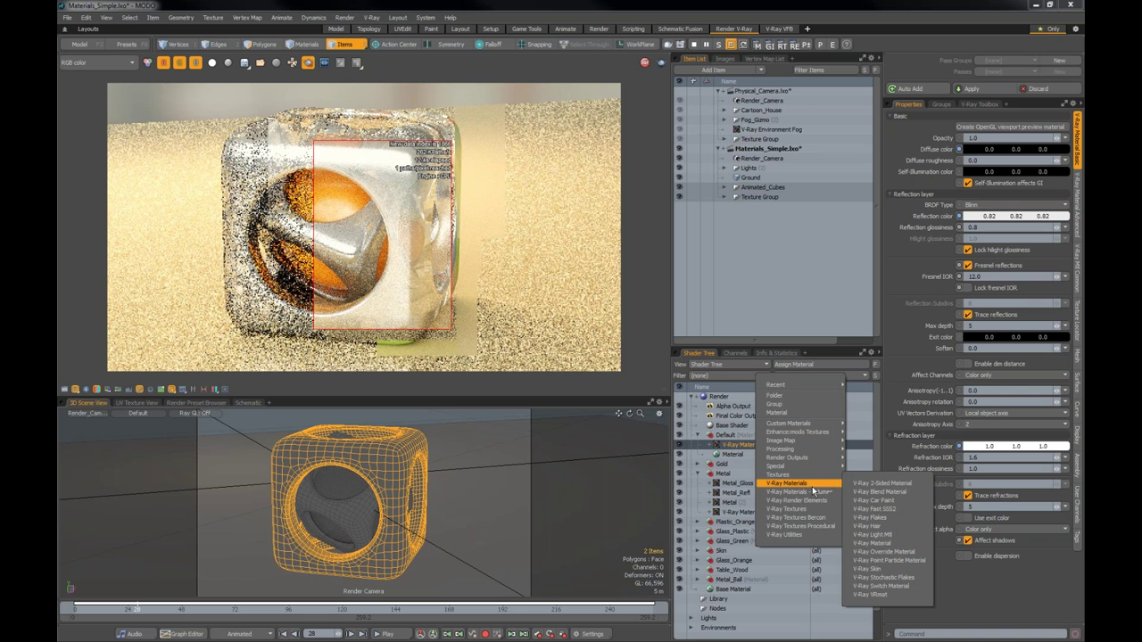
click(891, 503)
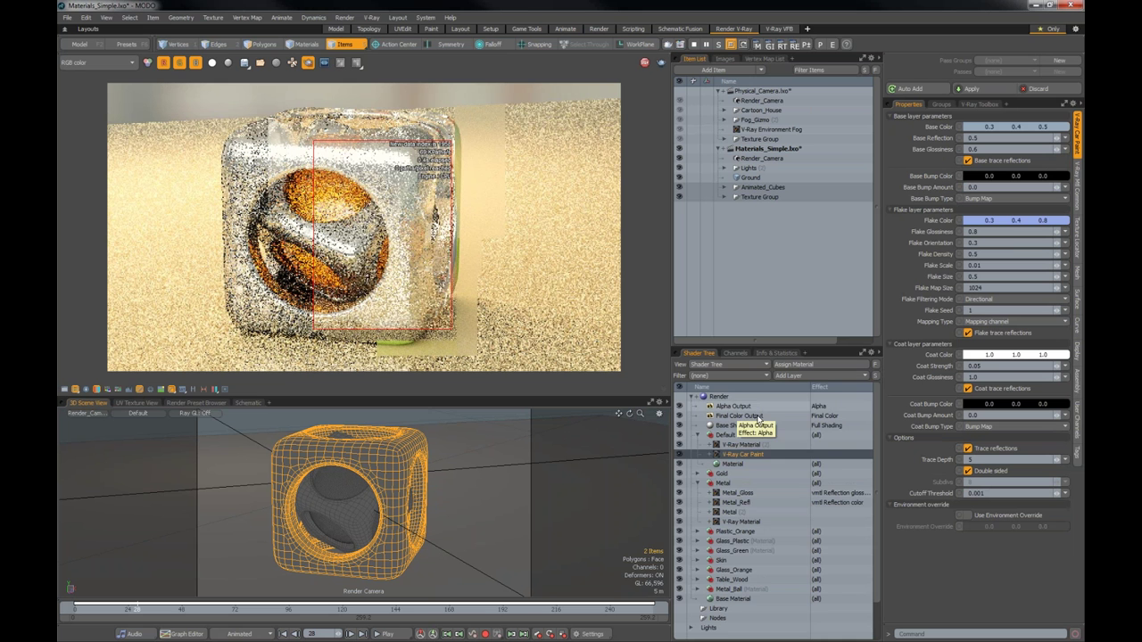
drag(747, 452, 745, 443)
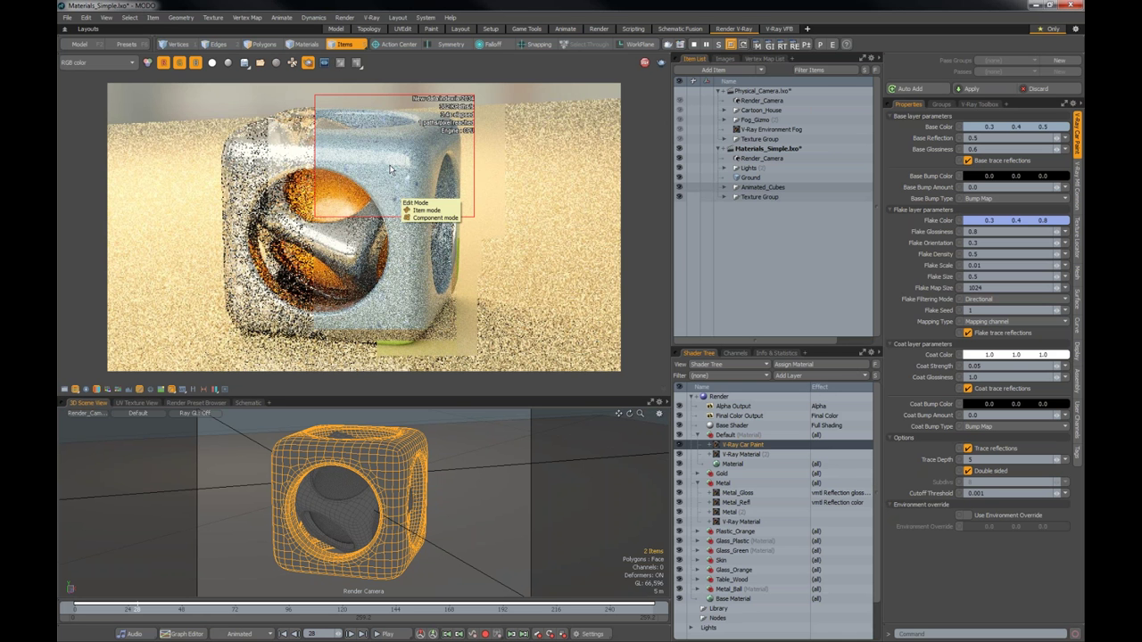
- Set both the Flake Scale and the Flake Size of the V-Ray Car Paint to 0.01 and inspect the flakes up close
scroll(389, 169, up, 3)
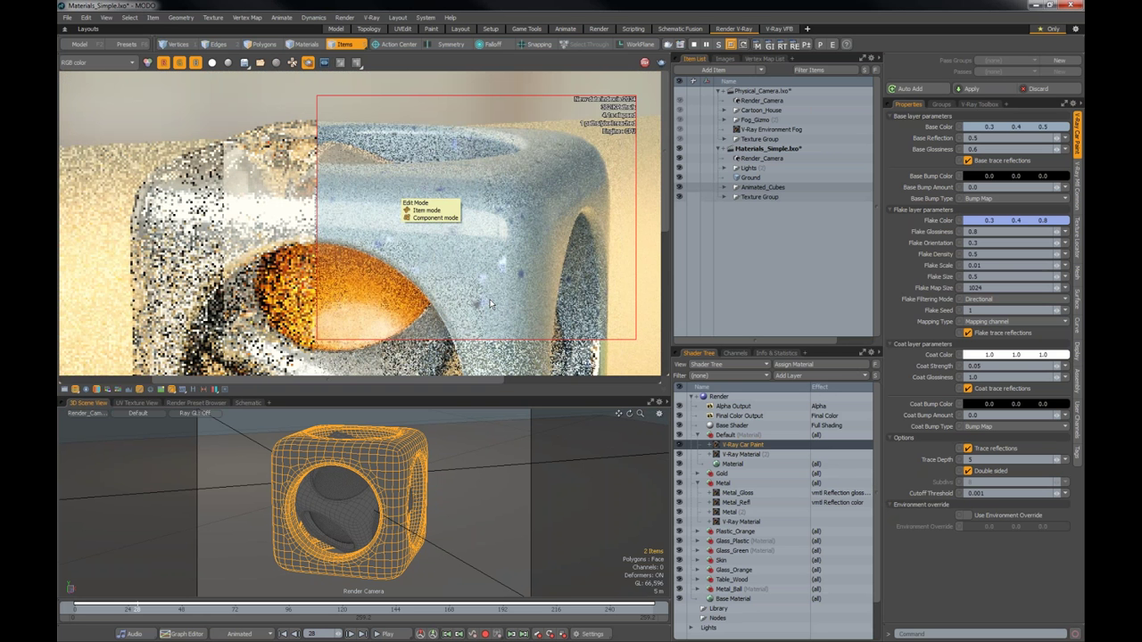
click(979, 266)
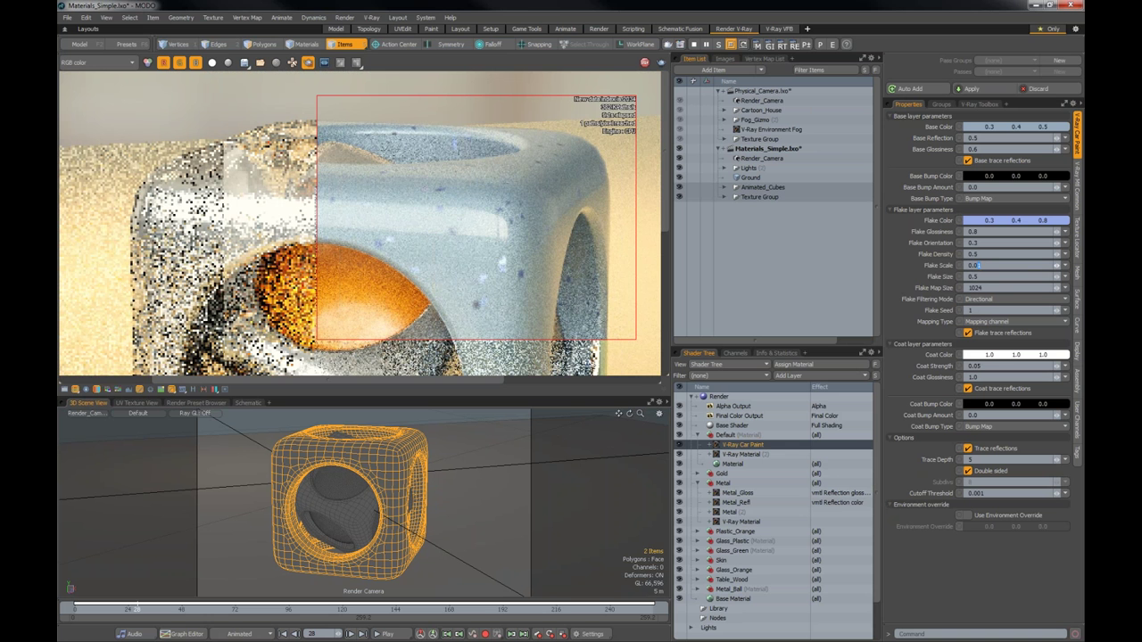
text(0.01)
key(Tab)
text(0.0)
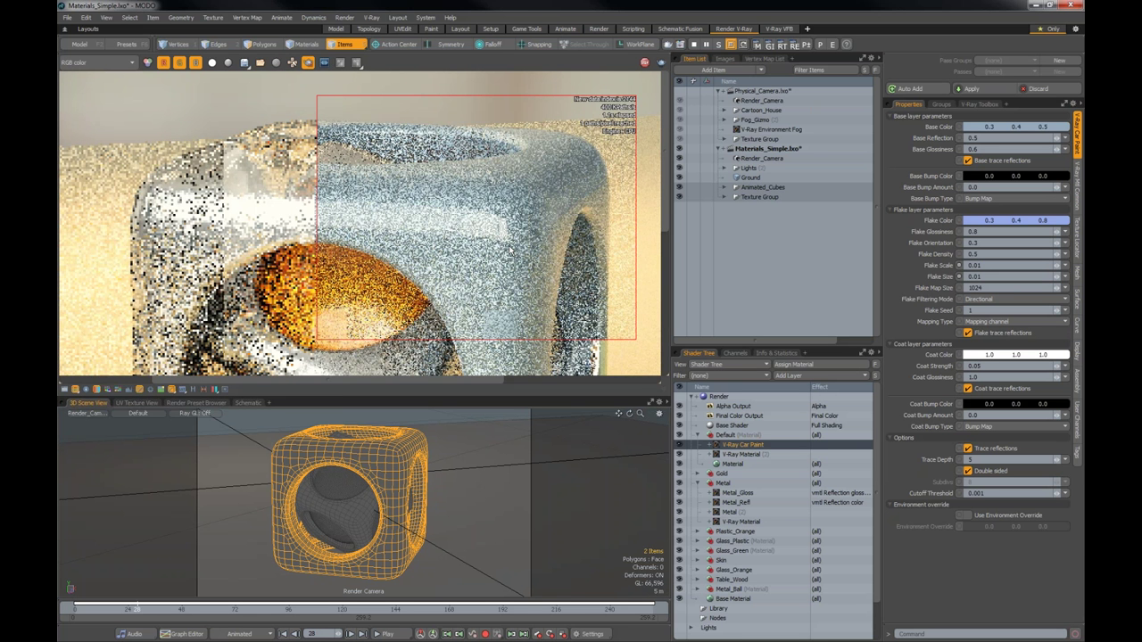
middle_drag(511, 252, 477, 226)
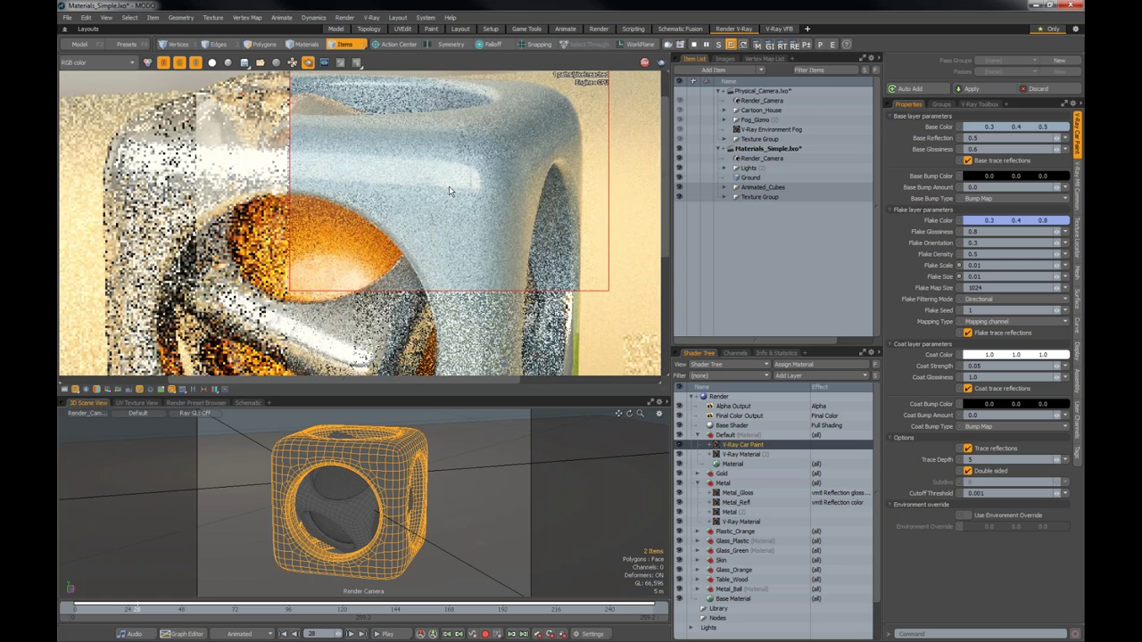
scroll(403, 137, down, 3)
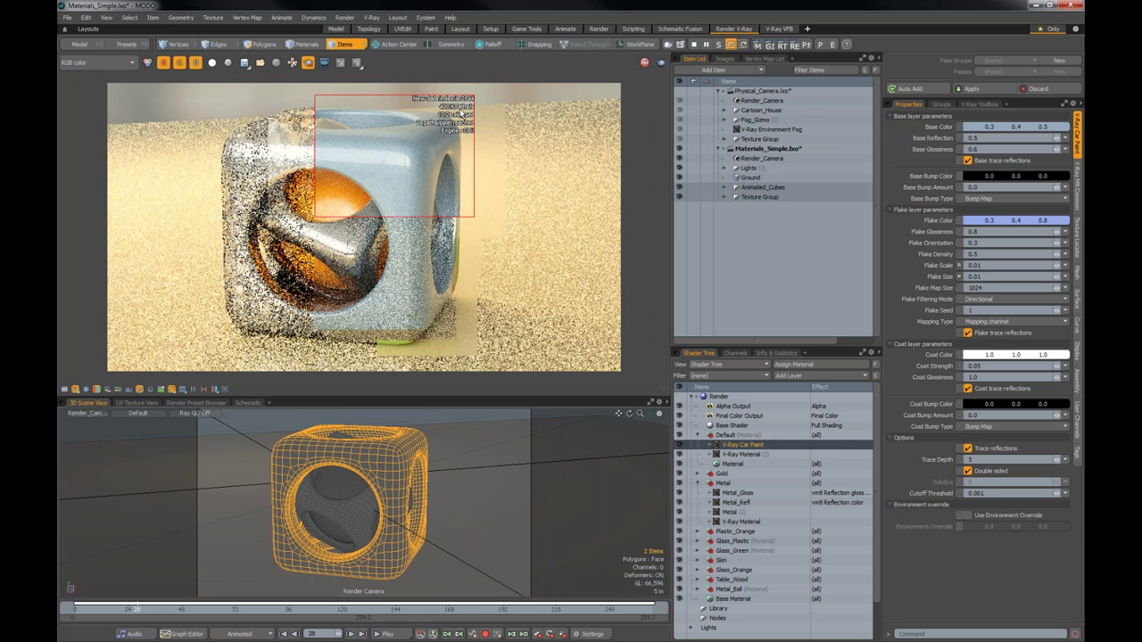
- Stop the interactive render, open the frame buffer's render history and look through the saved renders
click(645, 63)
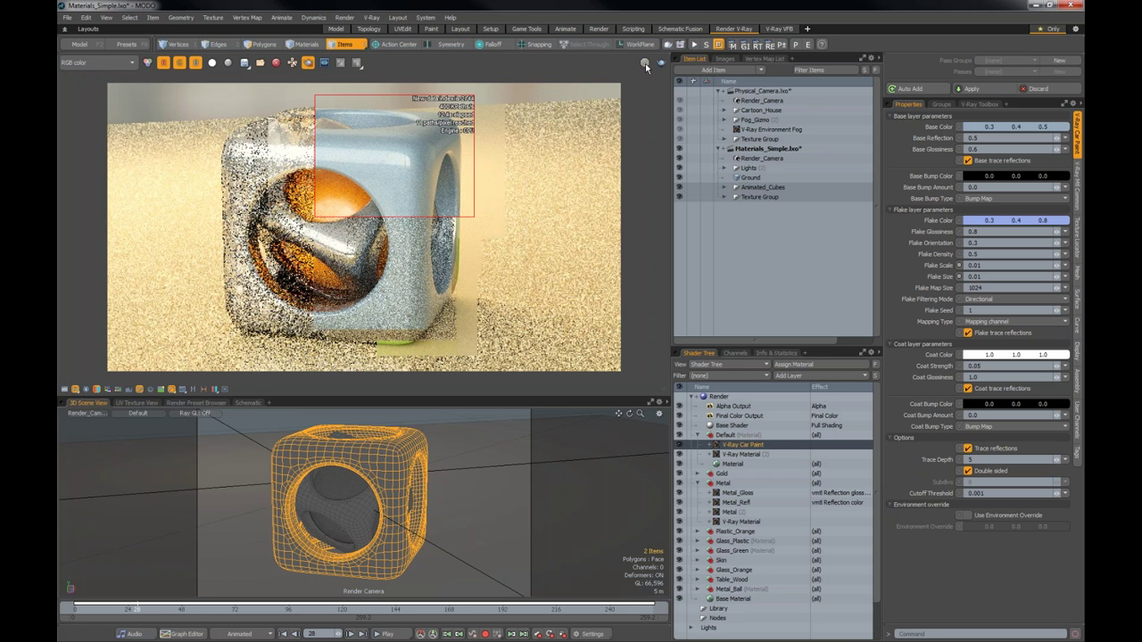
click(192, 390)
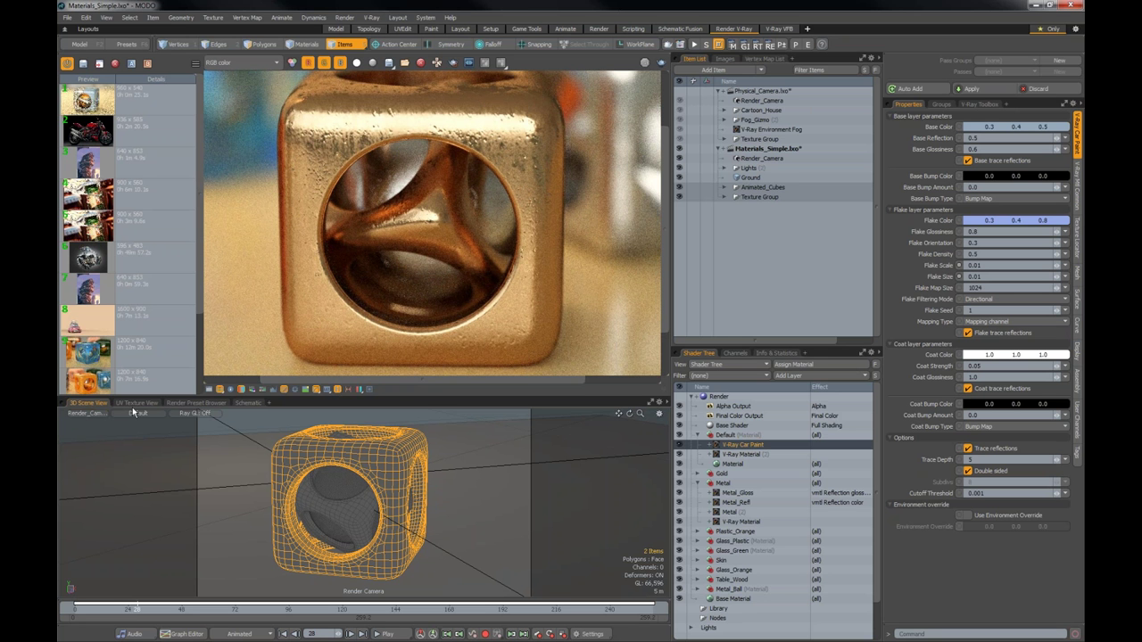
scroll(89, 267, down, 3)
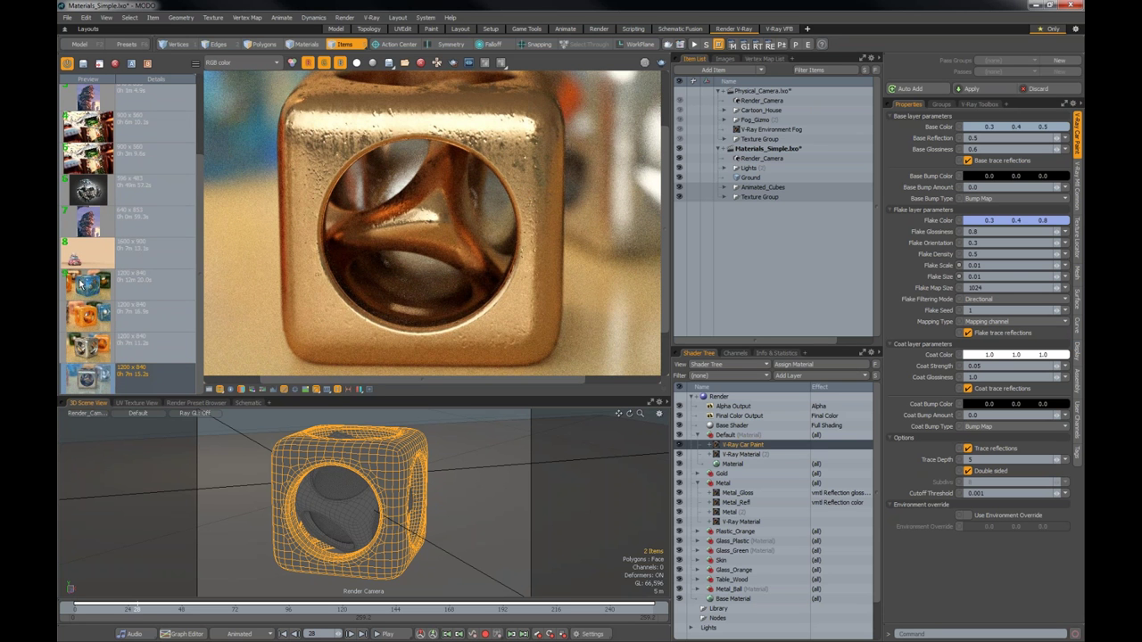
- Load the saved metal, orange plastic and blue glass cube renders from the render history and compare them
click(136, 343)
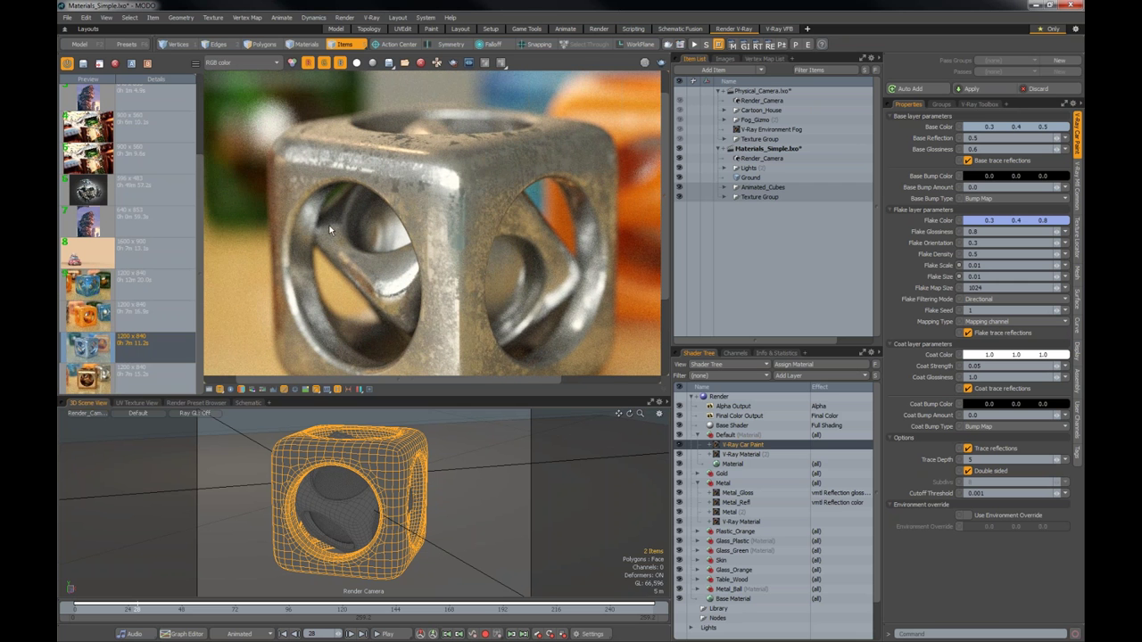
click(123, 314)
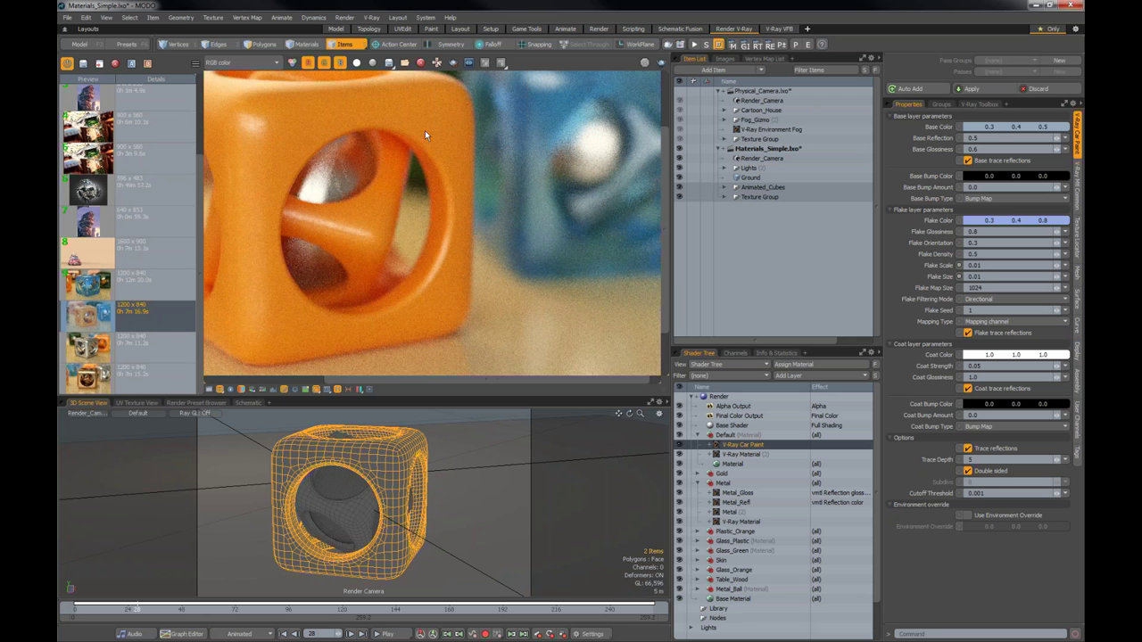
key(Up)
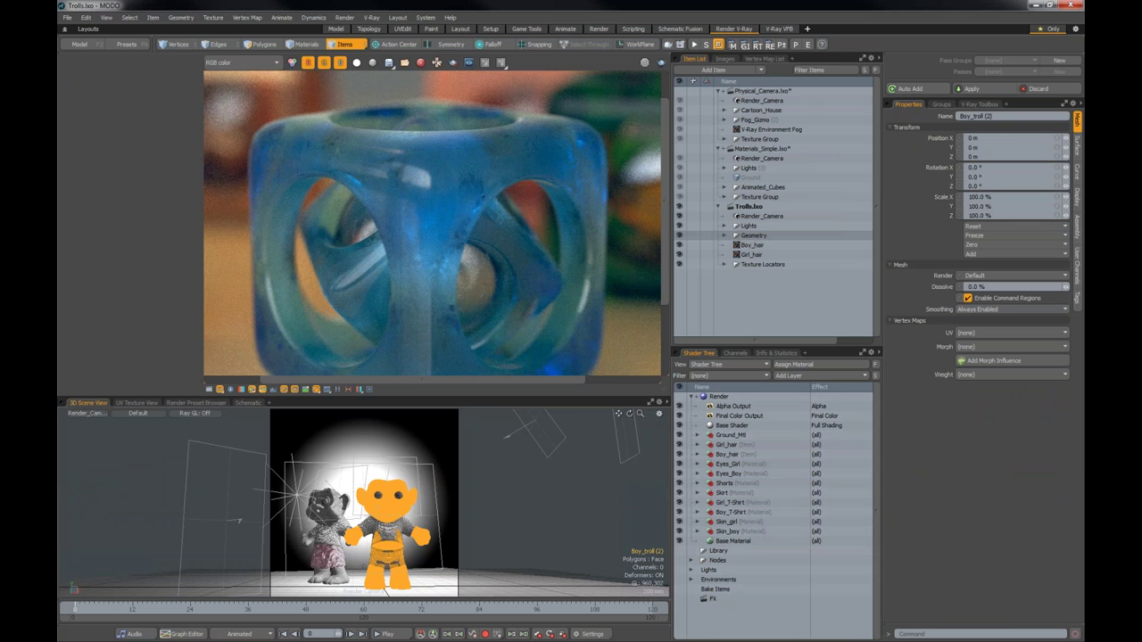
- Start the interactive render of the Trolls scene and draw a render region around the boy troll's face
click(693, 44)
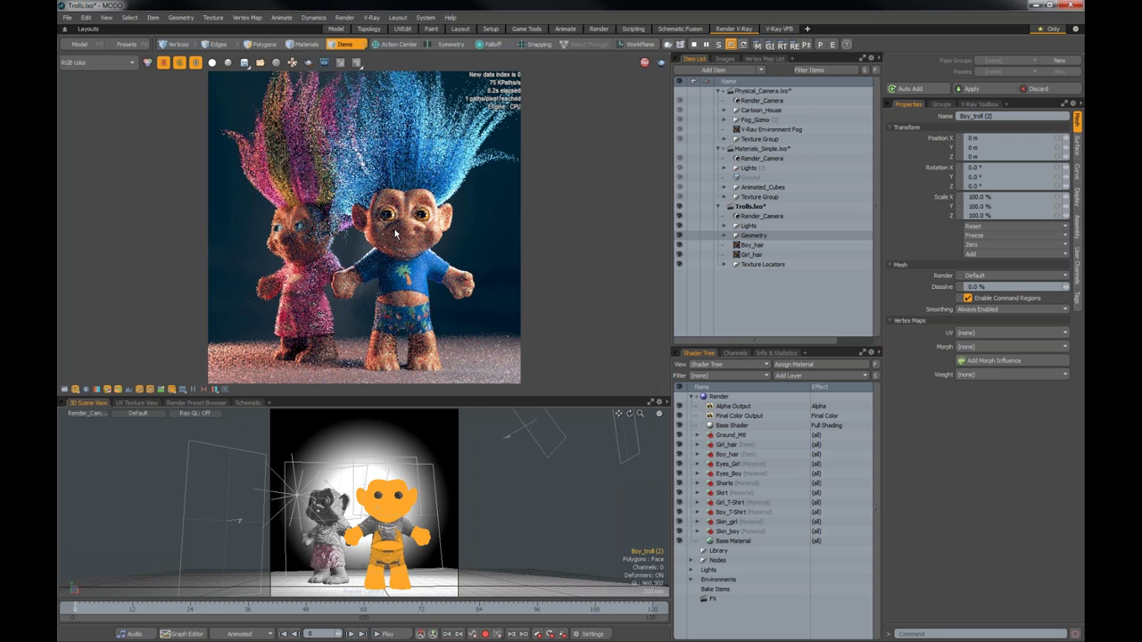
scroll(395, 234, up, 3)
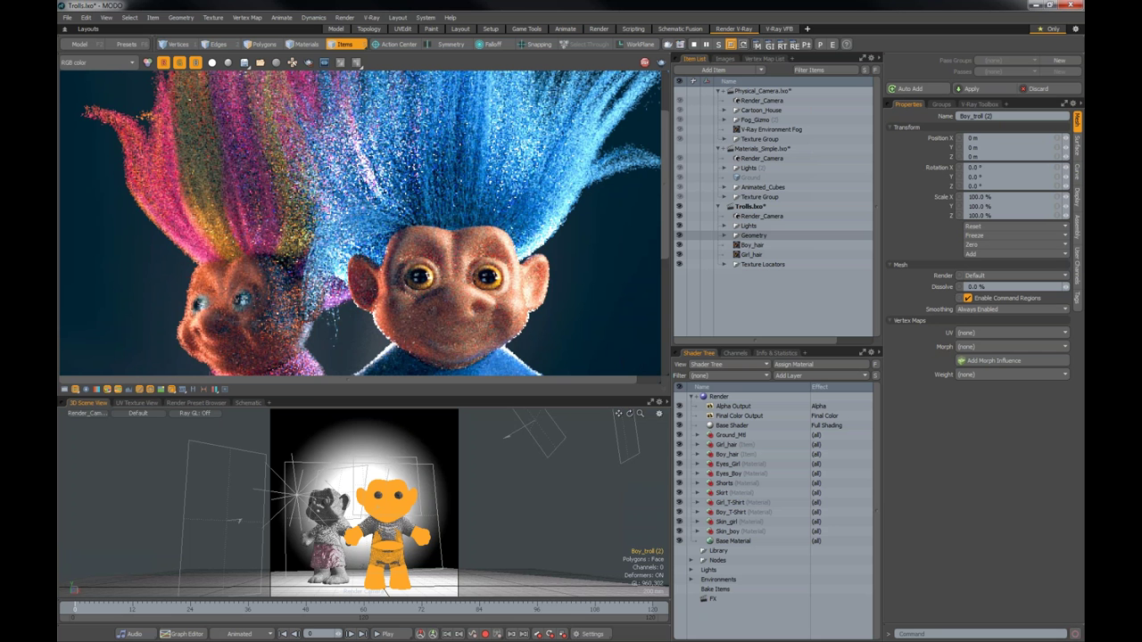
click(308, 63)
drag(318, 194, 572, 363)
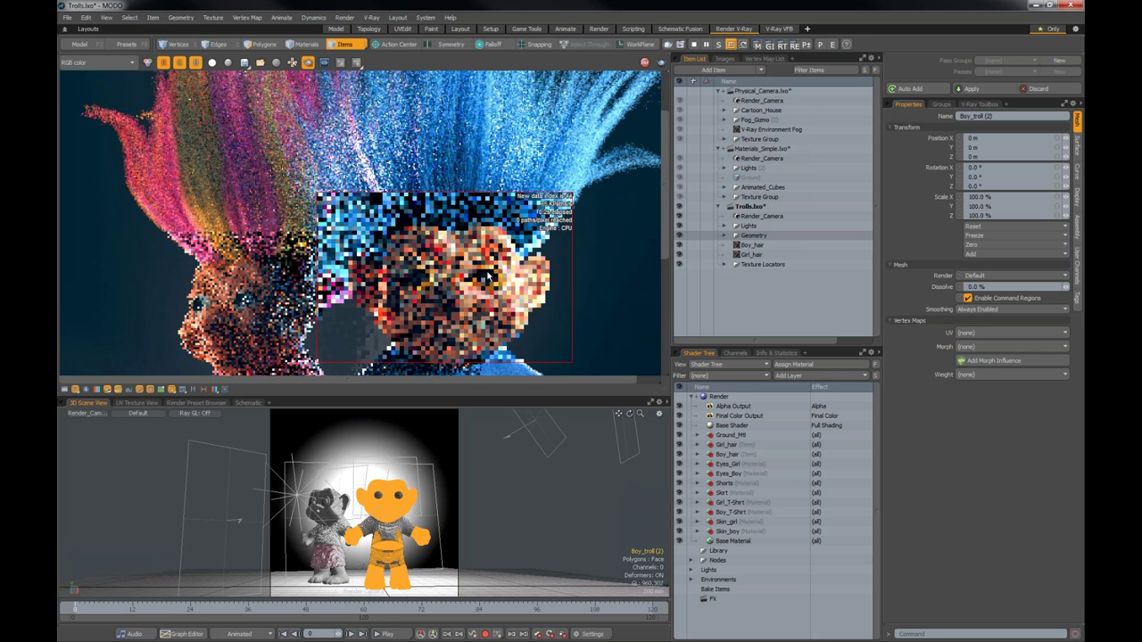
middle_drag(488, 278, 463, 225)
middle_drag(488, 262, 444, 336)
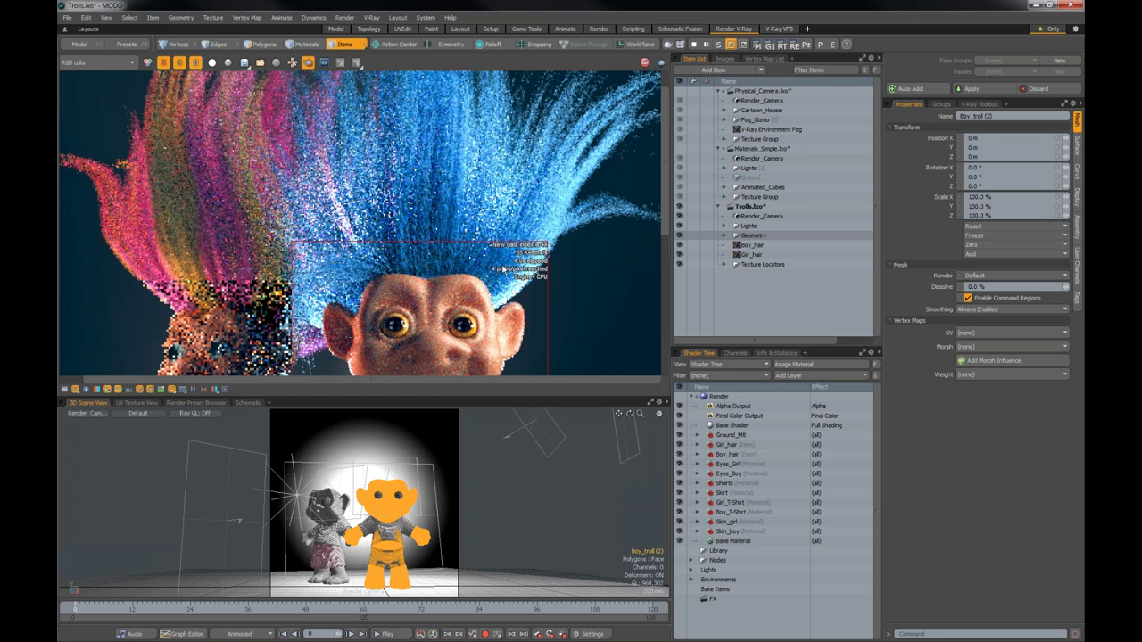
middle_drag(444, 336, 444, 248)
- Open the Pink_Hair material in the Girl_hair group and redraw the render region over the girl troll's hair
click(697, 445)
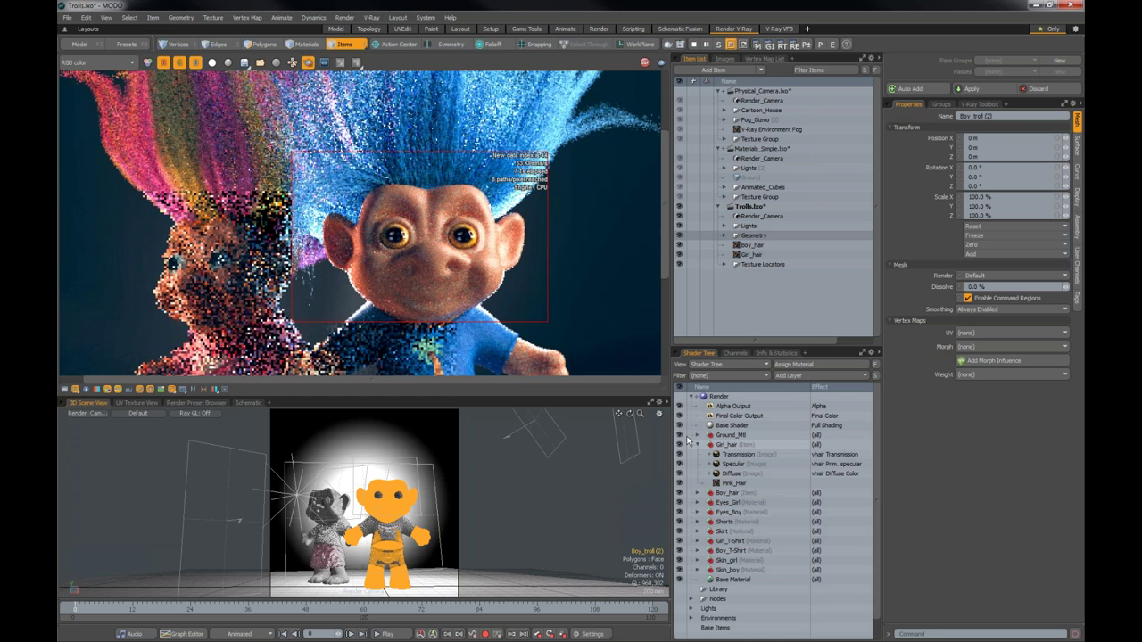
click(735, 482)
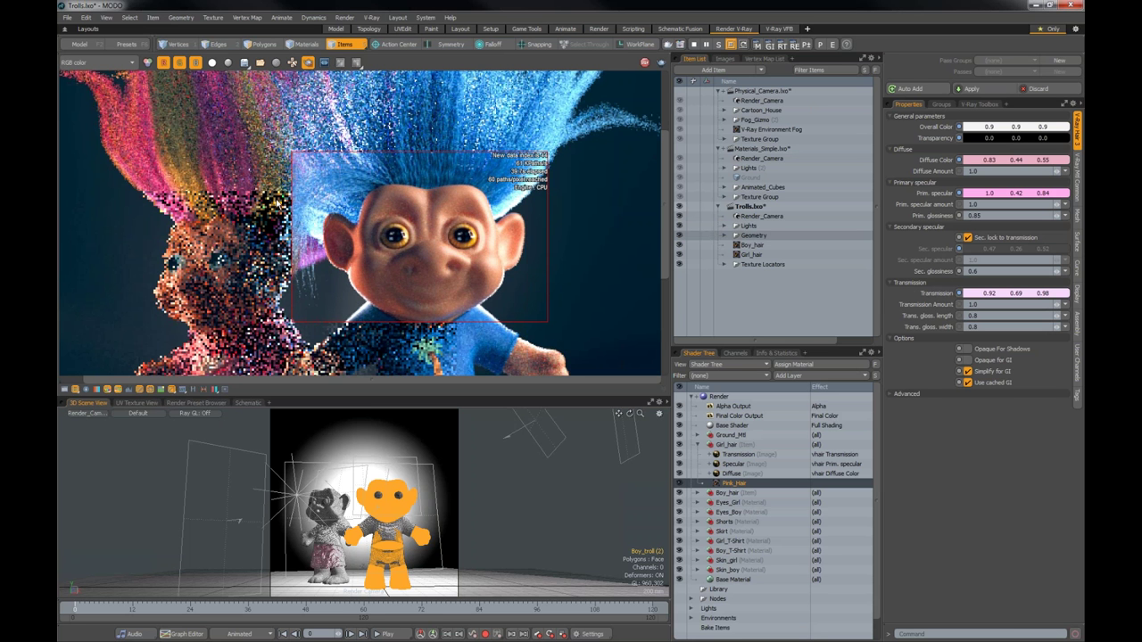
middle_drag(431, 214, 456, 260)
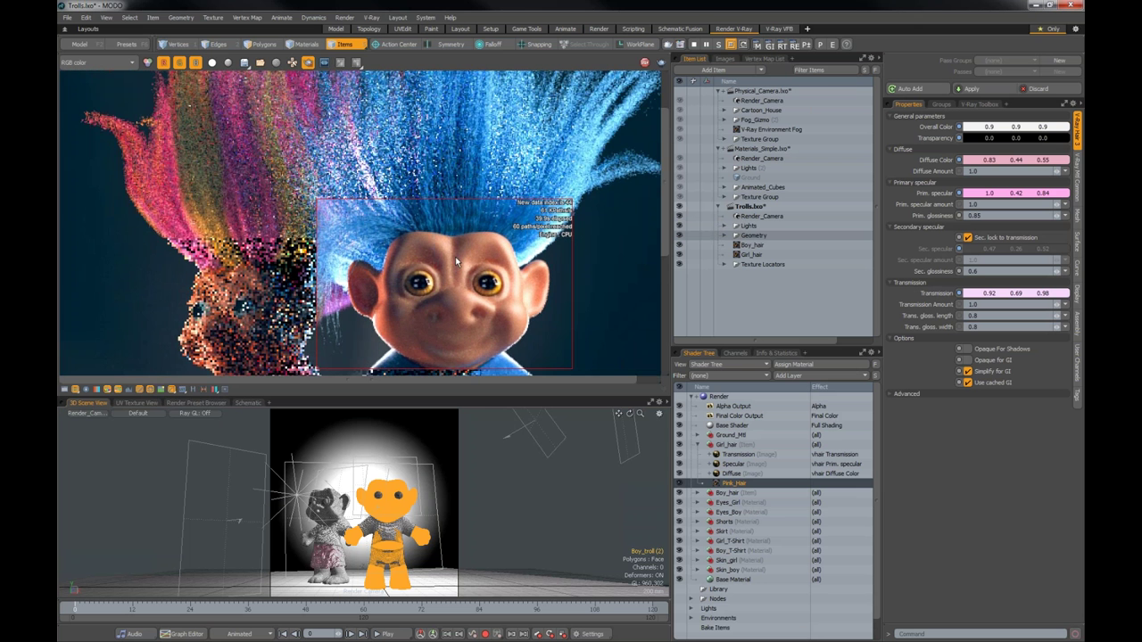
scroll(456, 261, up, 3)
drag(88, 118, 315, 243)
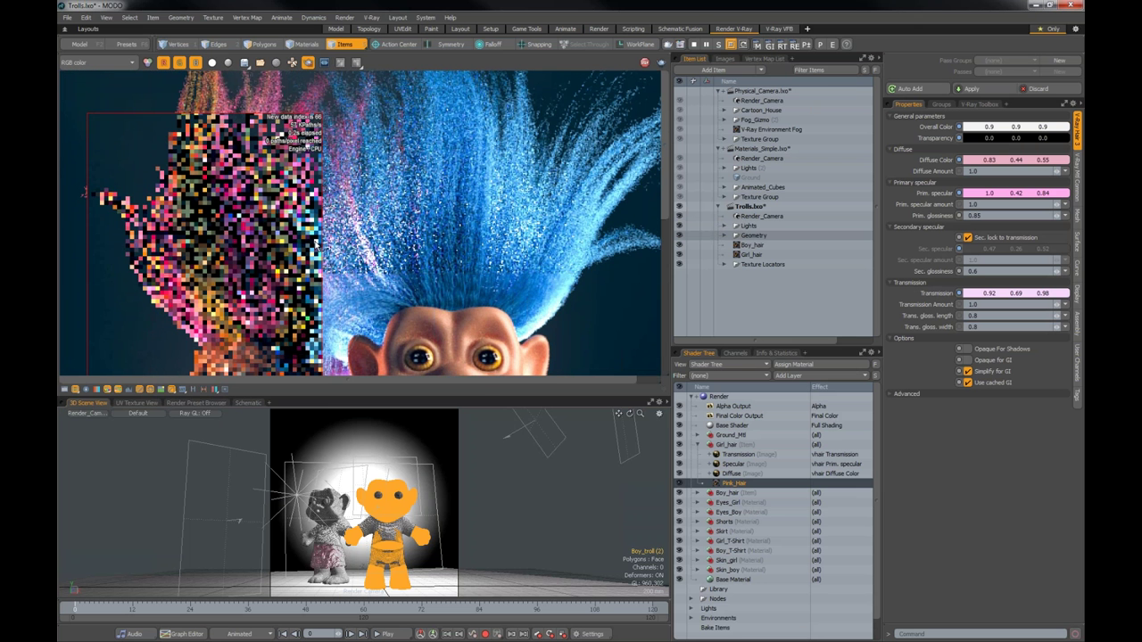
scroll(315, 243, down, 1)
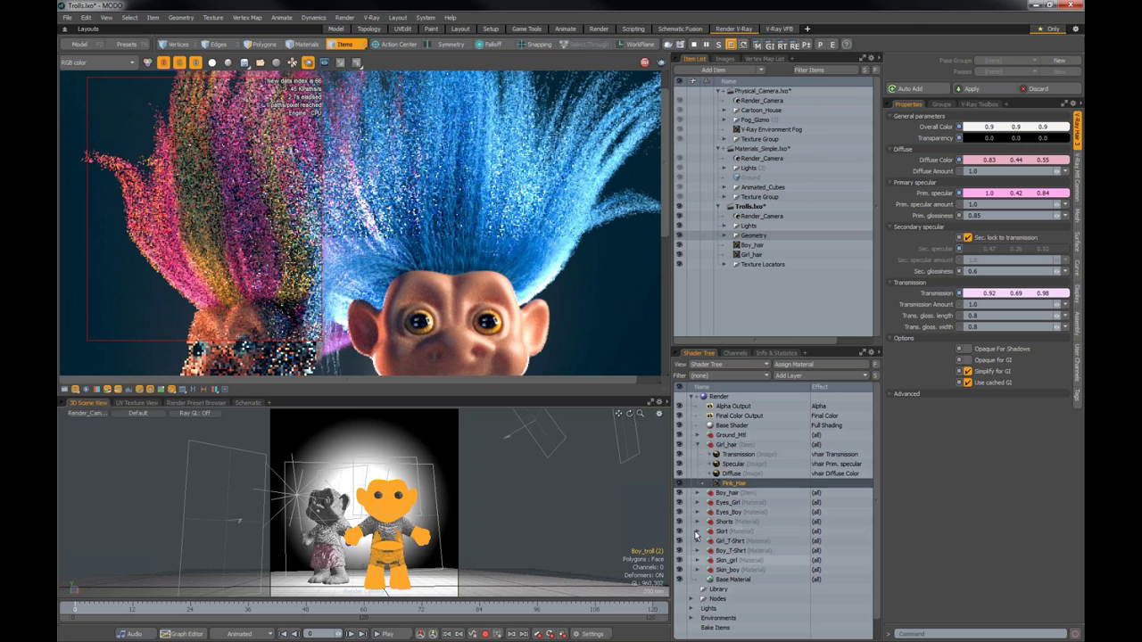
- Delete the Transmission, Specular and Diffuse image layers from the Girl_hair group and select the Pink_Hair material
click(739, 454)
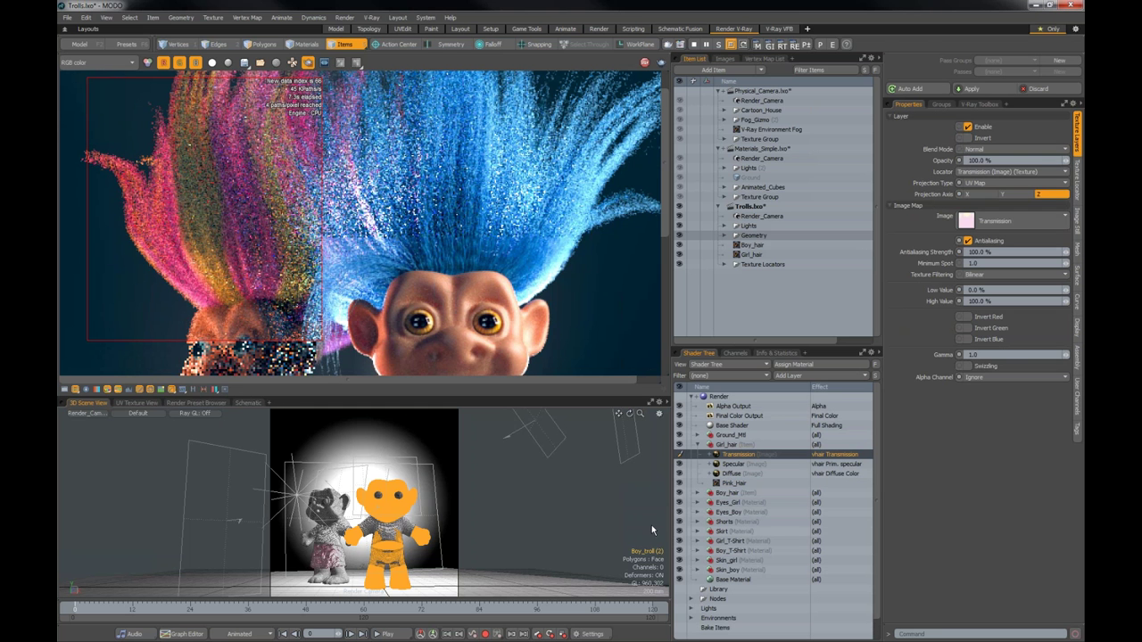
right_click(734, 456)
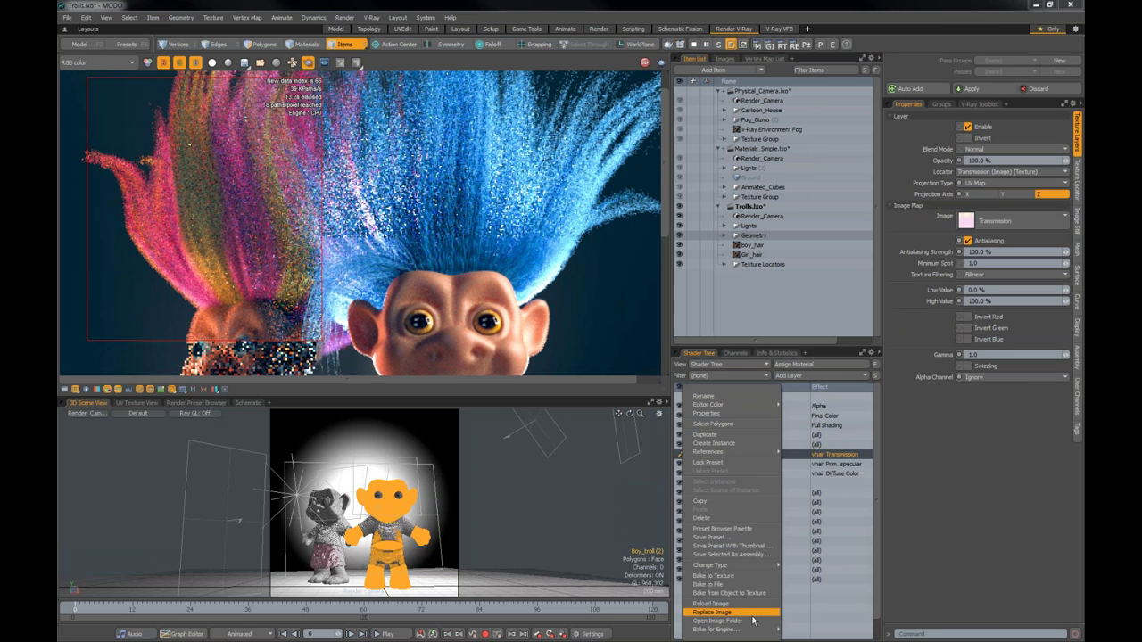
click(701, 517)
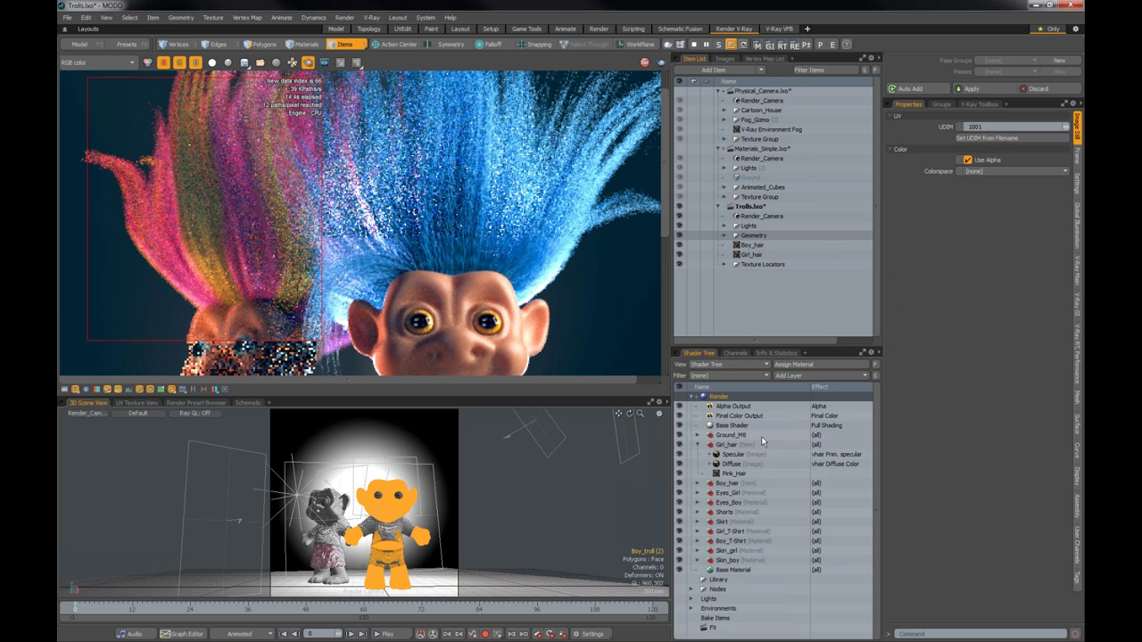
click(733, 474)
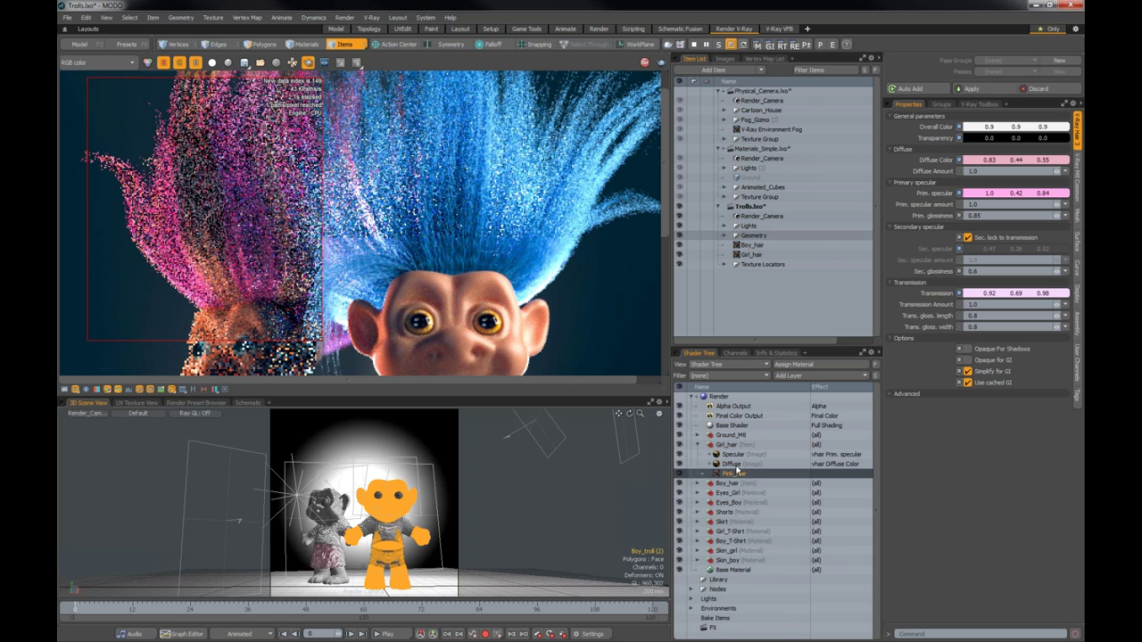
right_click(734, 455)
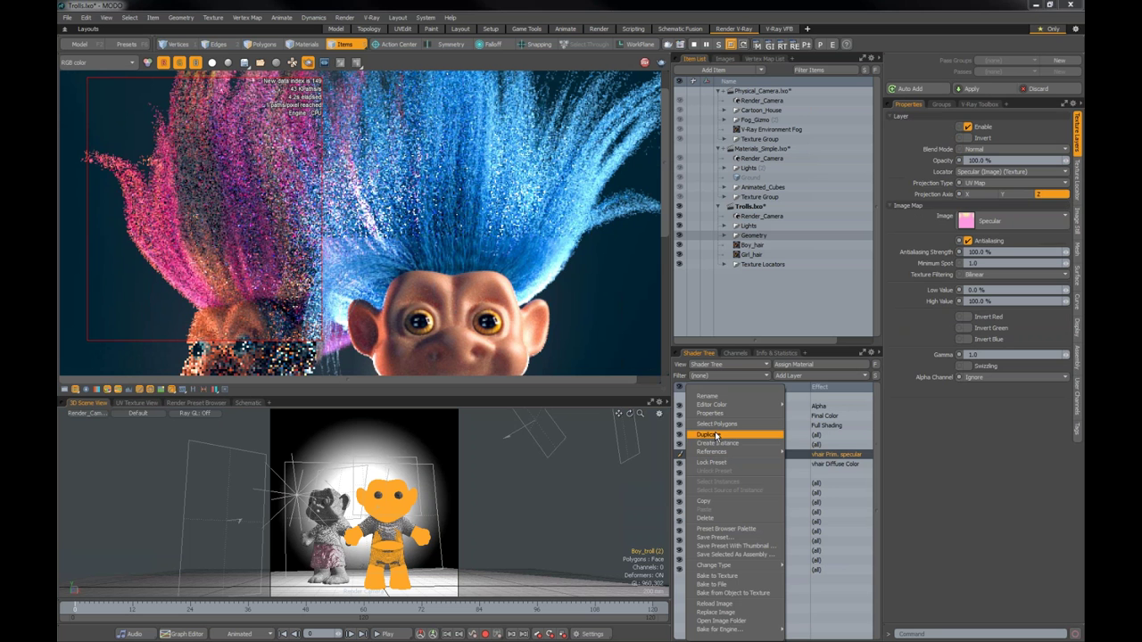
click(705, 517)
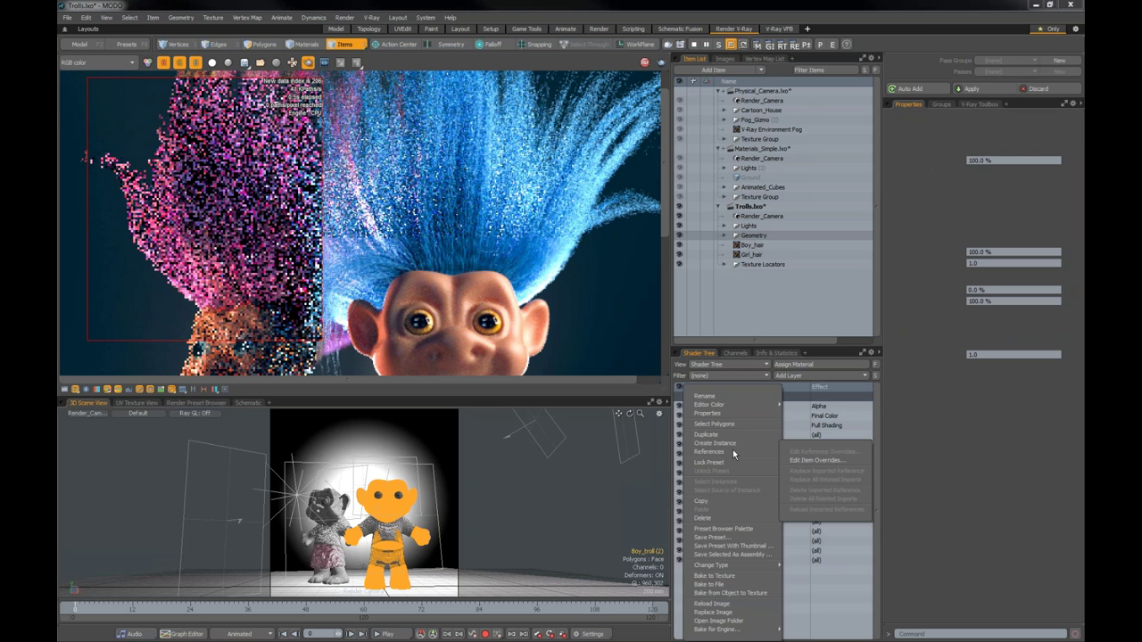
click(724, 456)
click(730, 455)
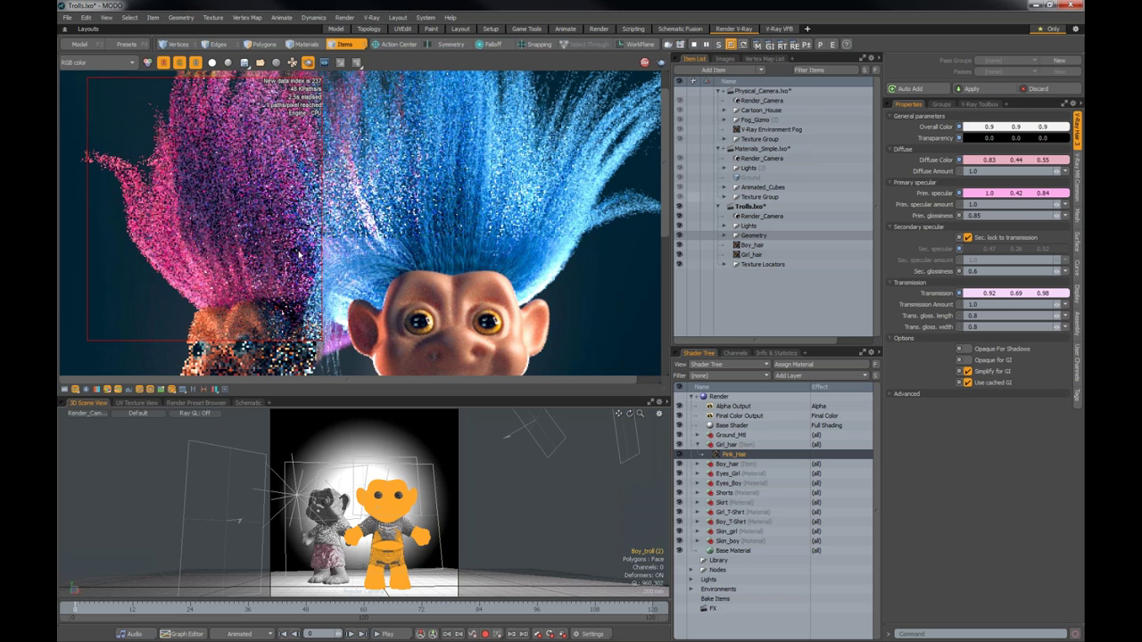
- Set Pink_Hair's primary specular color to blue 0.0, 0.64, 1.0 and its transmission color to green 0.0, 0.98, 0.07
double_click(975, 192)
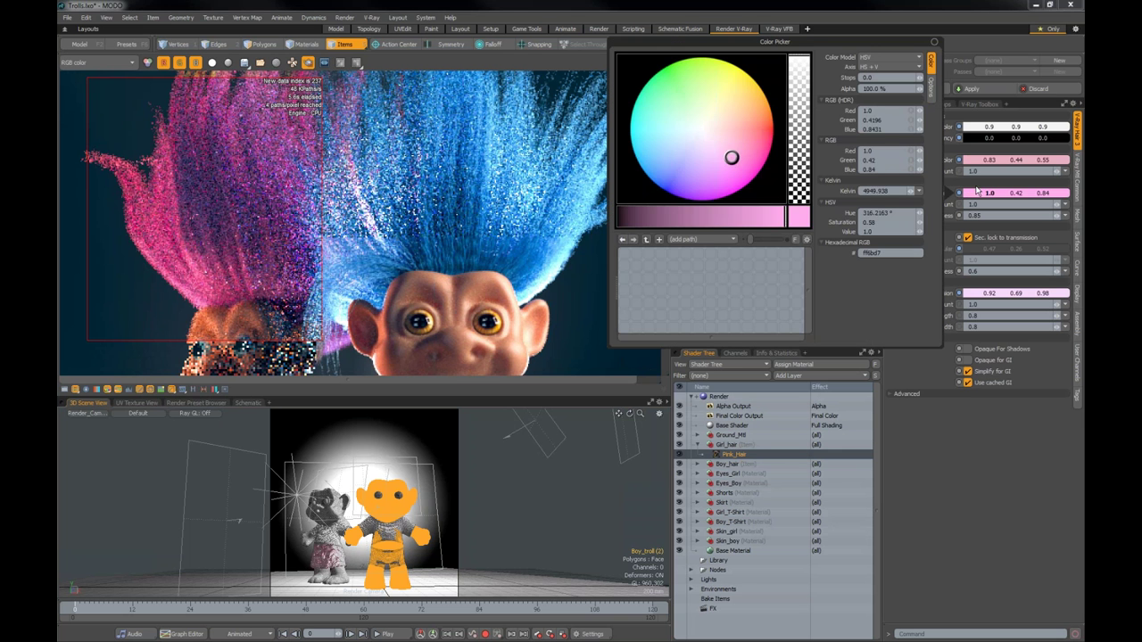
click(633, 154)
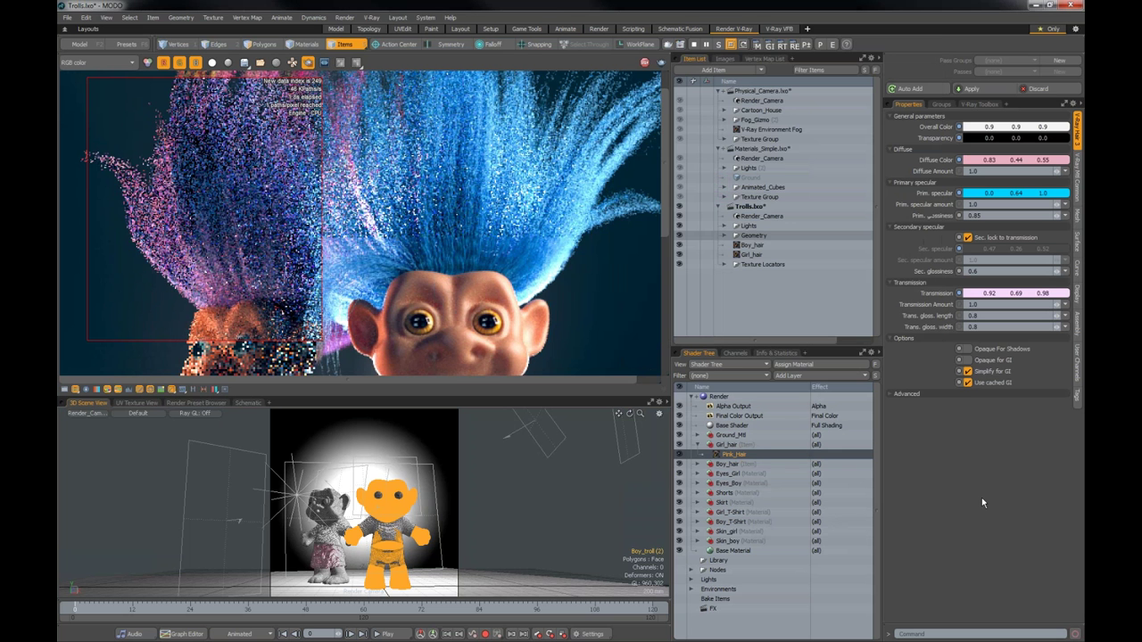
double_click(976, 293)
click(756, 181)
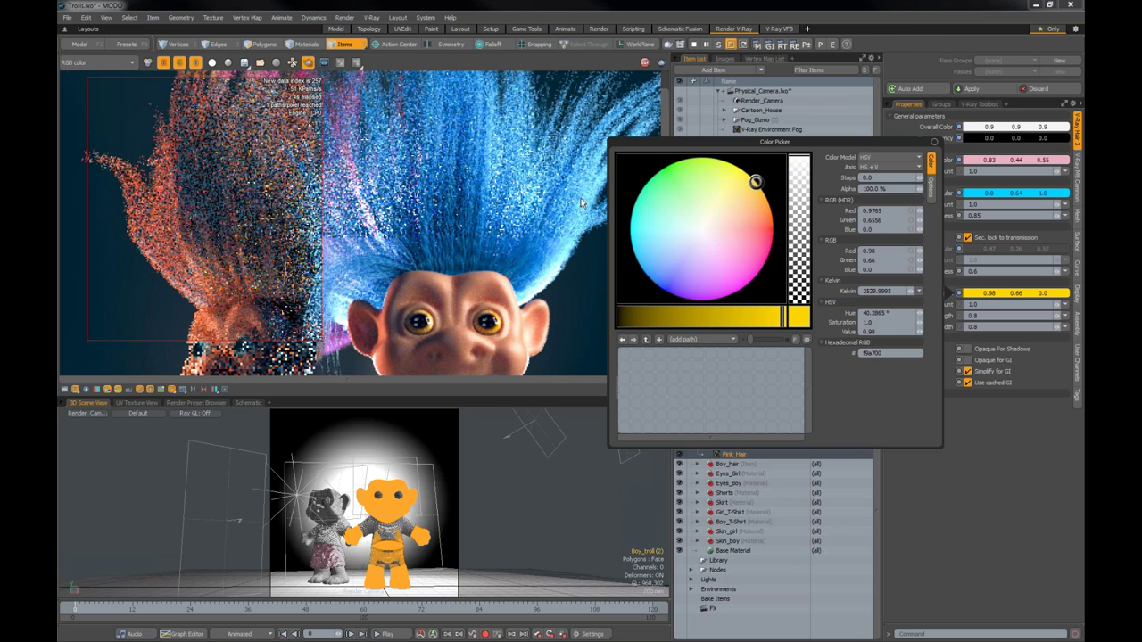
click(660, 168)
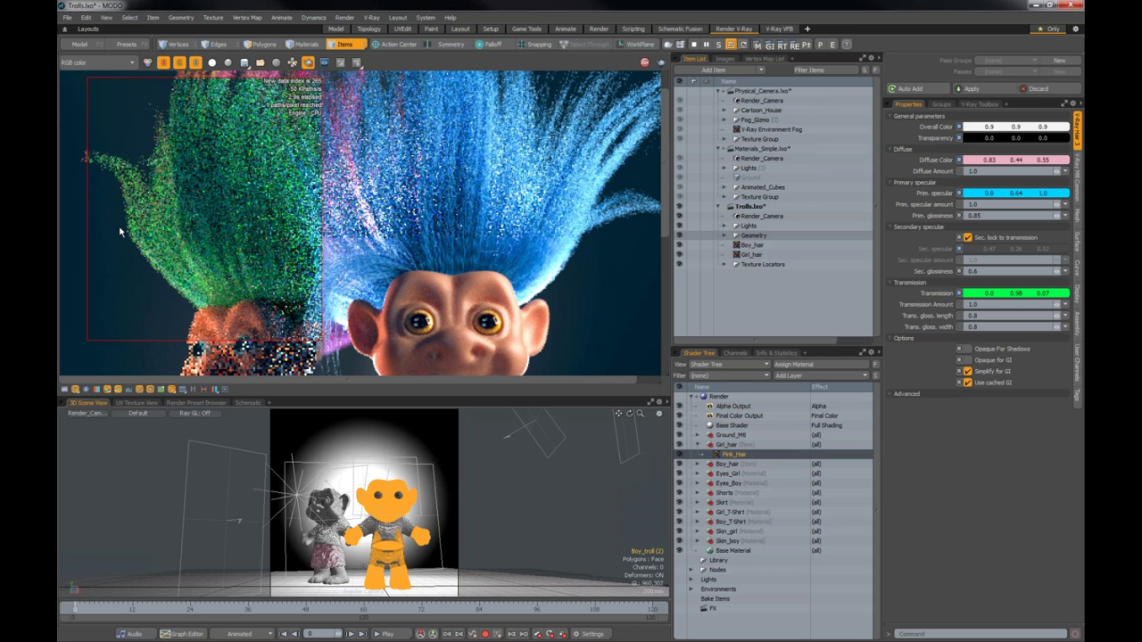
scroll(286, 161, down, 1)
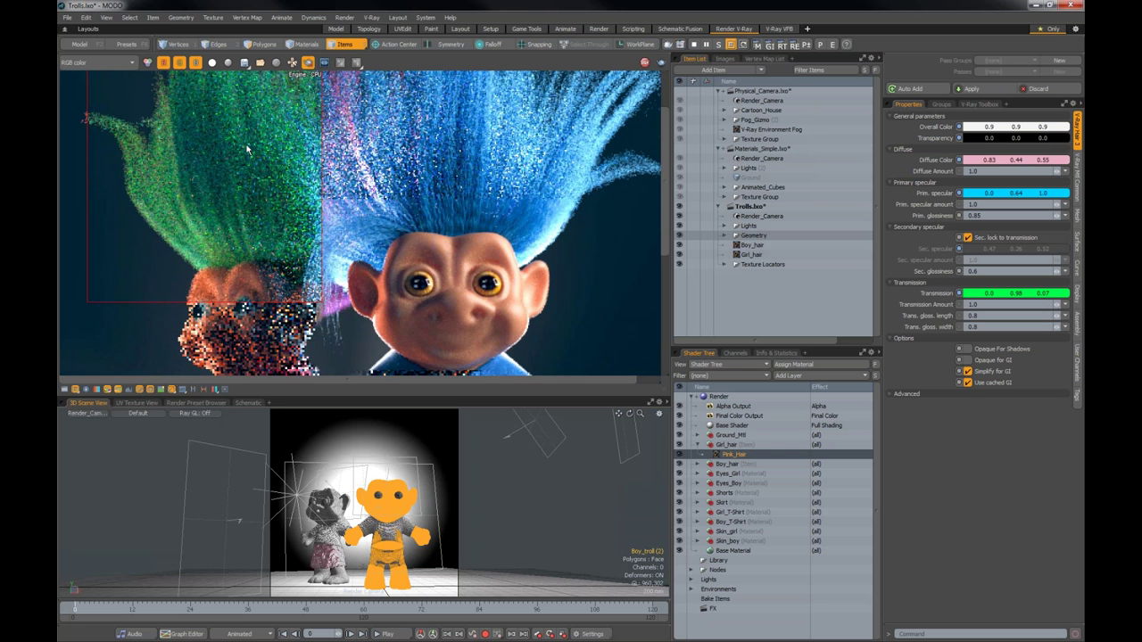
scroll(247, 201, up, 1)
scroll(155, 207, up, 1)
scroll(156, 207, down, 2)
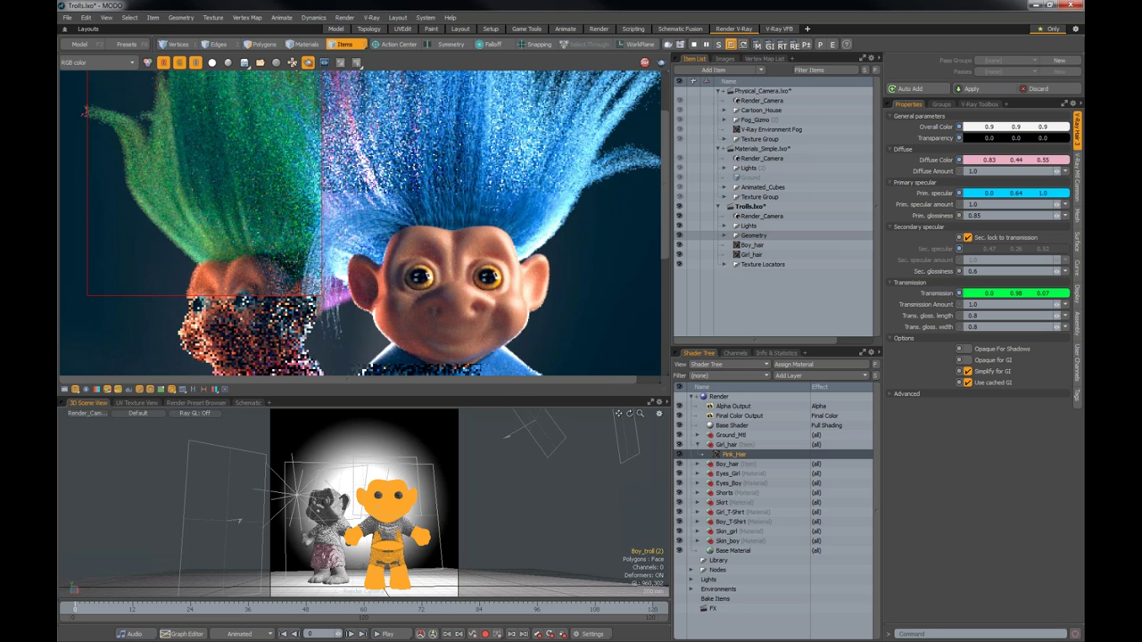
- Stop the interactive render and close the Trolls.lxo scene without saving its changes
click(646, 62)
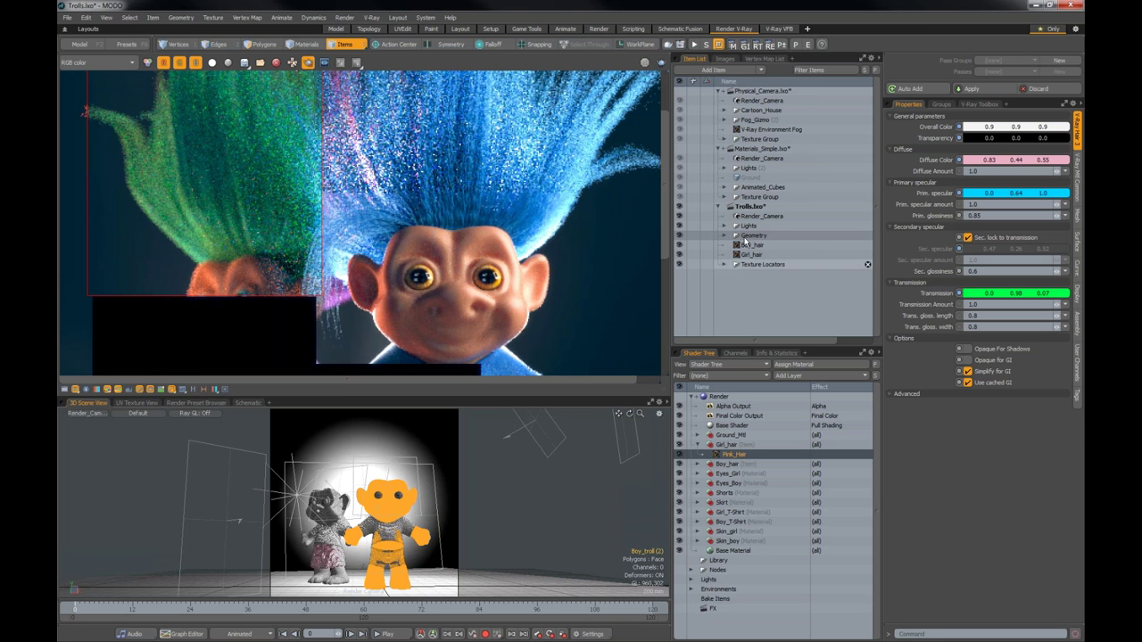
right_click(761, 207)
click(764, 249)
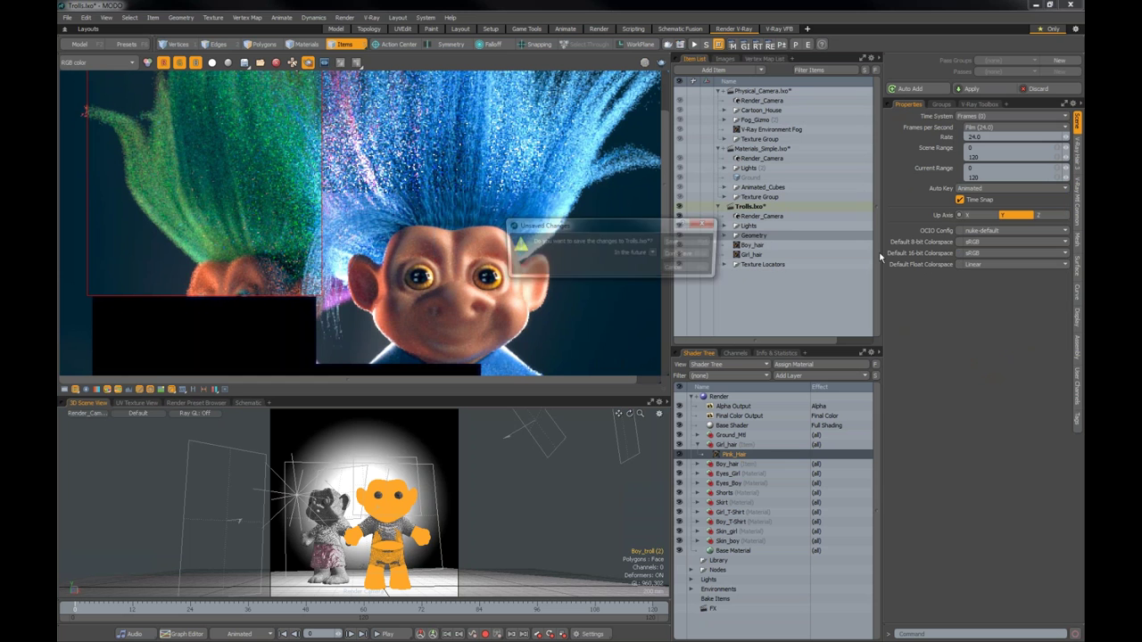
click(675, 255)
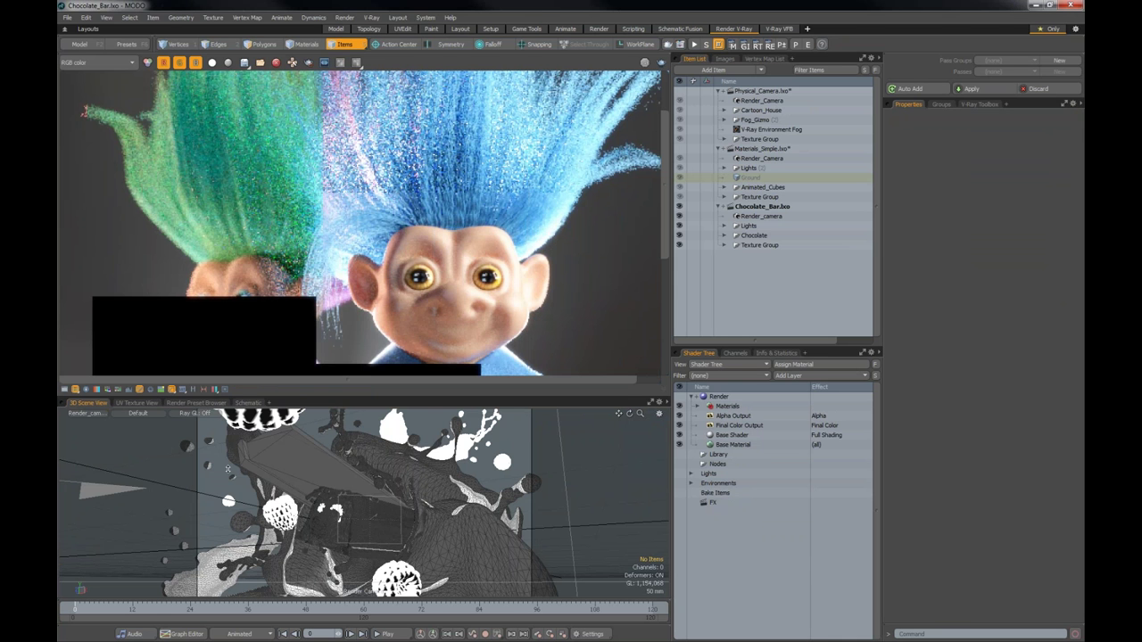
- Start the interactive render of the Chocolate_Bar scene and open the Blend_Chocolate material in the Chocolate_Bar_Mtl group
click(265, 439)
click(720, 45)
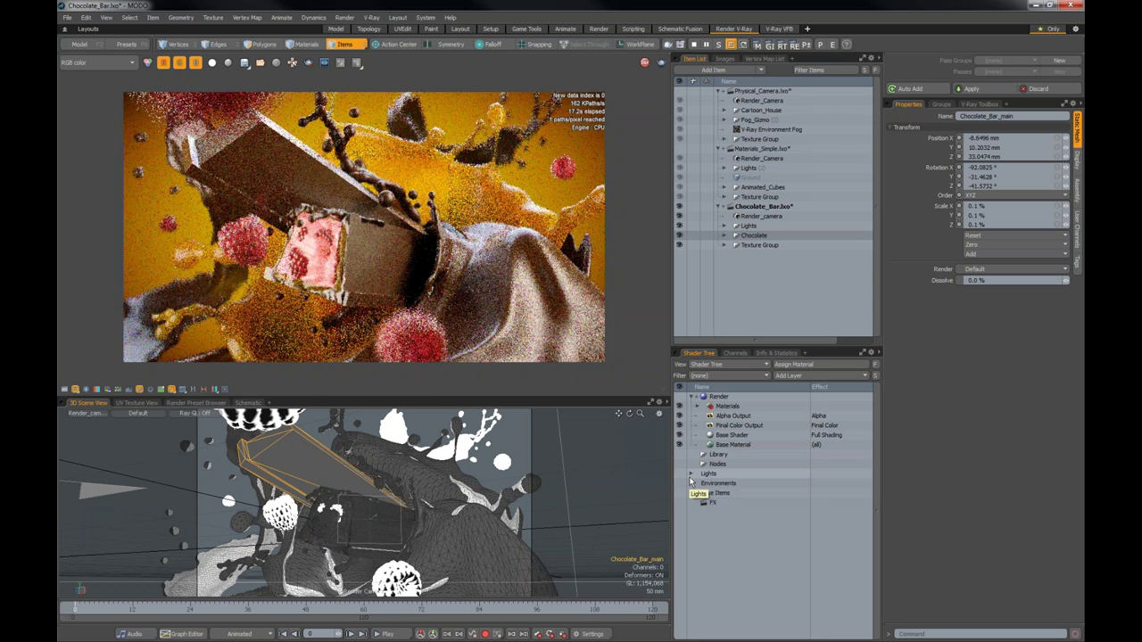
click(706, 405)
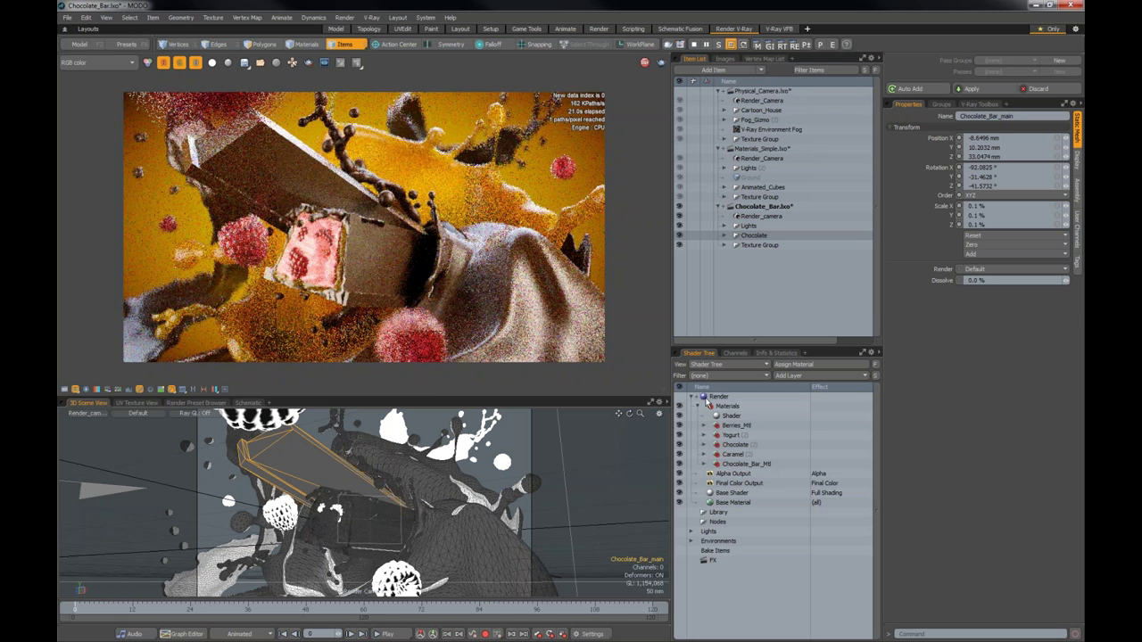
click(739, 465)
click(705, 465)
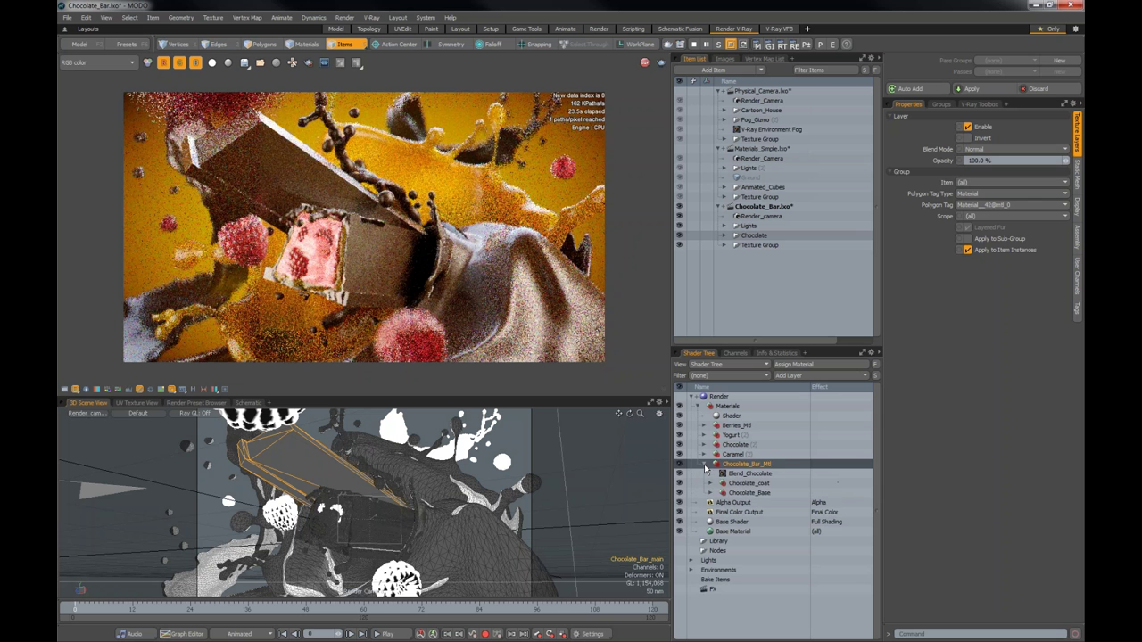
click(755, 474)
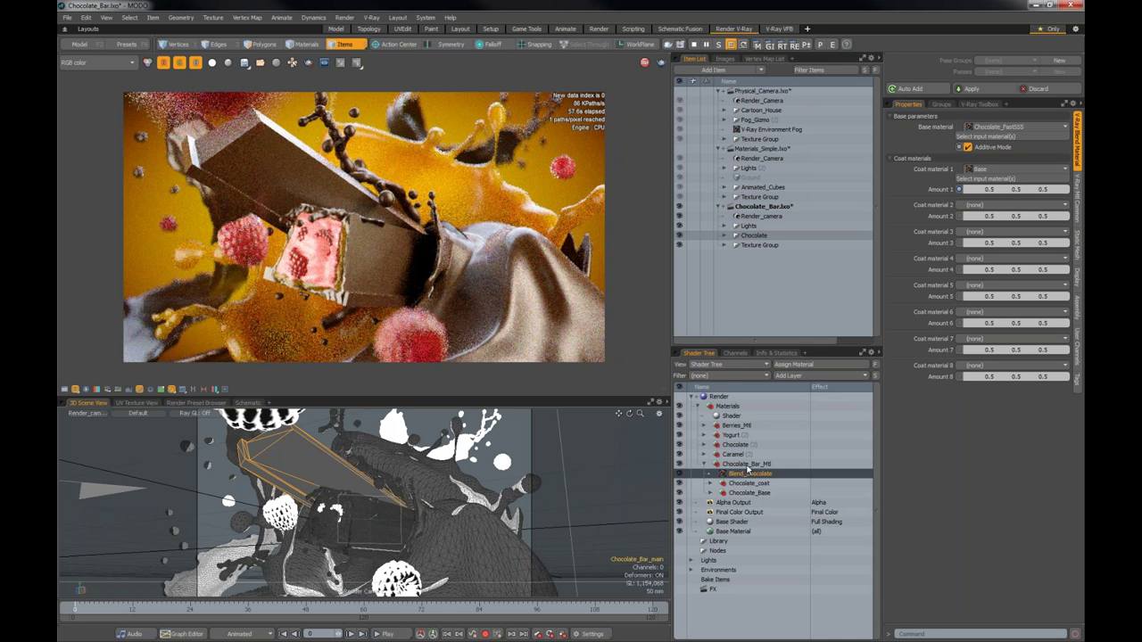
- Check the Blend_Chocolate material's property pages and look through the meshes in the Chocolate group's Geometry folder
click(1076, 205)
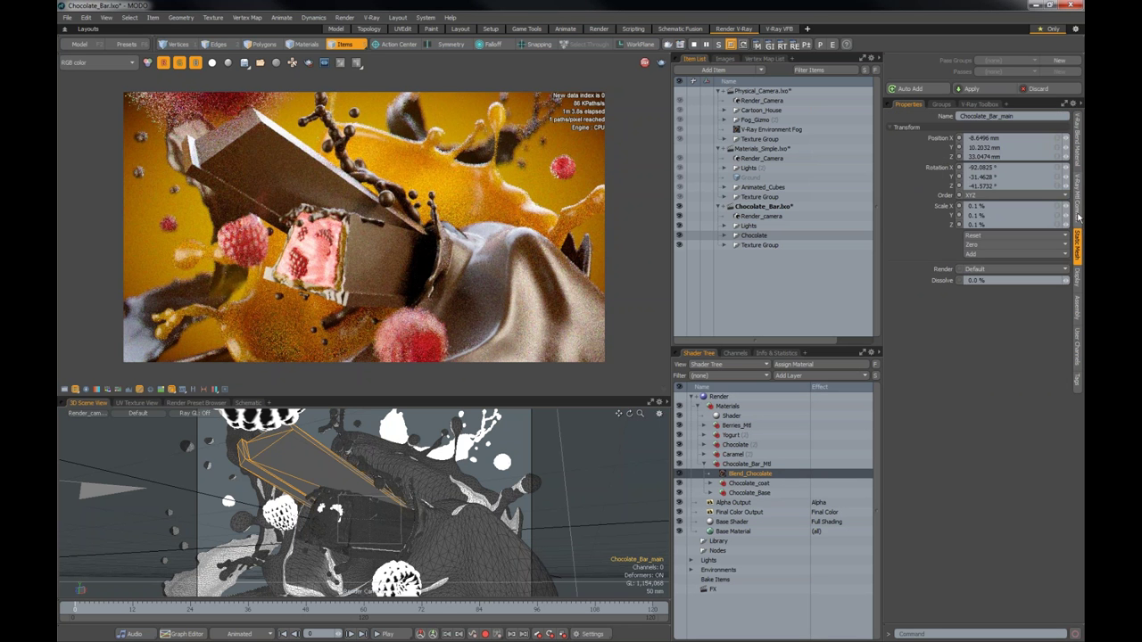
click(1078, 168)
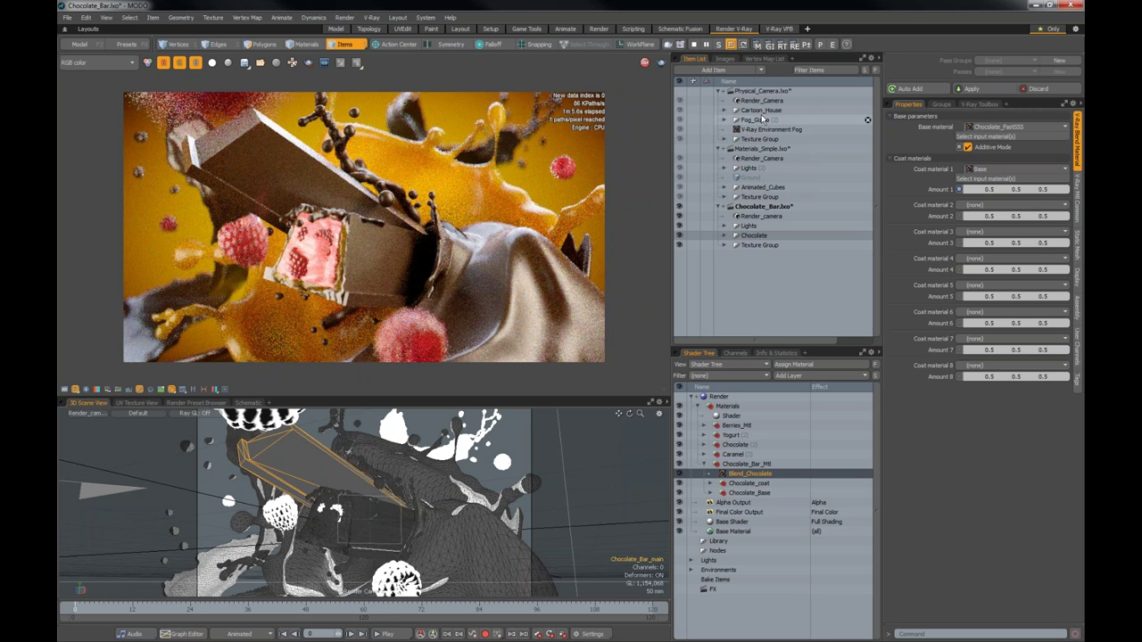
click(725, 236)
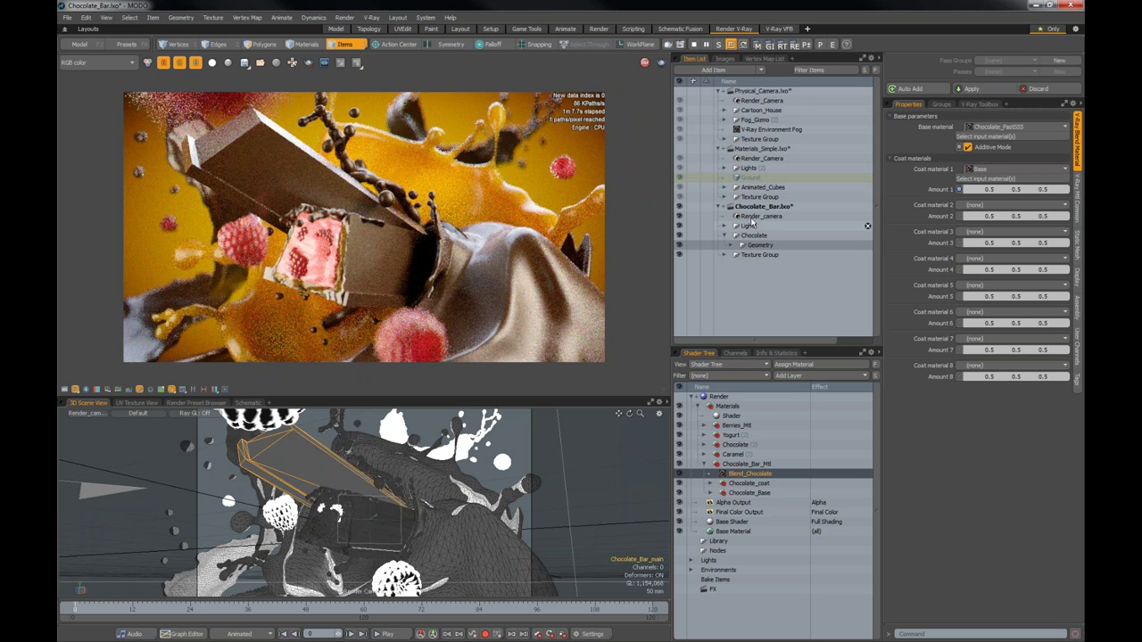
click(730, 245)
scroll(760, 202, down, 5)
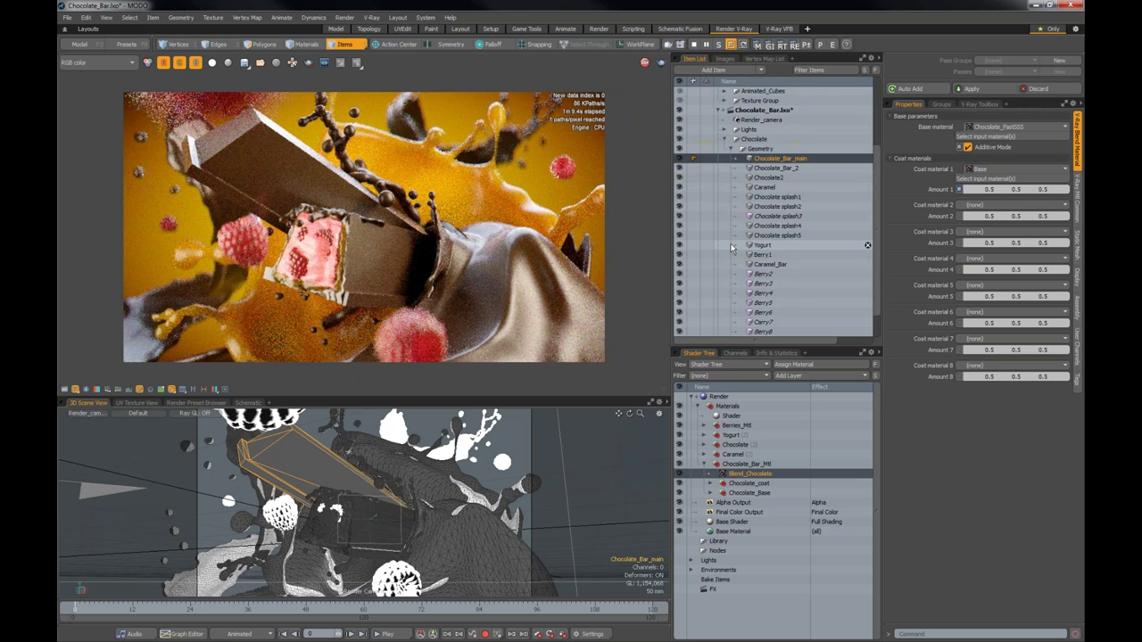
click(739, 139)
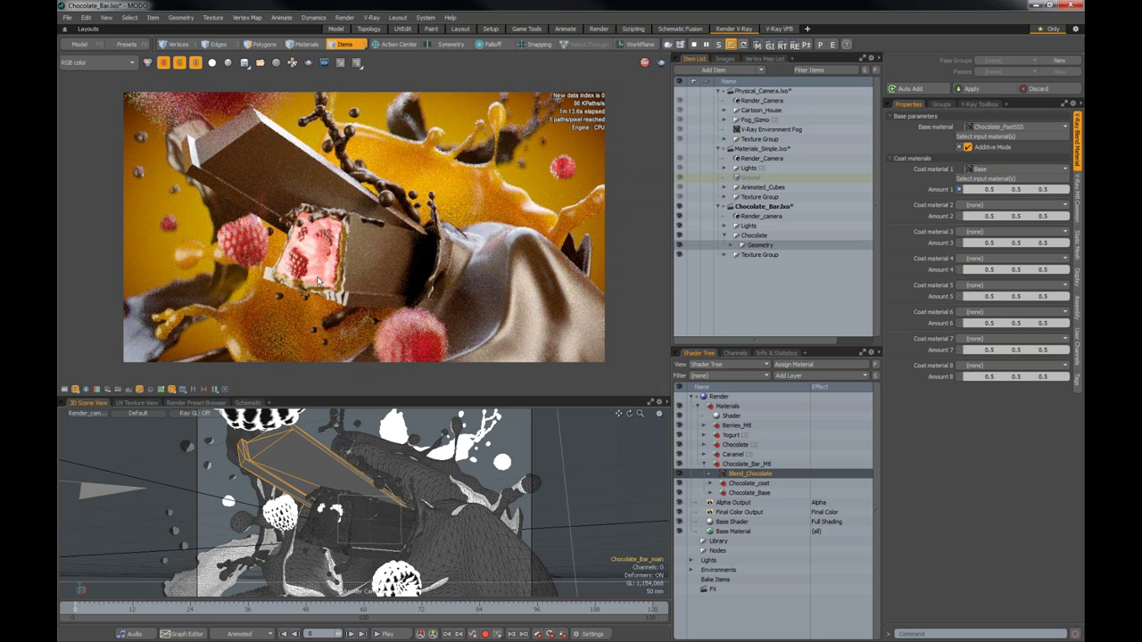
- Open Blend_Chocolate's bump and displacement settings and limit the interactive render to a region around the upper chocolate piece
click(212, 392)
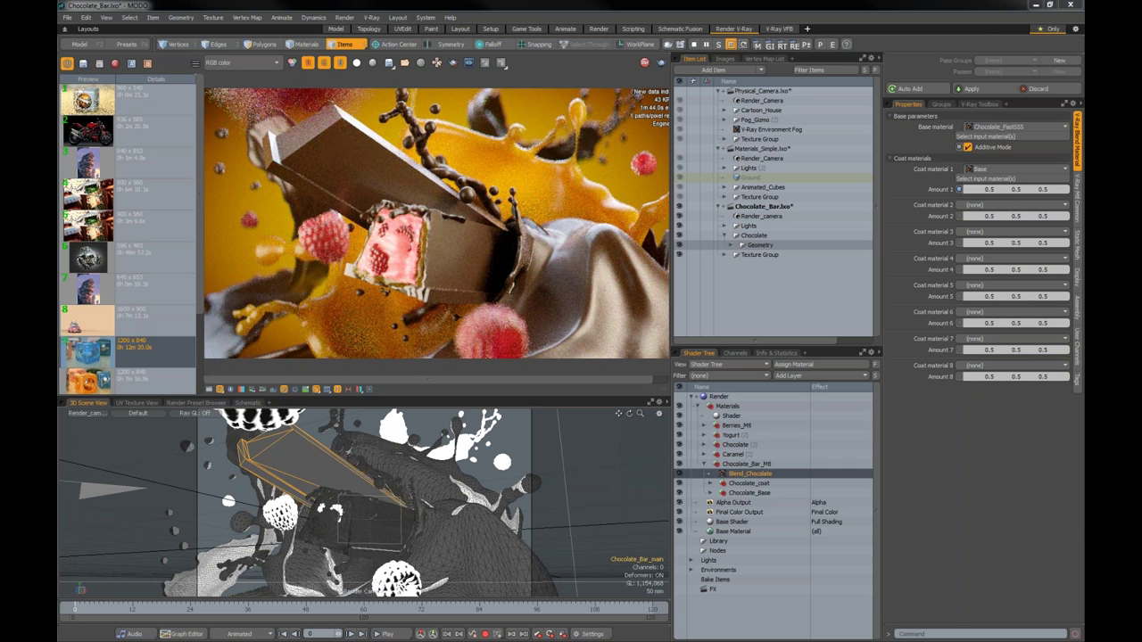
click(746, 465)
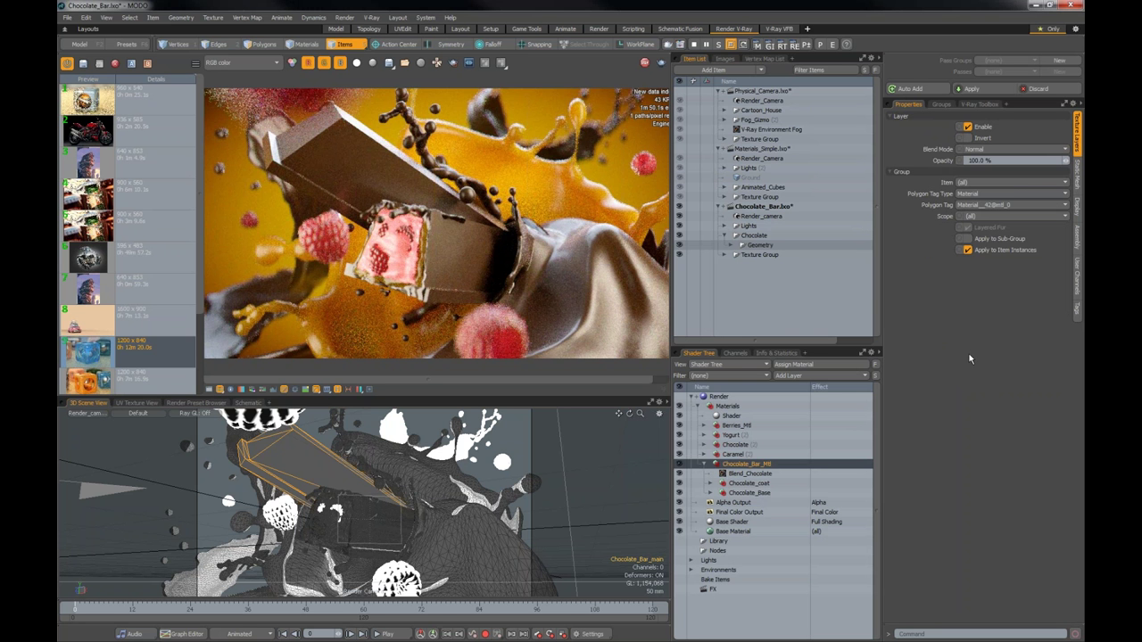
click(749, 474)
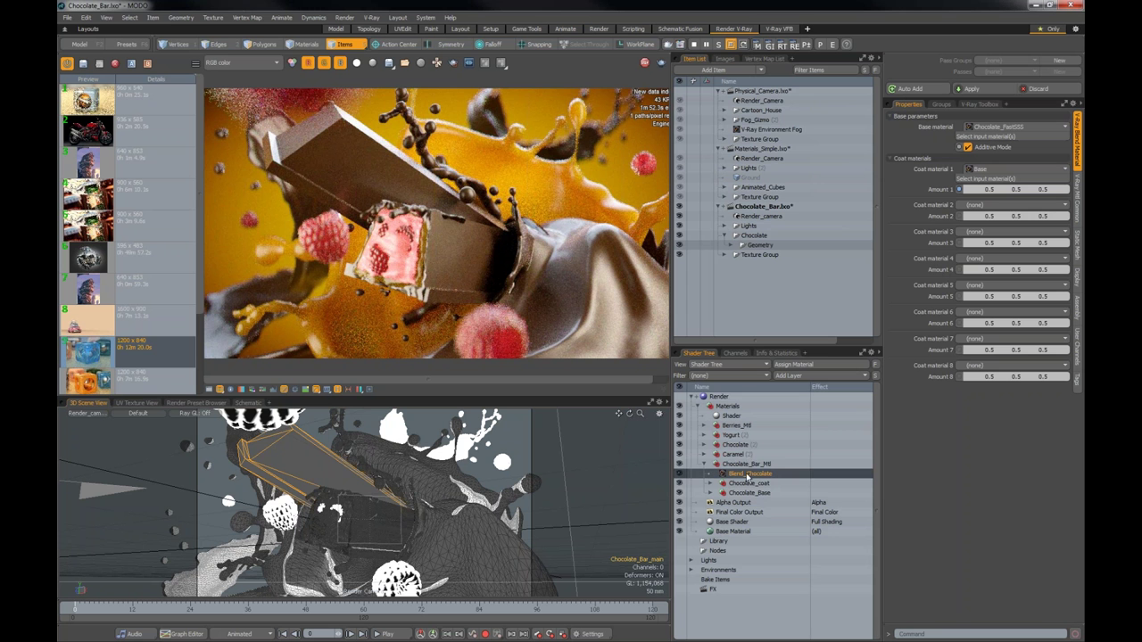
click(1079, 187)
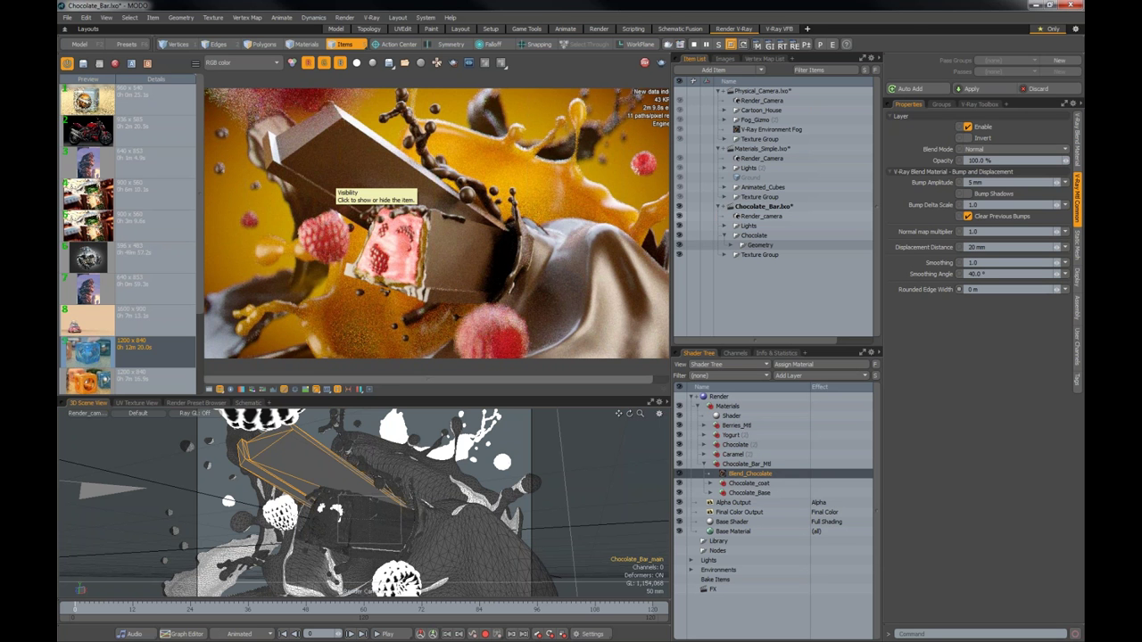
click(339, 390)
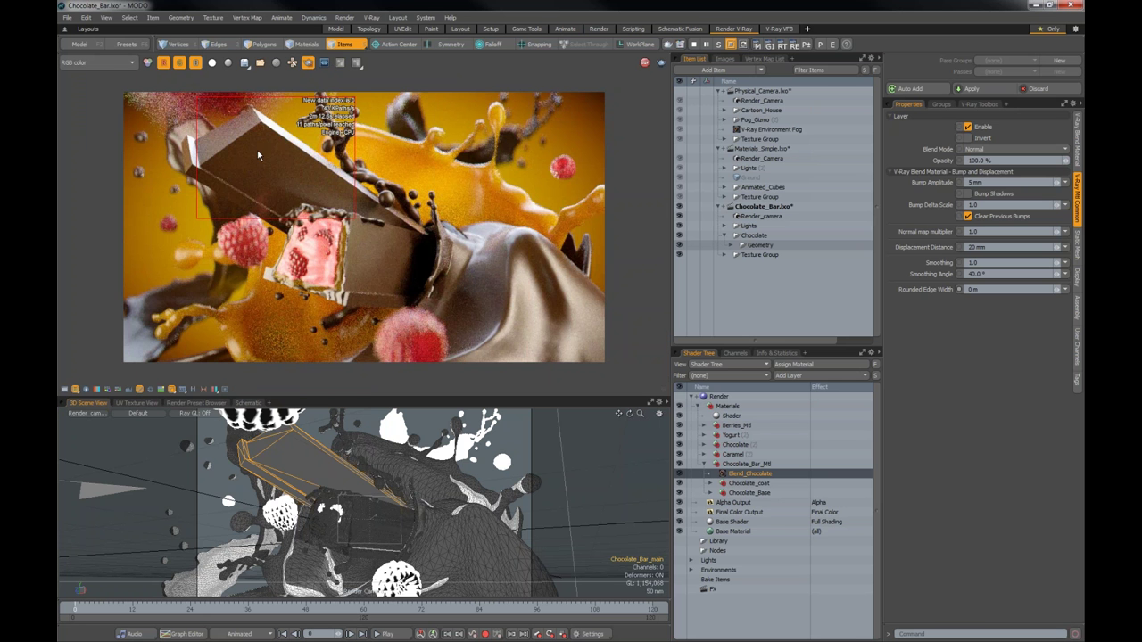
scroll(296, 170, up, 3)
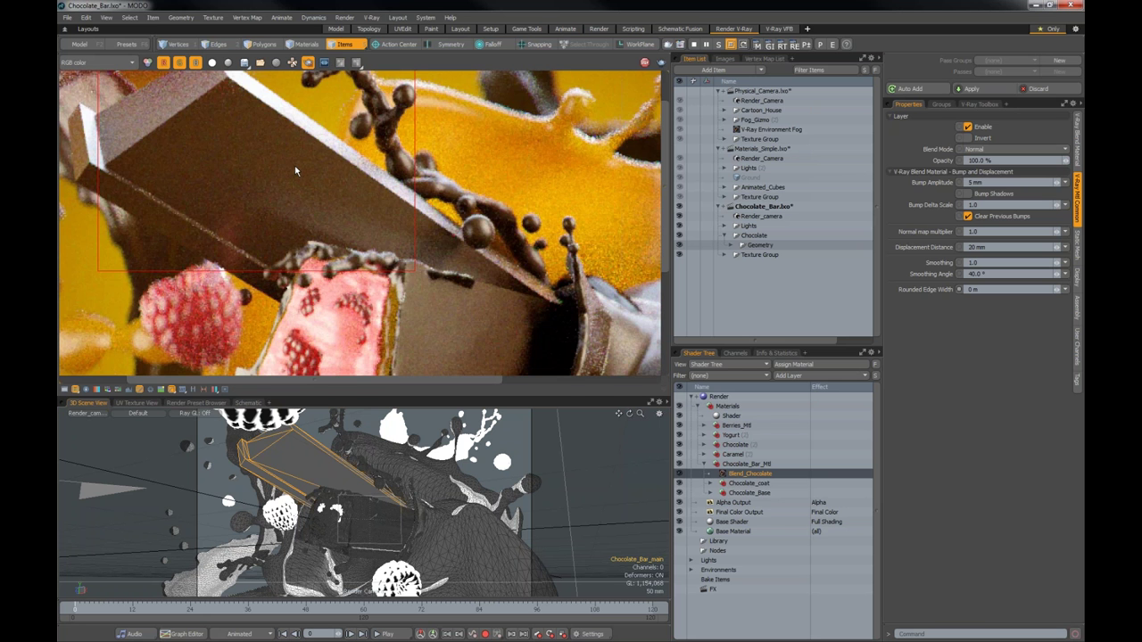
scroll(296, 171, down, 3)
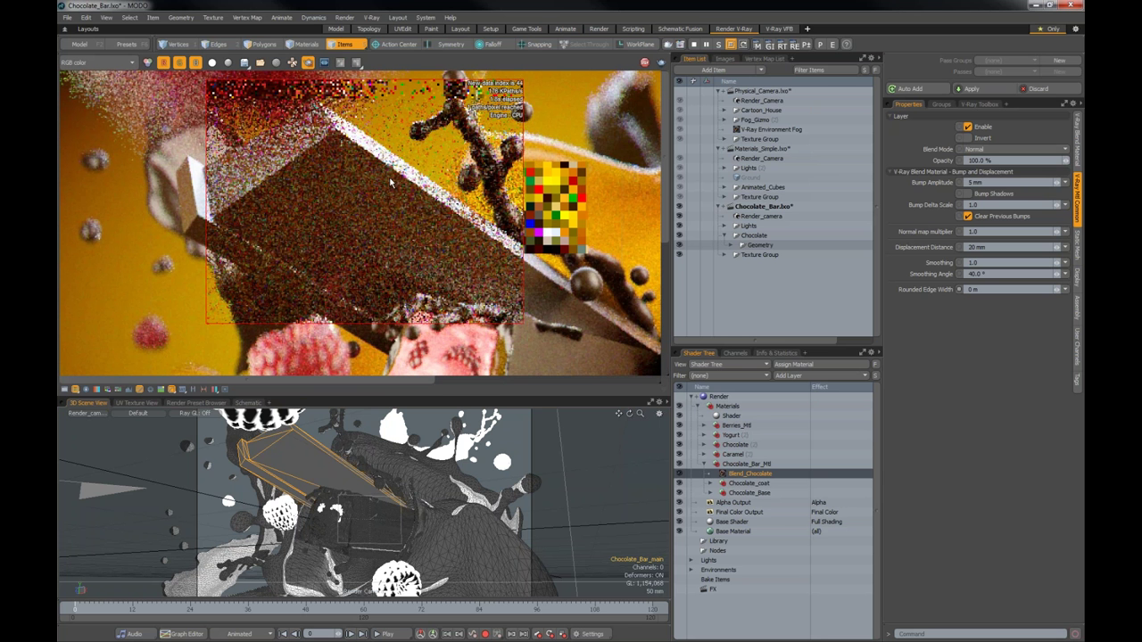
- Set the Blend_Chocolate material's rounded edge width to 5 mm
click(973, 289)
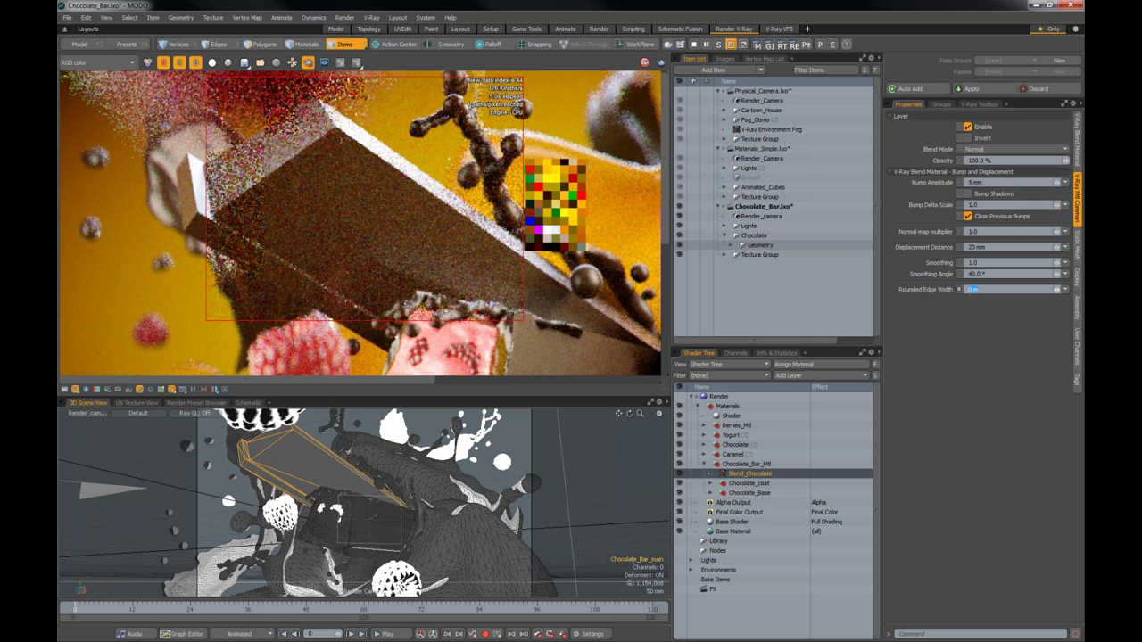
text(0.1)
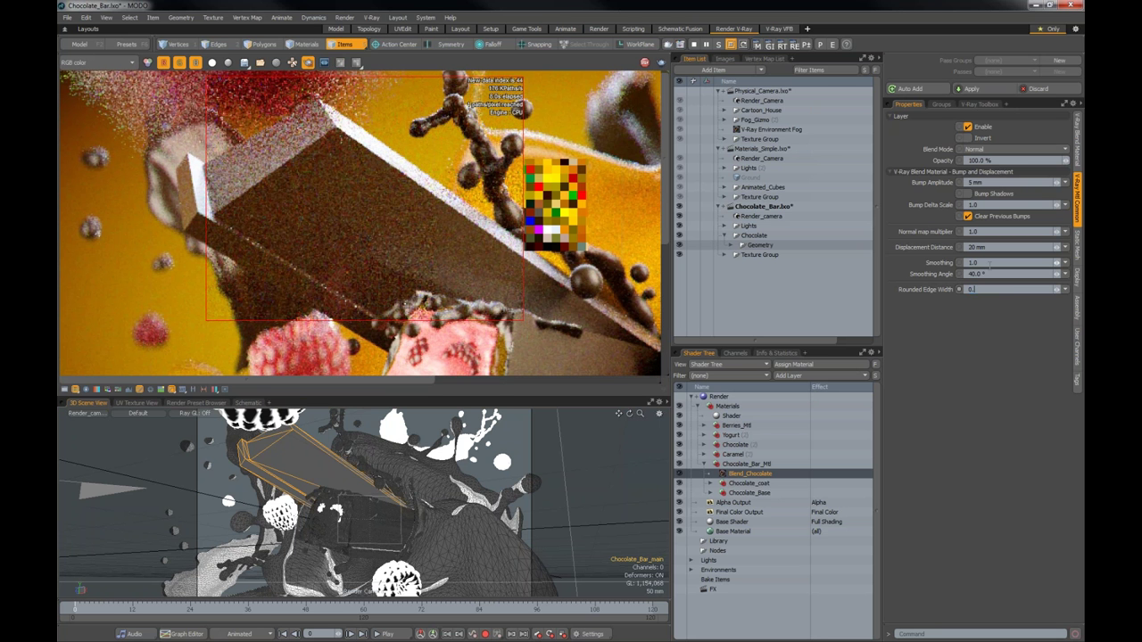
key(Return)
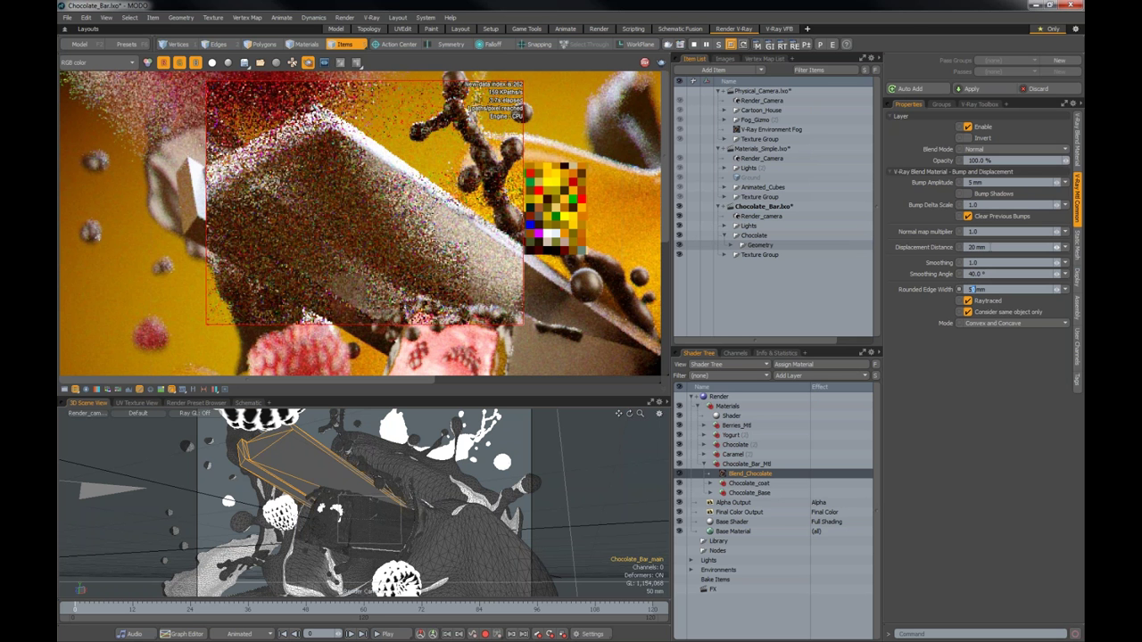
key(Return)
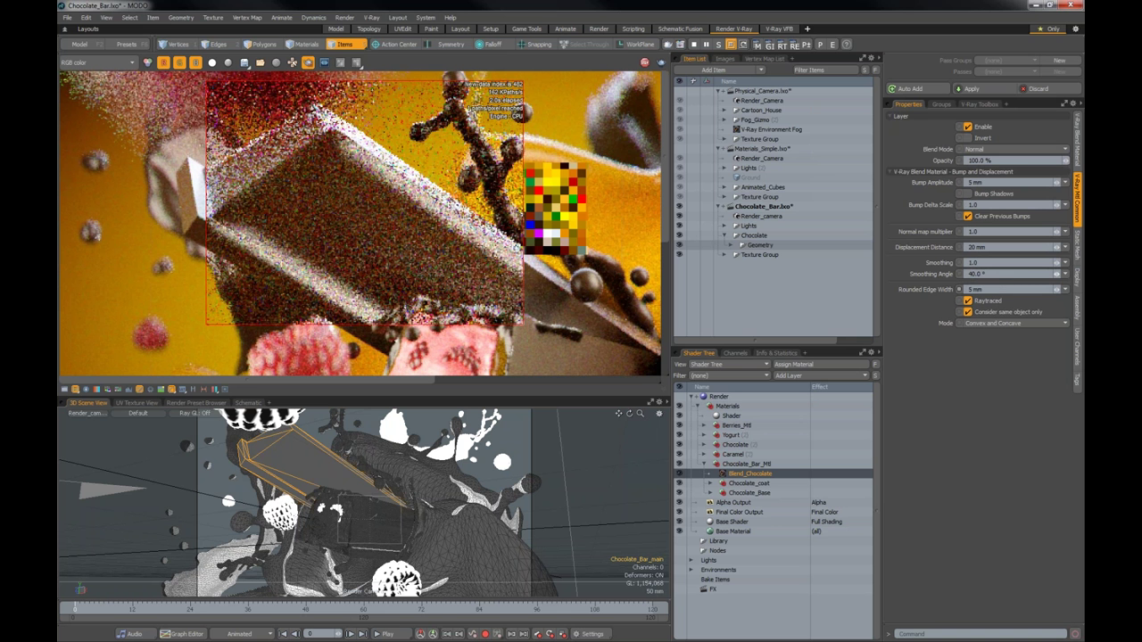
- Set the rounded edge width to 1 mm and inspect the chocolate bar's edges in the render
click(973, 289)
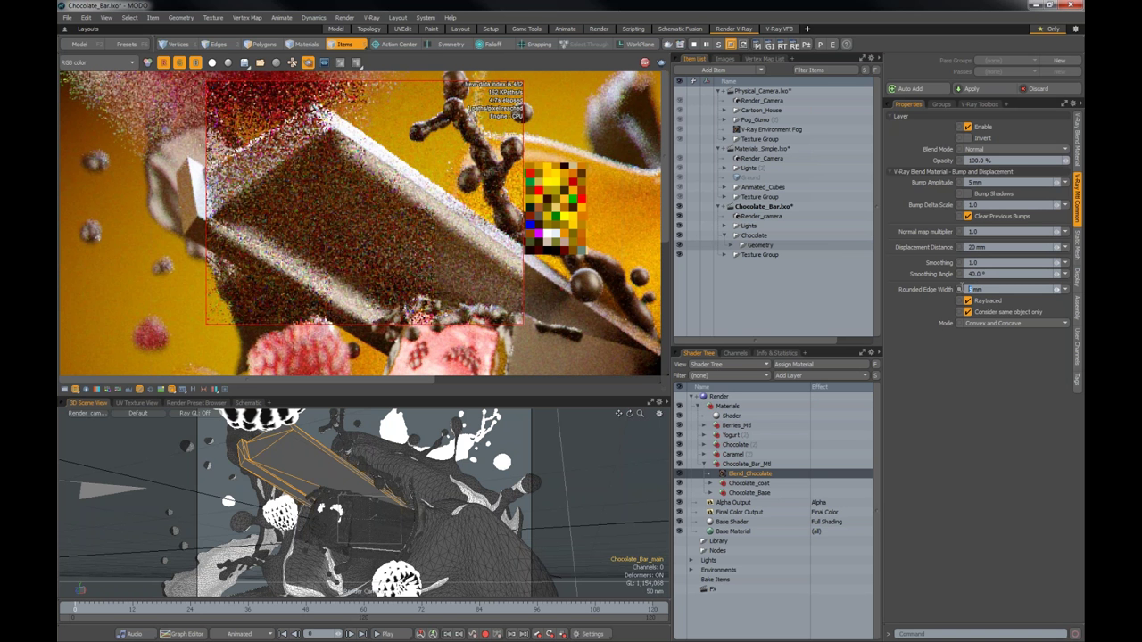
text(1)
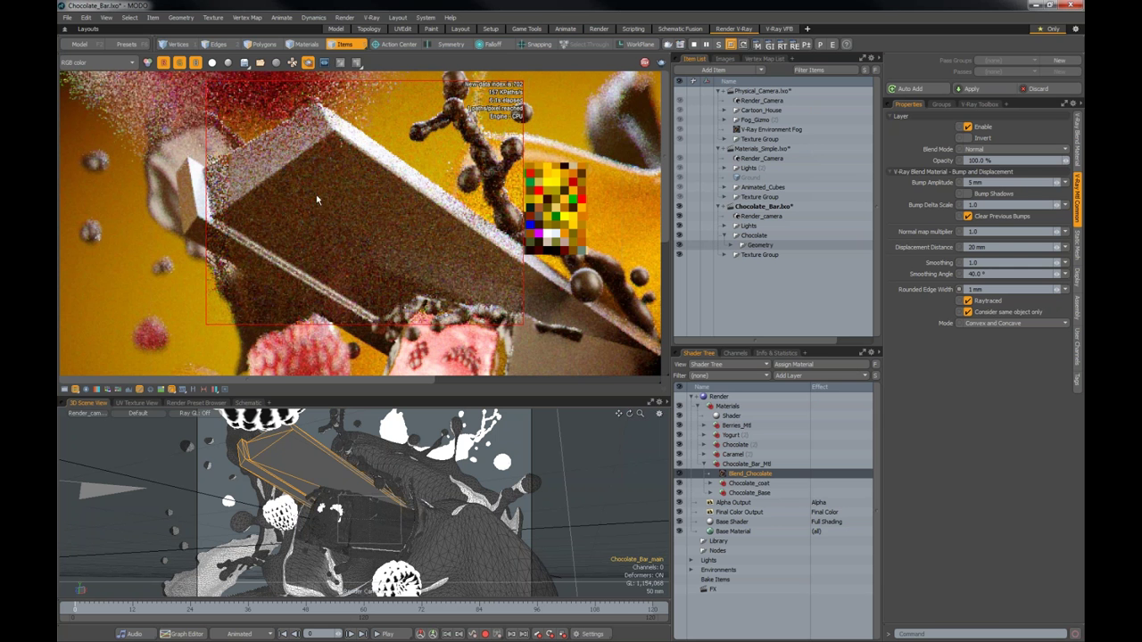
alt+shift+drag(295, 209, 310, 170)
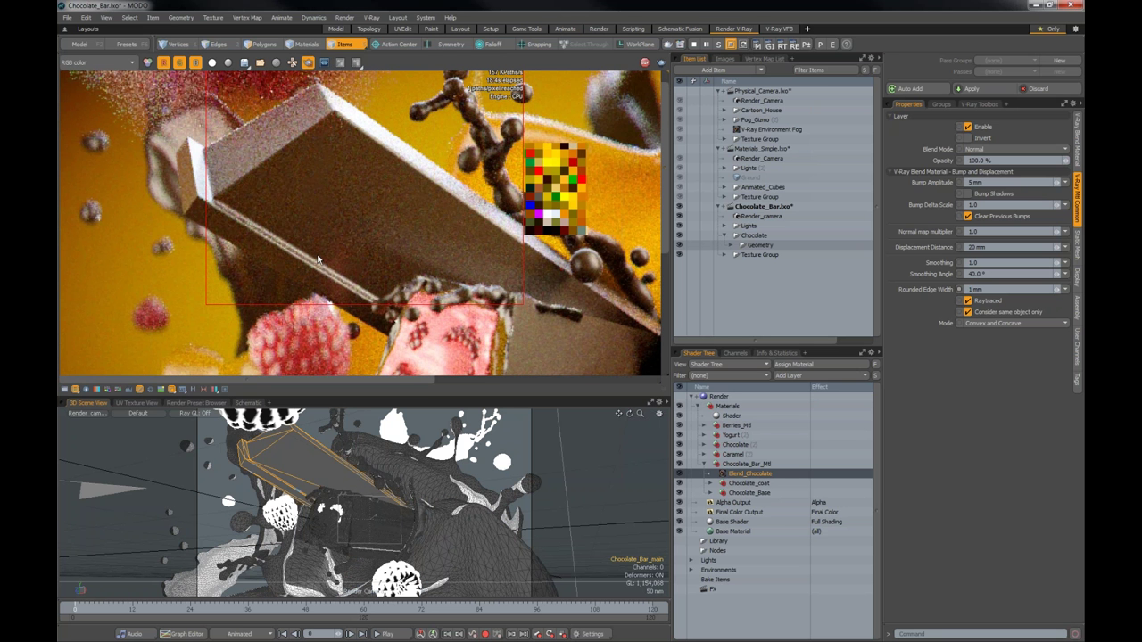
scroll(317, 259, down, 4)
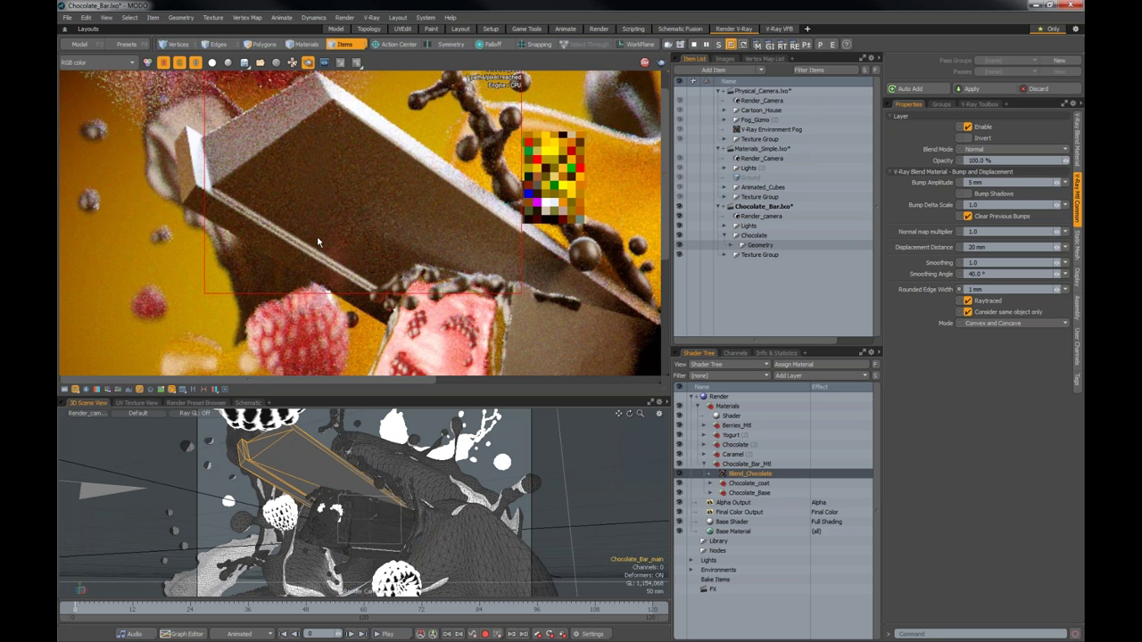
scroll(371, 276, up, 3)
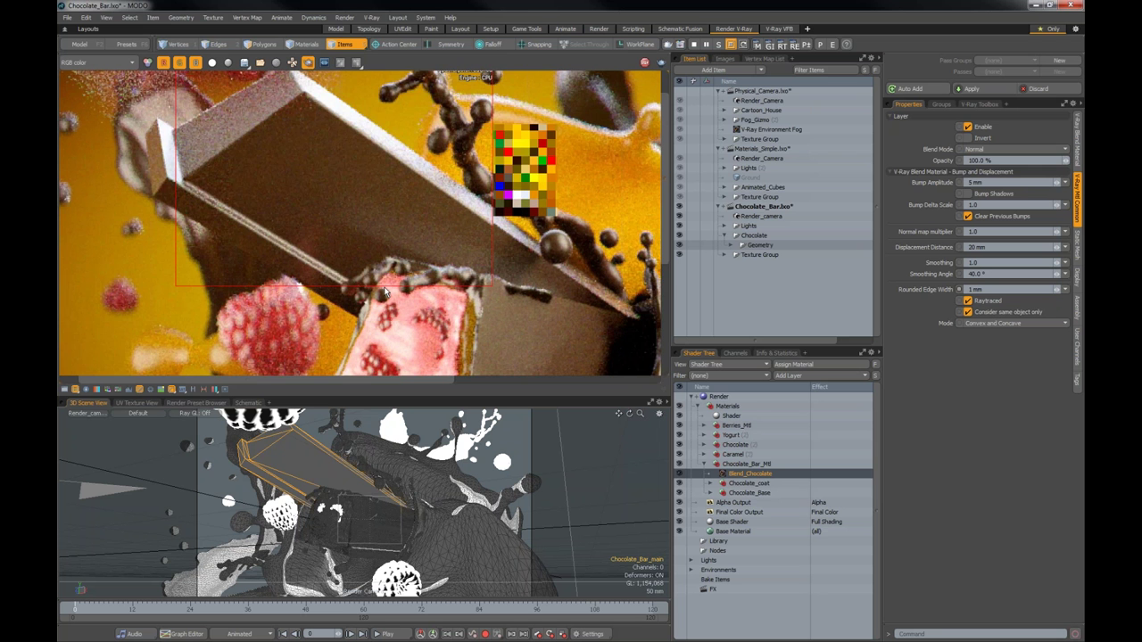
scroll(385, 293, up, 2)
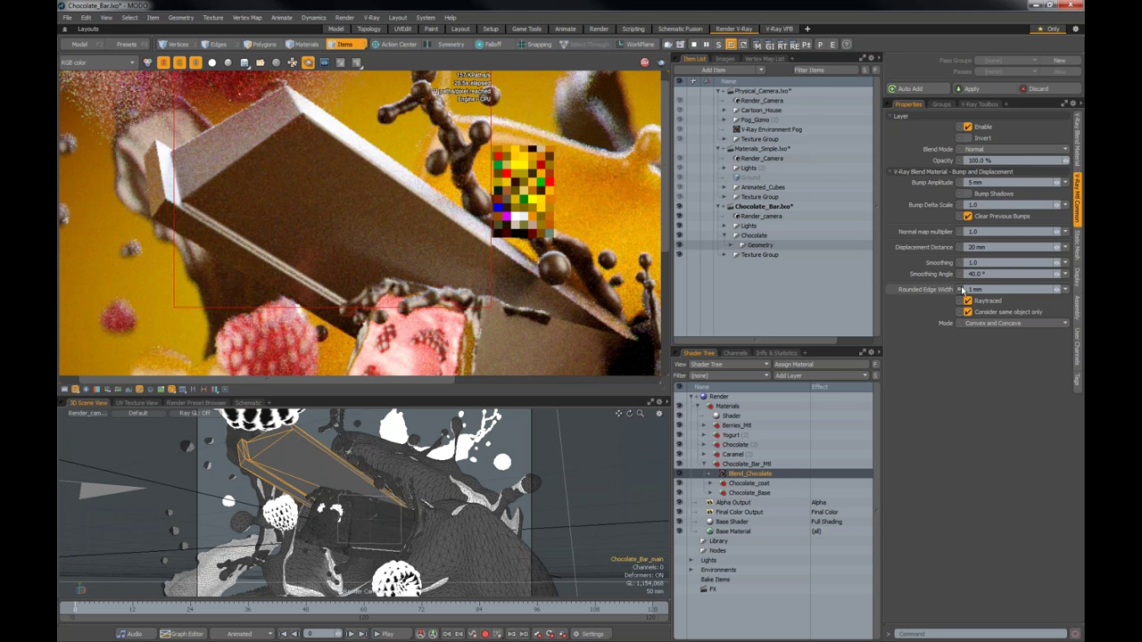
- Set Blend_Chocolate's rounded edge width to 2 mm, with Raytraced left enabled
text(2)
key(Return)
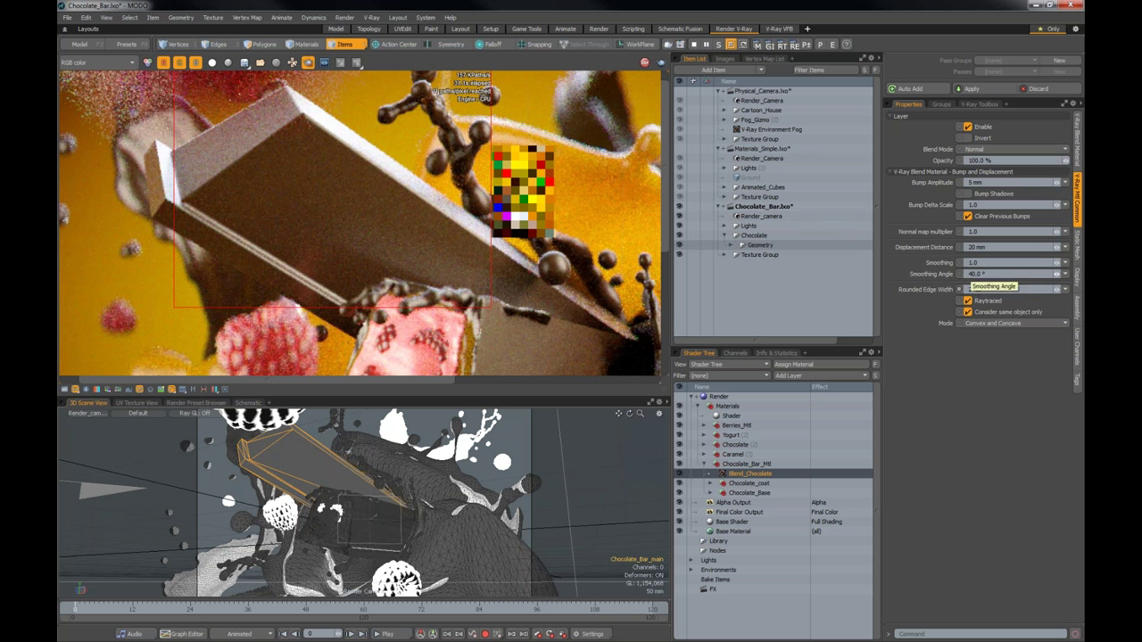
click(968, 301)
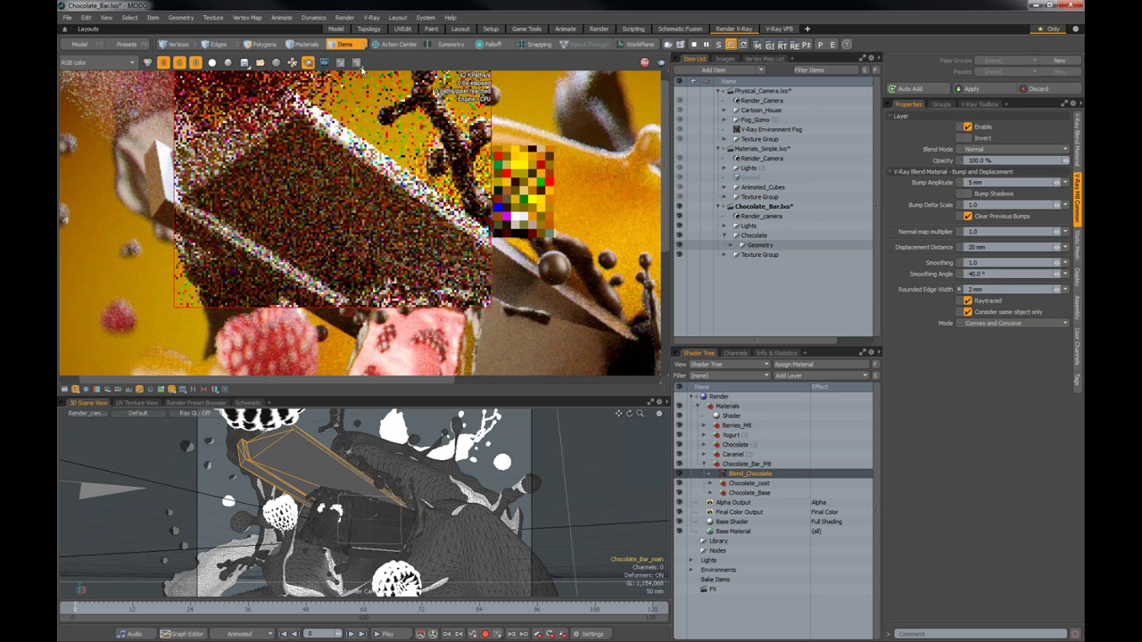
- Switch the rounded edge mode to Convex only, compare the edges in the render, and change it to Concave only
click(999, 323)
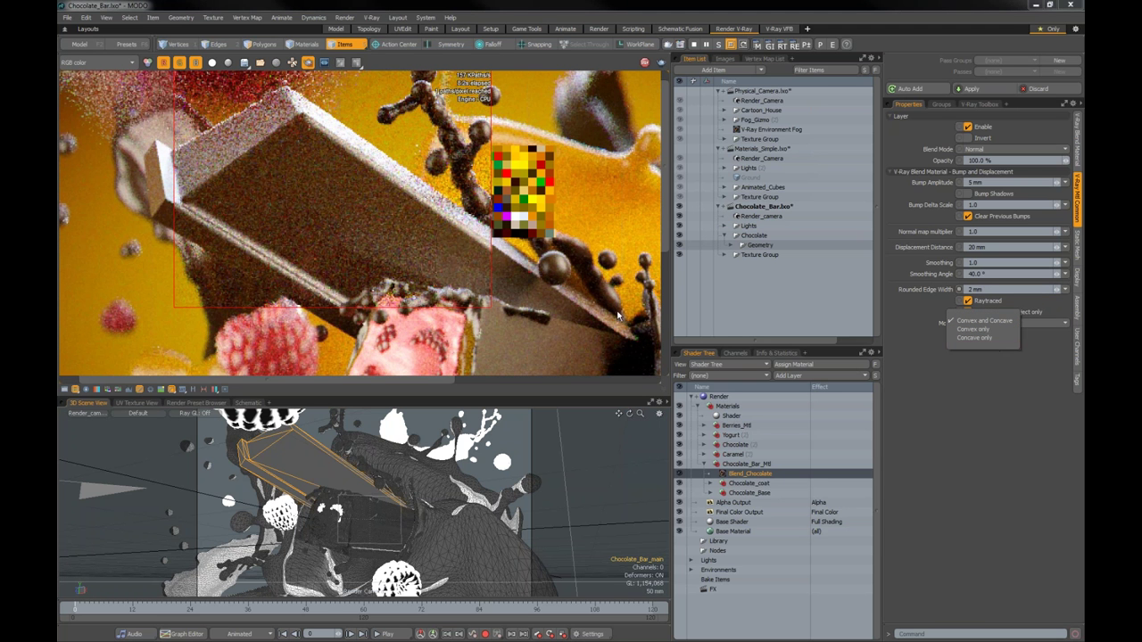
click(434, 274)
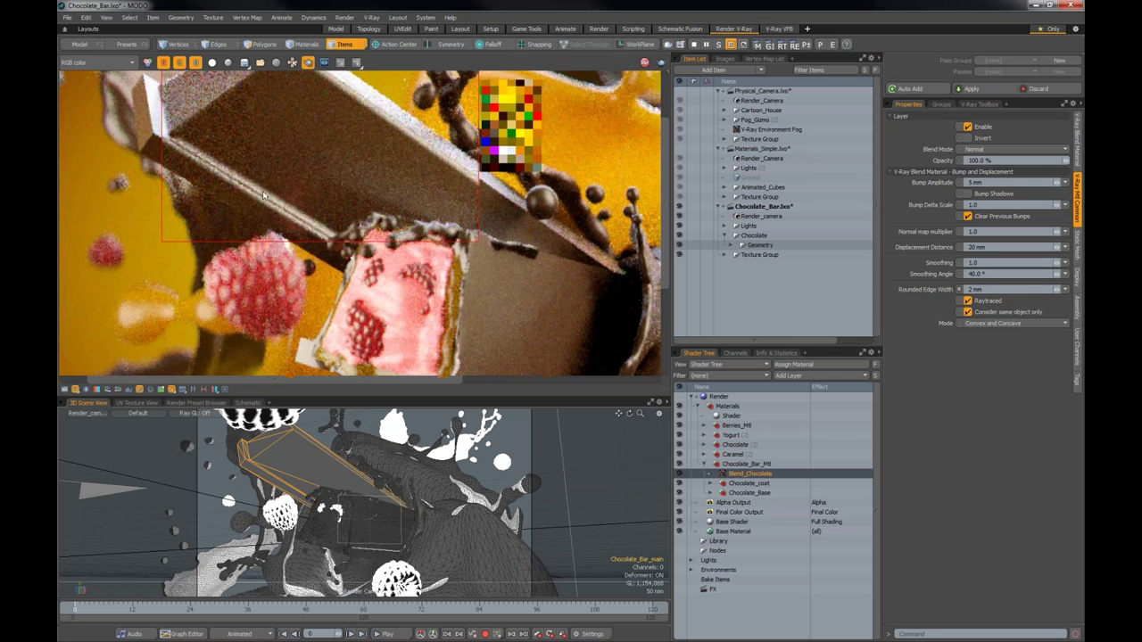
click(999, 323)
click(971, 336)
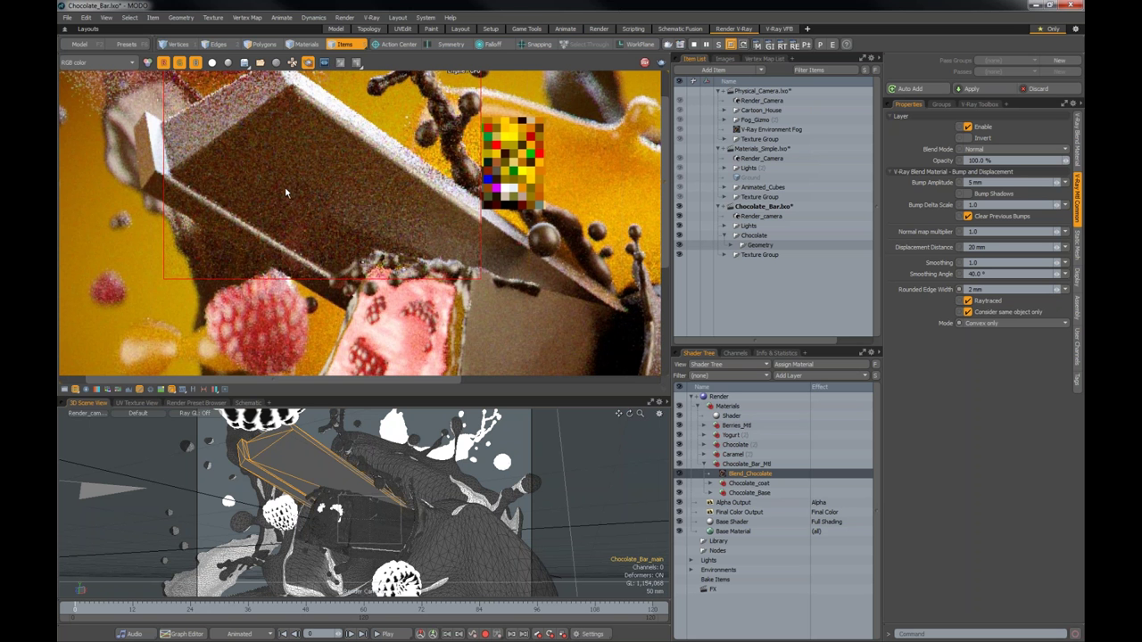
click(977, 323)
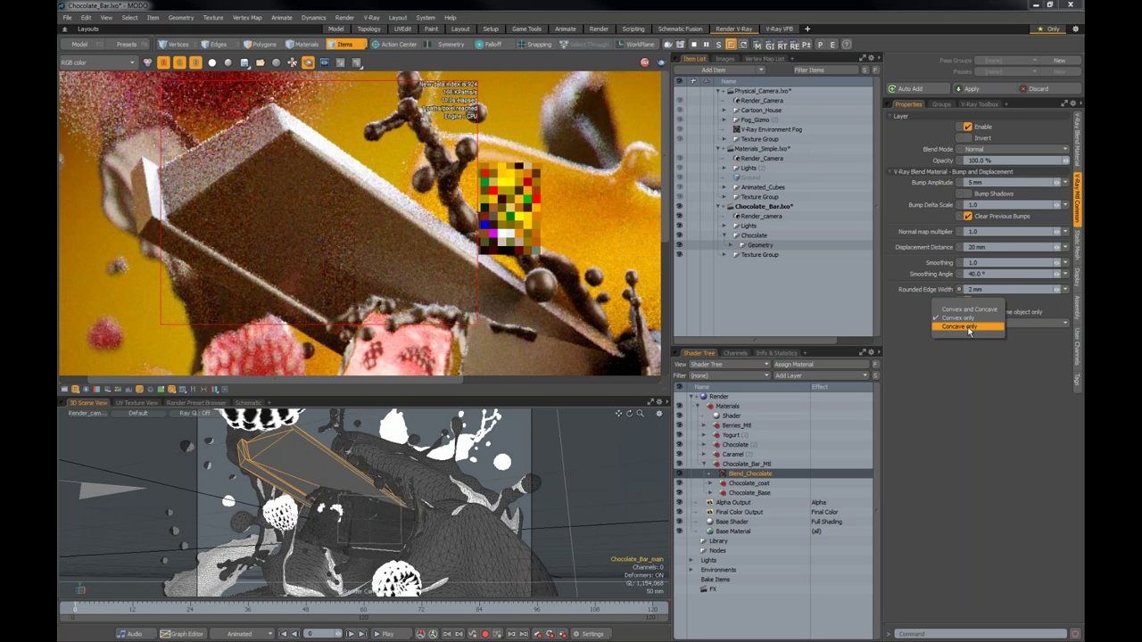
click(969, 328)
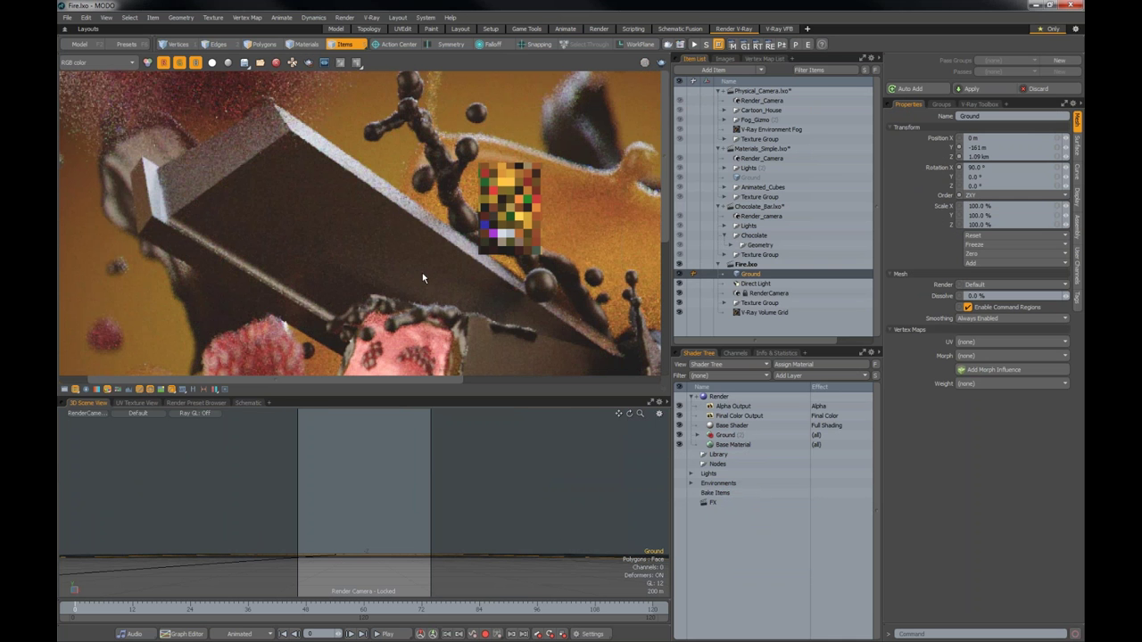
- Close the Chocolate_Bar.lxo scene without saving its changes, keeping the Fire.lxo scene open
click(754, 313)
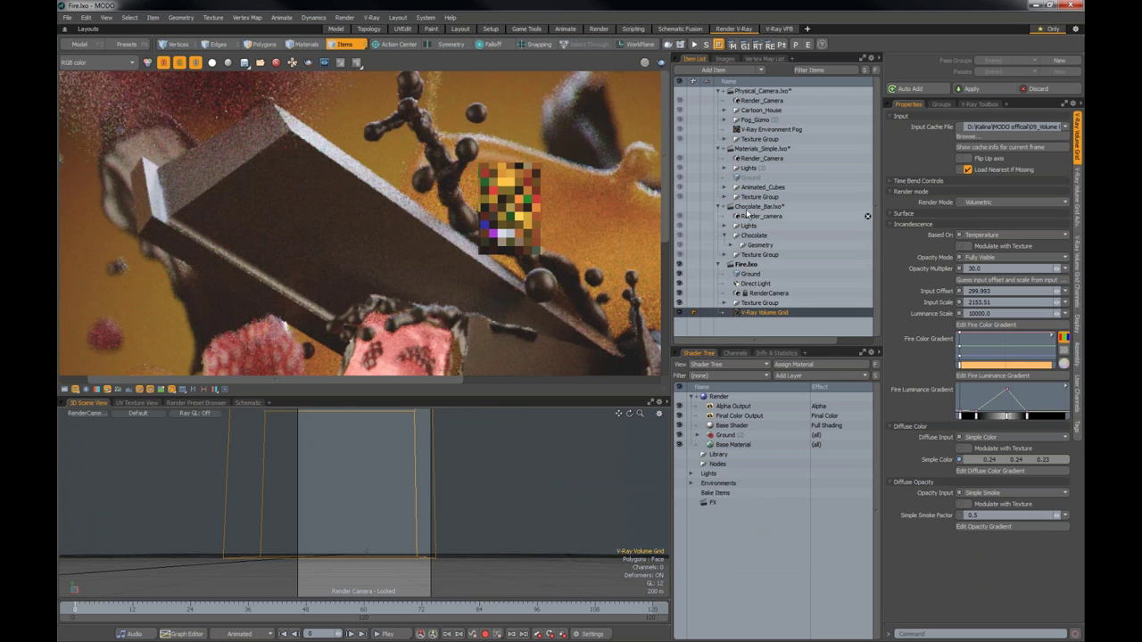
drag(747, 215, 753, 212)
key(ctrl+w)
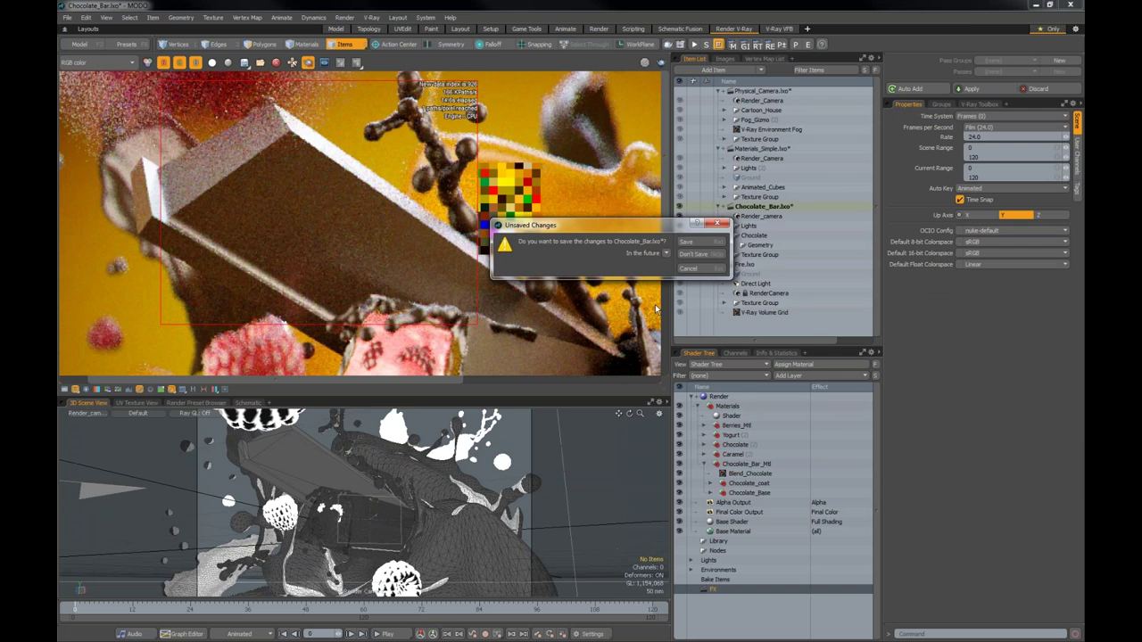
click(694, 257)
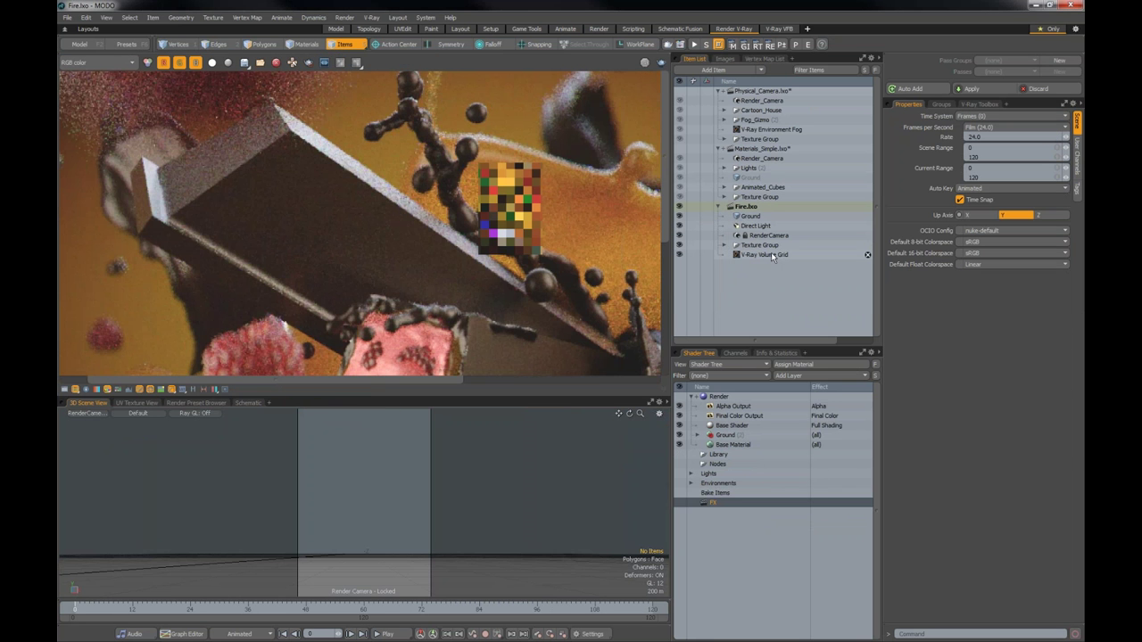
- Select the V-Ray Volume Grid, look through the addable V-Ray atmosphere and geometry items, and examine the grid's properties and input cache file
click(763, 255)
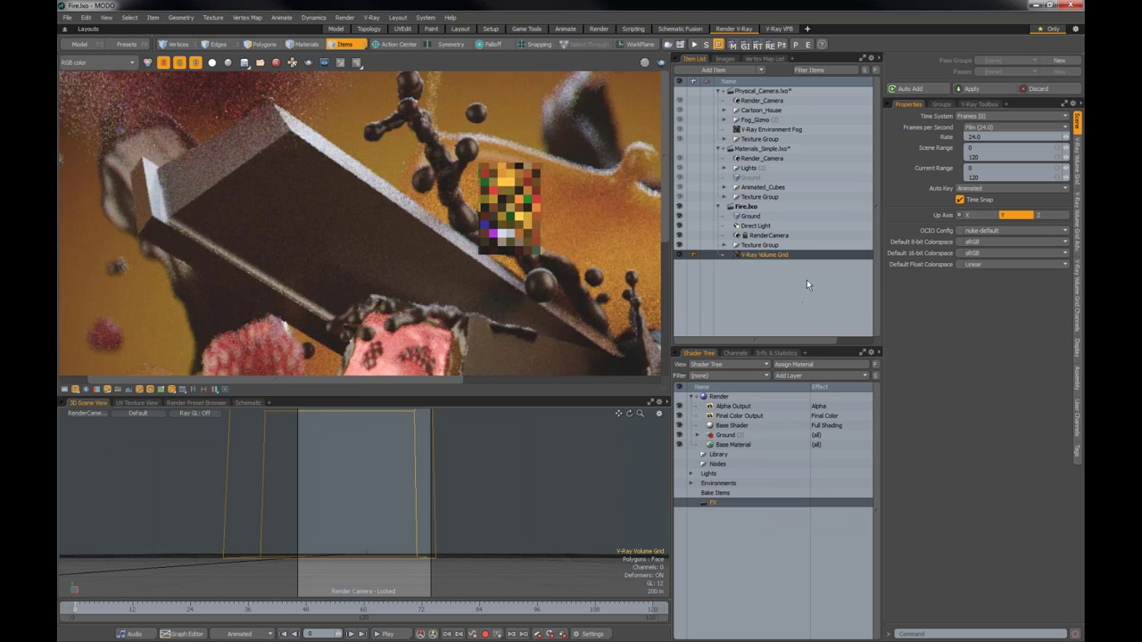
click(714, 70)
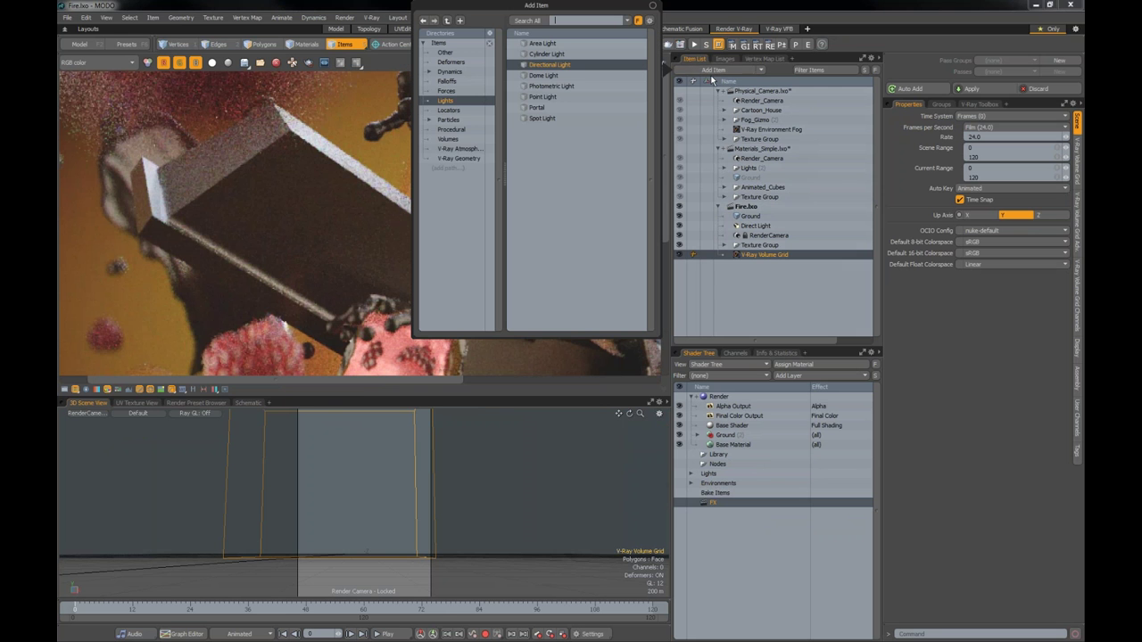
click(451, 148)
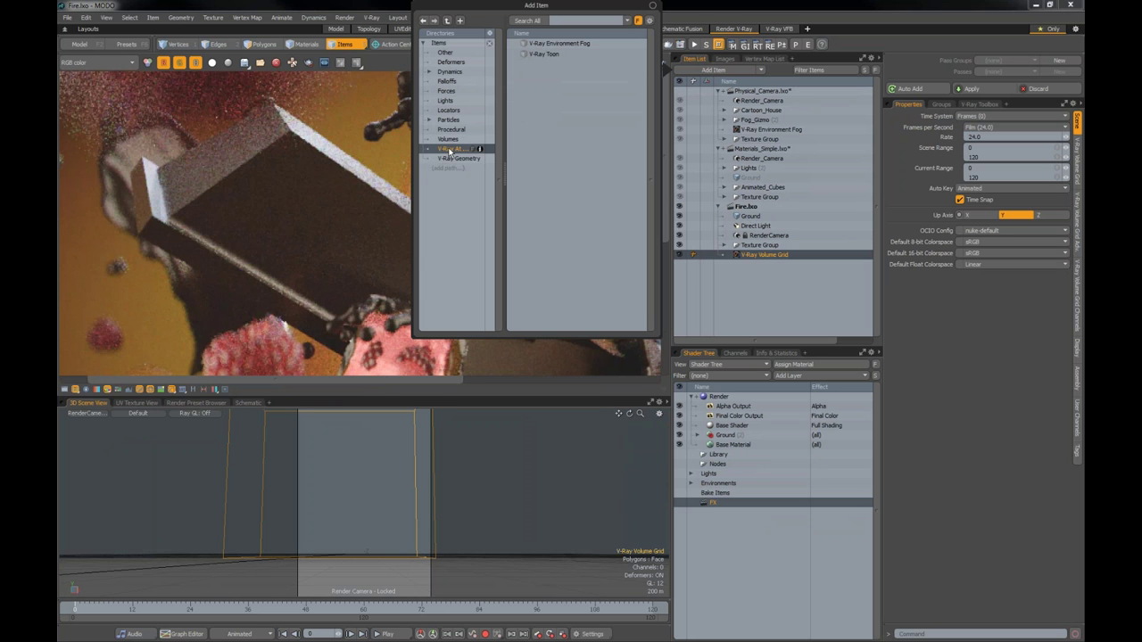
click(455, 158)
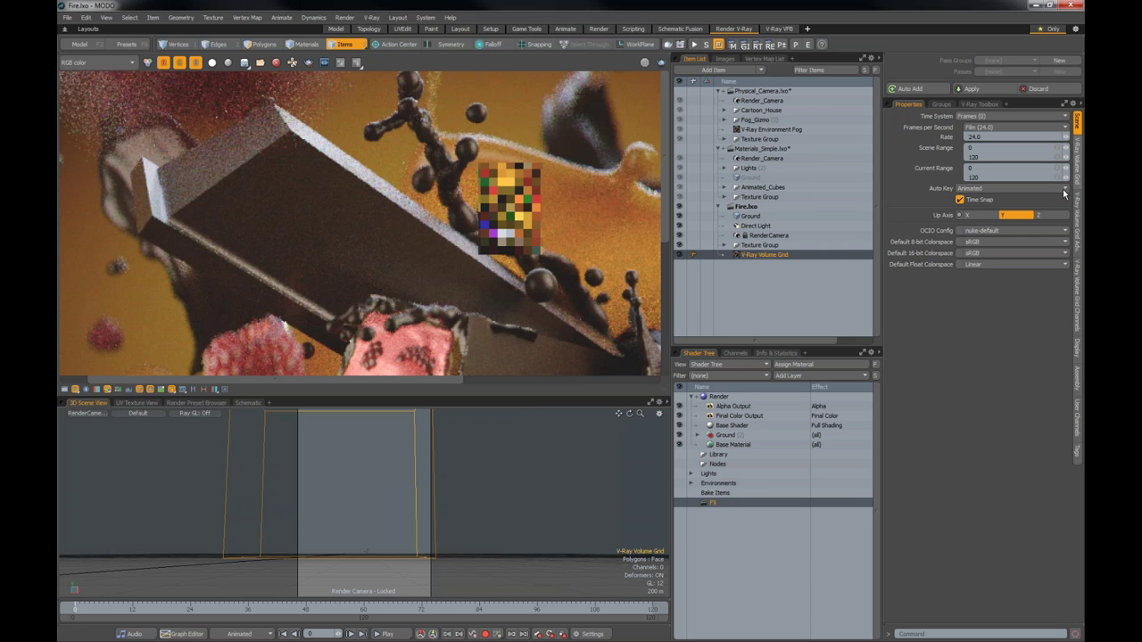
click(1076, 162)
triple_click(1020, 127)
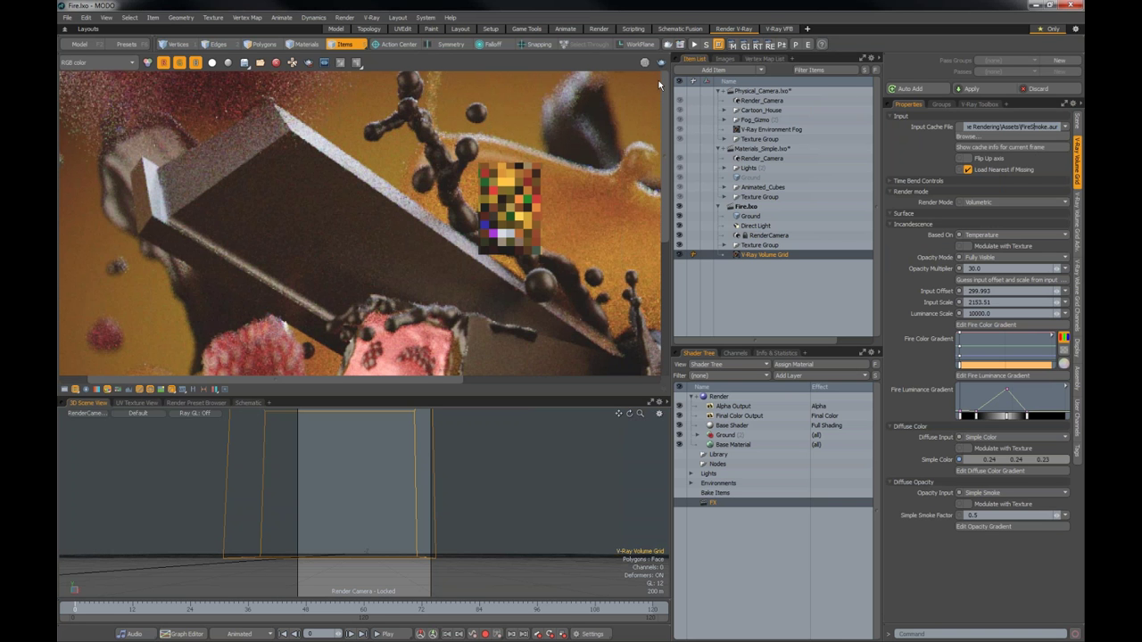
- Start the interactive V-Ray rendering of the fire scene and inspect the flames and smoke up close
click(693, 45)
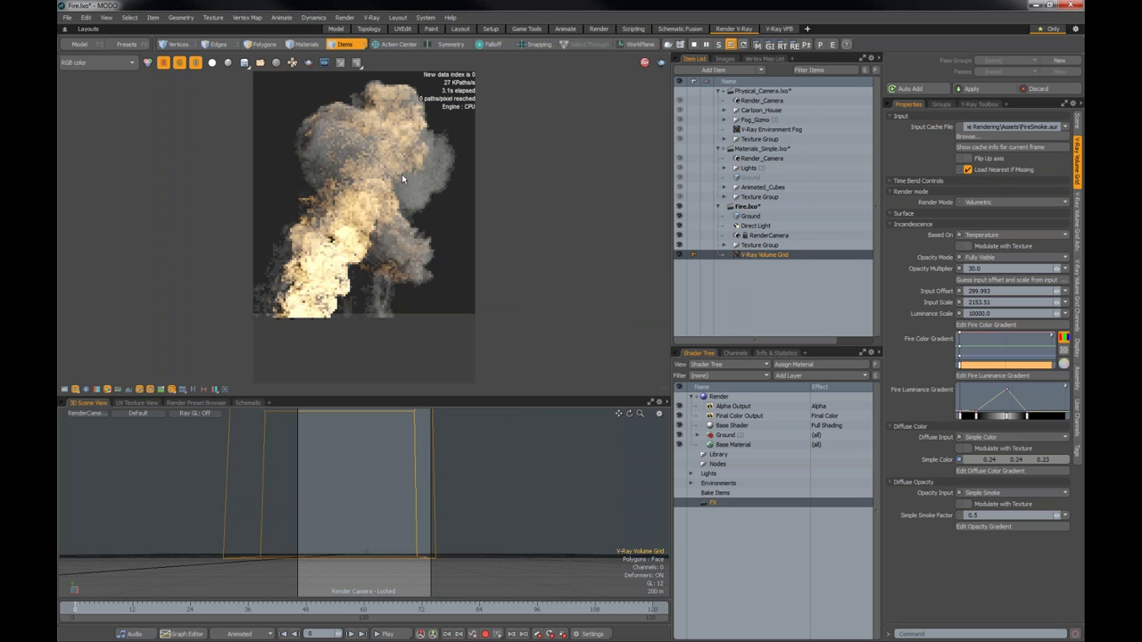
scroll(307, 191, up, 3)
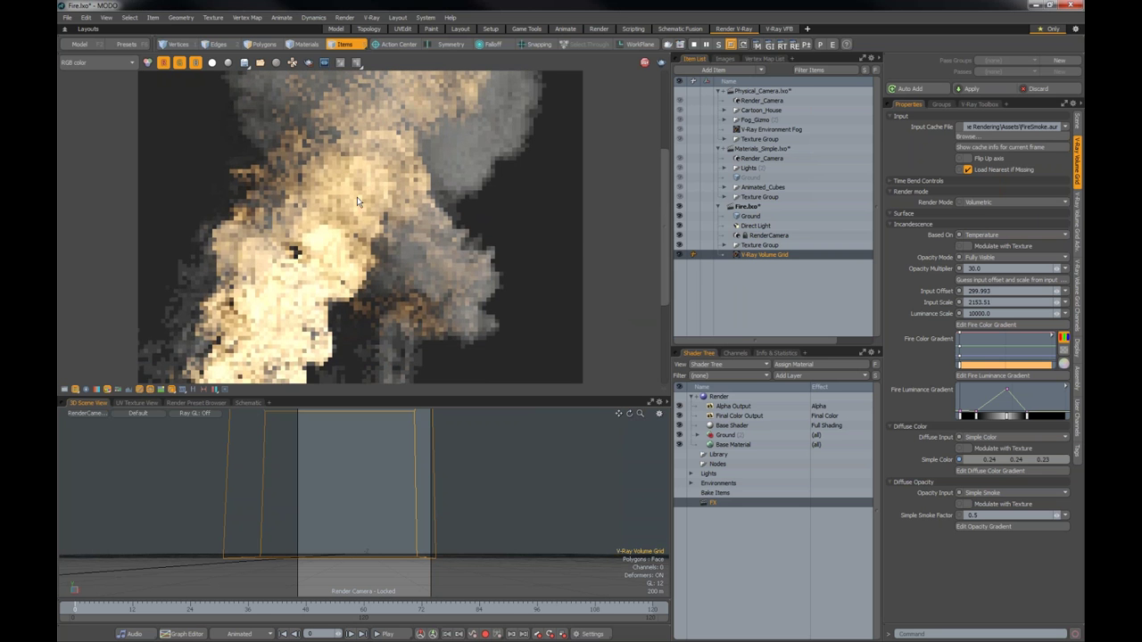
drag(420, 288, 448, 239)
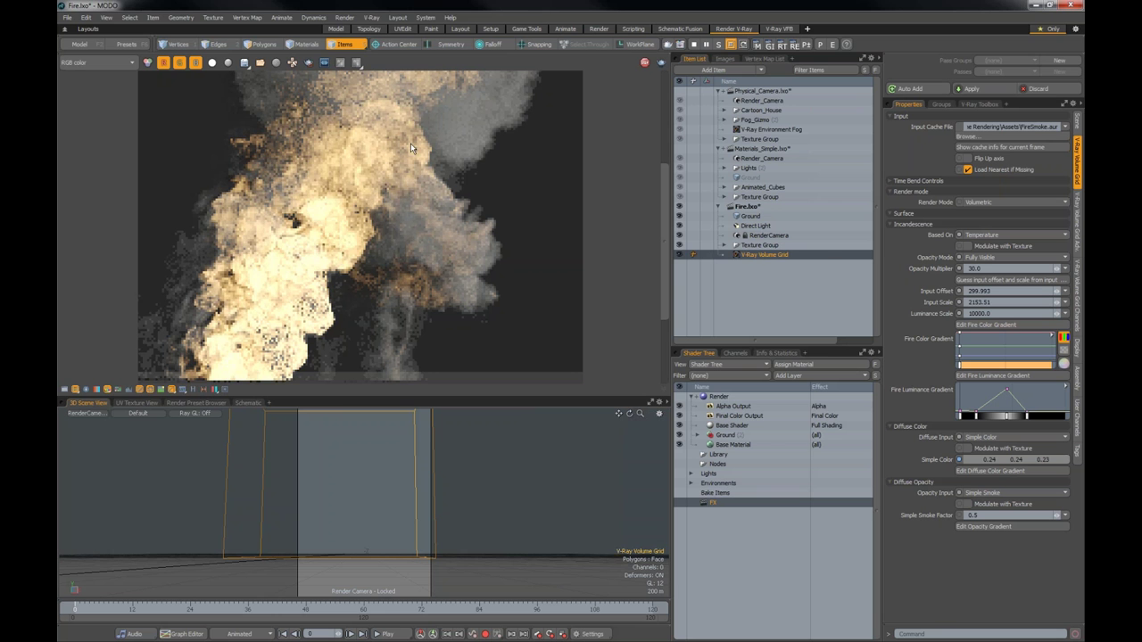
- Recolour the Volume Grid's fire color gradient key to pink, with RGB 1.0, 0.26, 0.85
click(992, 366)
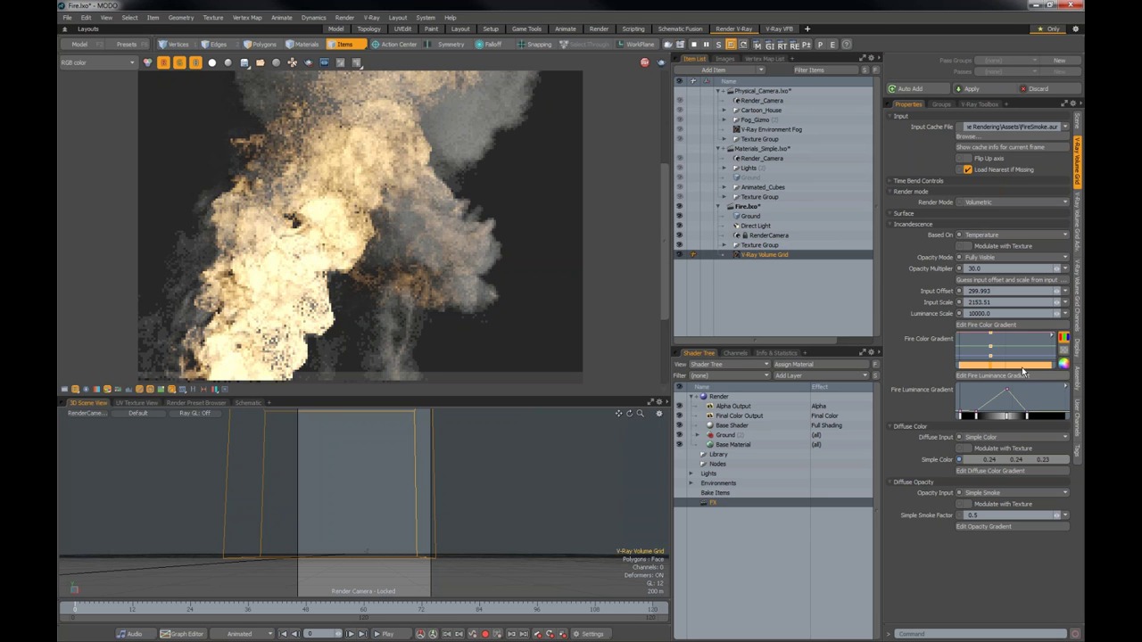
click(1063, 367)
click(878, 165)
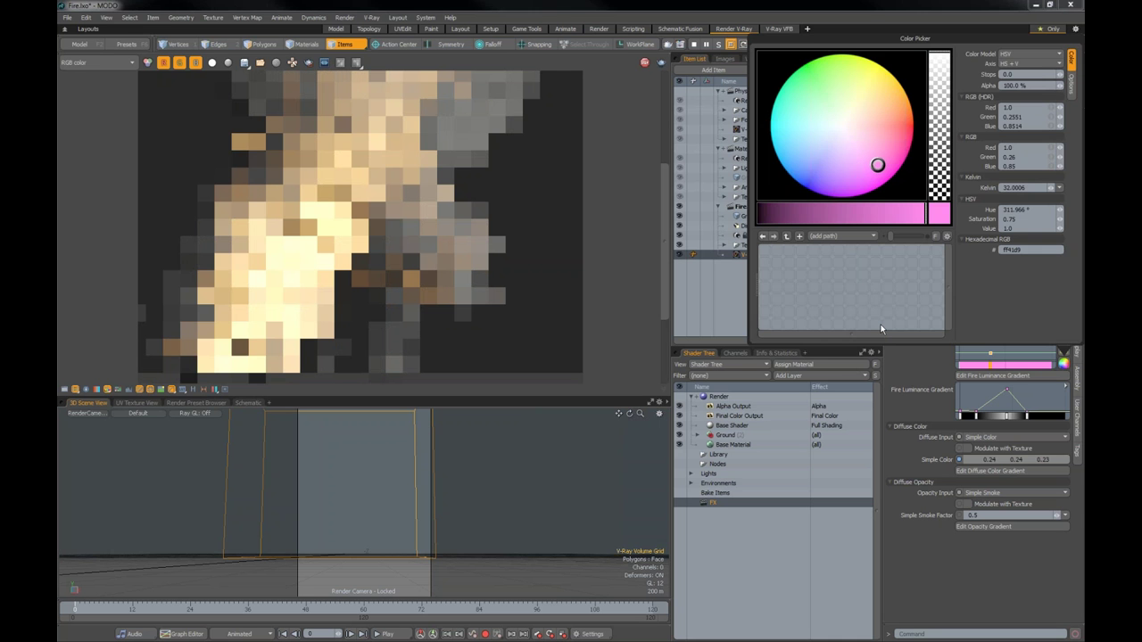
- Restrict the interactive rendering to a region over the plume and widen it to span the flames and smoke
click(308, 63)
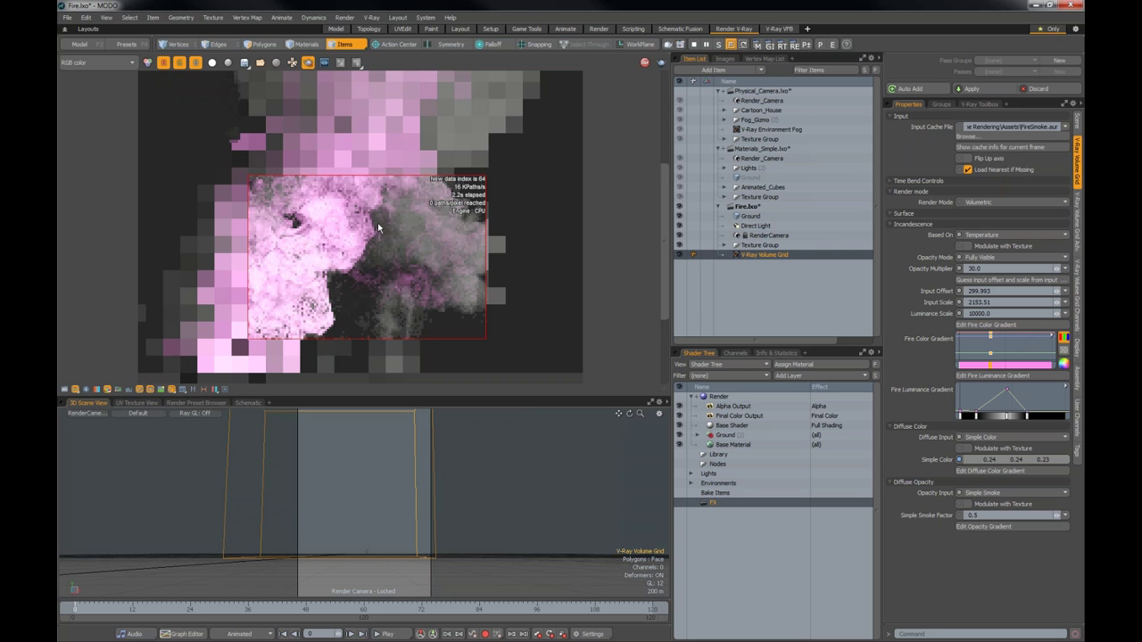
scroll(419, 221, down, 2)
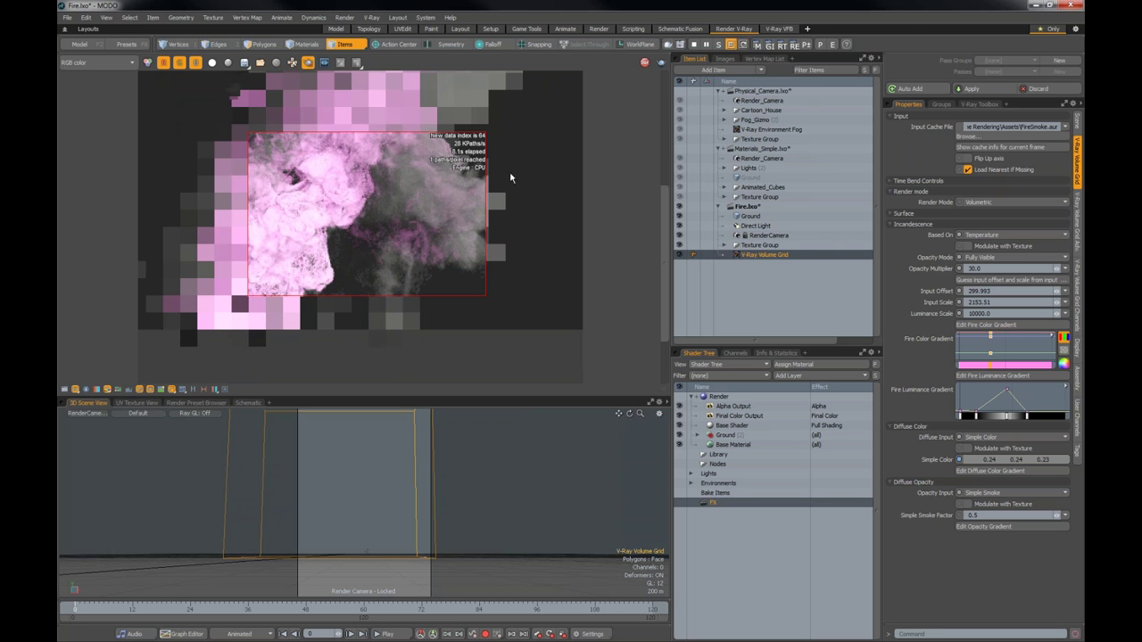
scroll(459, 204, up, 2)
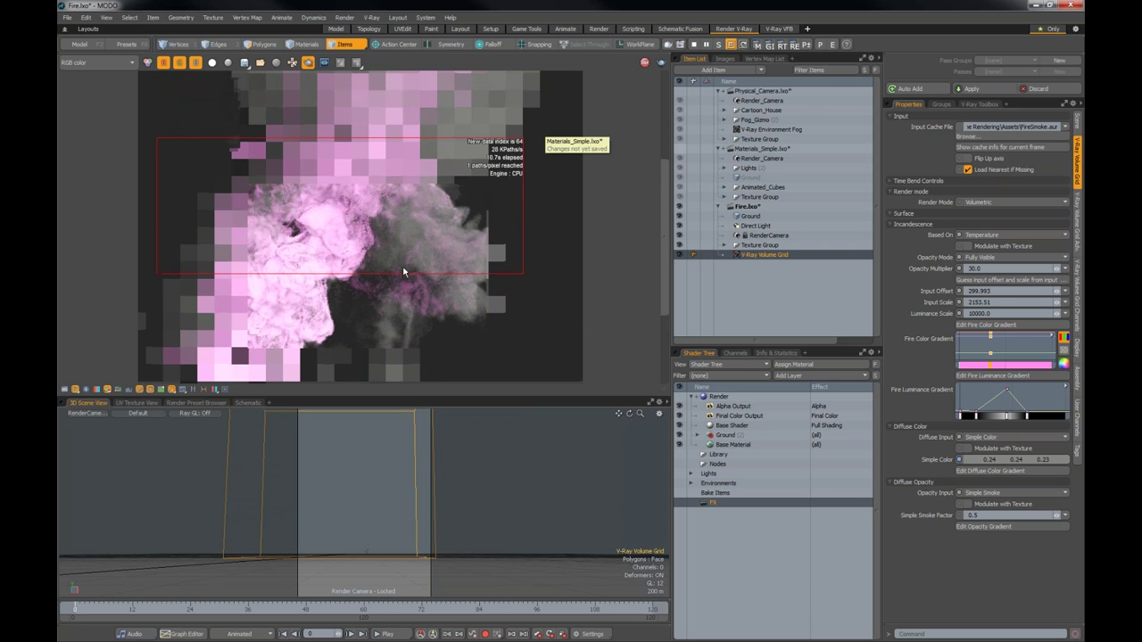
scroll(403, 268, up, 2)
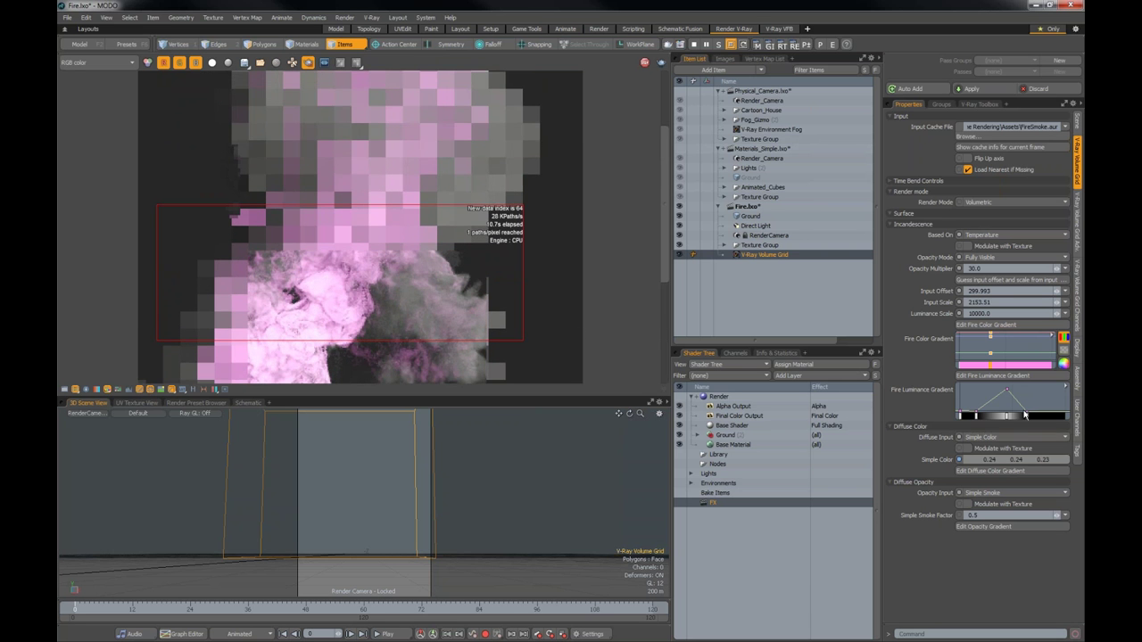
- Reshape the fire luminance gradient by moving its falloff key near the high end and shifting the peak key higher
drag(1026, 416, 1054, 403)
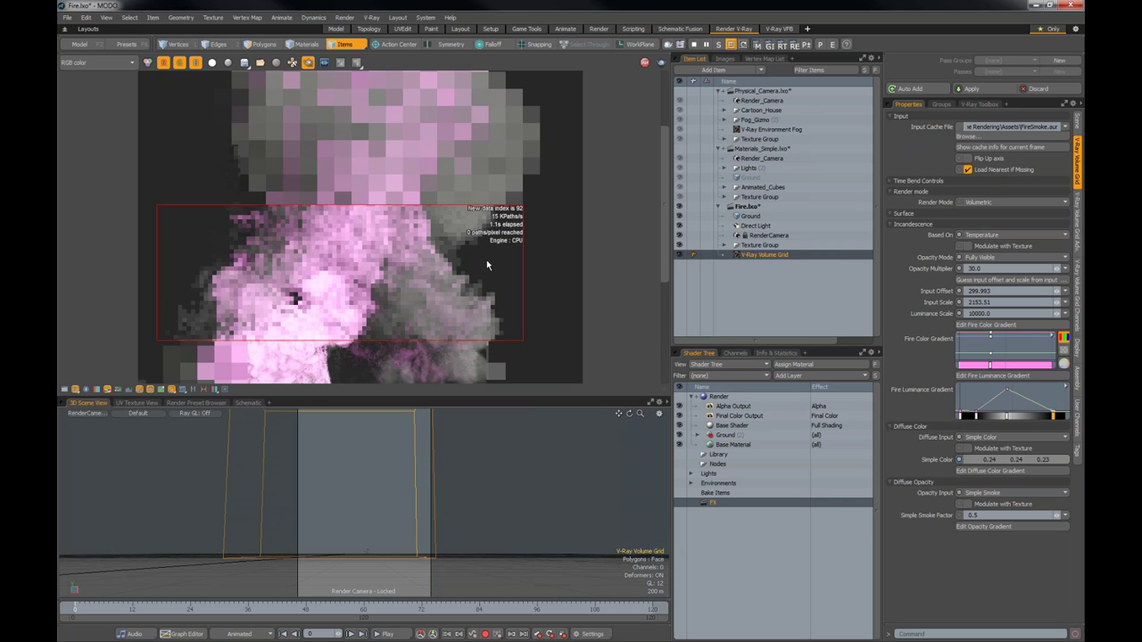
scroll(499, 206, up, 1)
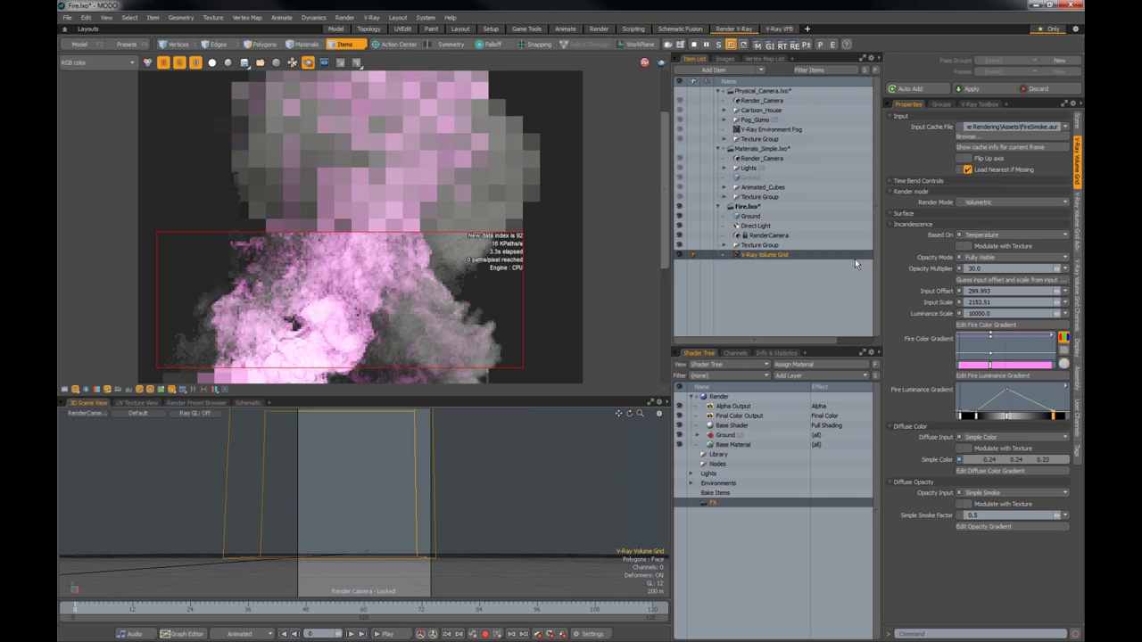
drag(1013, 421, 1034, 423)
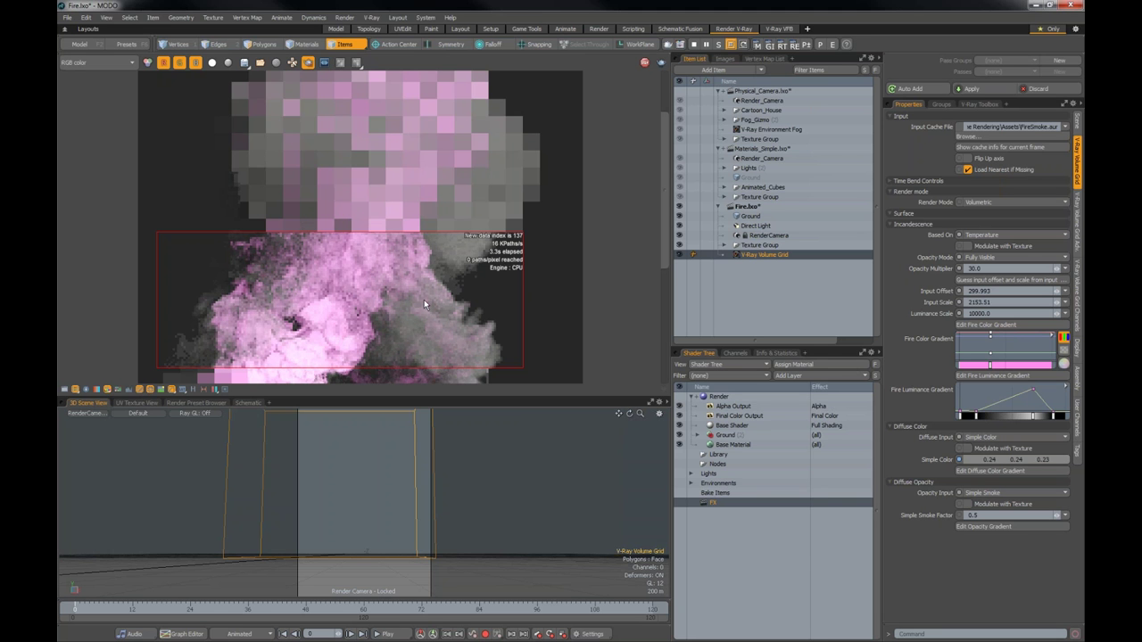
- Review the Volume Grid's advanced shading, scattering and visibility options, and turn off region rendering
click(1077, 225)
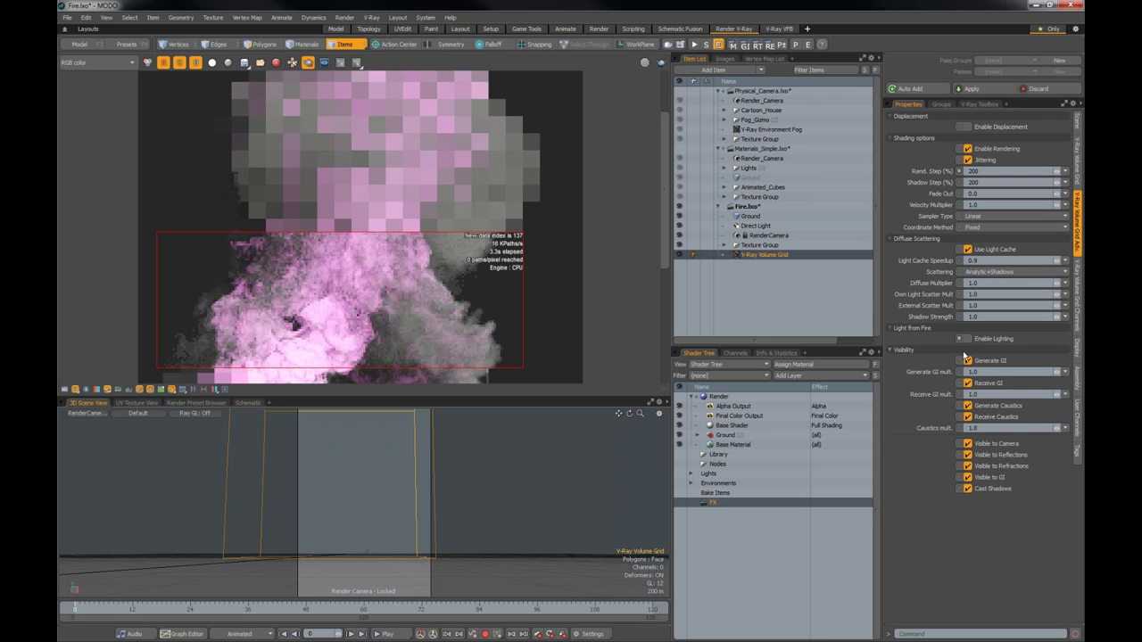
click(1076, 165)
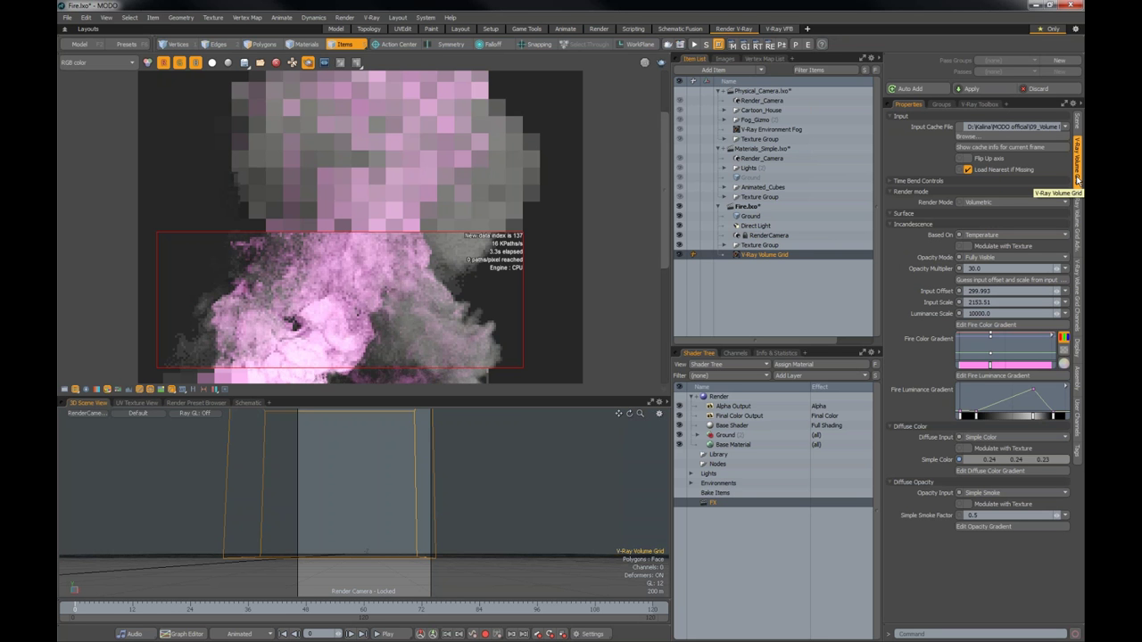
click(308, 65)
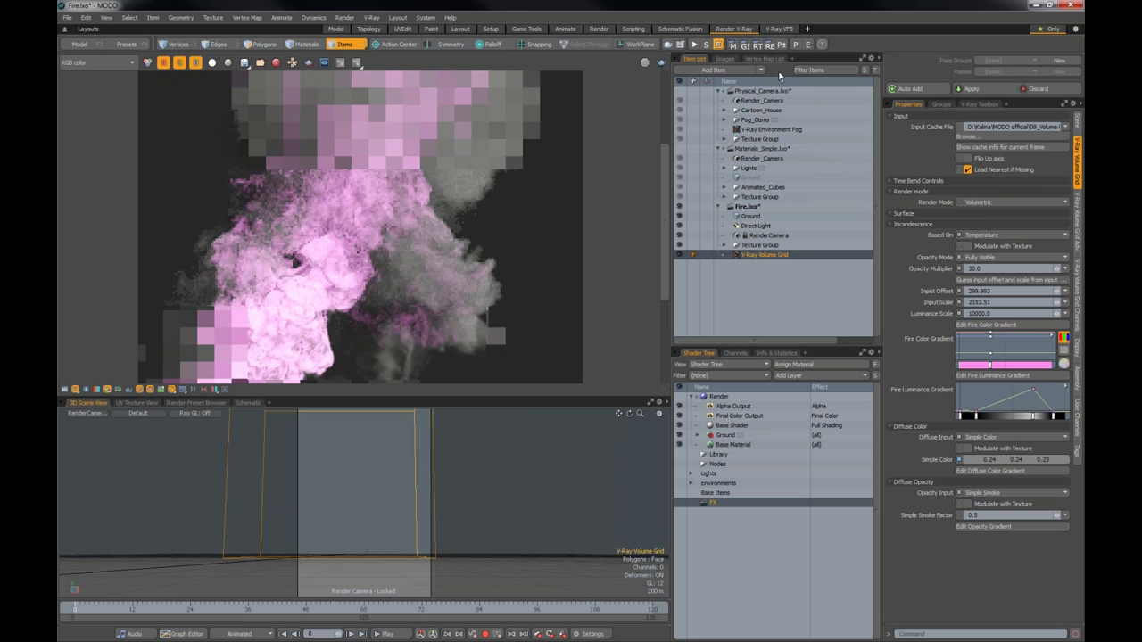
- Add a V-Ray Environment Fog to the Fire.lxo scene and restart the interactive rendering
click(730, 73)
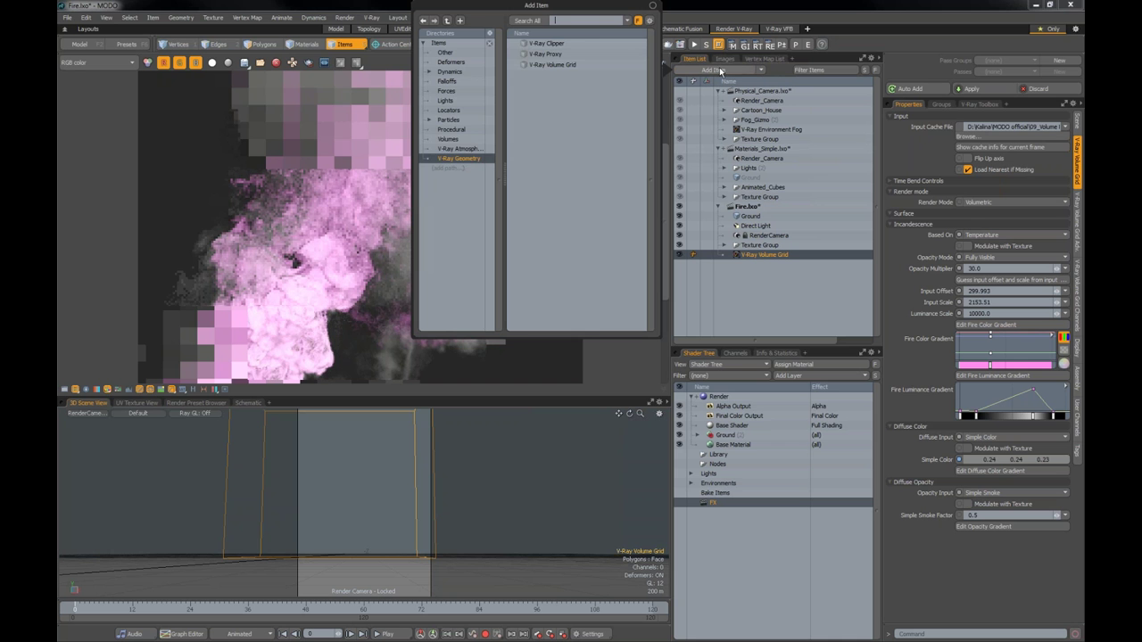
click(458, 148)
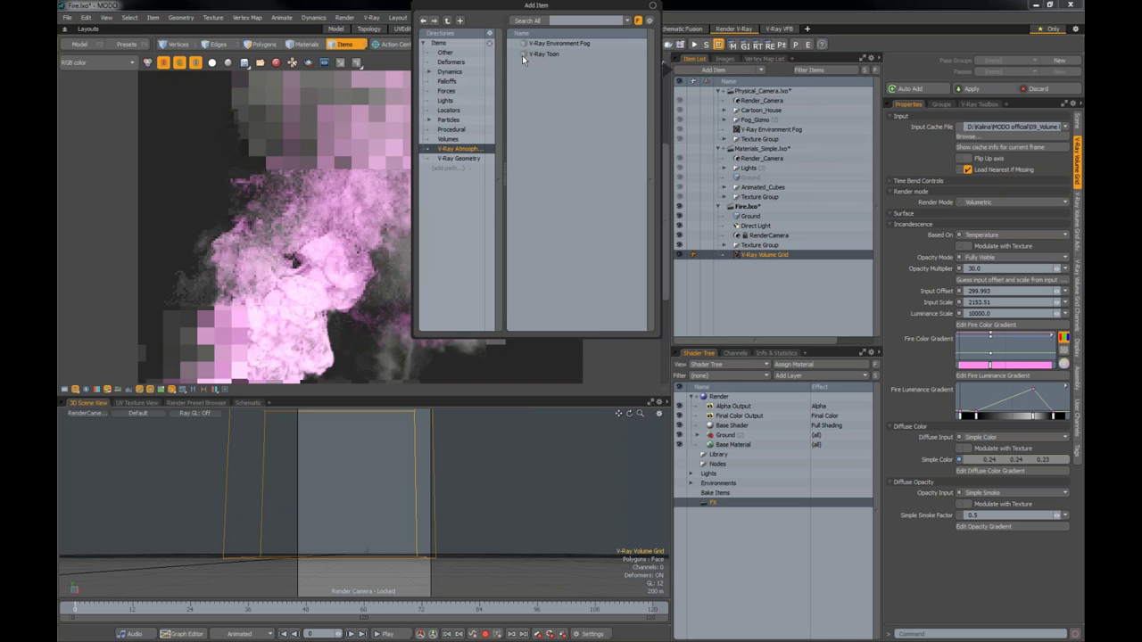
double_click(559, 45)
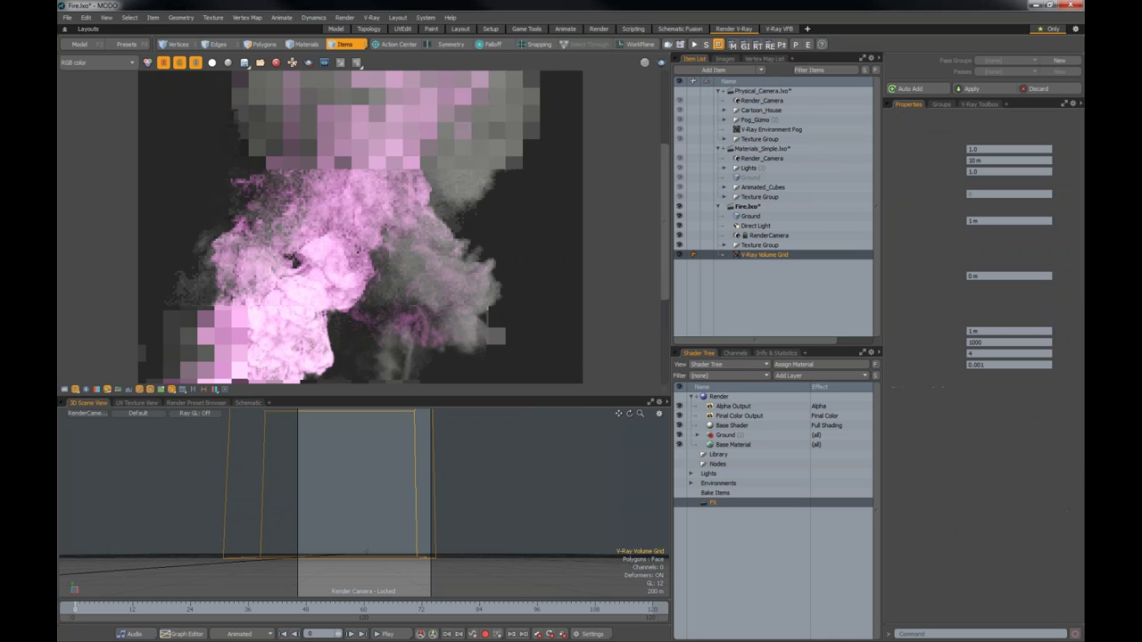
click(694, 44)
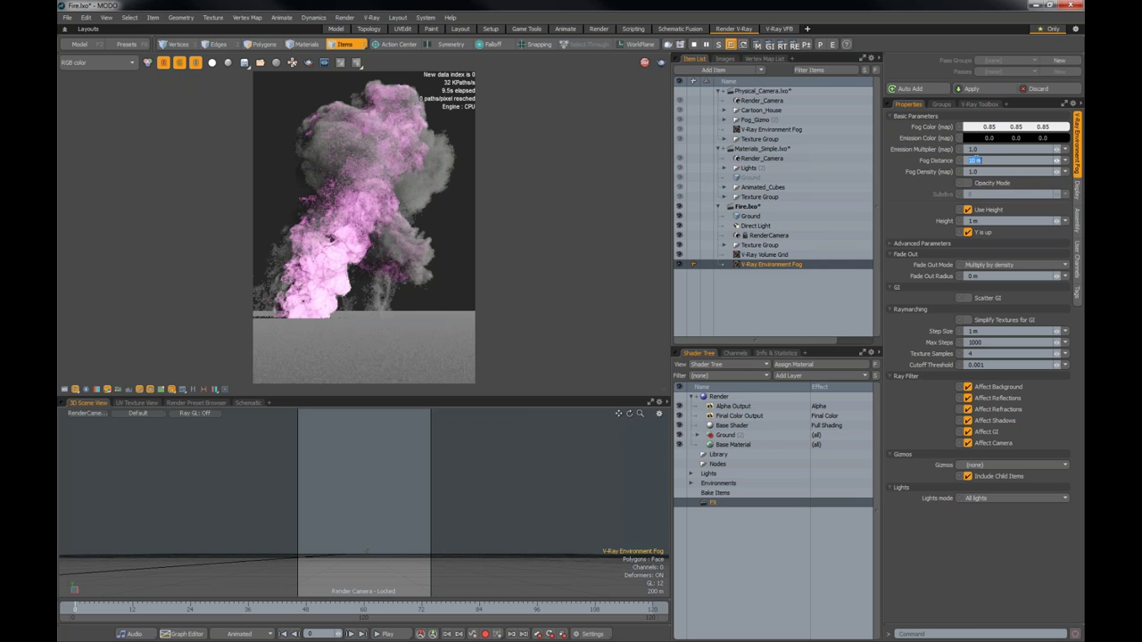
- Try an environment fog distance of 1 km, then 5 km, with a fog height of 50 m
text(000)
key(Return)
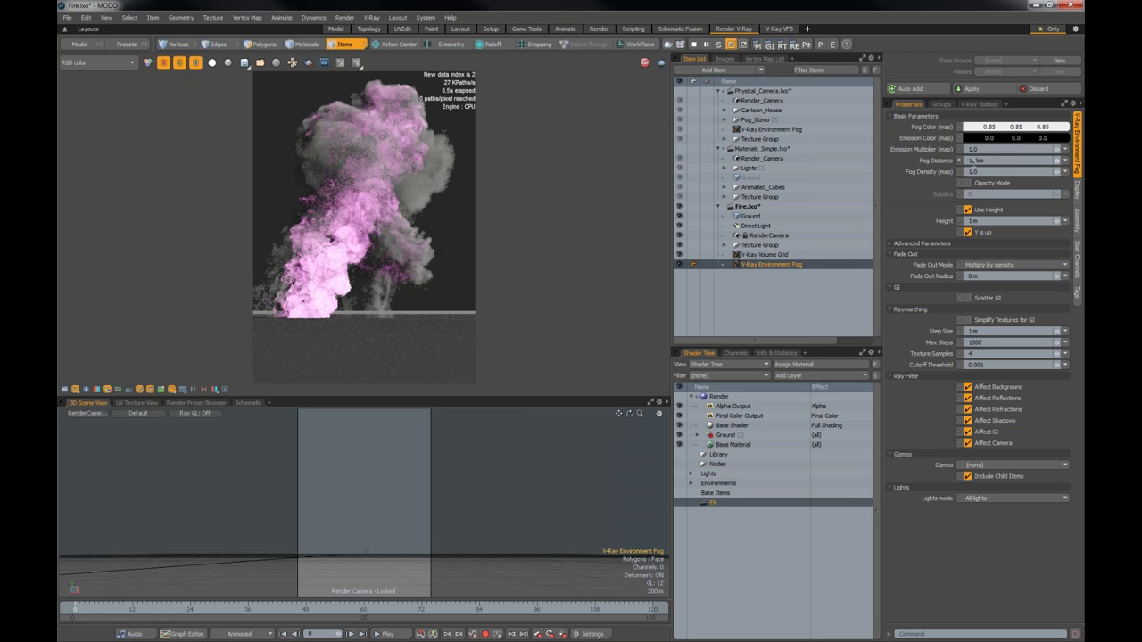
drag(976, 160, 961, 163)
text(5)
key(Return)
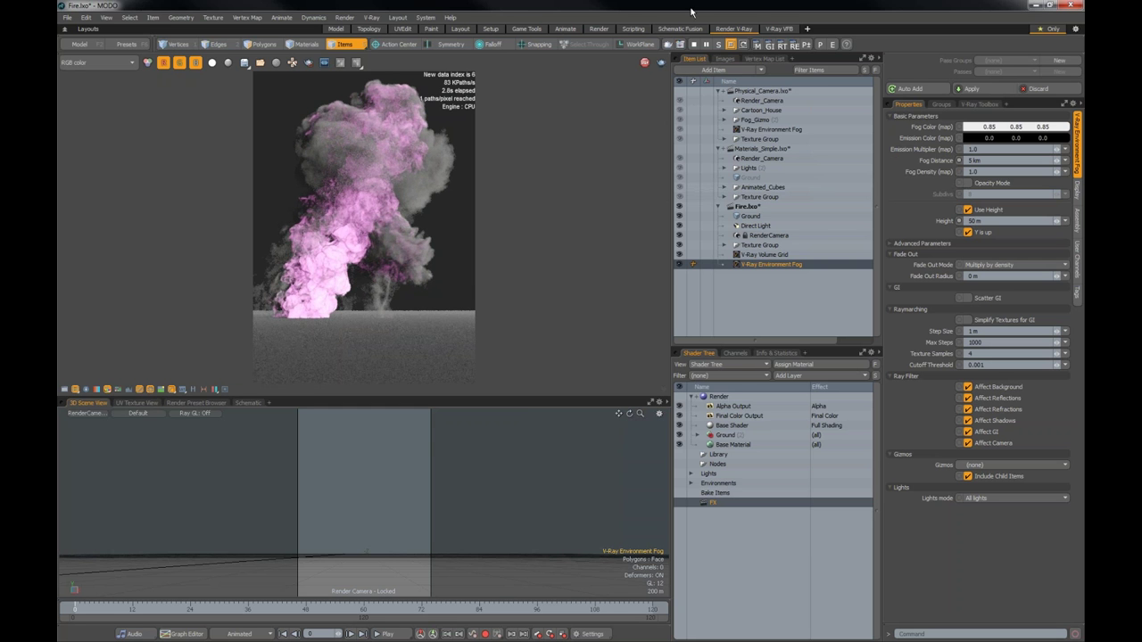
- Render only a tall region over part of the plume, and set the fog height to 500 m and distance to 2 km
click(308, 62)
drag(366, 99, 446, 361)
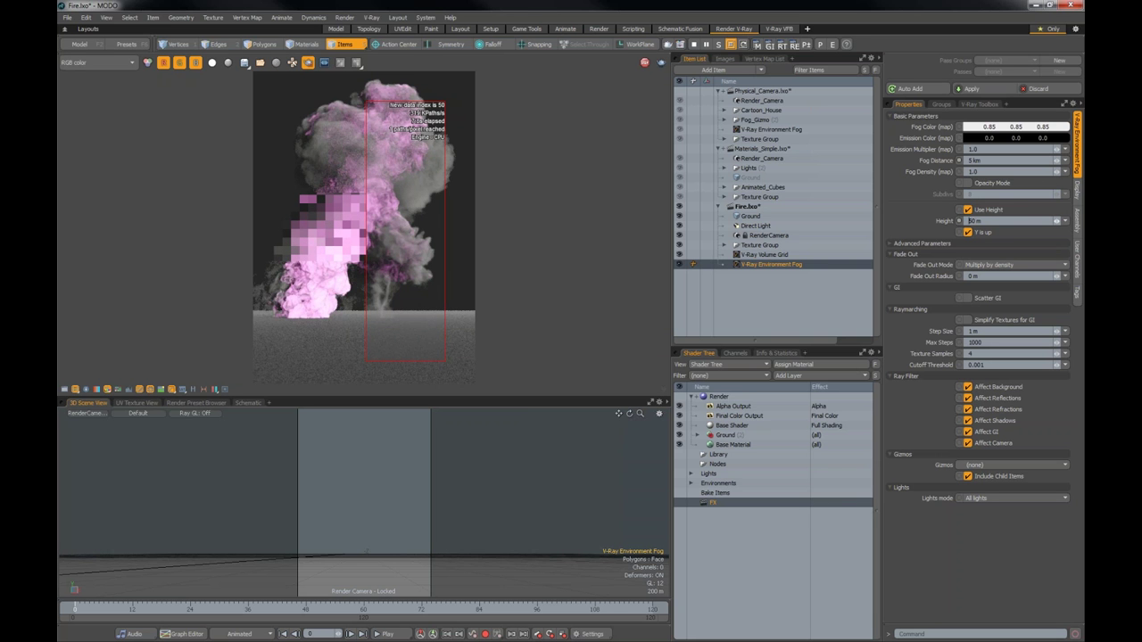
text(0)
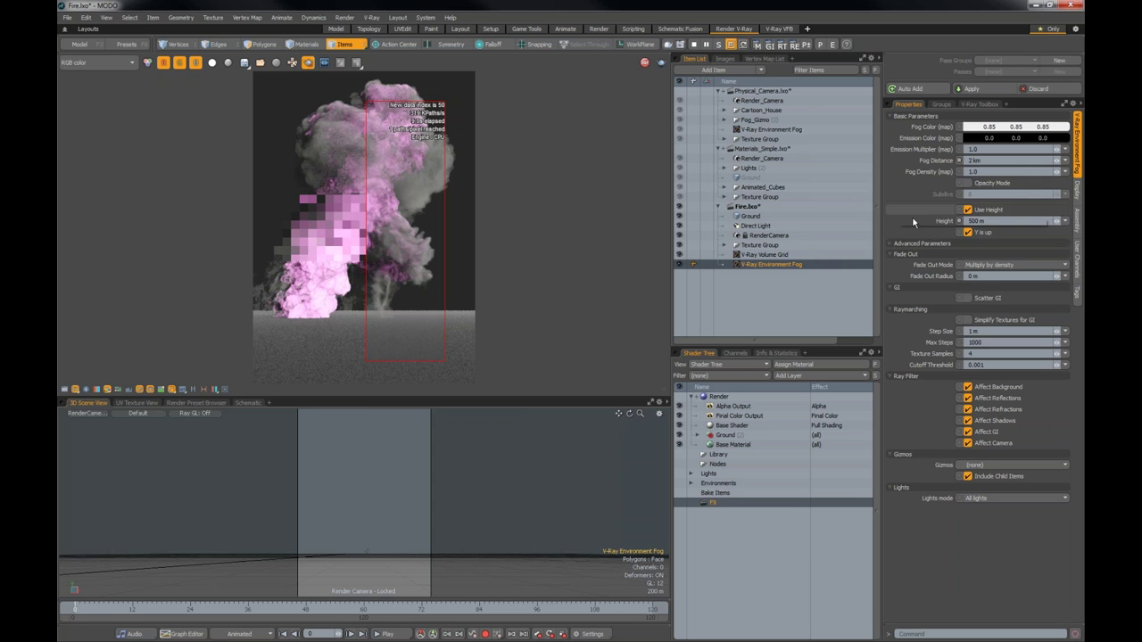
- Set the fog color to a warm 0.85, 0.78, 0.69 and stop the interactive rendering after inspecting the fog
click(966, 127)
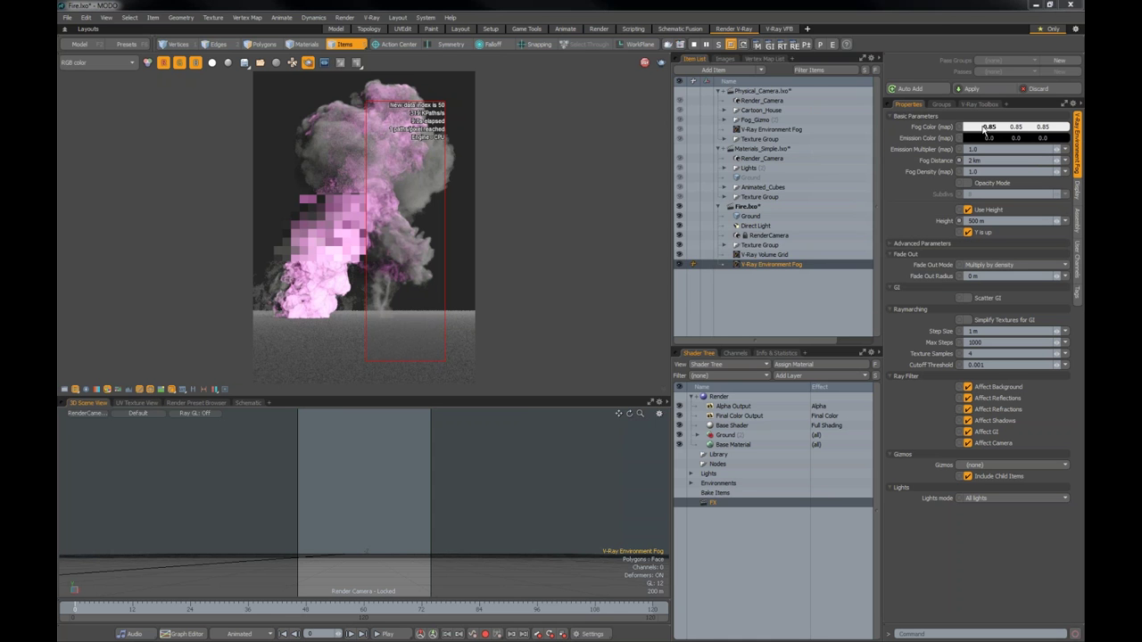
drag(708, 92, 713, 85)
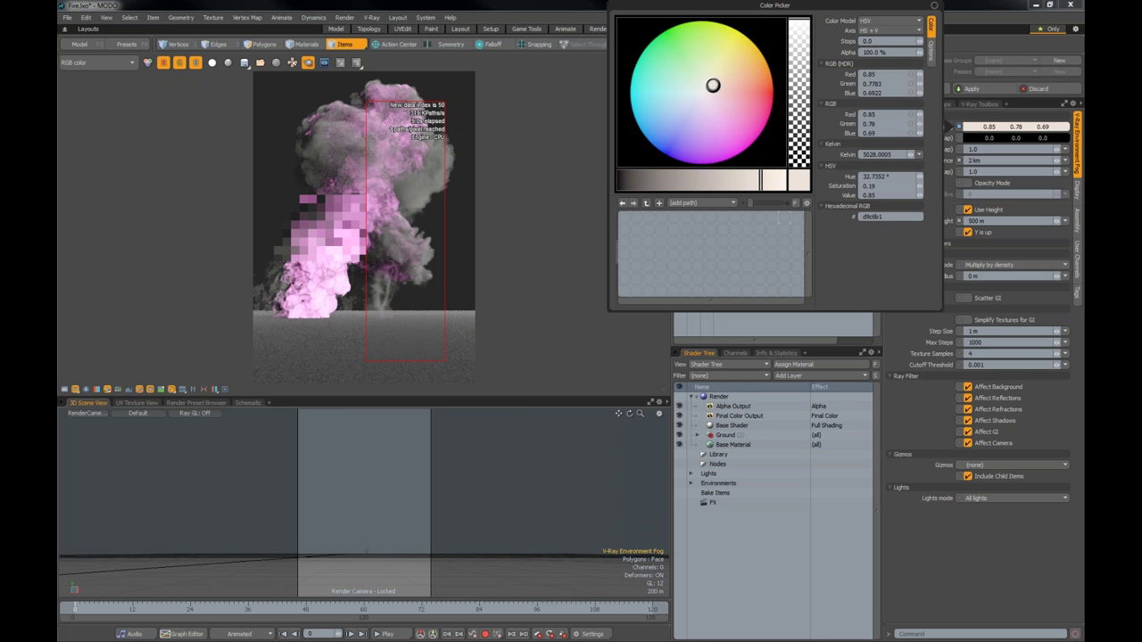
click(557, 455)
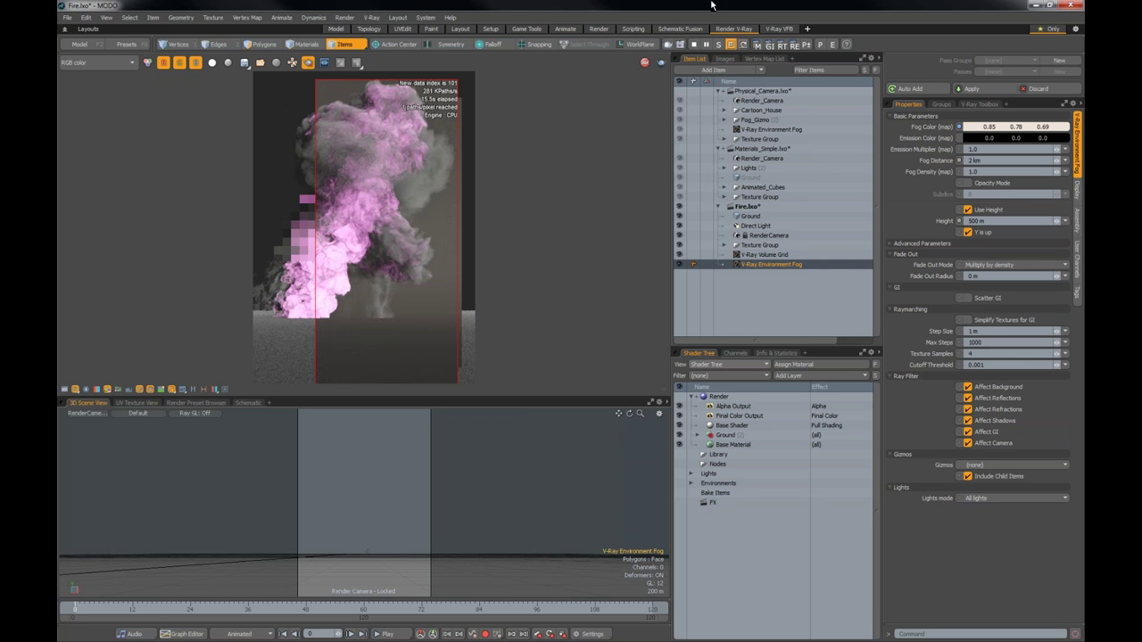
click(645, 63)
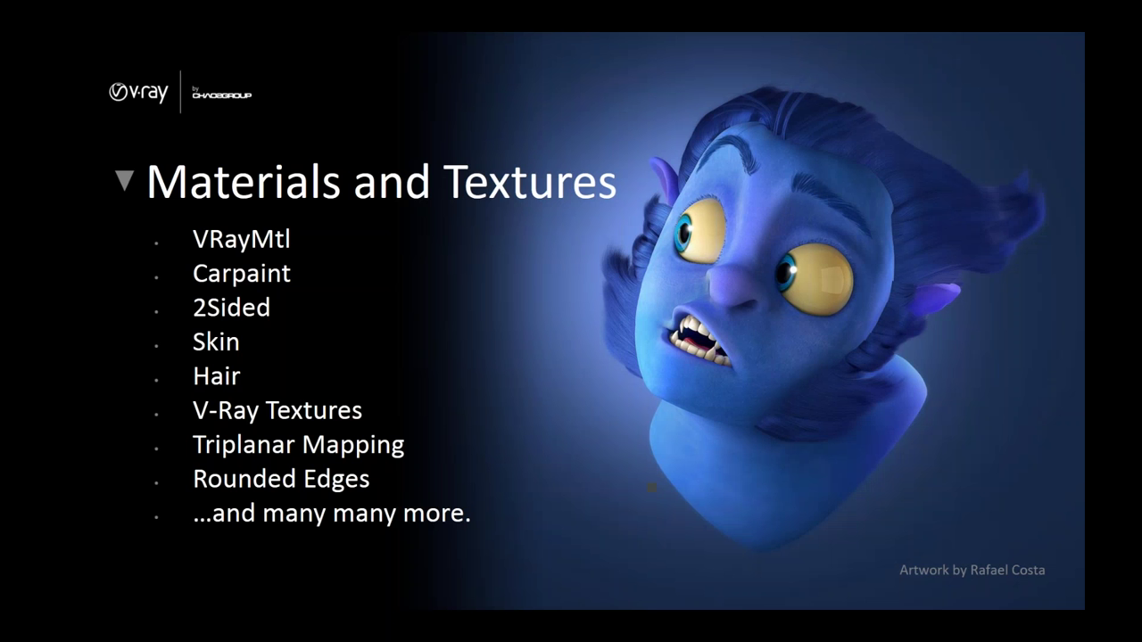
key(Right)
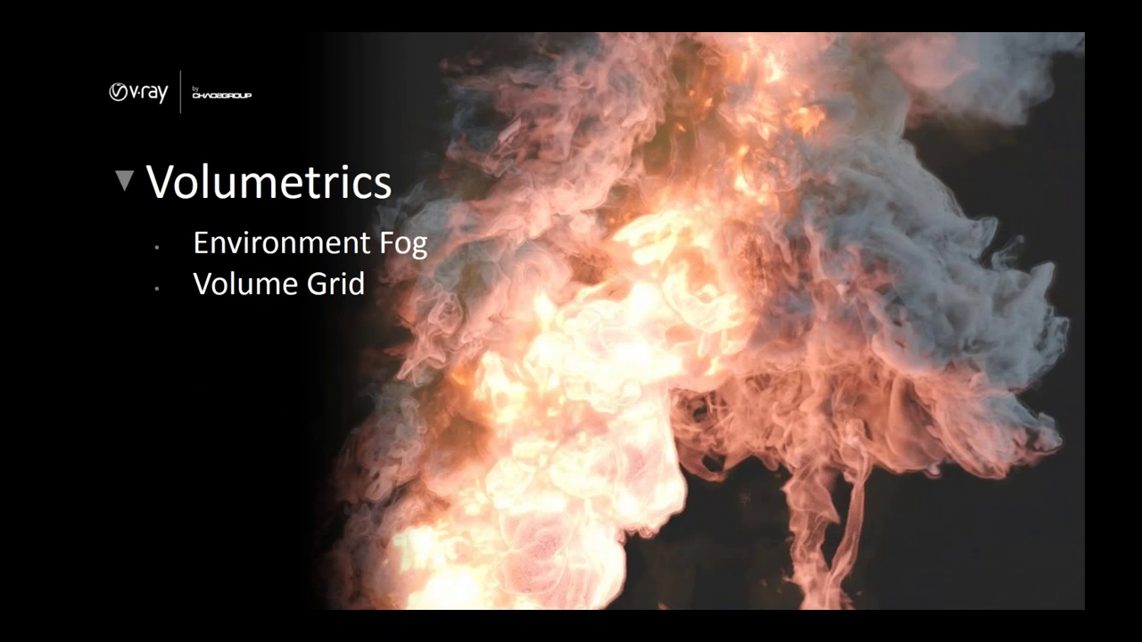
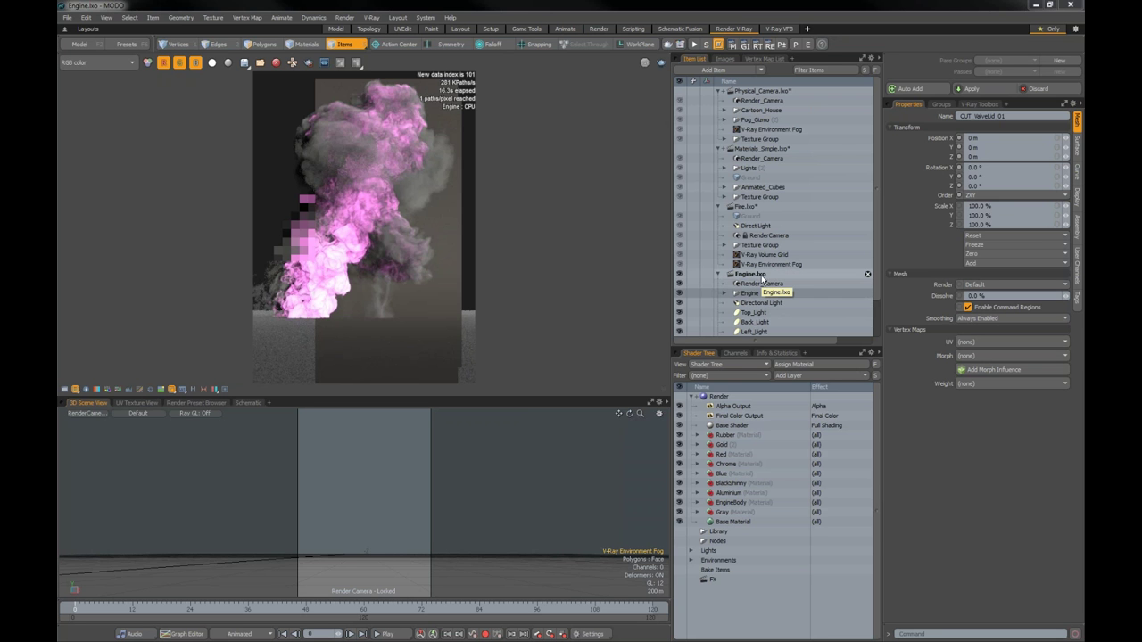
- Close the Engine.lxo scene and the Fire.lxo scene, discarding the unsaved changes to Fire.lxo
right_click(748, 275)
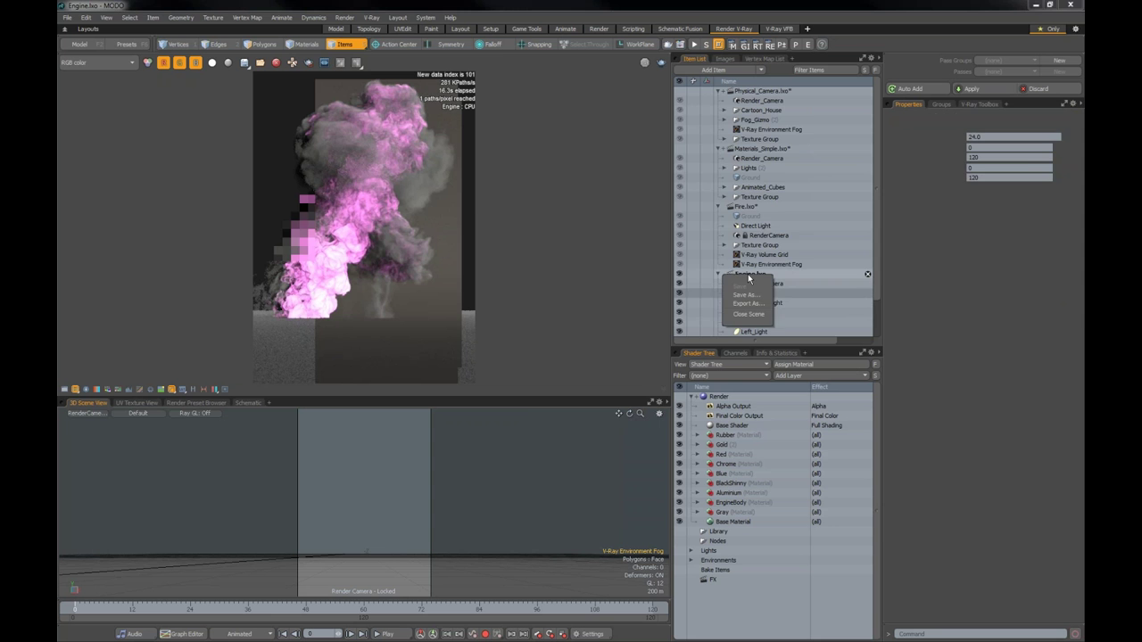
click(752, 304)
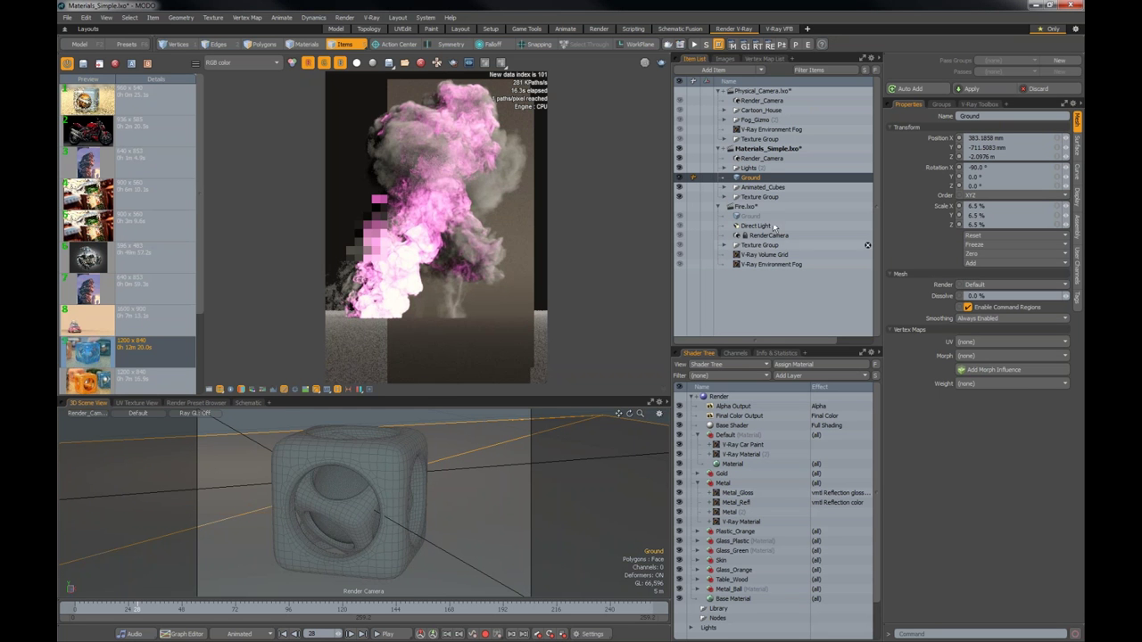
right_click(741, 211)
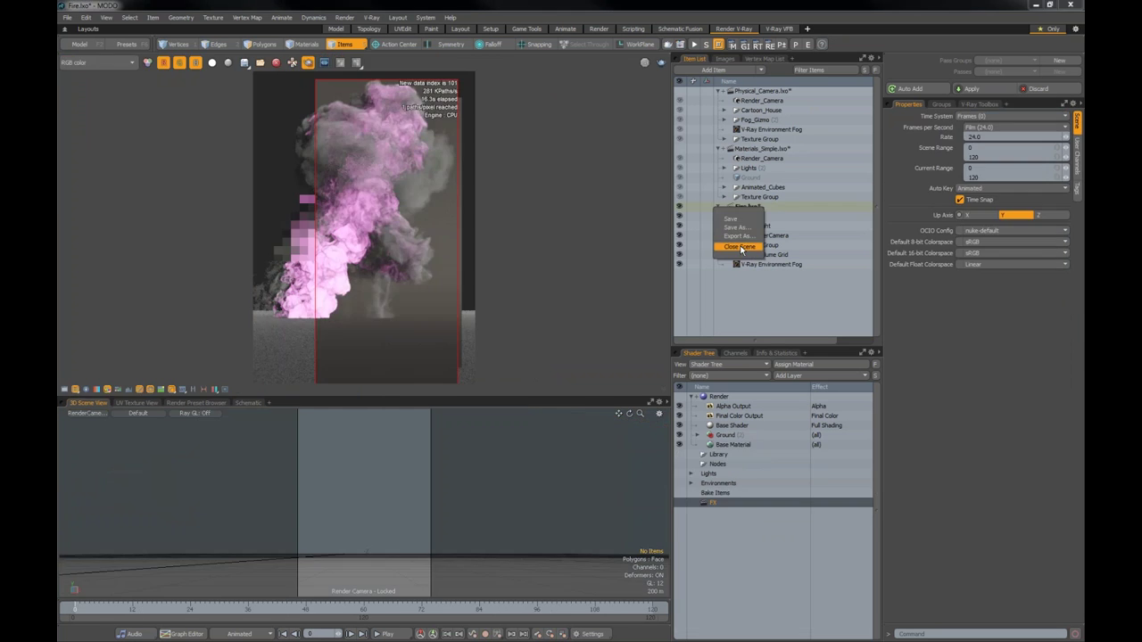
click(740, 248)
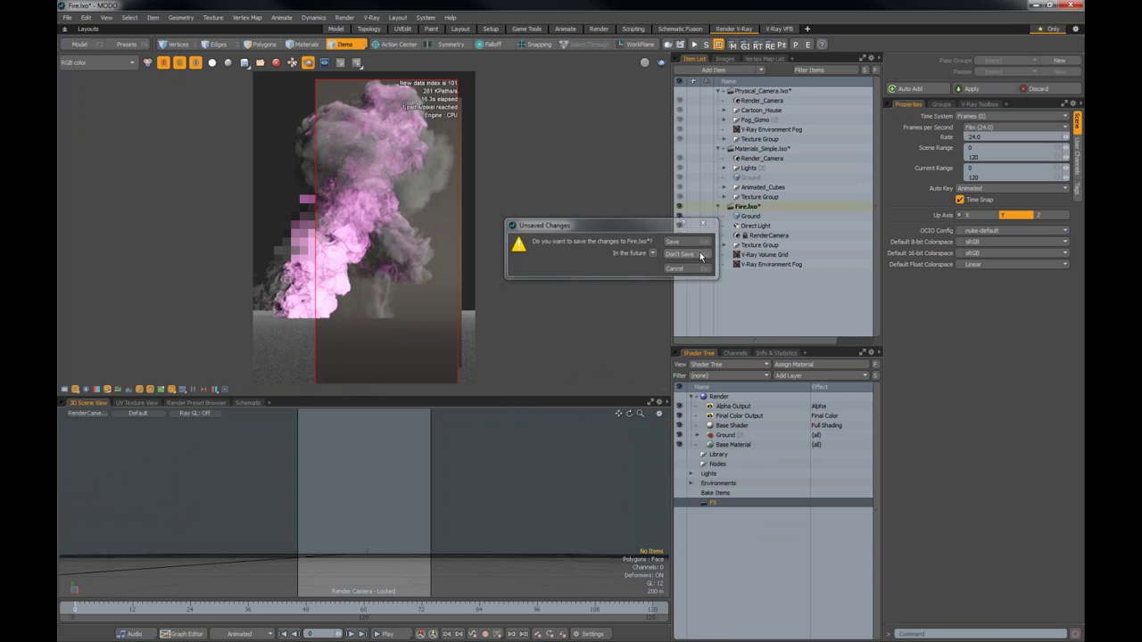
click(689, 257)
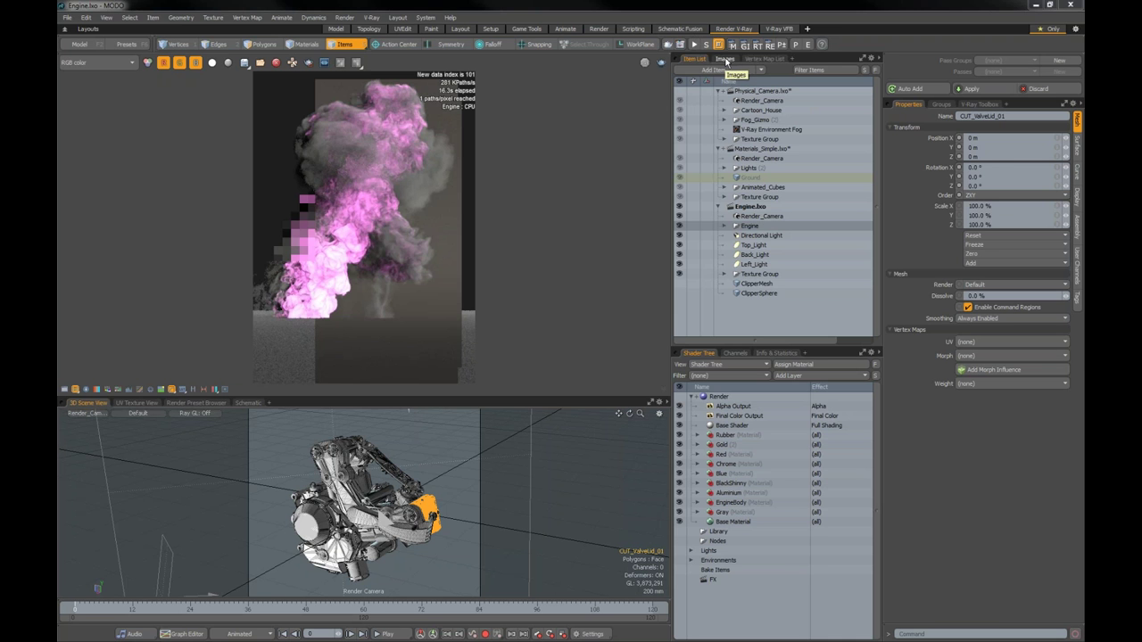
- Select the Back_Light in the reopened Engine.lxo scene and start the V-Ray interactive rendering
click(695, 45)
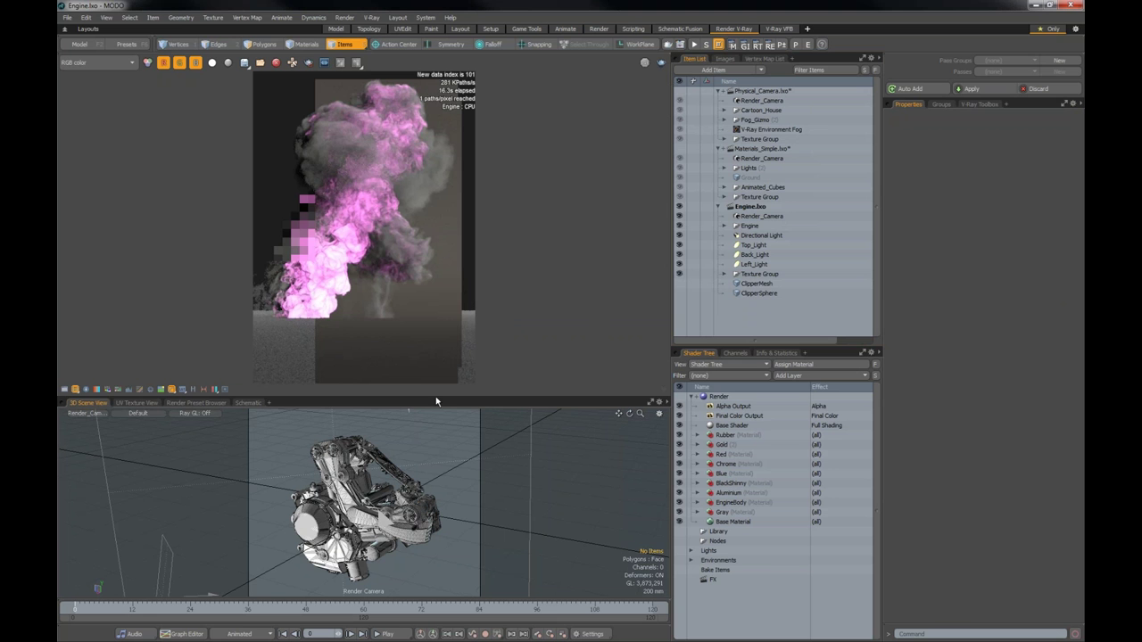
click(536, 217)
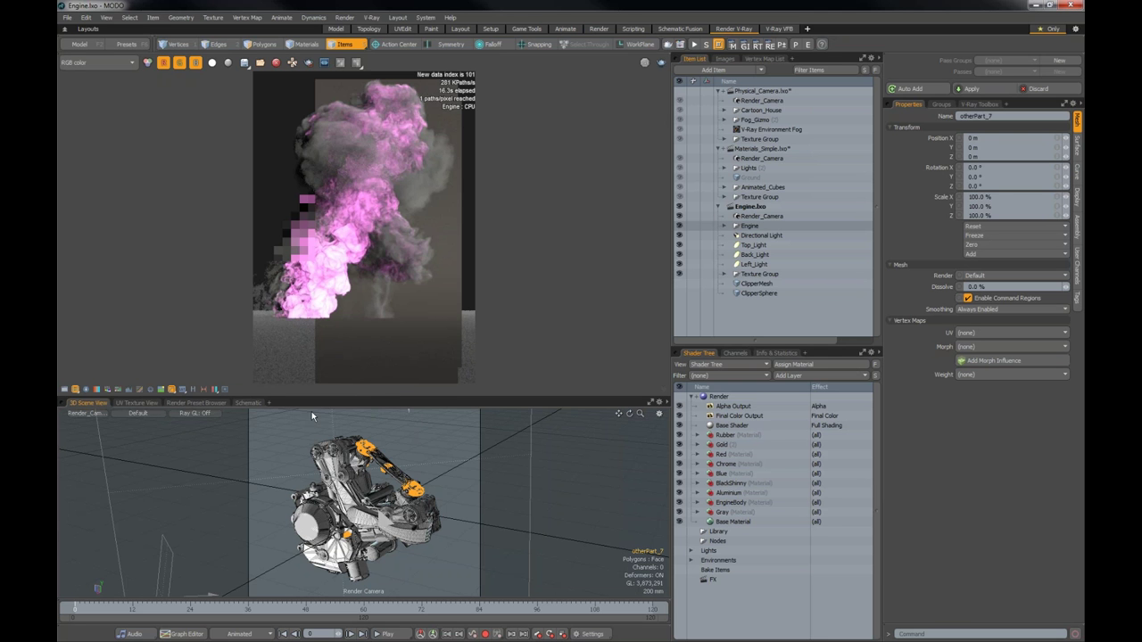
click(754, 254)
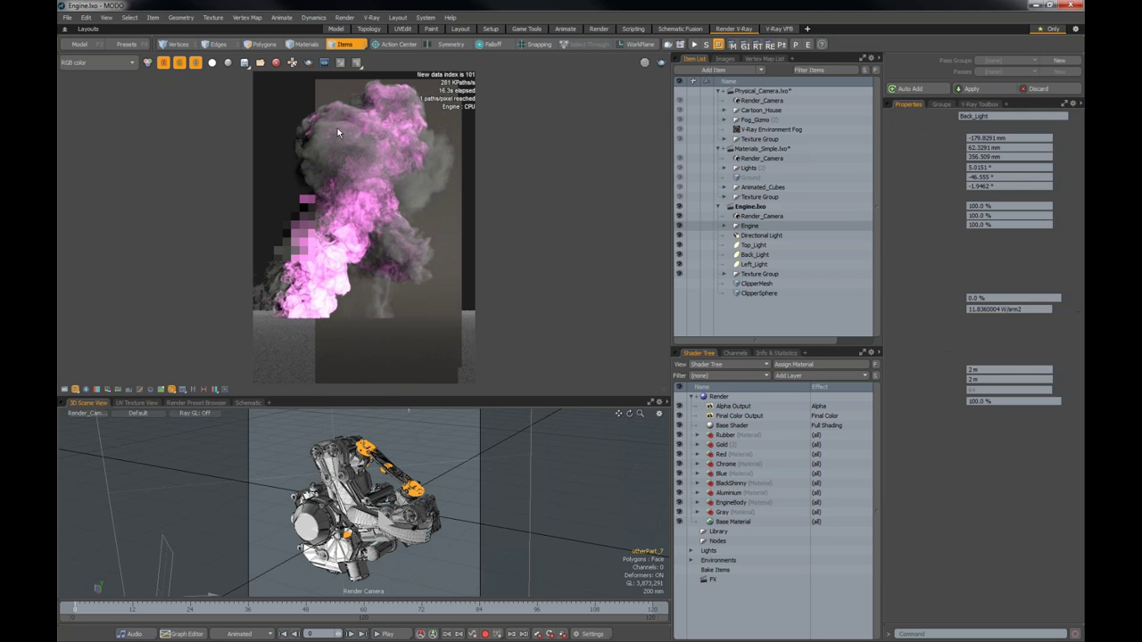
click(696, 43)
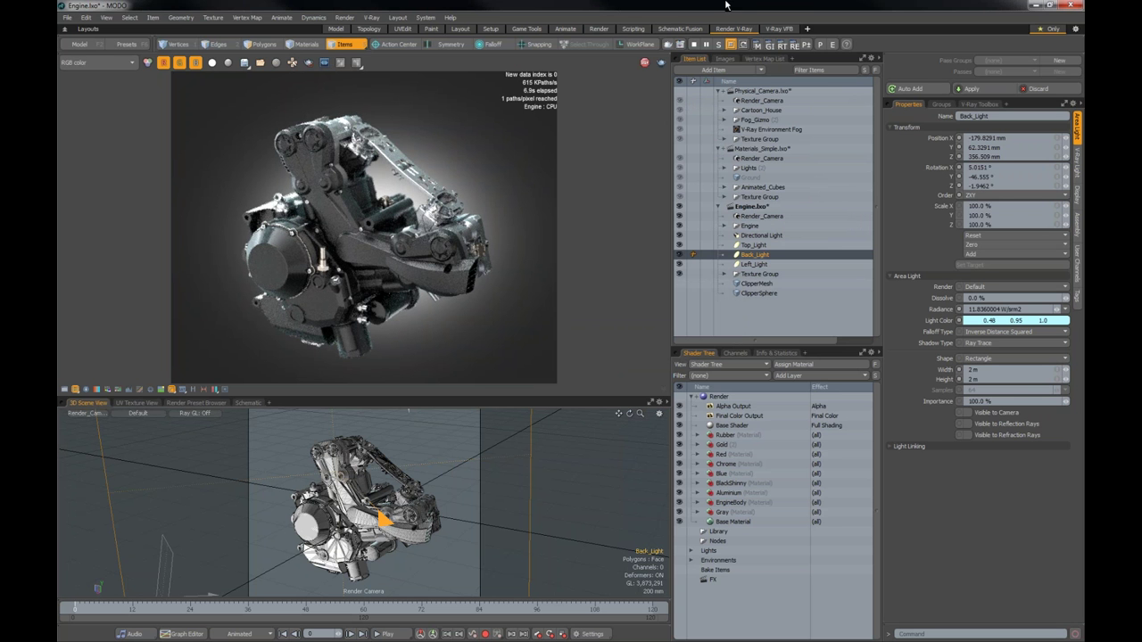
- Add a V-Ray Clipper from the V-Ray geometry items to the Engine.lxo scene and close the item browser
click(714, 70)
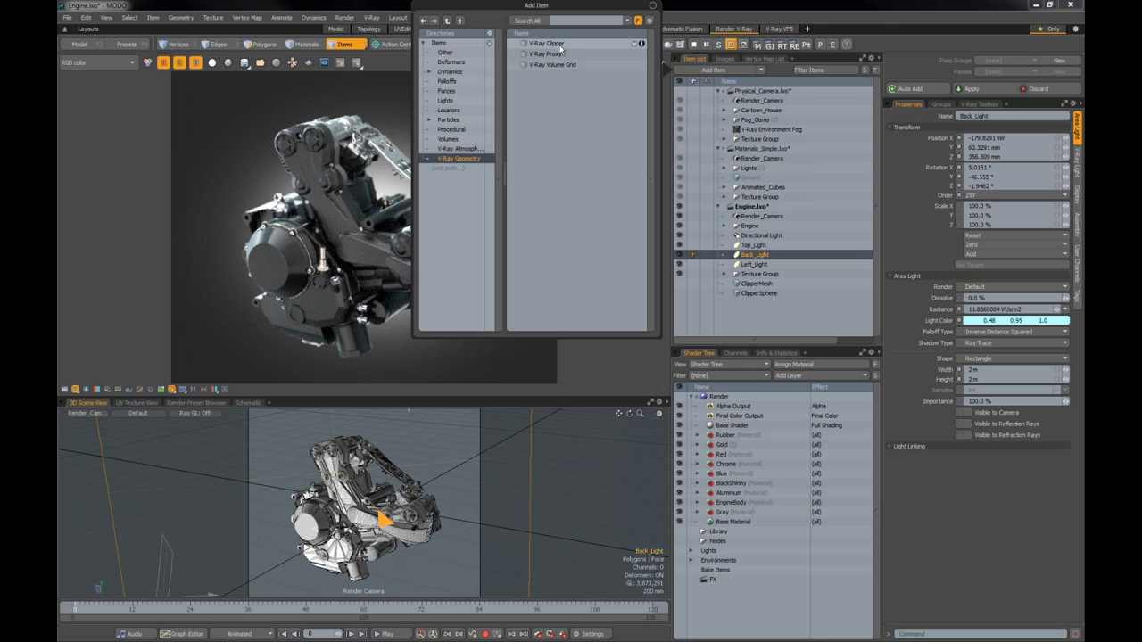
click(564, 42)
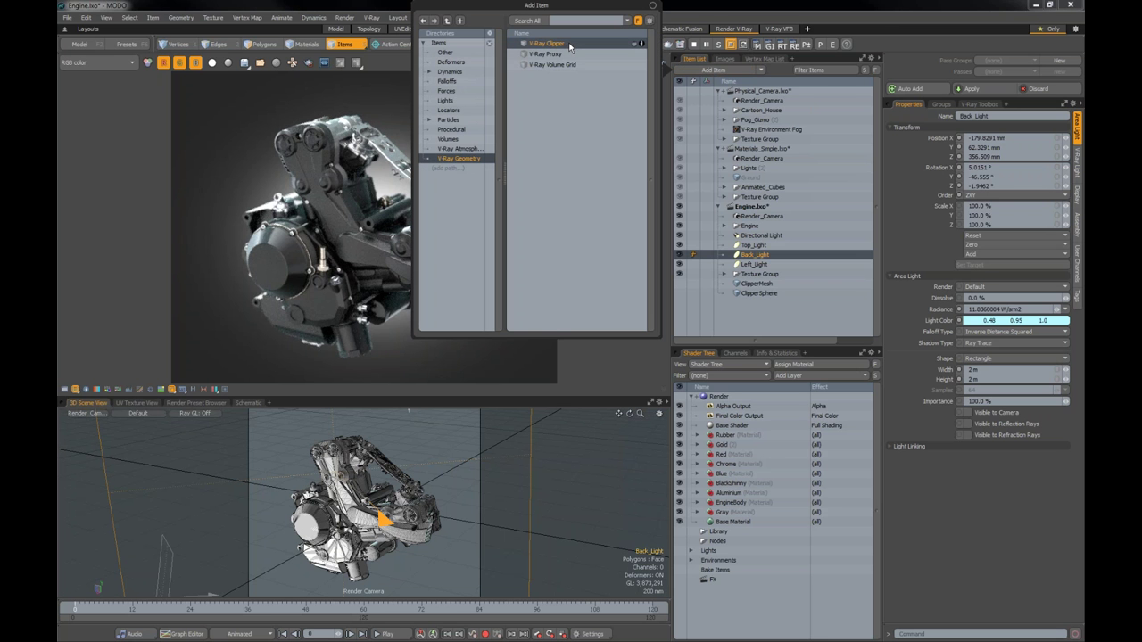
drag(566, 49, 749, 235)
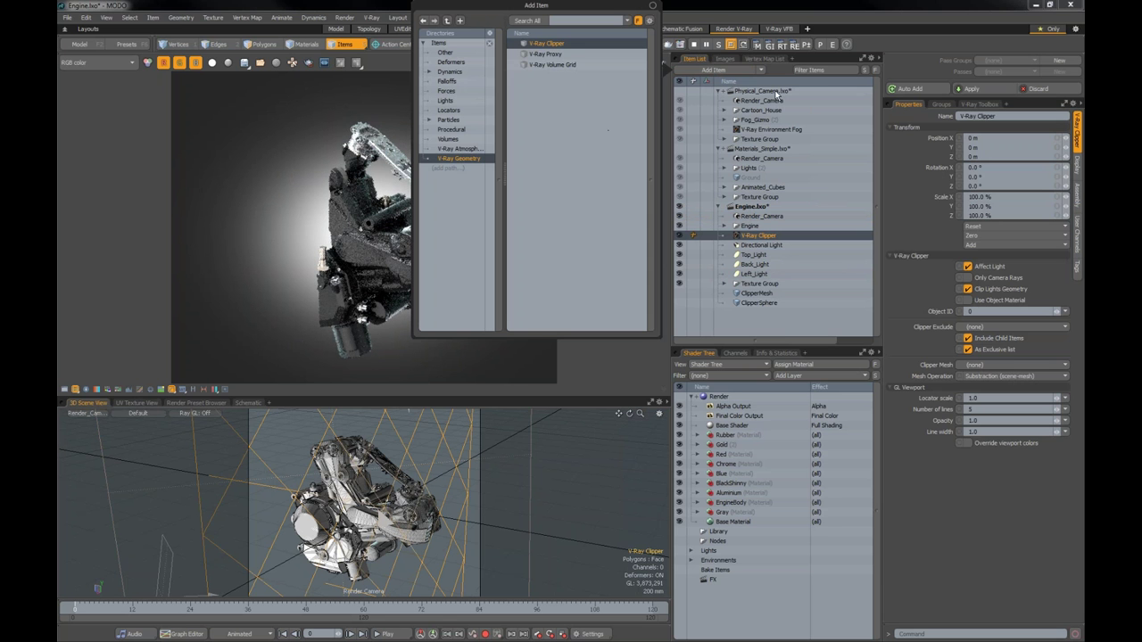
drag(614, 3, 627, 13)
click(665, 15)
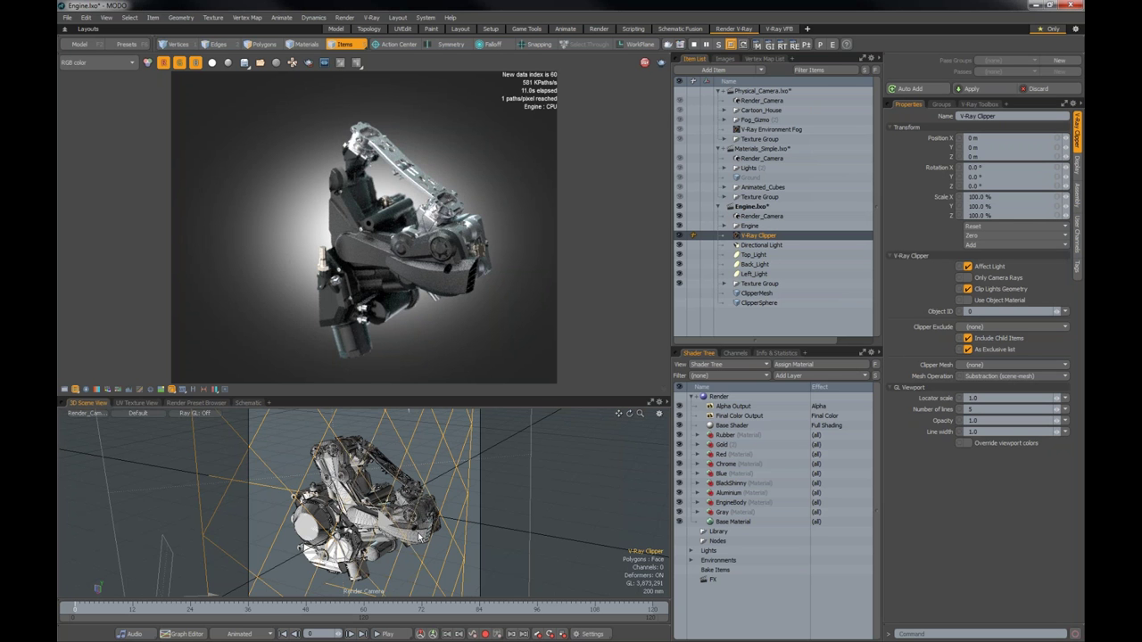
- Move the V-Ray Clipper along its Z axis to a position of 450 mm
click(456, 438)
click(396, 457)
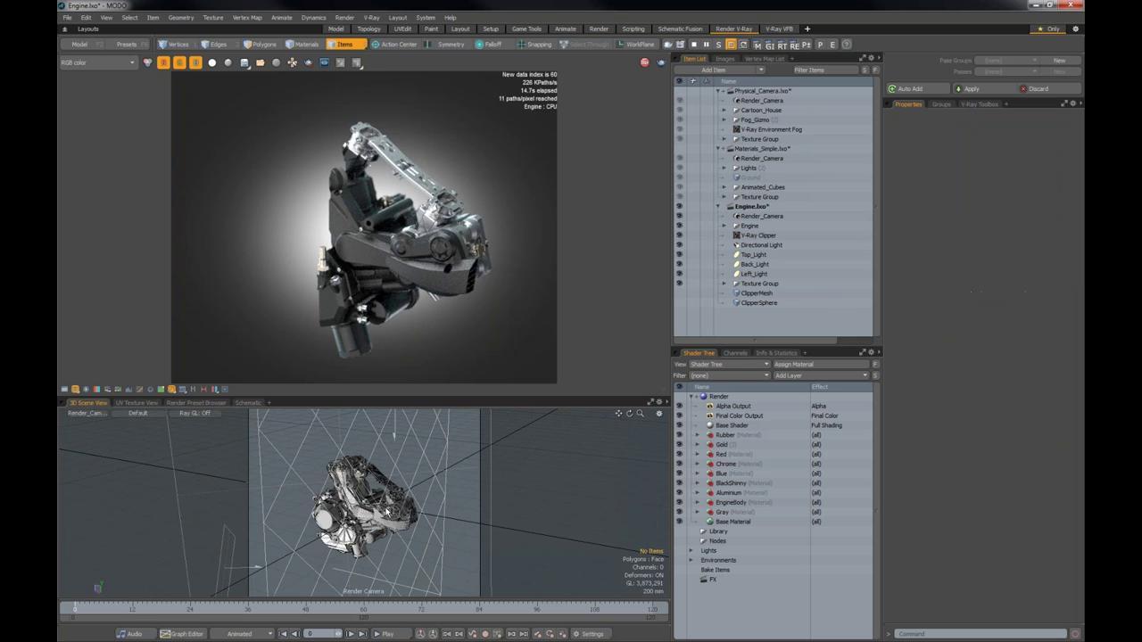
click(396, 457)
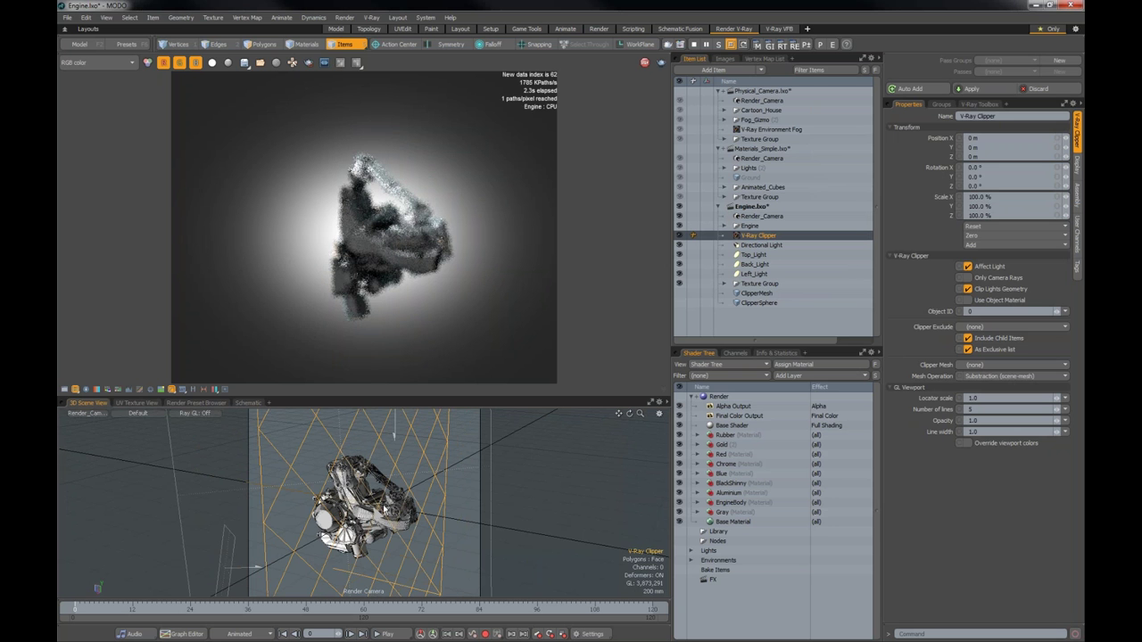
click(603, 442)
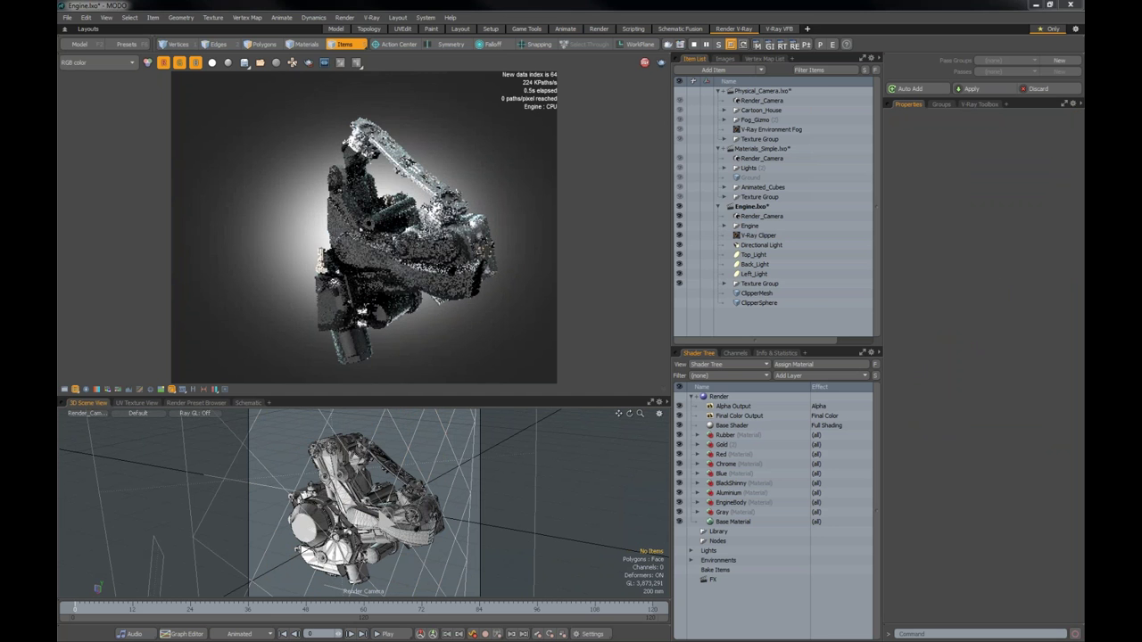
click(412, 449)
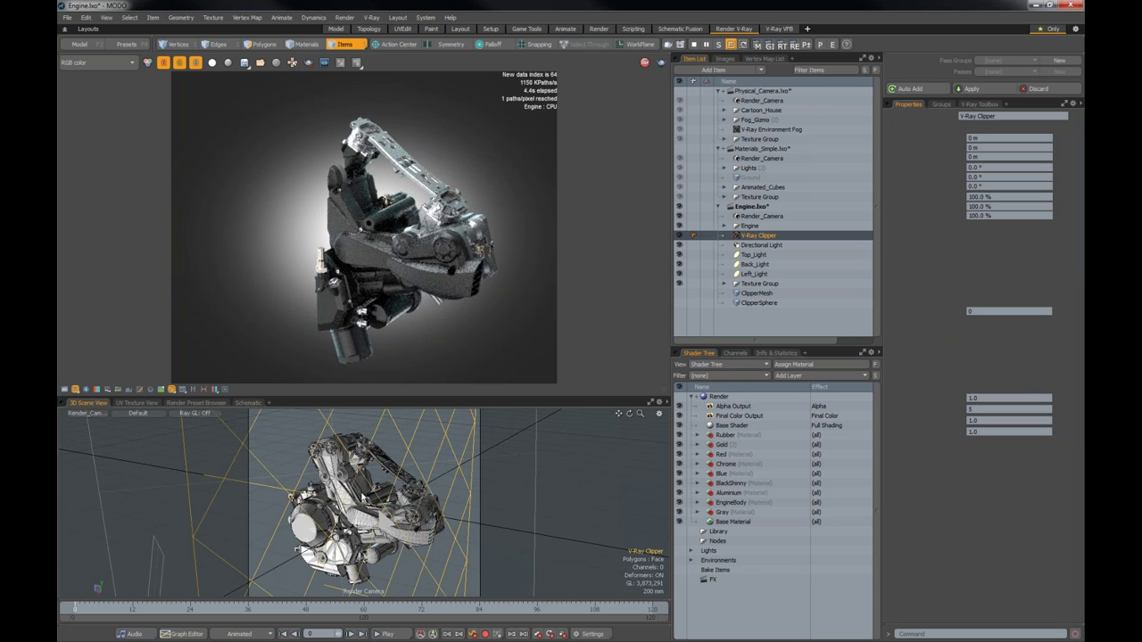
key(y)
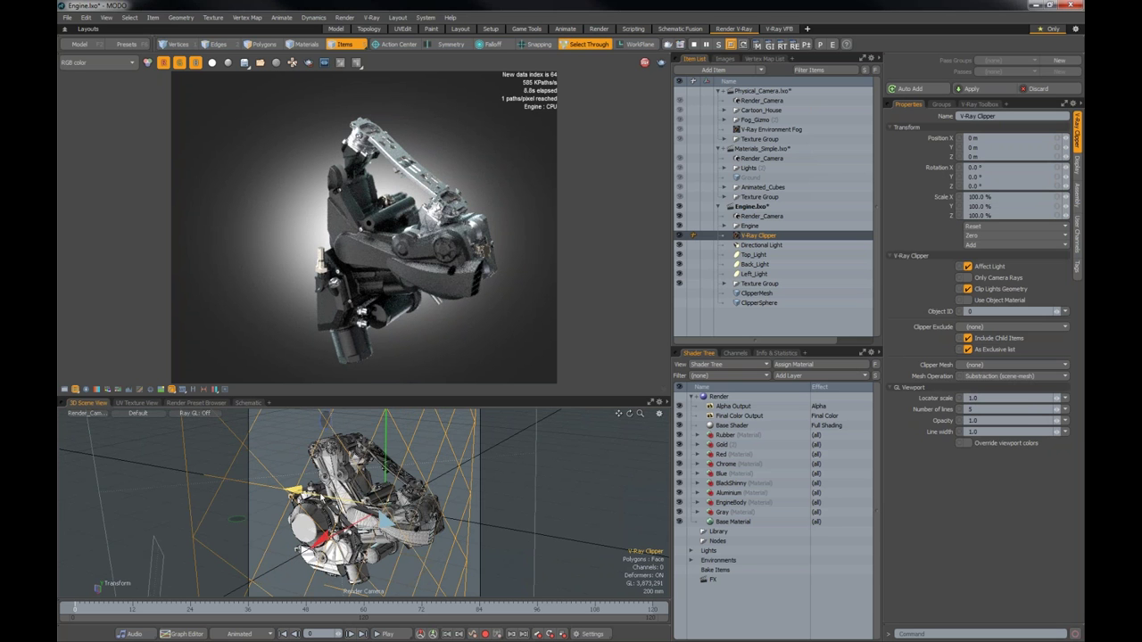
drag(294, 489, 191, 472)
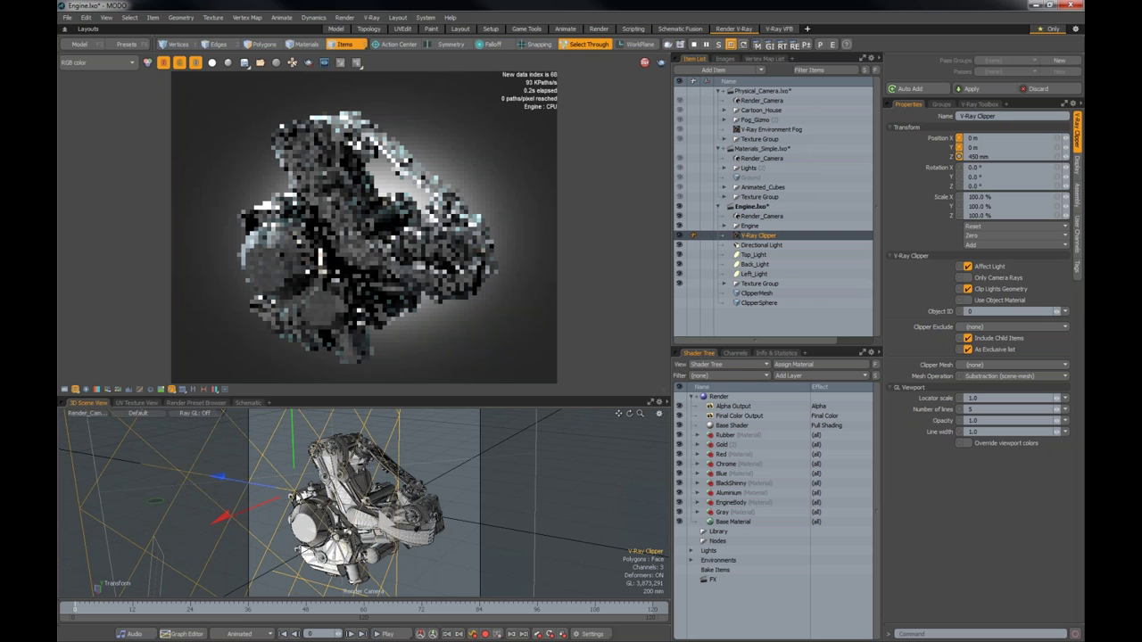
- Place the V-Ray Clipper at 200 mm in Z and rotate it to 59.5° about Y
key(e)
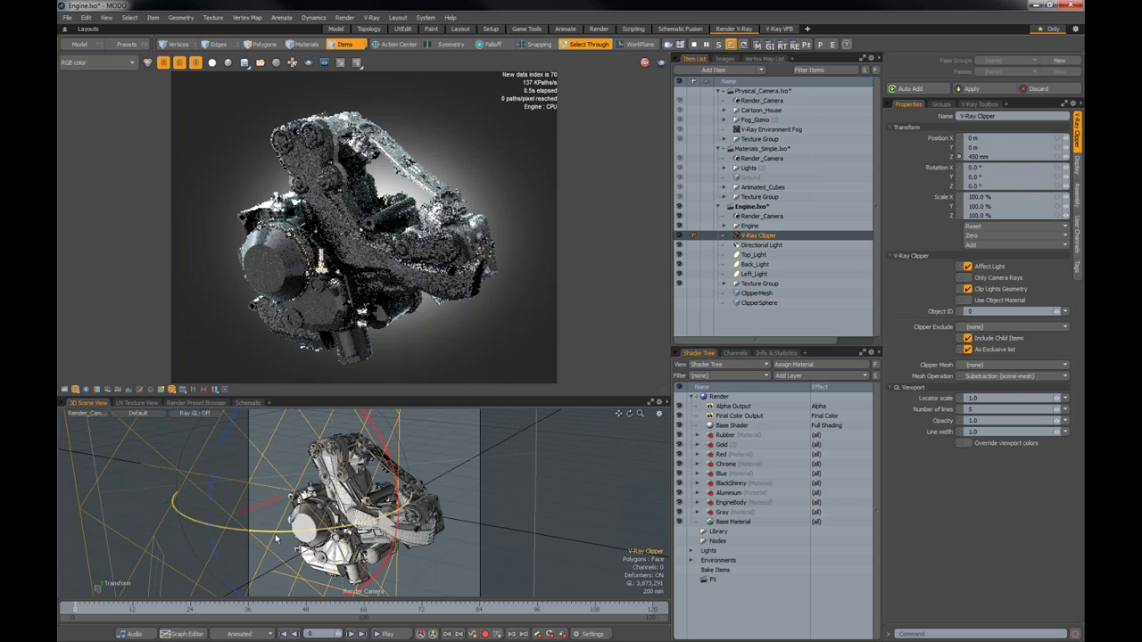
drag(277, 536, 603, 470)
key(w)
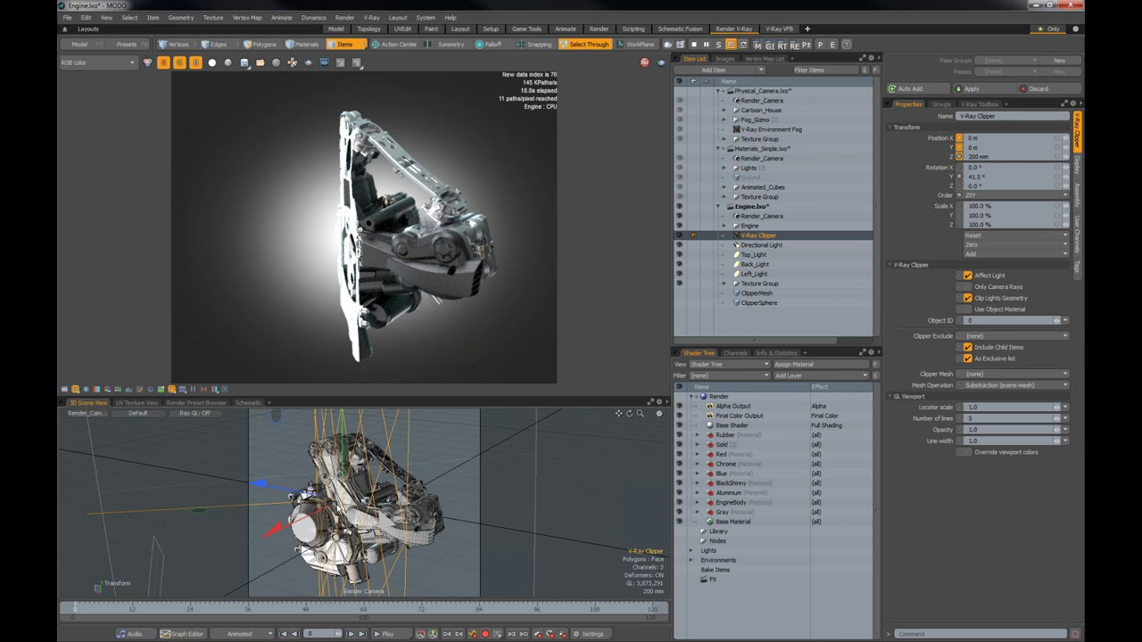
key(e)
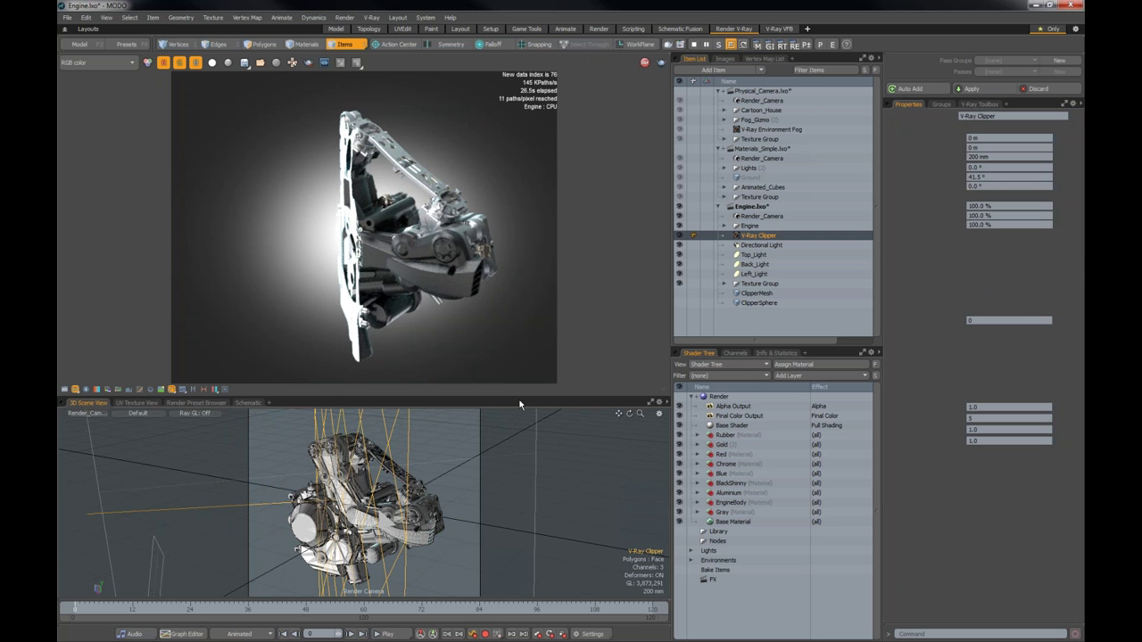
key(e)
drag(371, 544, 270, 544)
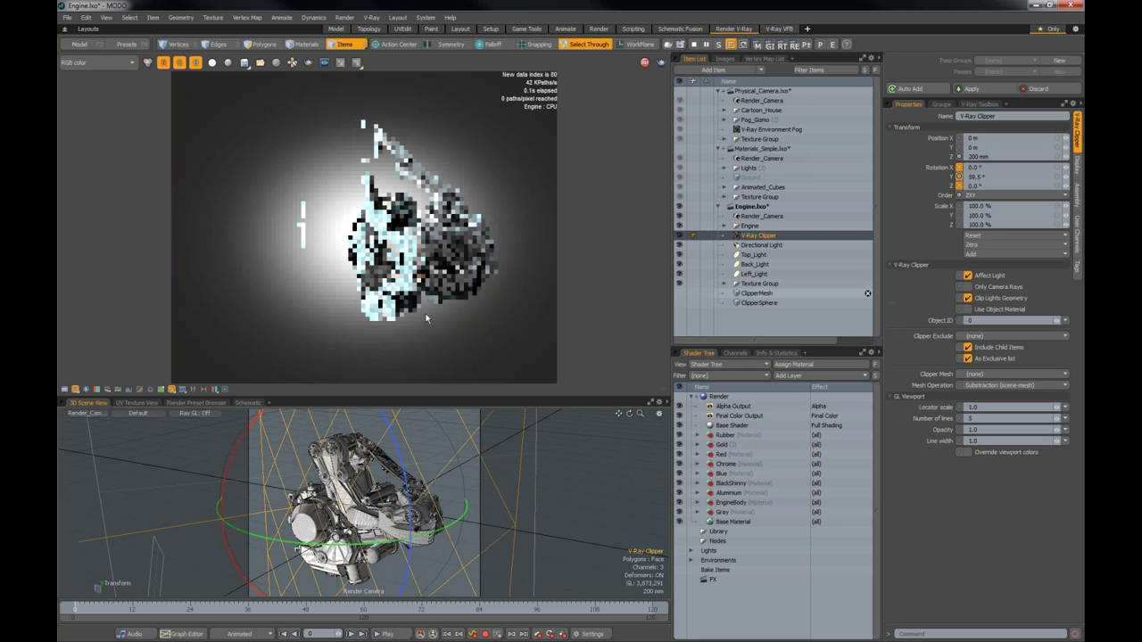
- Enable Use Object Material on the V-Ray Clipper and inspect the engine's cut surfaces up close in the render
click(969, 311)
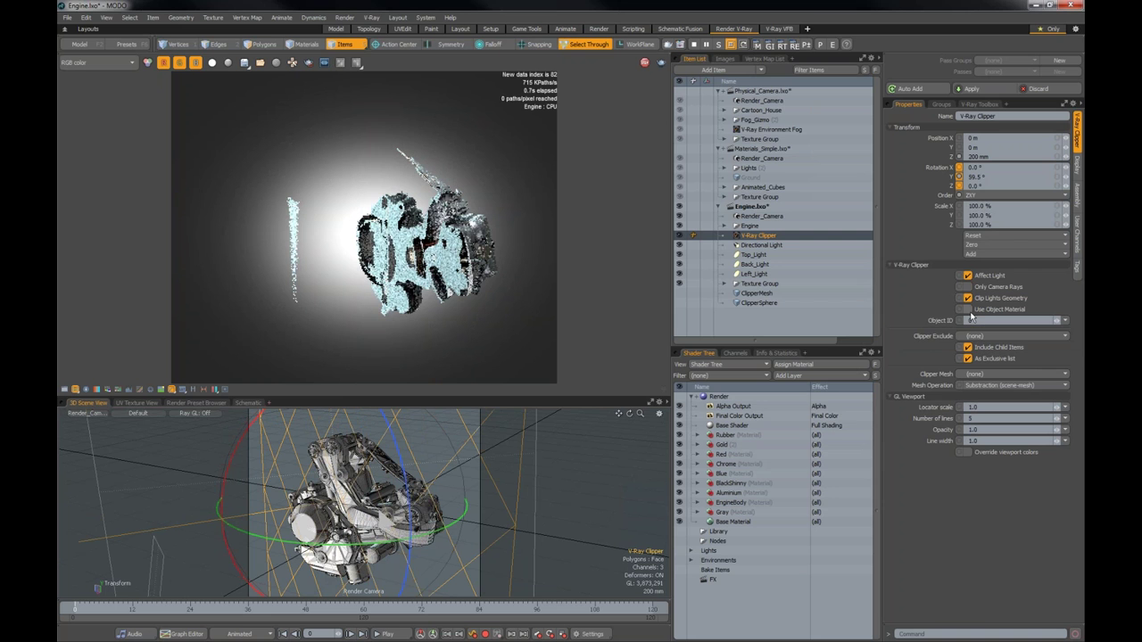
click(459, 506)
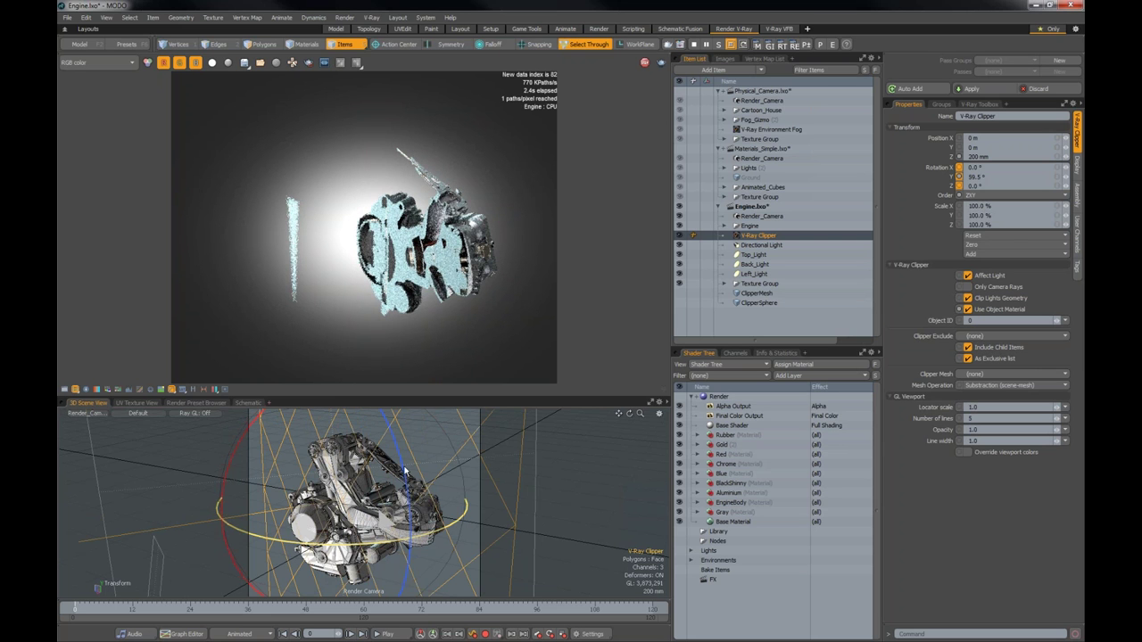
key(w)
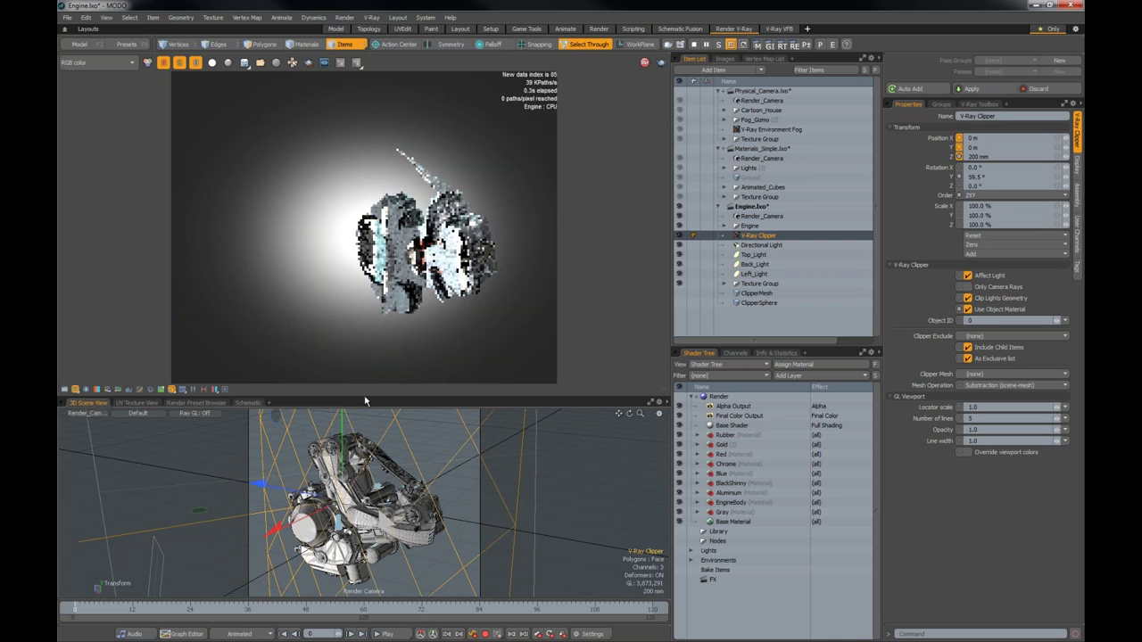
scroll(399, 248, up, 2)
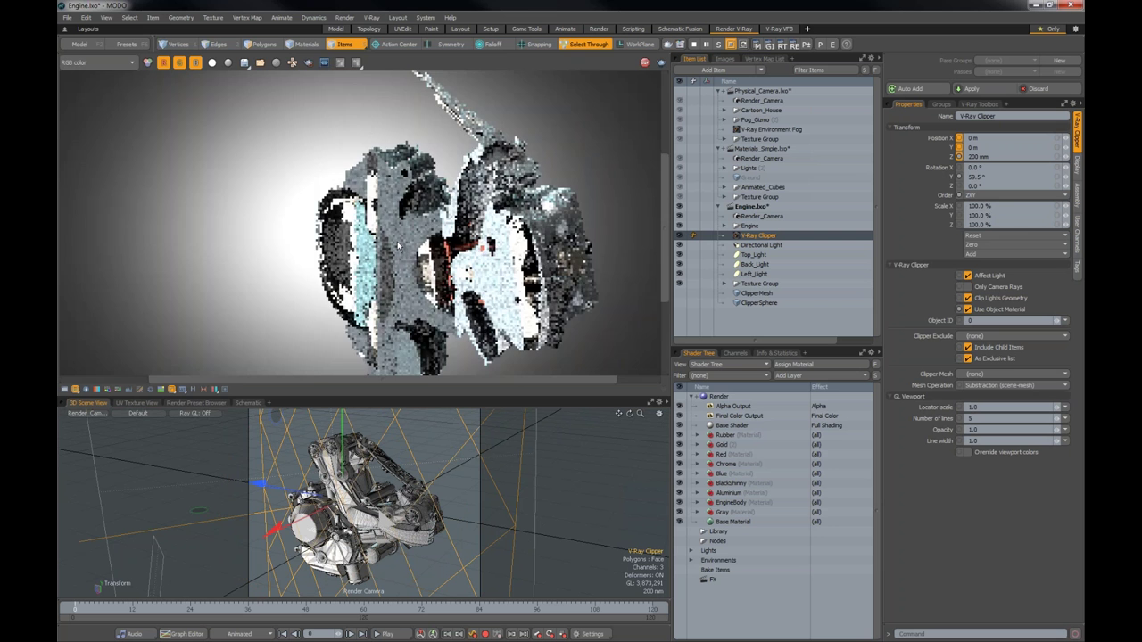
scroll(398, 246, up, 2)
scroll(340, 222, down, 2)
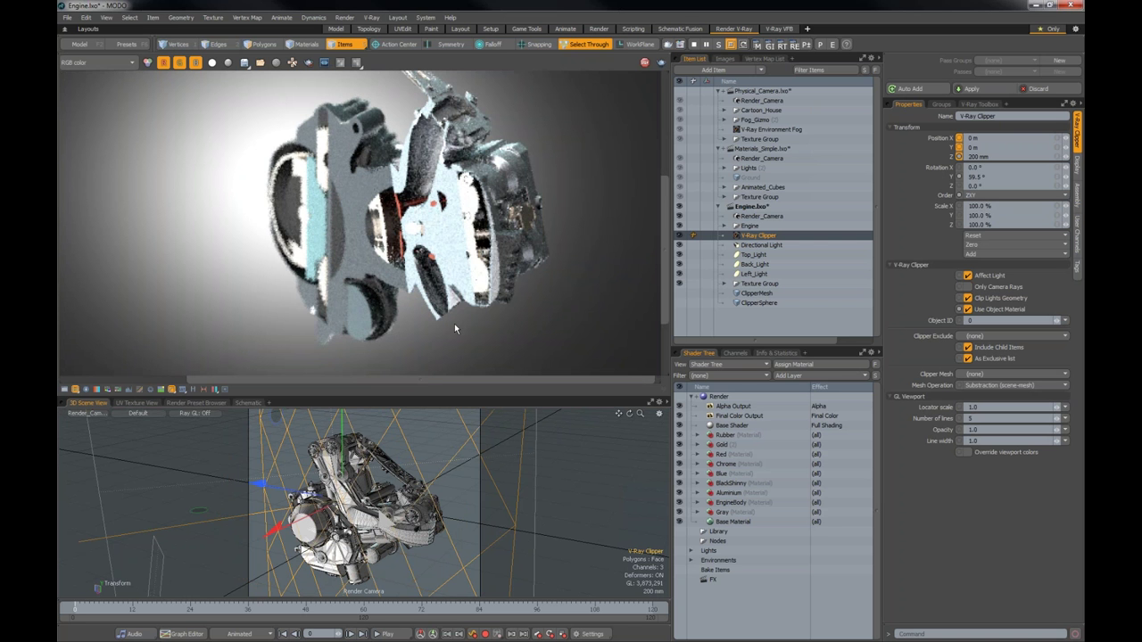
scroll(412, 207, down, 2)
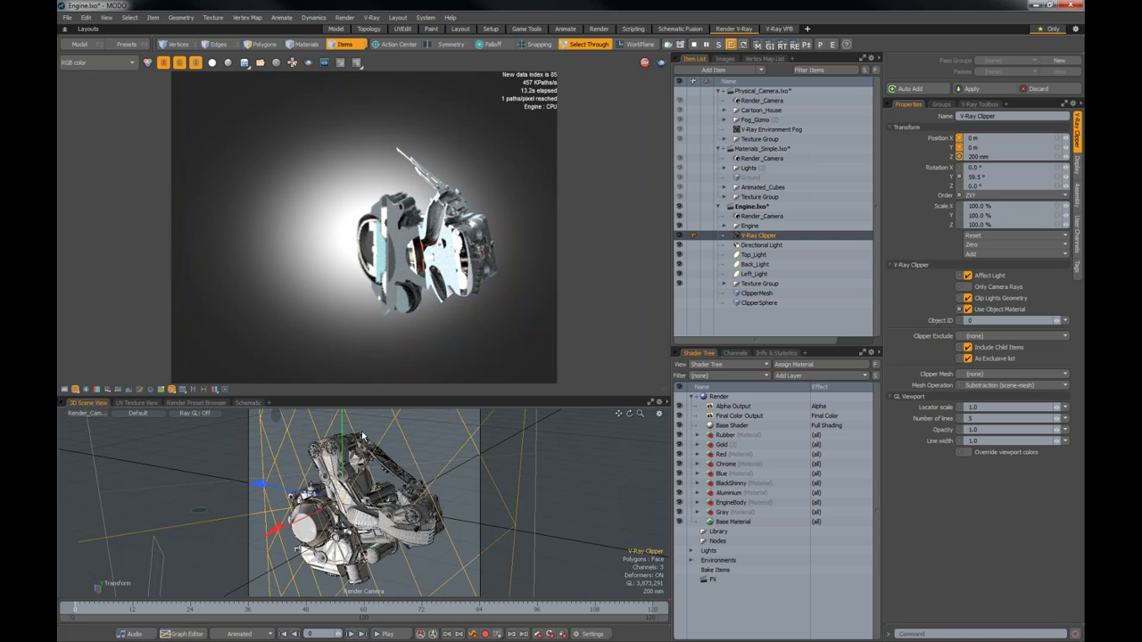
- Try the V-Ray Clipper at X 90 mm, show the ClipperSphere mesh, and move the clipper out to X 860 mm
drag(271, 532, 259, 535)
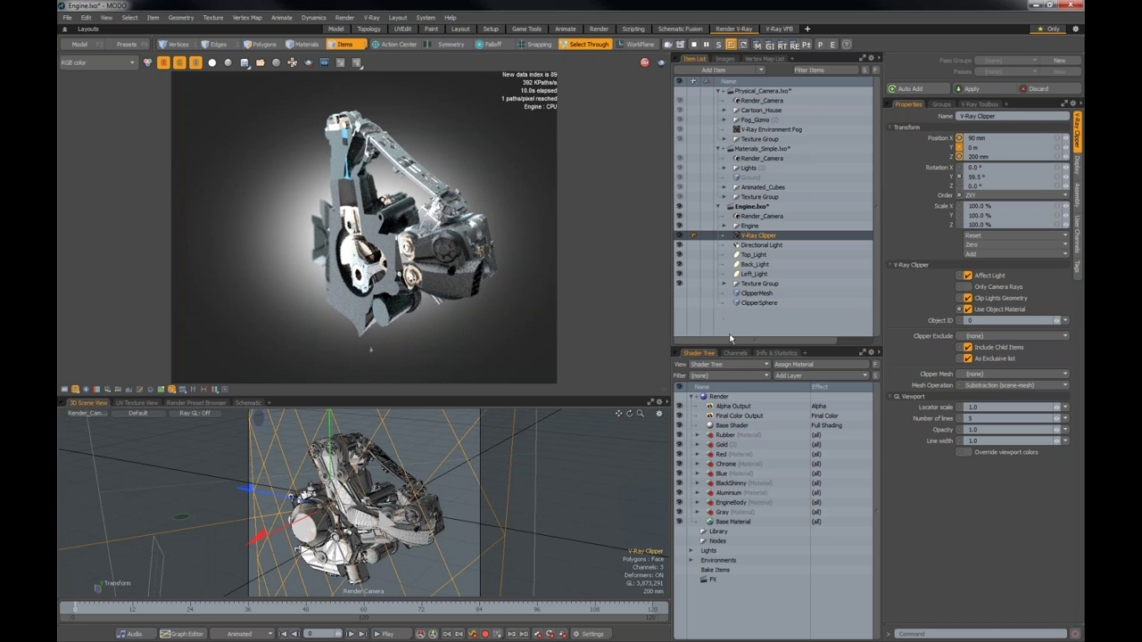
click(680, 303)
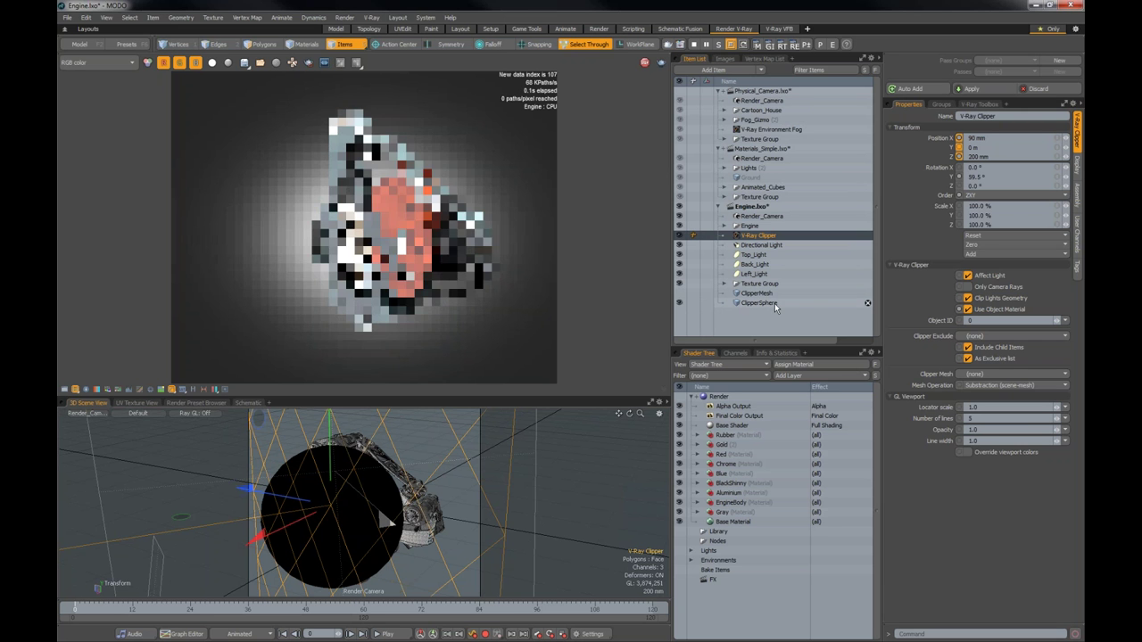
drag(257, 536, 114, 610)
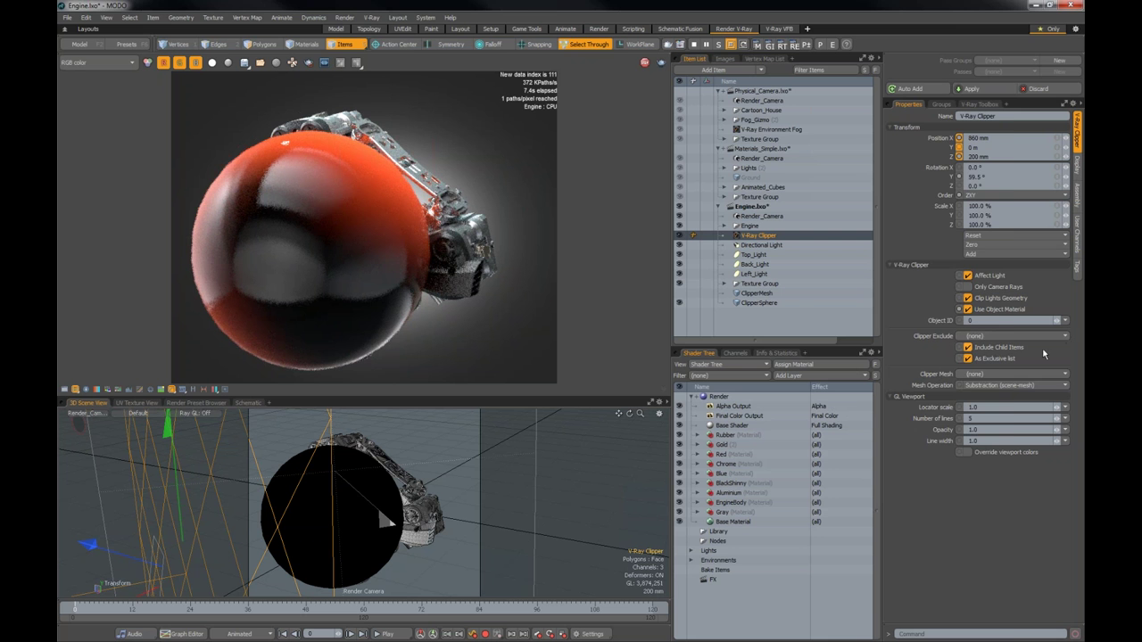
- Assign ClipperSphere as the V-Ray Clipper's clipper mesh and select the sphere in the 3D view
click(972, 377)
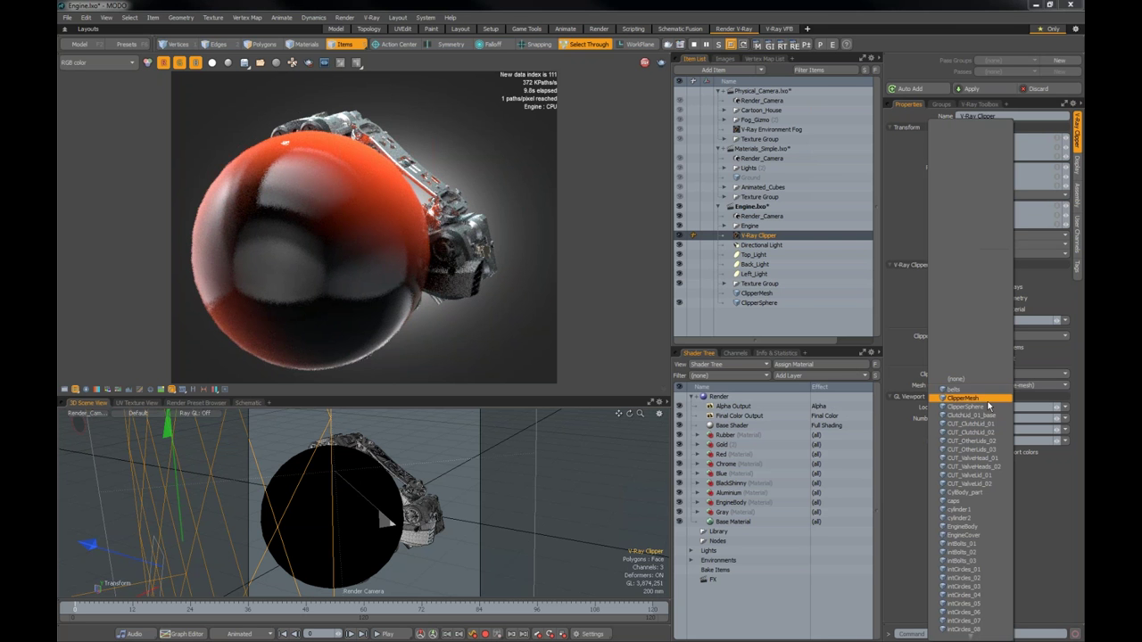
click(984, 407)
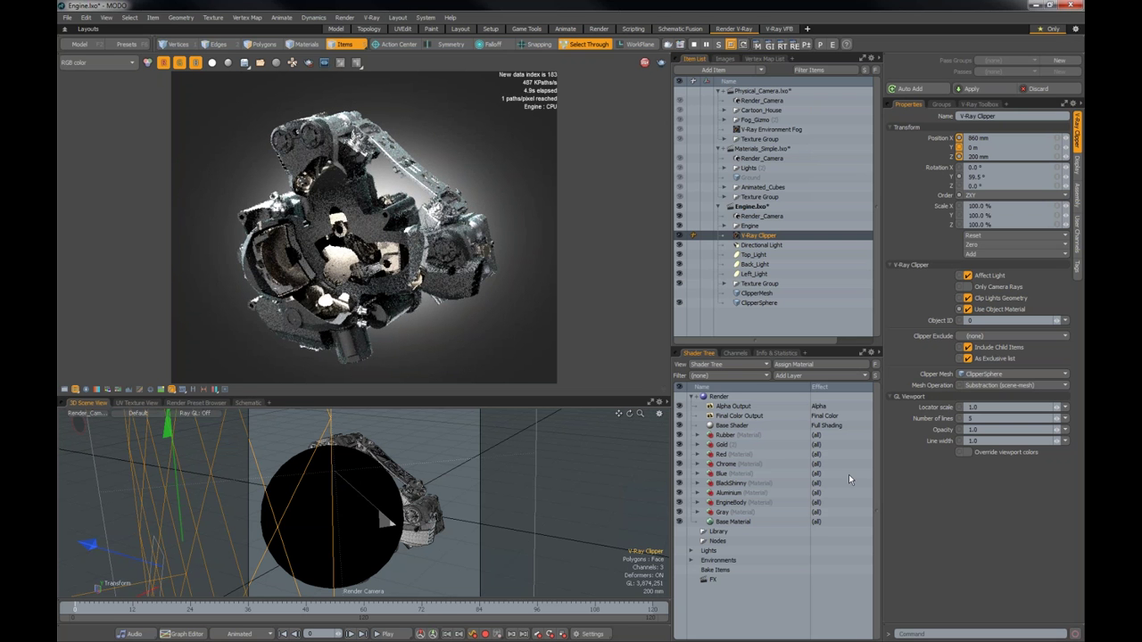
click(380, 525)
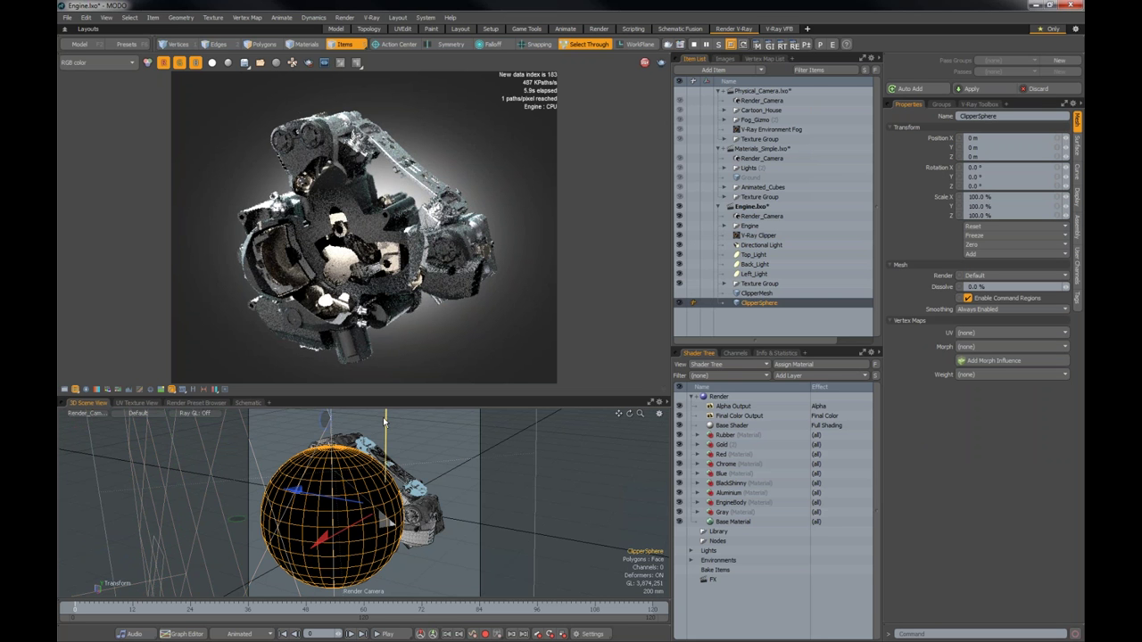
- Move ClipperSphere to X -250 mm and review the V-Ray Clipper's exclude choices before stopping the interactive render
drag(323, 544, 378, 506)
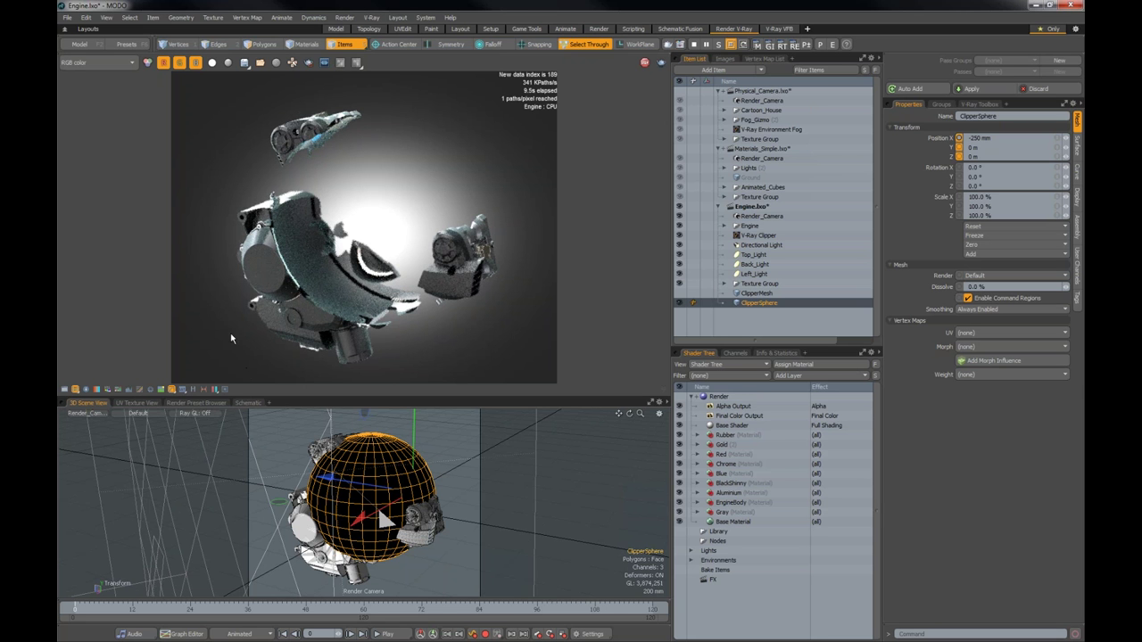
click(761, 235)
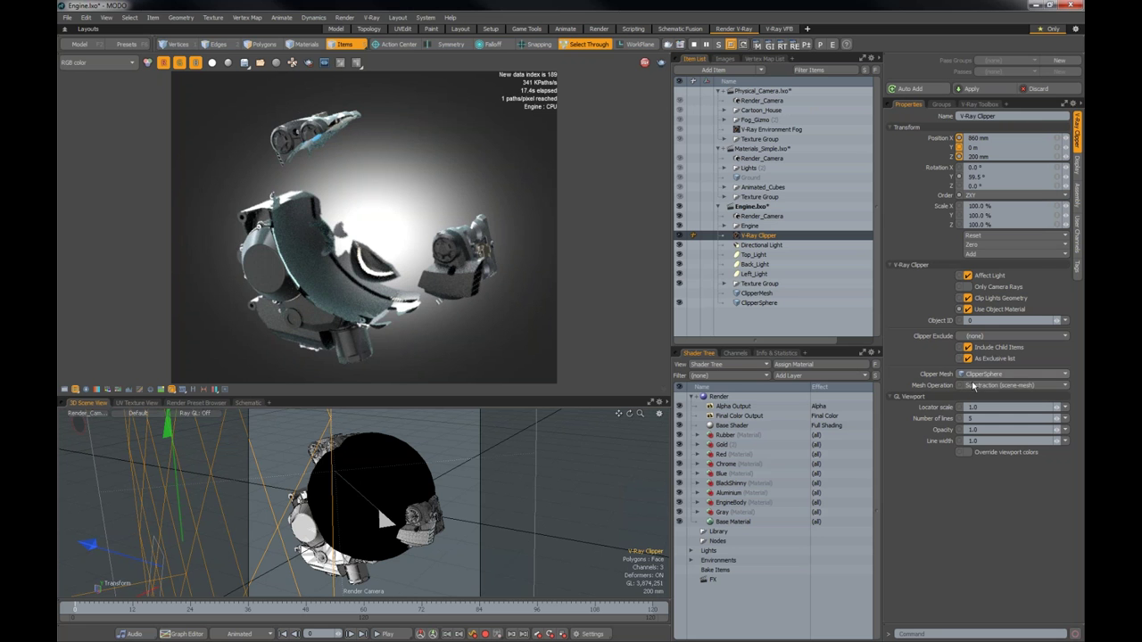
click(998, 339)
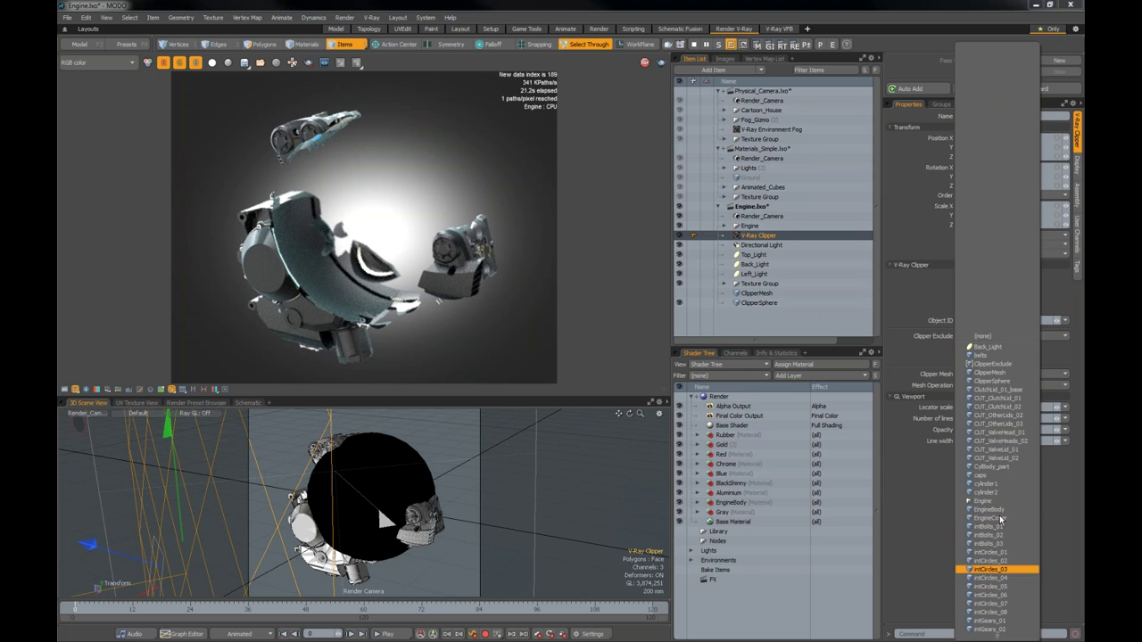
click(917, 287)
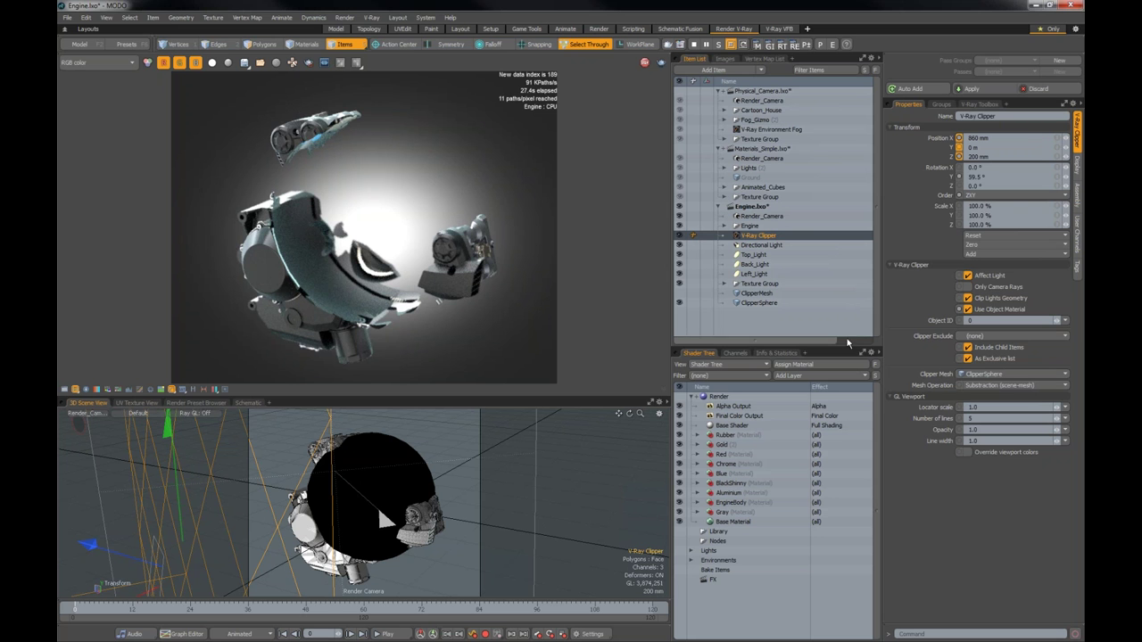
click(645, 63)
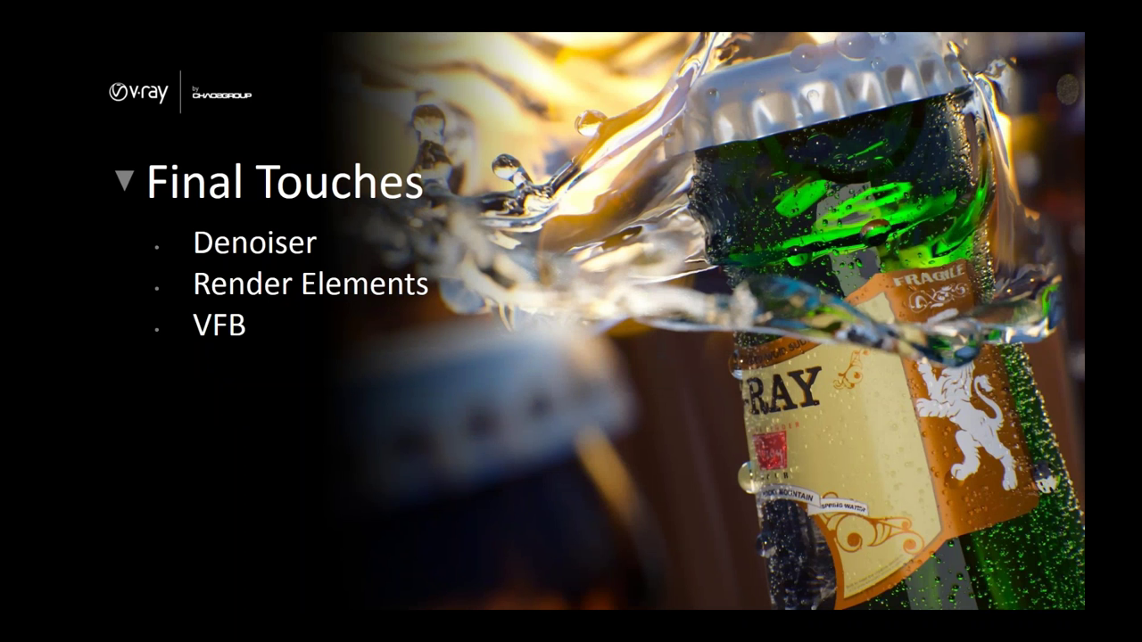
- Switch to the Beer_Bottles scene in MODO, review the Render item's V-Ray Main denoiser settings, and start a V-Ray render
key(alt+Tab)
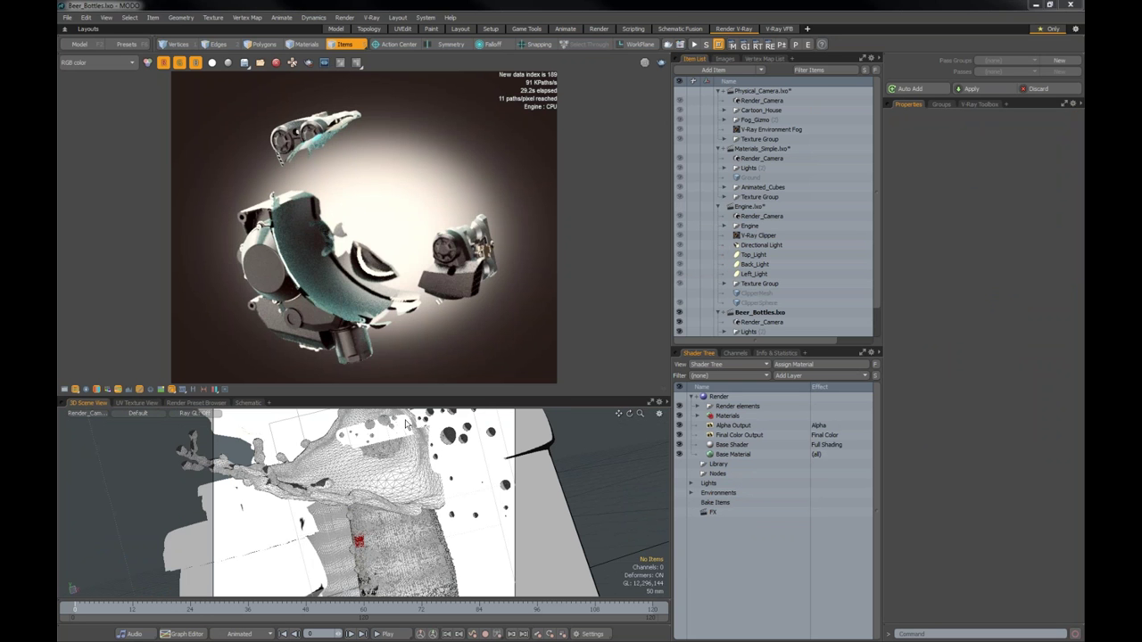
click(773, 42)
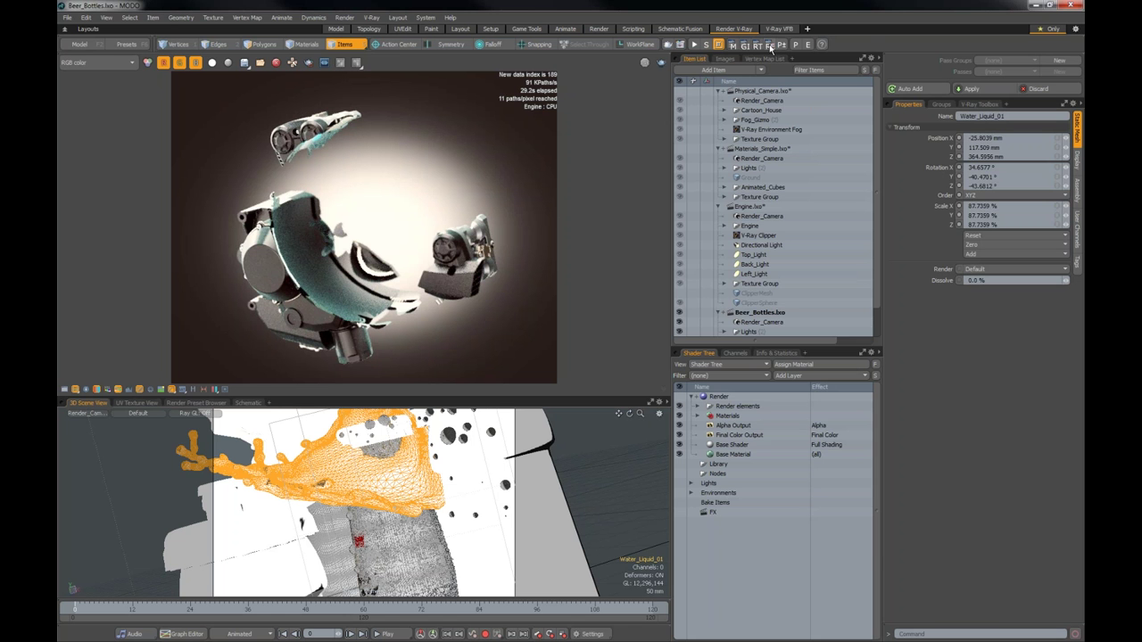
click(771, 45)
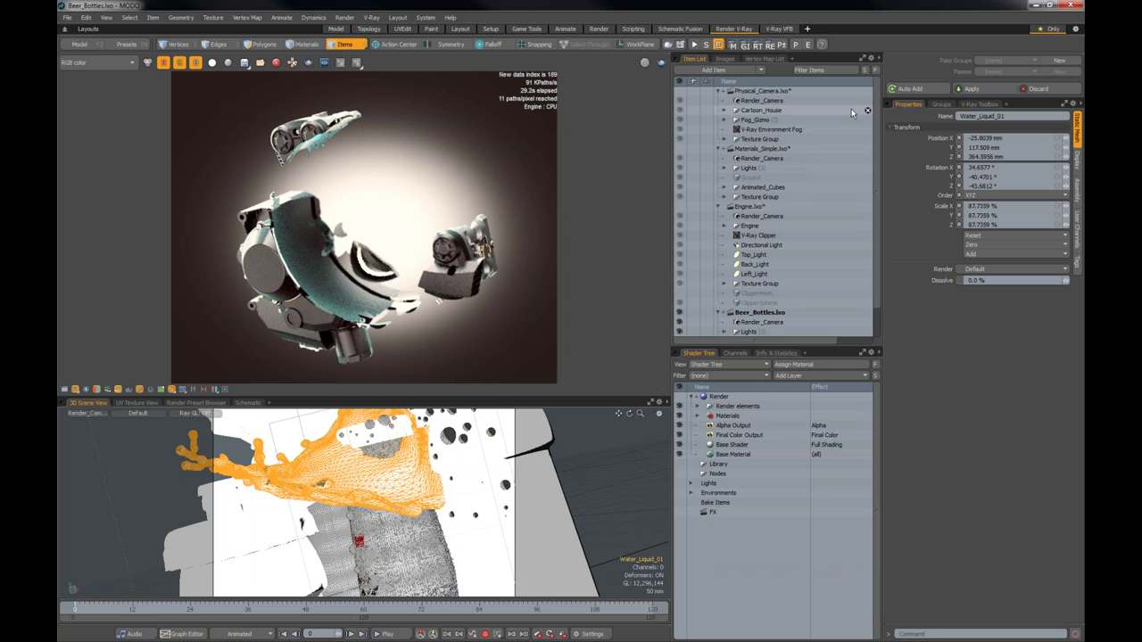
click(755, 395)
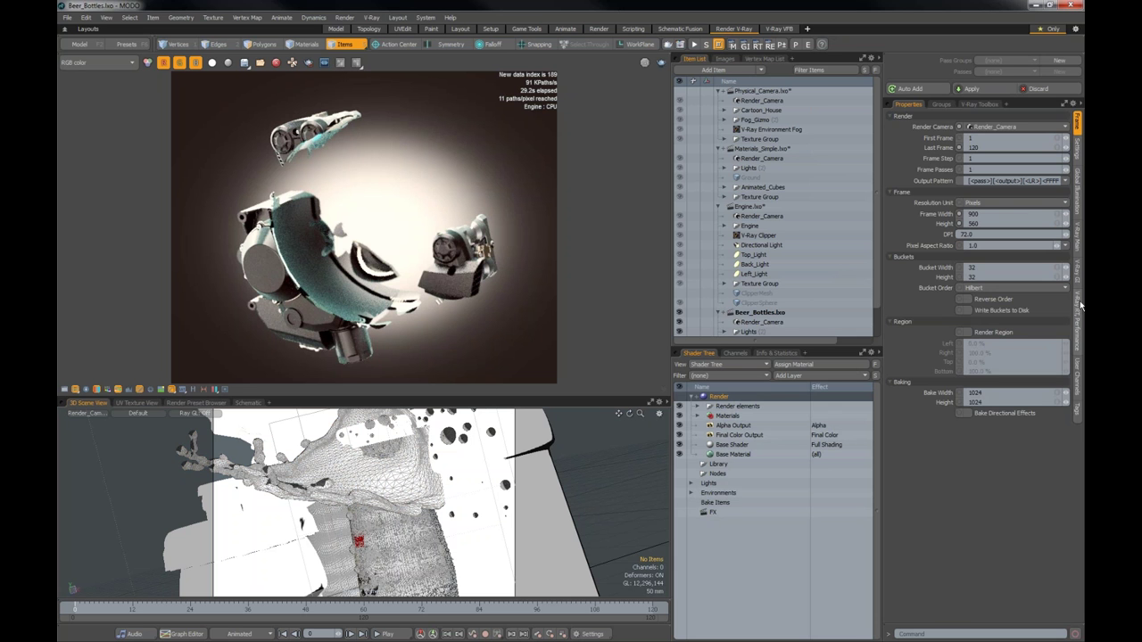
click(1078, 237)
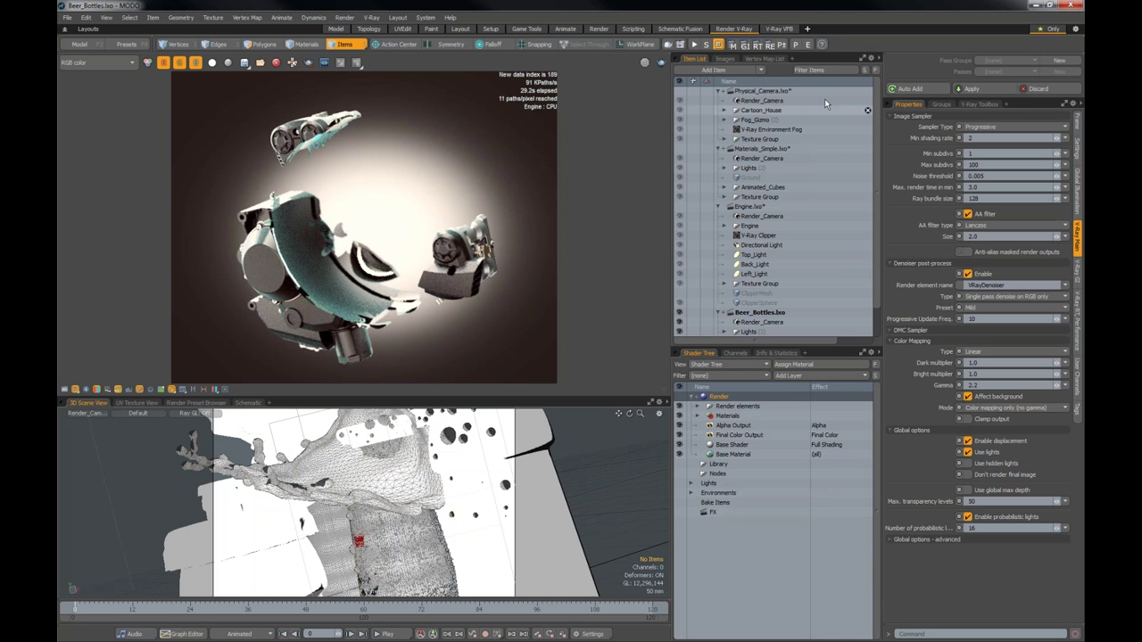
click(773, 47)
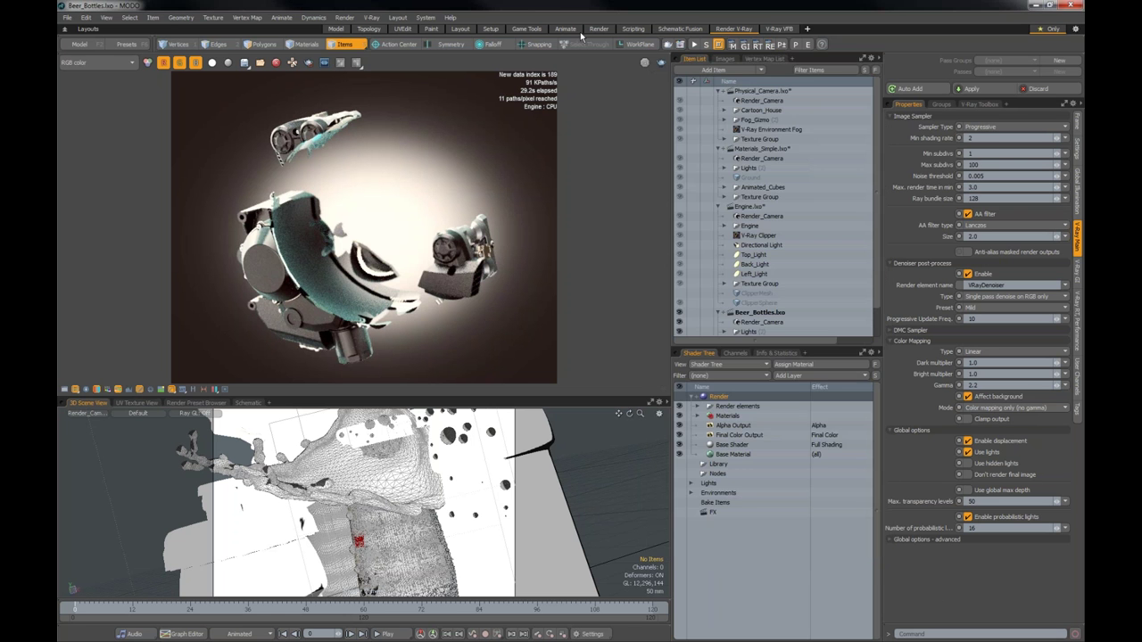
click(661, 62)
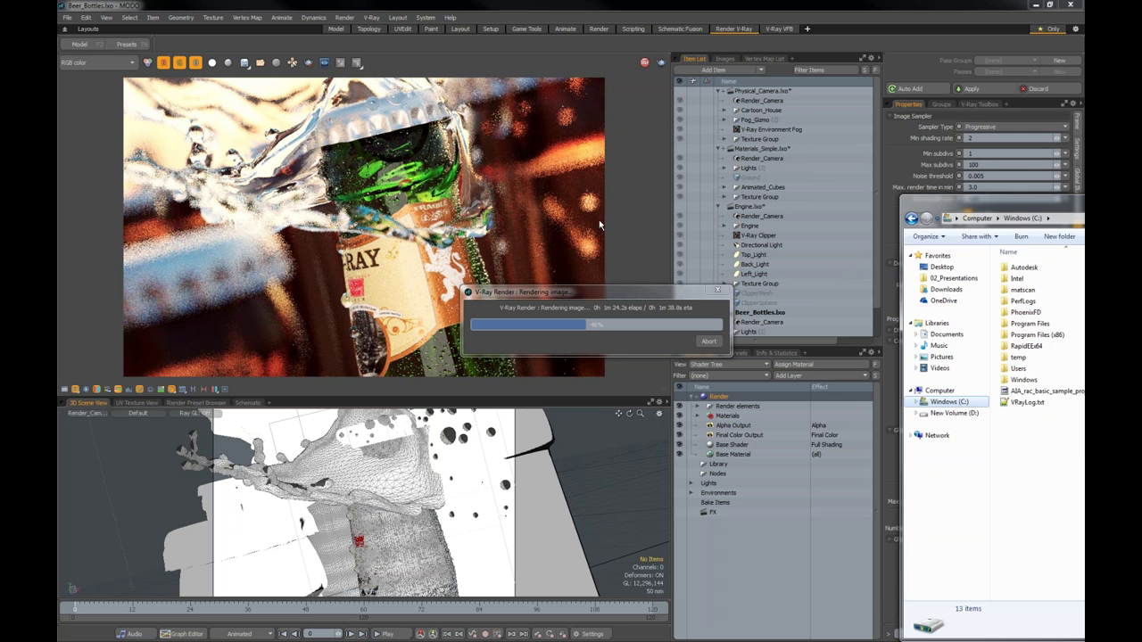
- In Windows Explorer, browse to the bin folder of V-Ray for MODO x64 under Program Files, Chaos Group
drag(1078, 204, 475, 81)
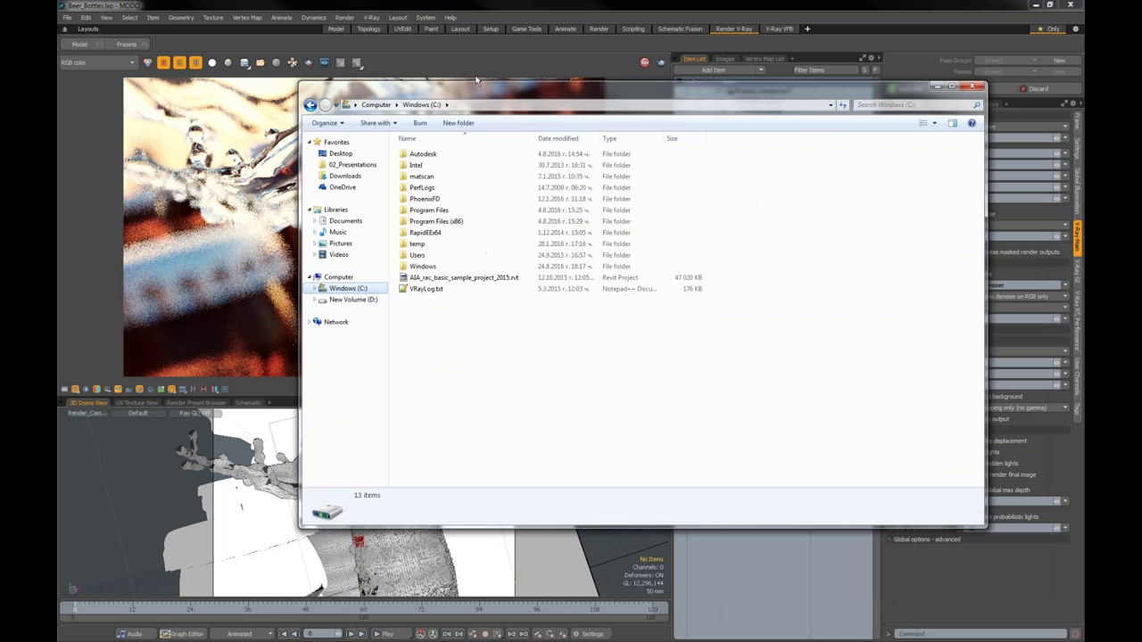
click(431, 196)
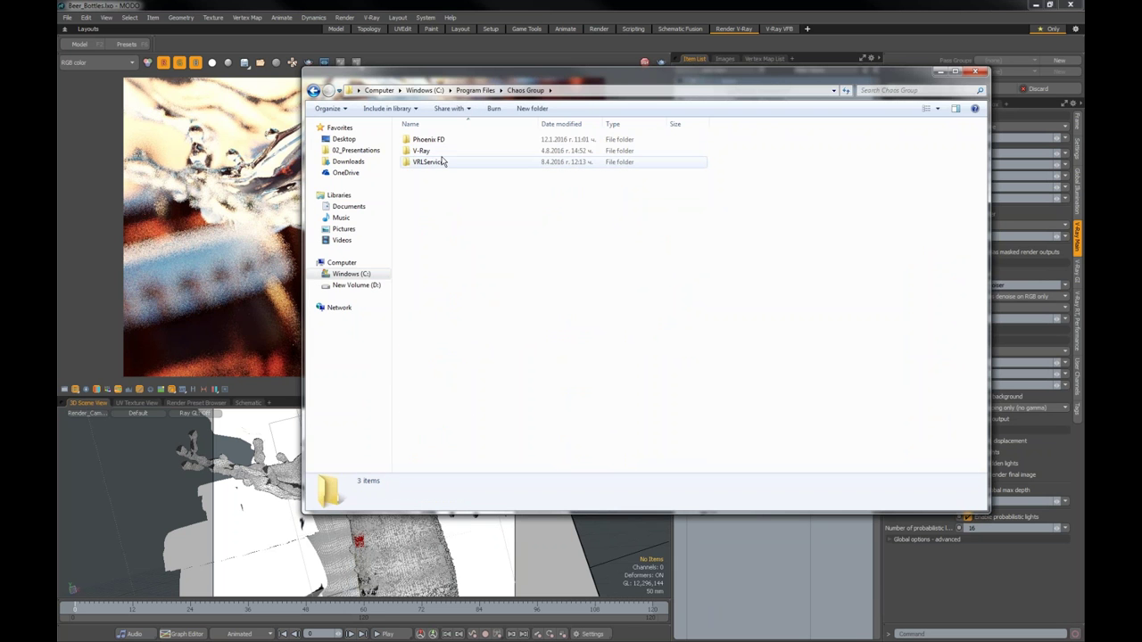
double_click(437, 151)
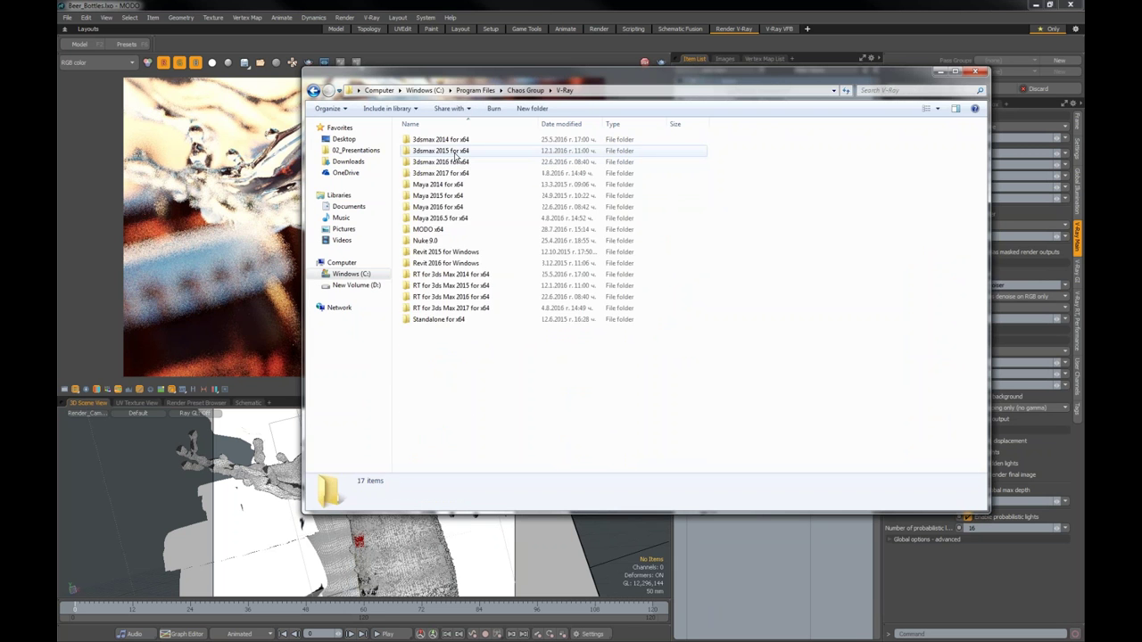
double_click(438, 231)
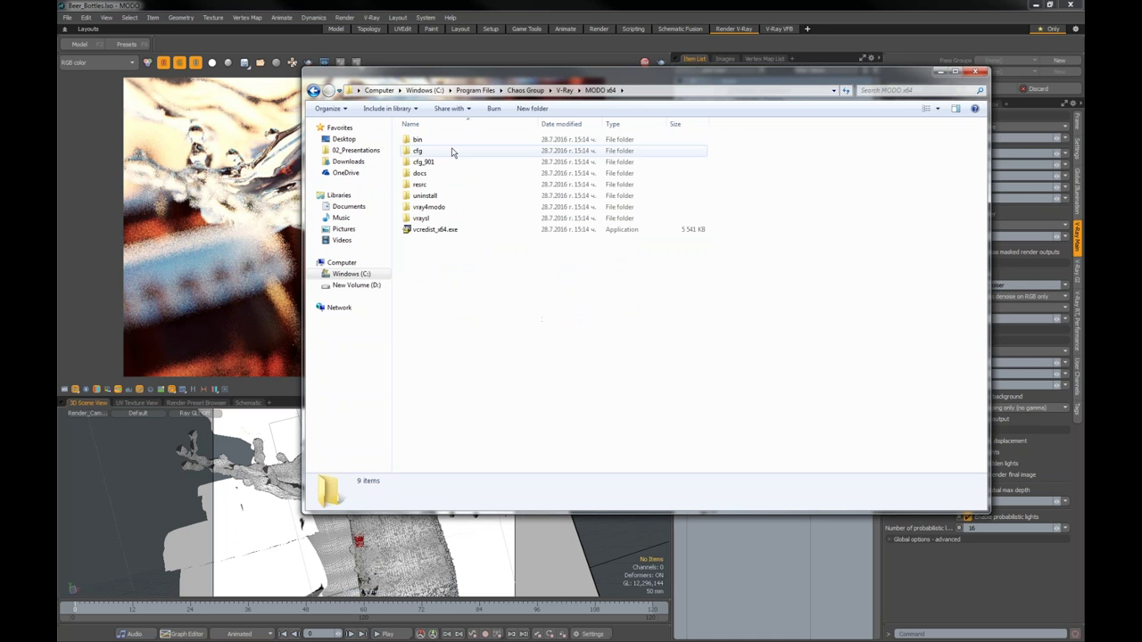
double_click(436, 140)
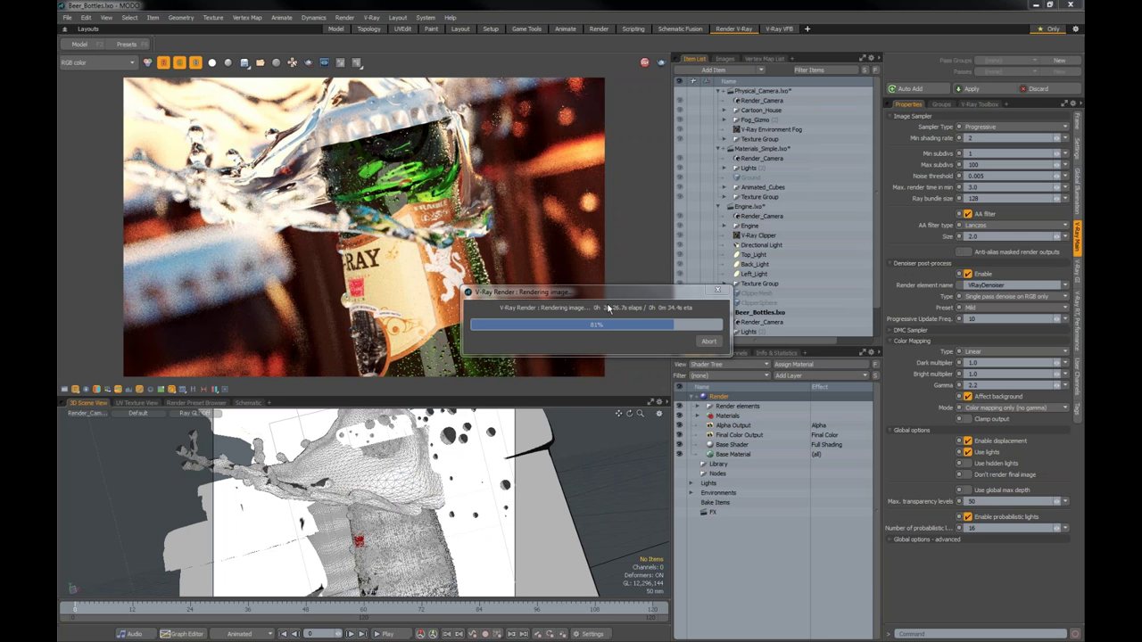
- Move the render progress window off the bottle label and display the VRayDenoiser element once rendering finishes
drag(616, 292, 615, 246)
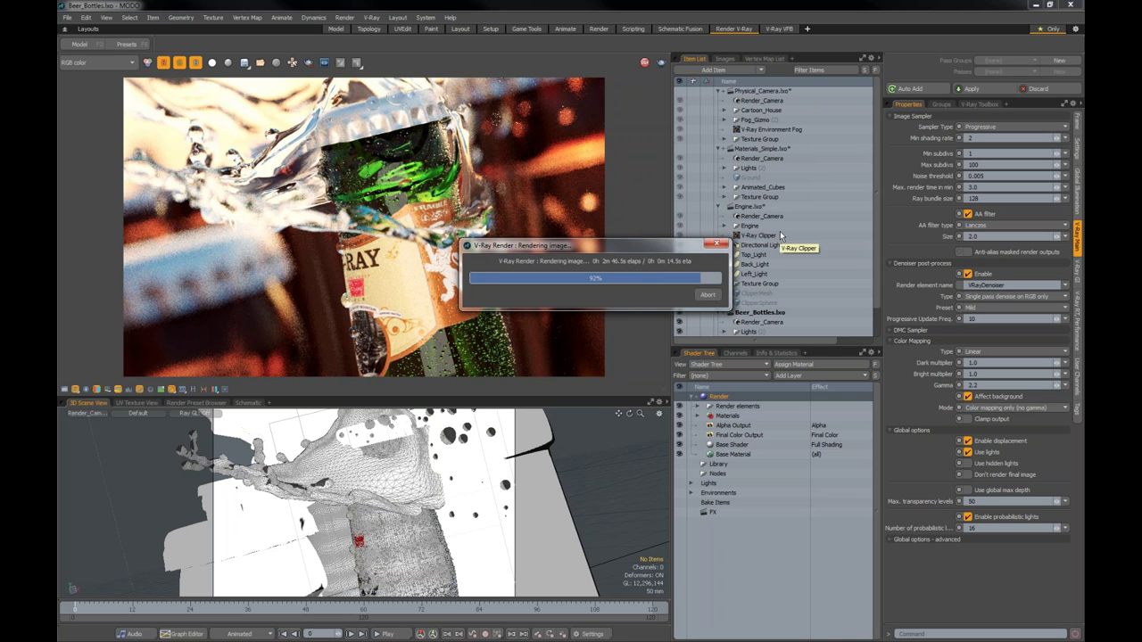
click(134, 62)
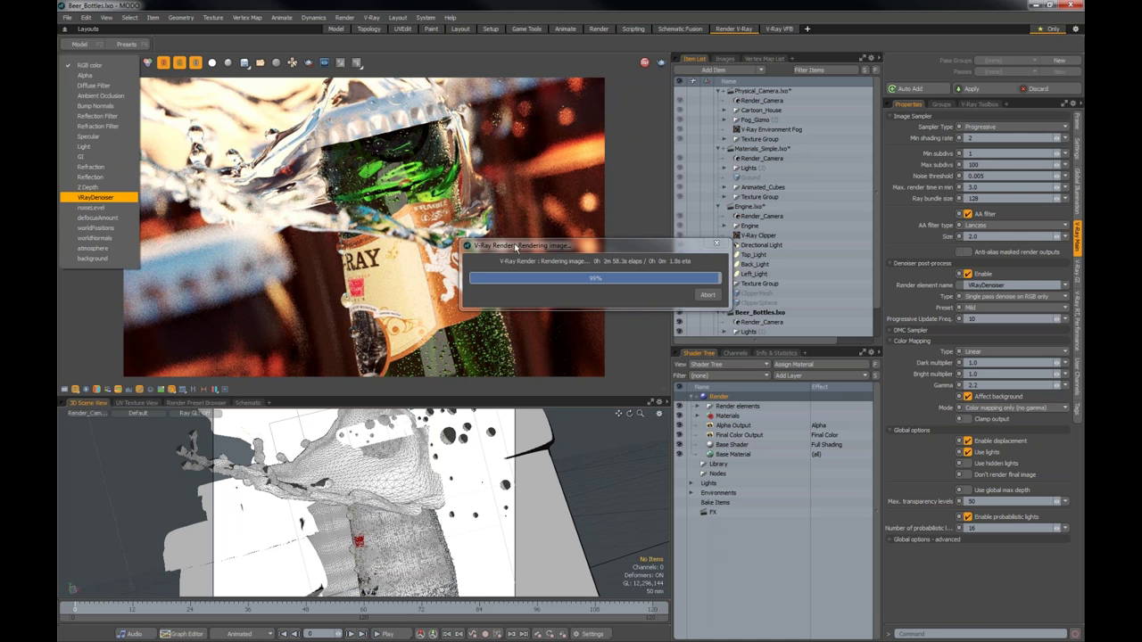
click(516, 248)
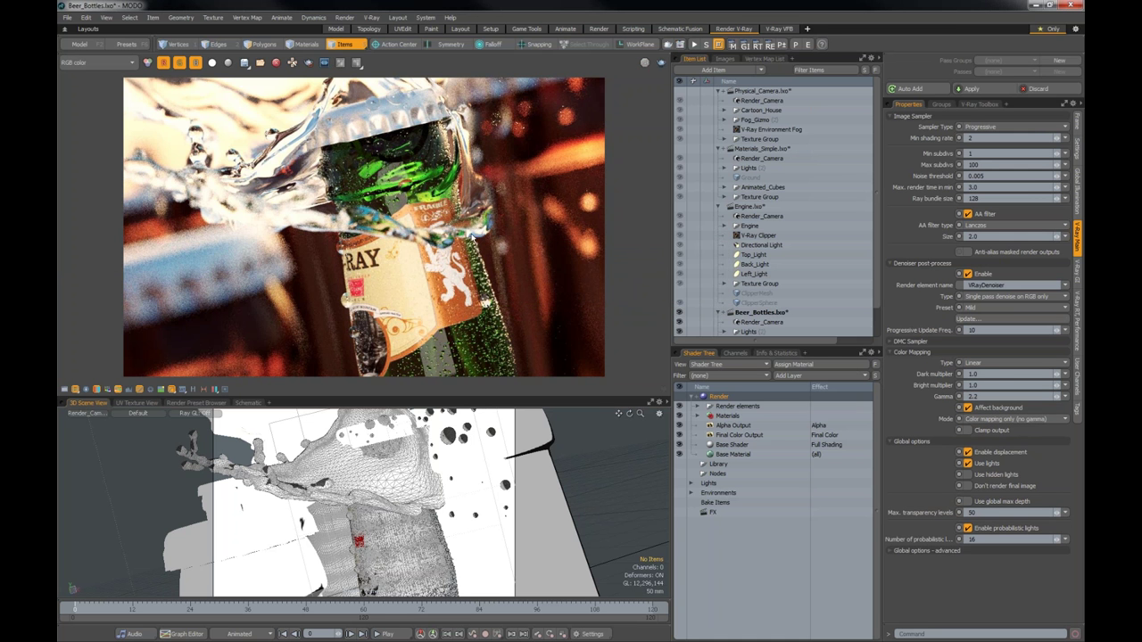
click(81, 63)
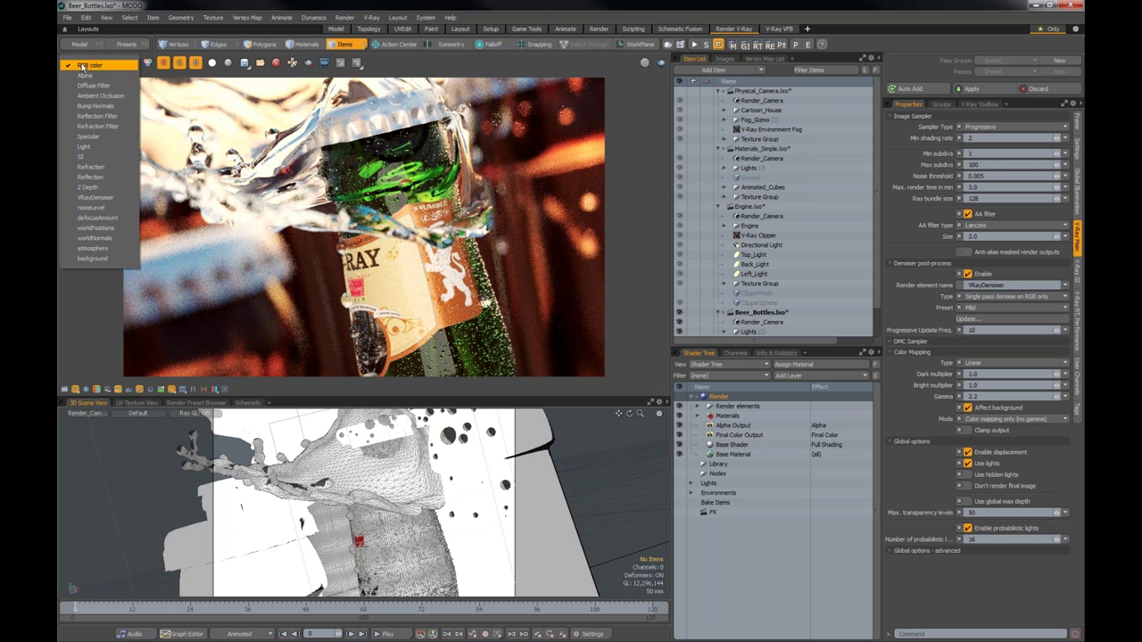
click(91, 197)
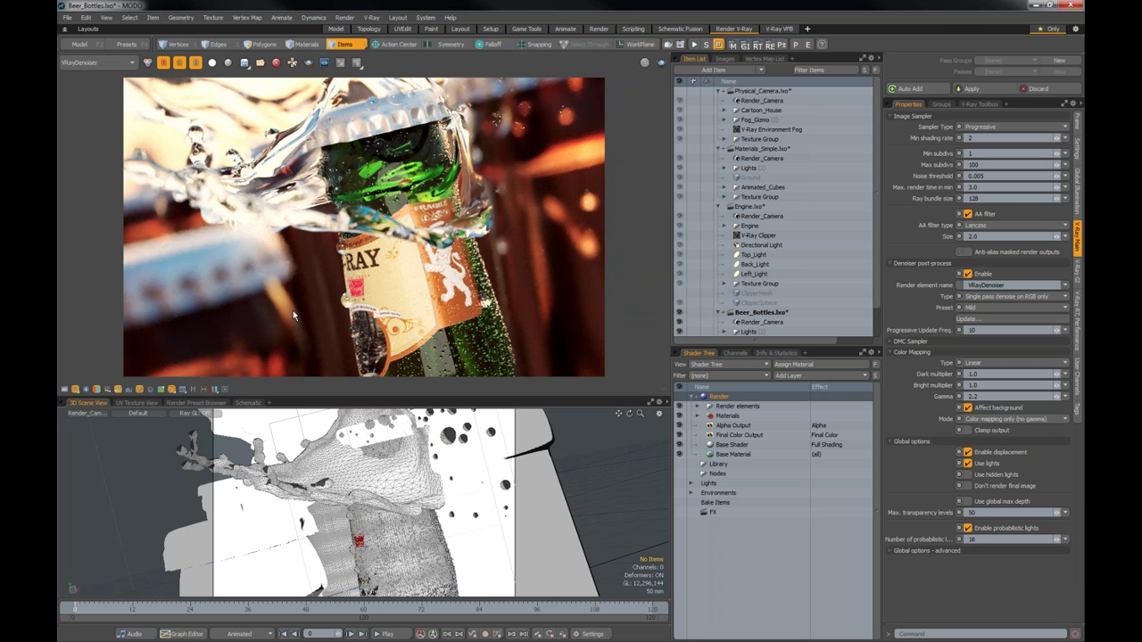
- Compare the noisy RGB color image with the VRayDenoiser element in the frame buffer
click(81, 63)
click(90, 11)
click(89, 63)
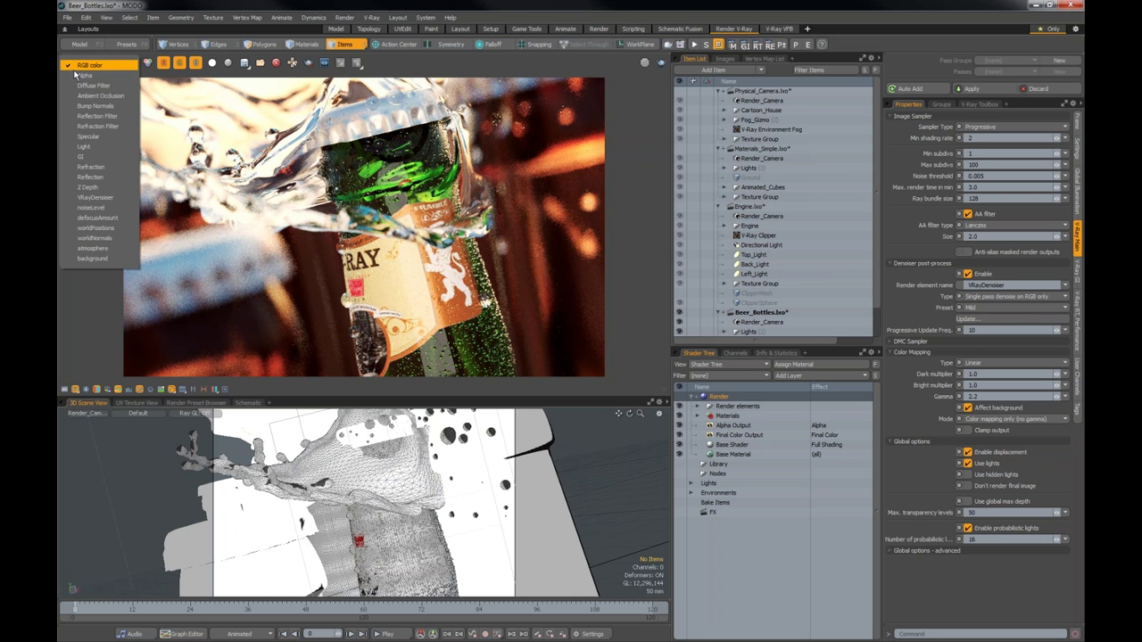
click(91, 198)
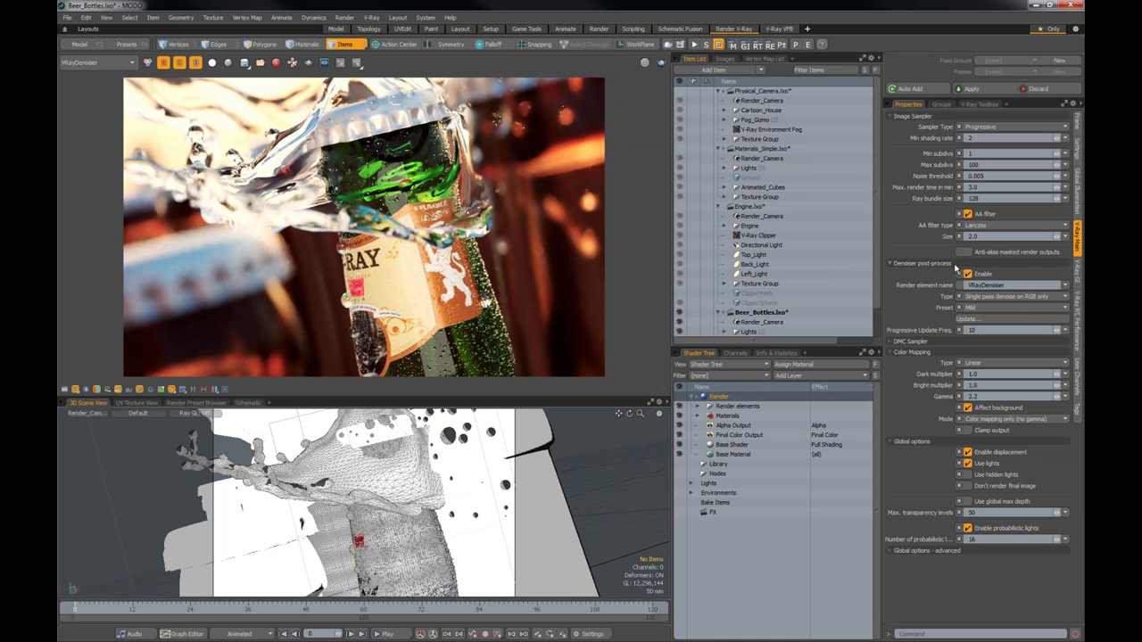
- Set the denoiser preset to Strong and update the denoised result
click(971, 308)
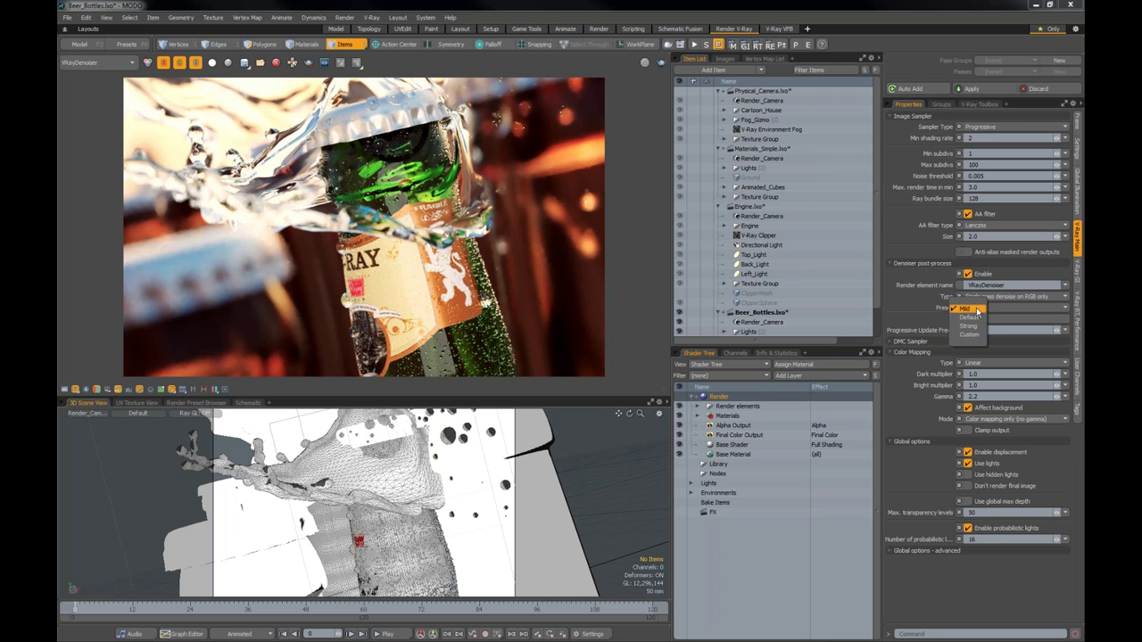
click(973, 327)
click(969, 319)
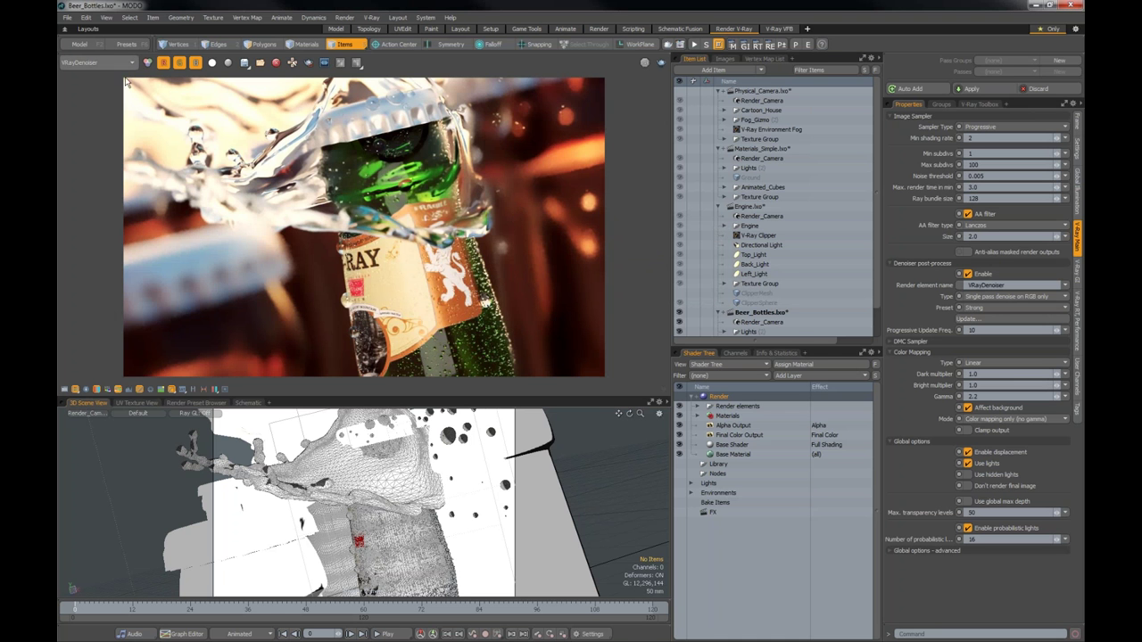
- Examine the Reflection Filter, Diffuse Filter, Z Depth and Specular render elements, and return to the VRayDenoiser element
click(74, 61)
click(83, 63)
click(79, 62)
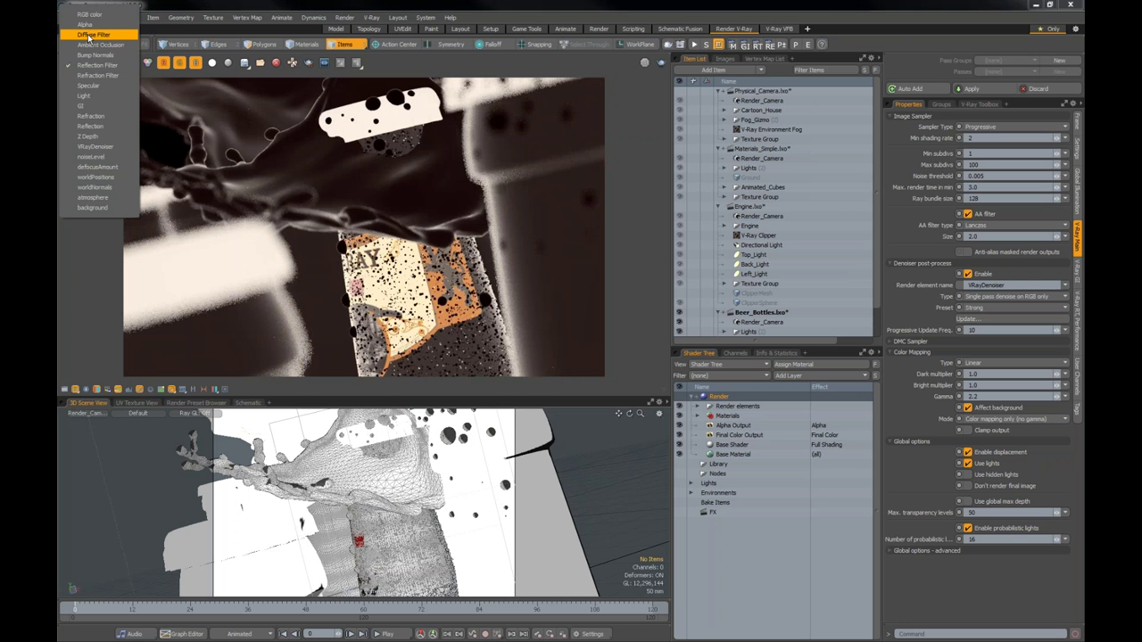
click(91, 34)
click(91, 60)
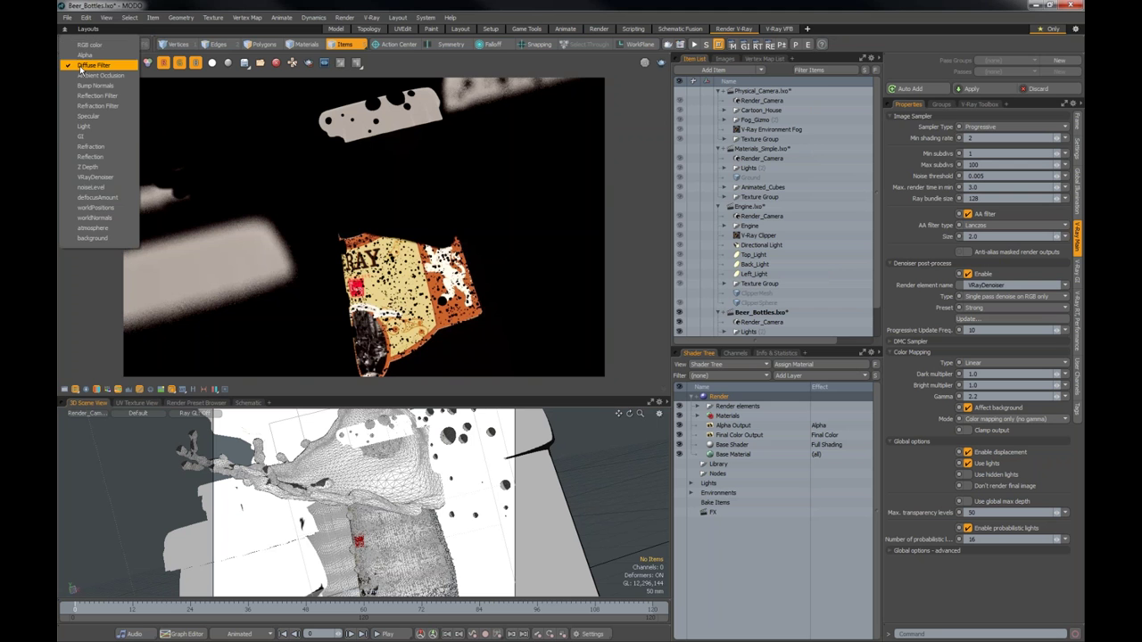
click(87, 167)
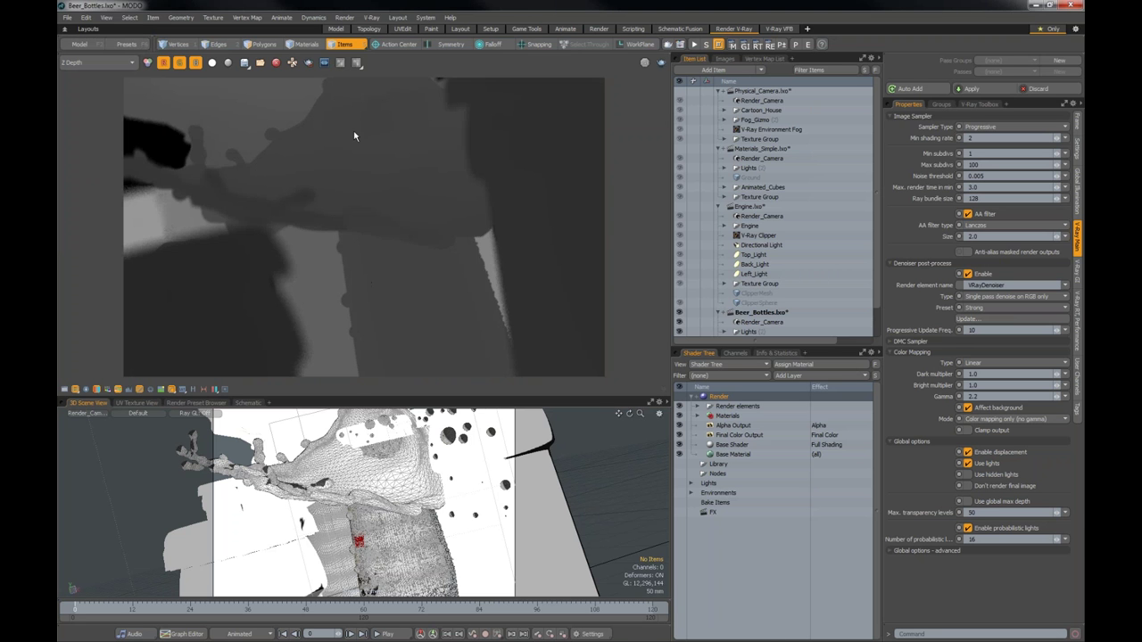
click(90, 63)
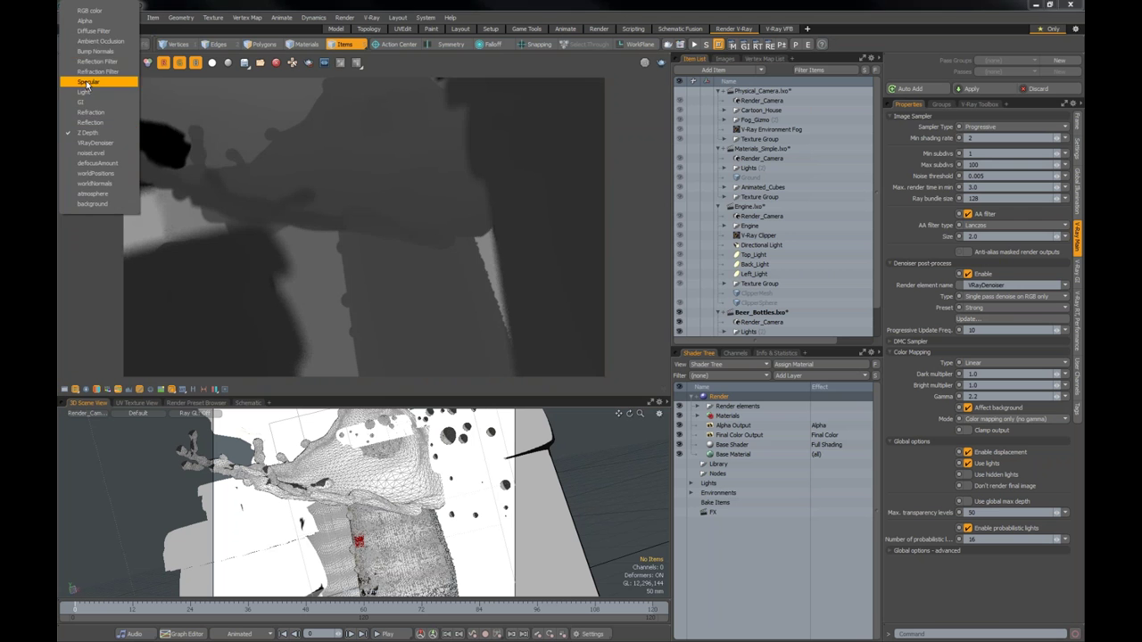
click(86, 83)
click(89, 63)
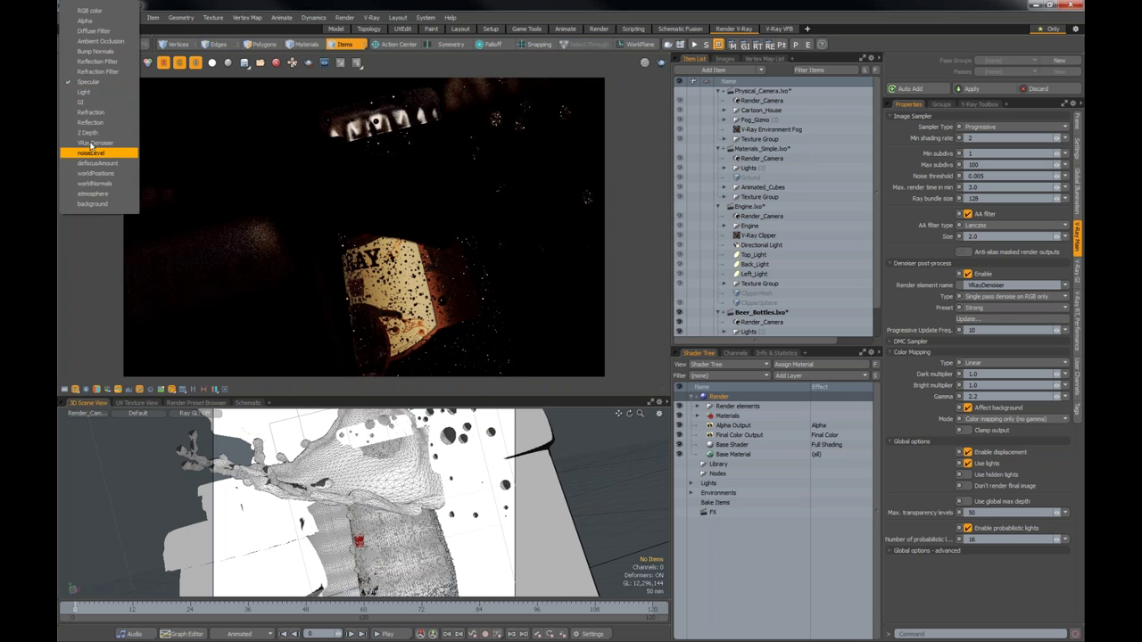
click(92, 144)
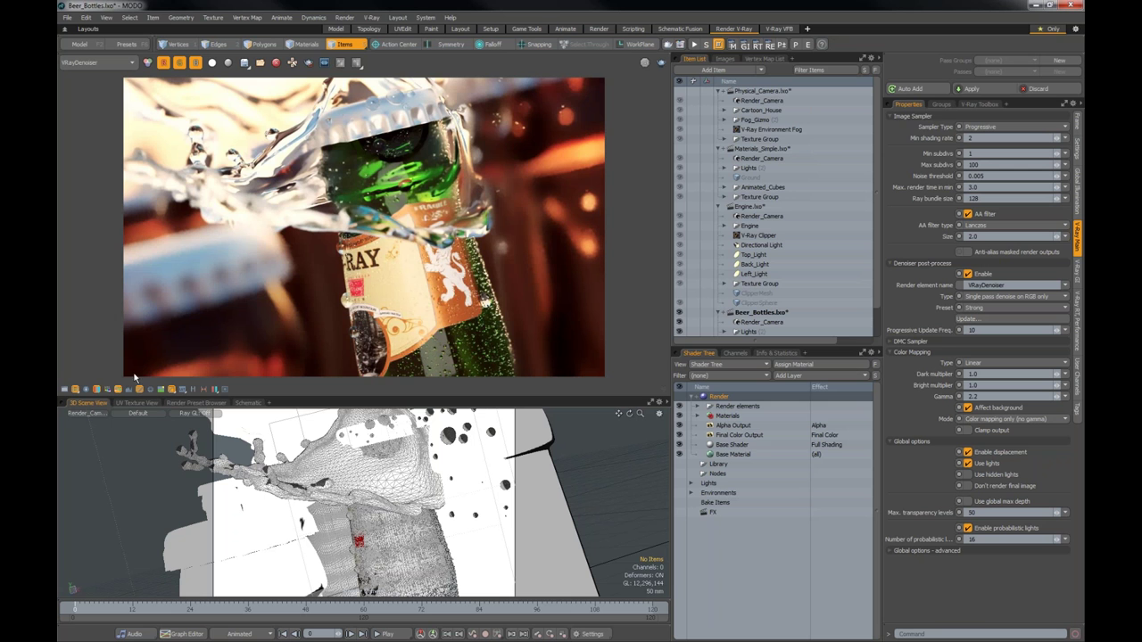
- Switch to the V-Ray VFB layout, enlarge the bottle render, and show the frame buffer's color corrections
click(782, 30)
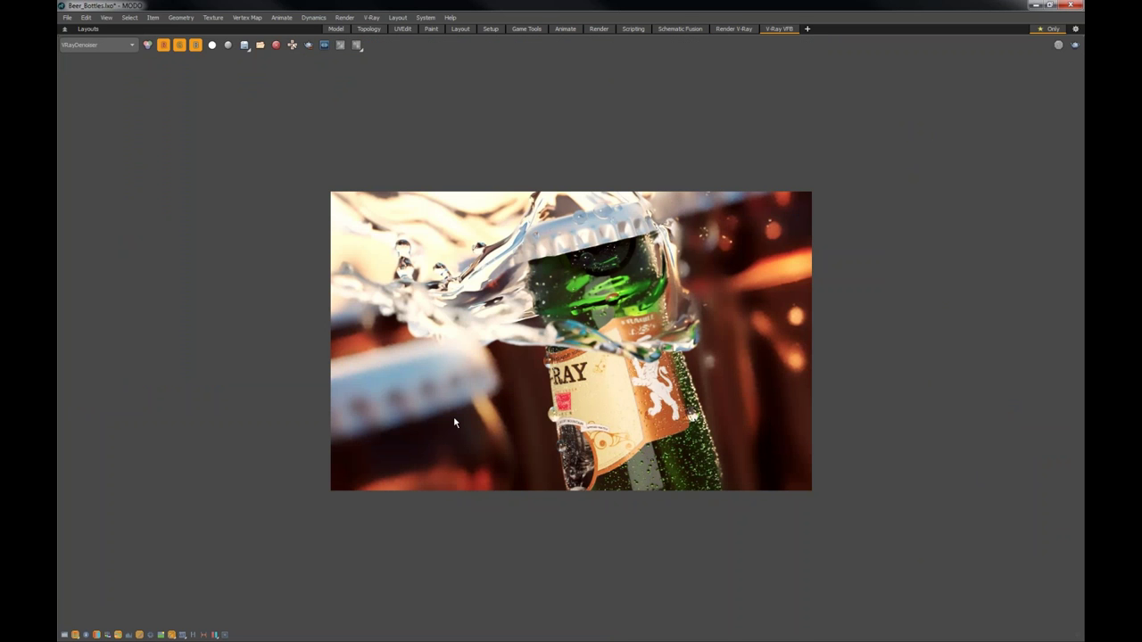
double_click(453, 416)
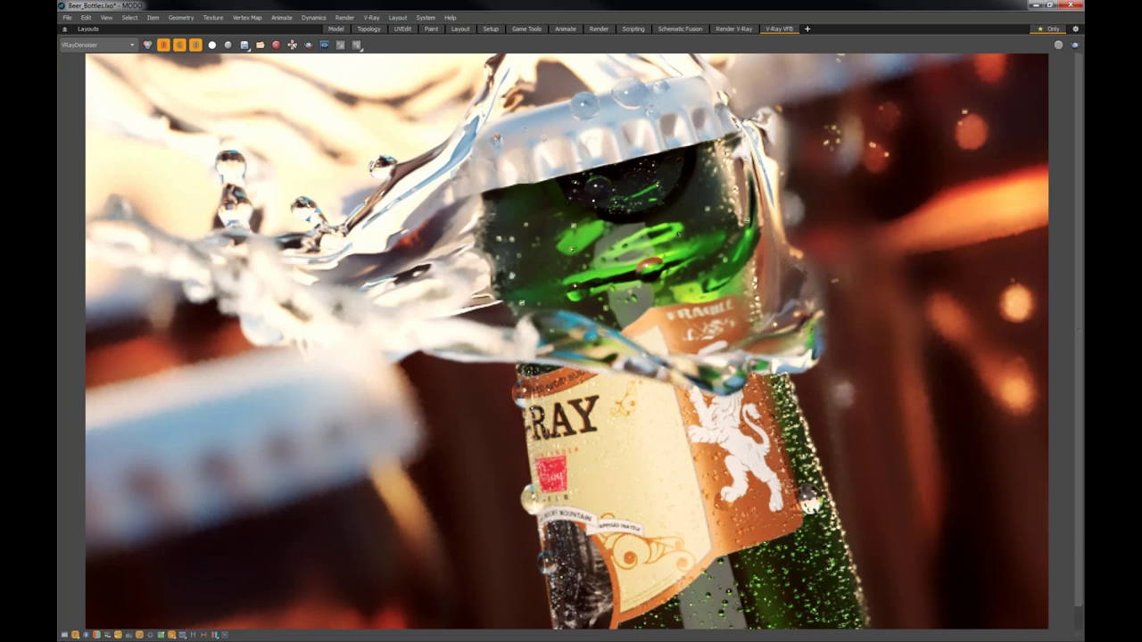
click(65, 637)
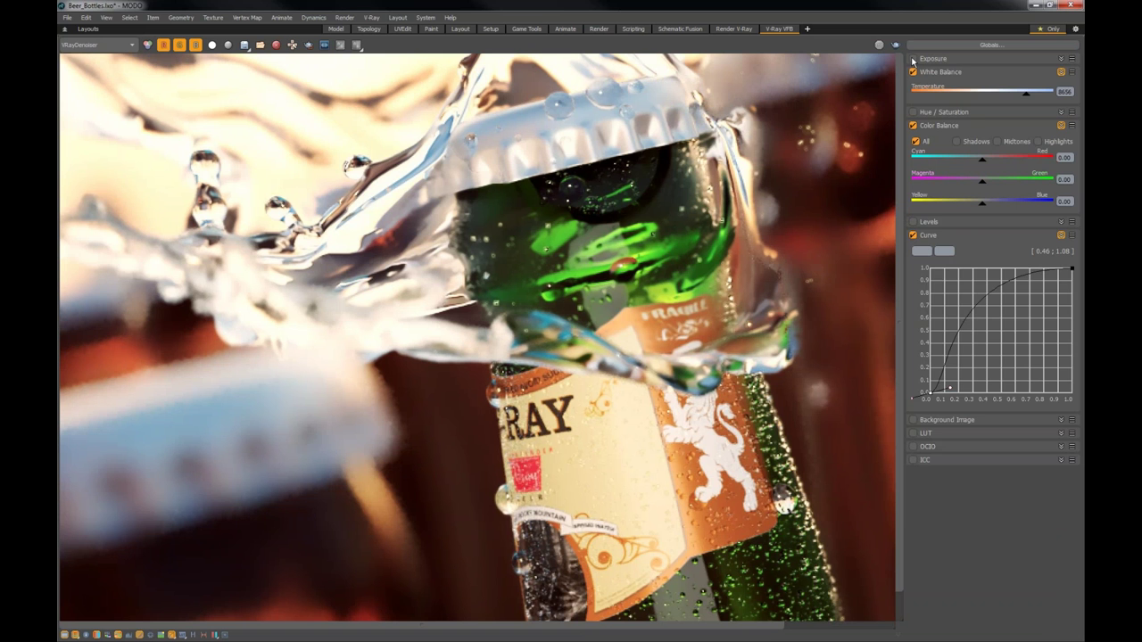
- Try a lower exposure with the Exposure correction, turn it off again, set the white balance temperature to about 8283, and expand Hue / Saturation
click(941, 59)
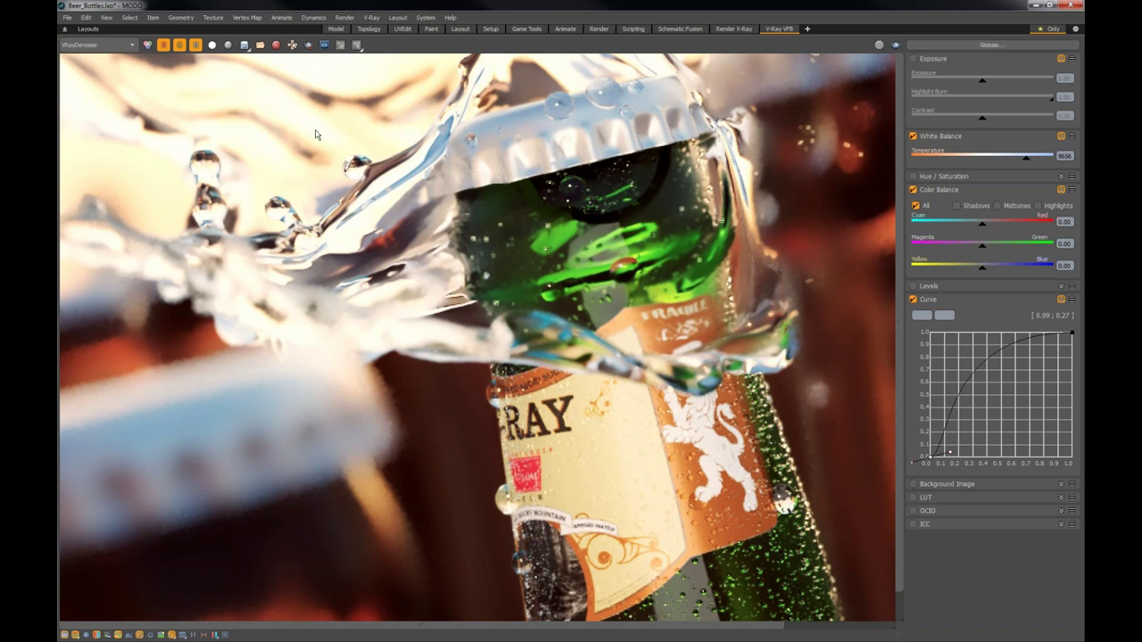
click(913, 59)
mouse_move(984, 82)
mouse_down()
mouse_move(944, 83)
mouse_move(968, 83)
mouse_up()
click(913, 59)
mouse_move(1004, 159)
mouse_down()
mouse_move(926, 154)
mouse_move(1019, 154)
mouse_up()
click(922, 178)
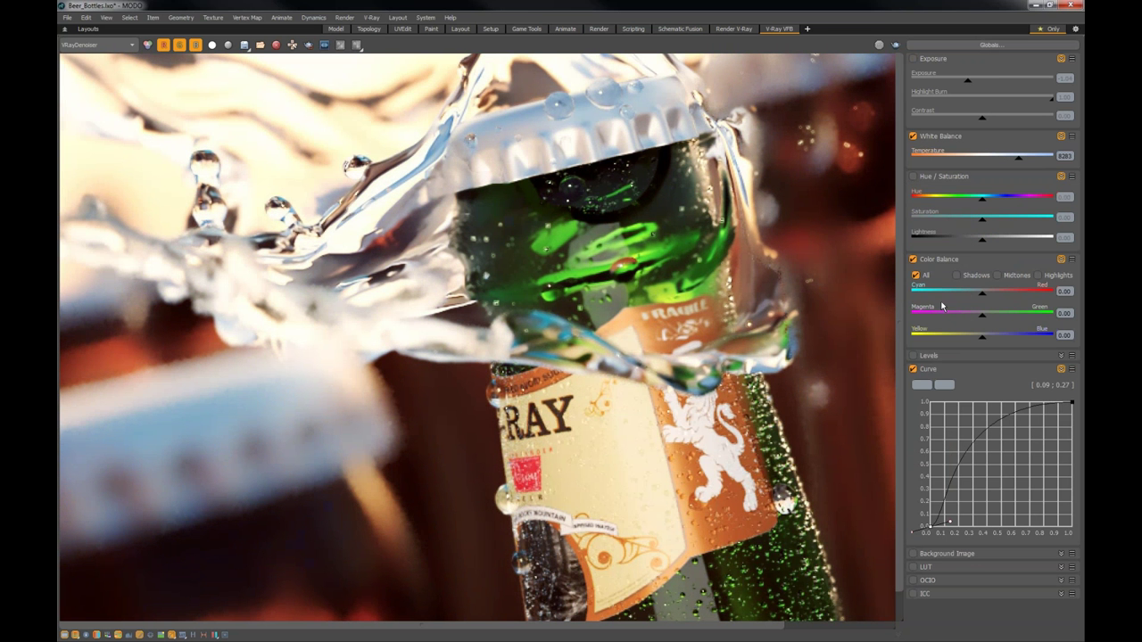
- Set the color balance highlights to -0.25 for cyan/red and -1.00 for yellow/blue, and expand the LUT settings
click(957, 275)
drag(981, 292, 983, 300)
click(1038, 275)
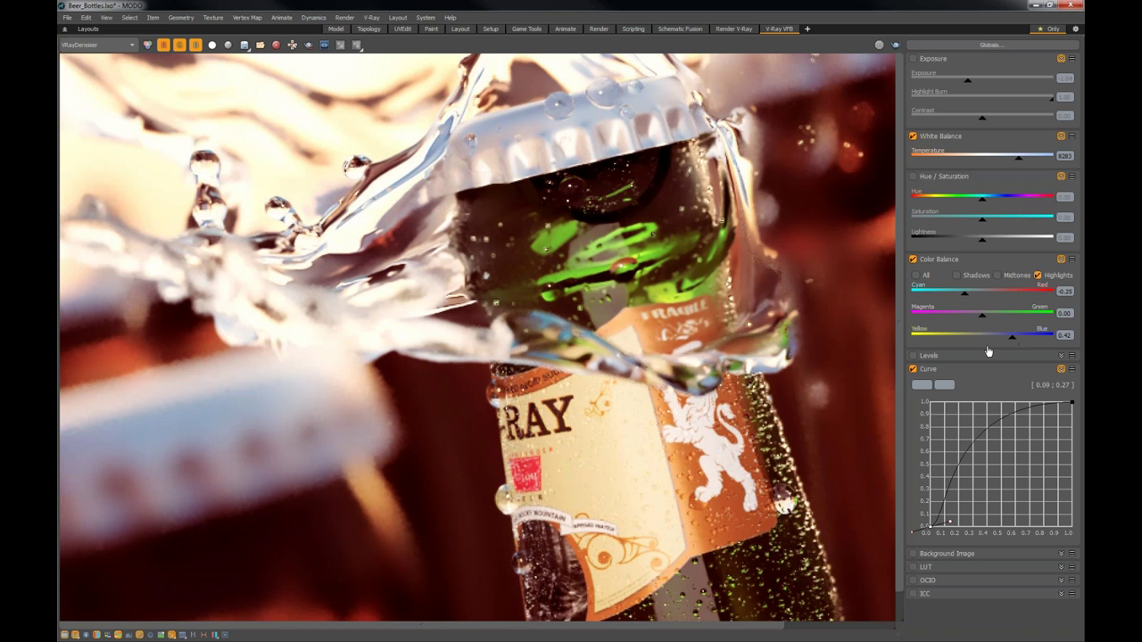
drag(988, 350, 933, 563)
click(930, 569)
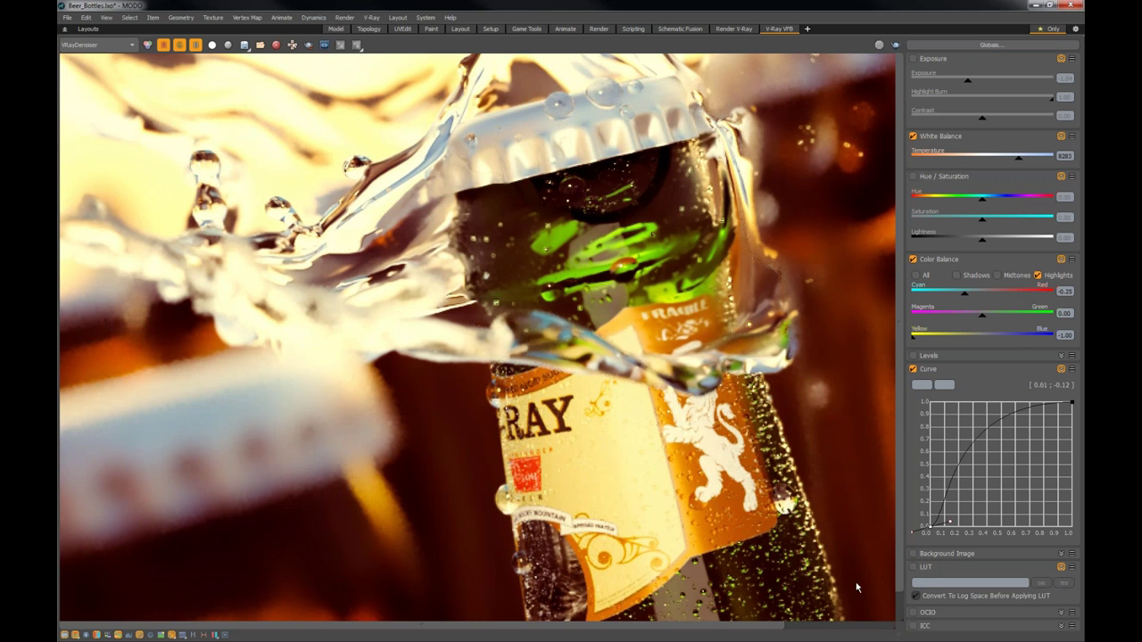
scroll(553, 282, down, 2)
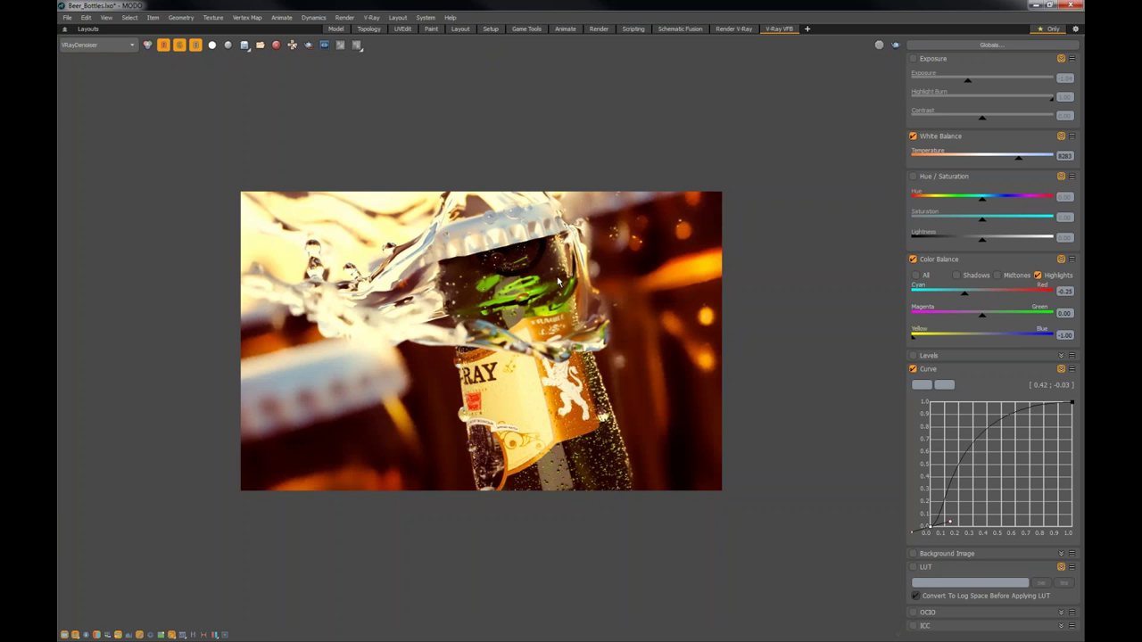
scroll(558, 282, up, 3)
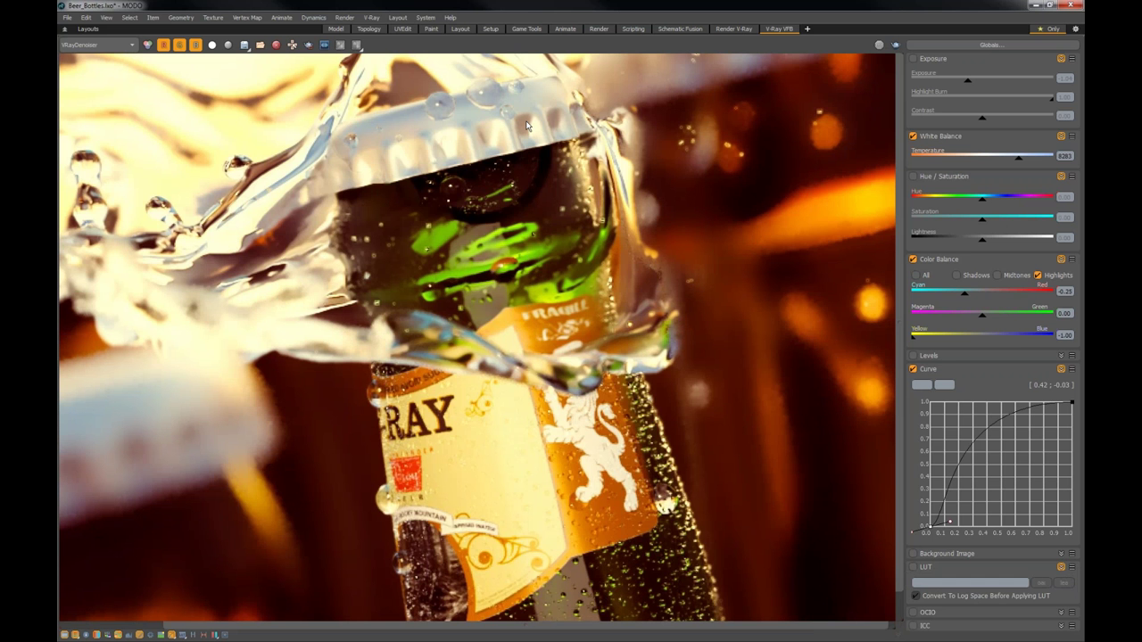
- Show the frame buffer's lens effects settings and switch the displayed render element to RGB color
click(225, 634)
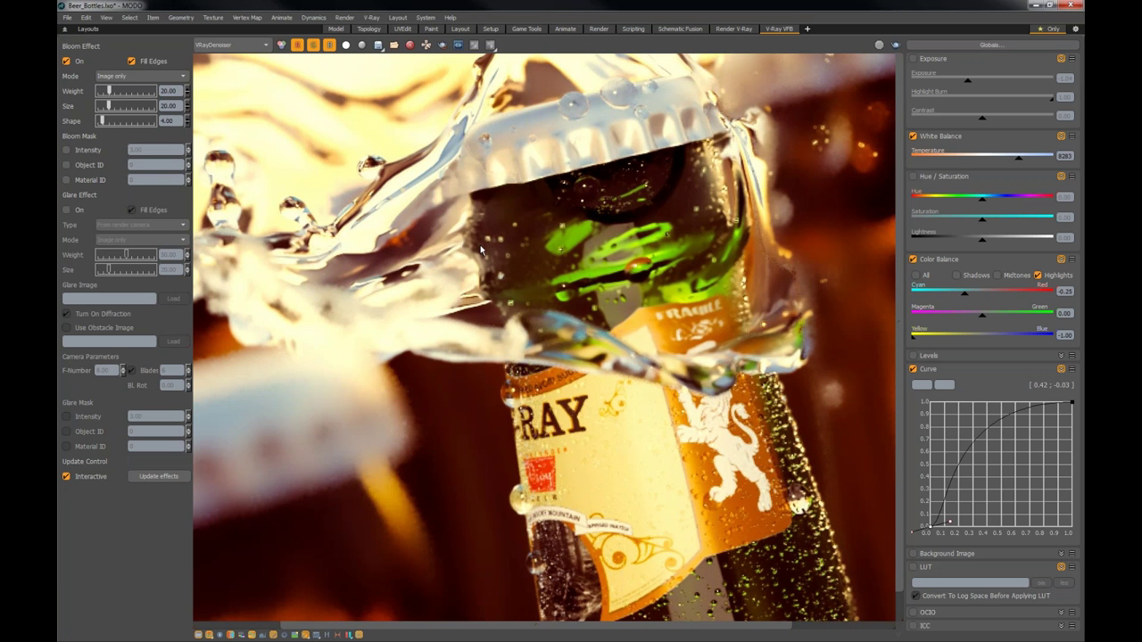
click(264, 44)
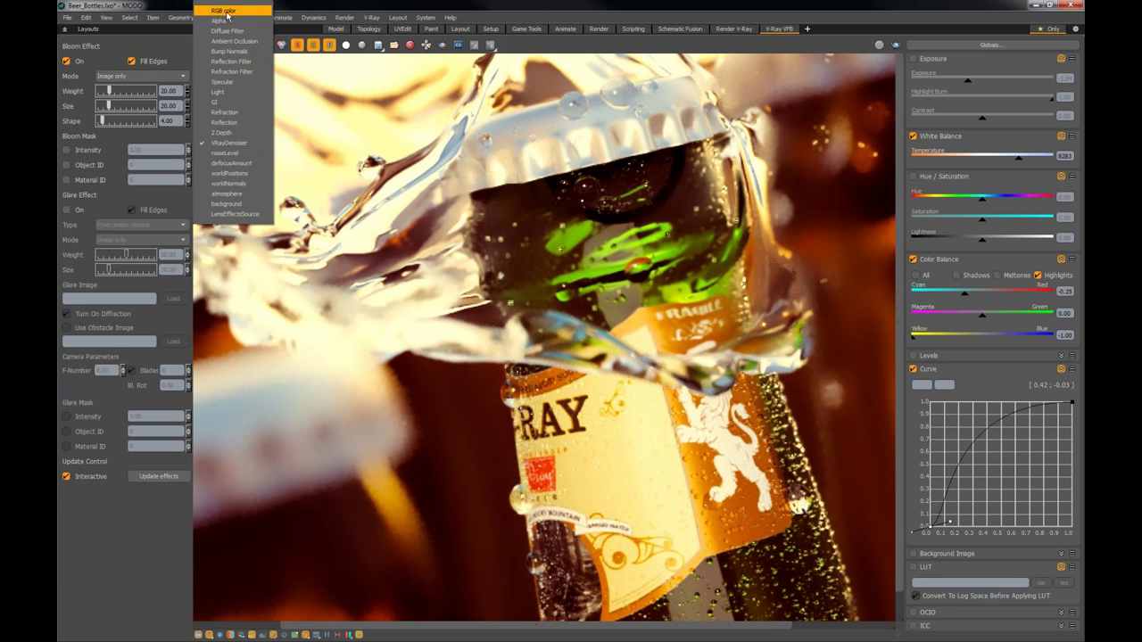
key(Escape)
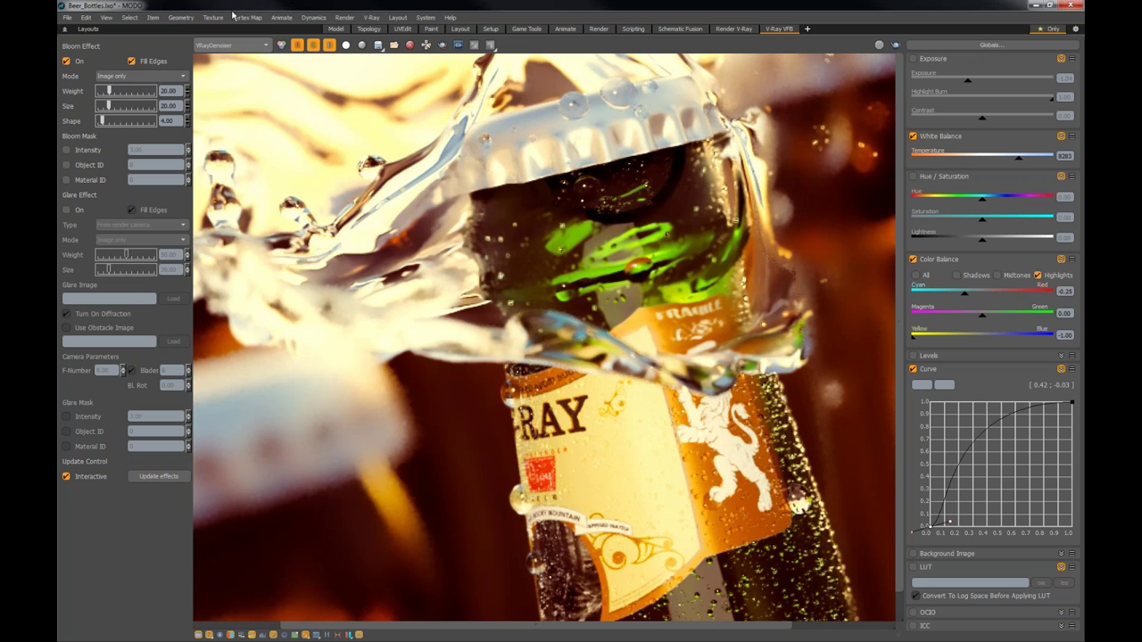
scroll(413, 179, down, 3)
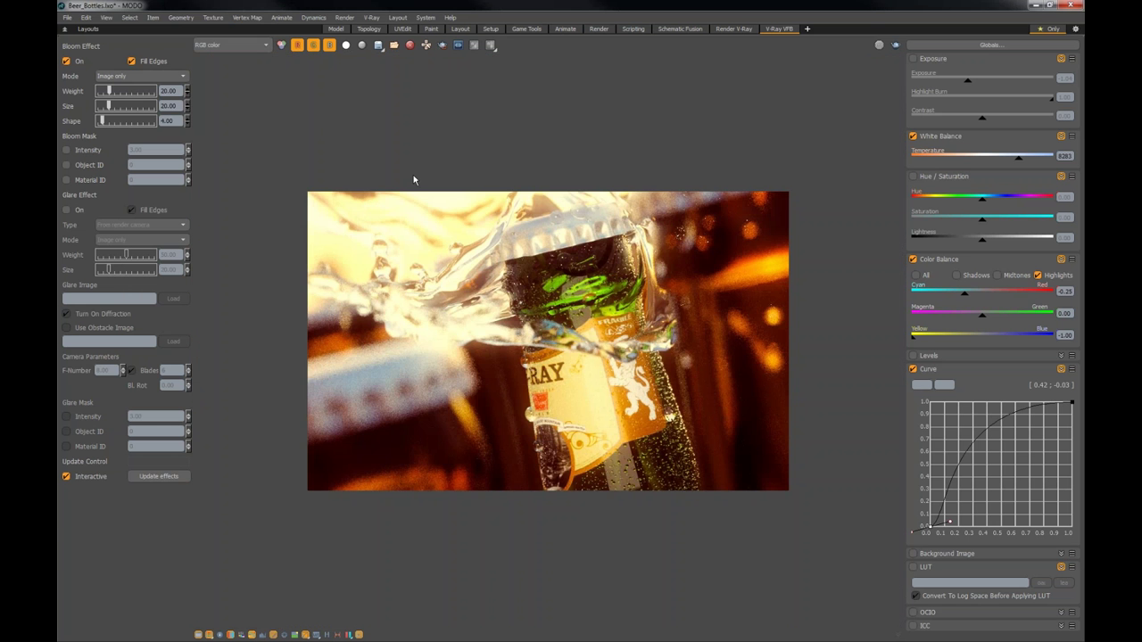
scroll(413, 175, up, 3)
- Set the bloom effect's weight to about 61.32 and size to about 22.48, and turn on the glare effect from the render camera
drag(109, 93, 132, 92)
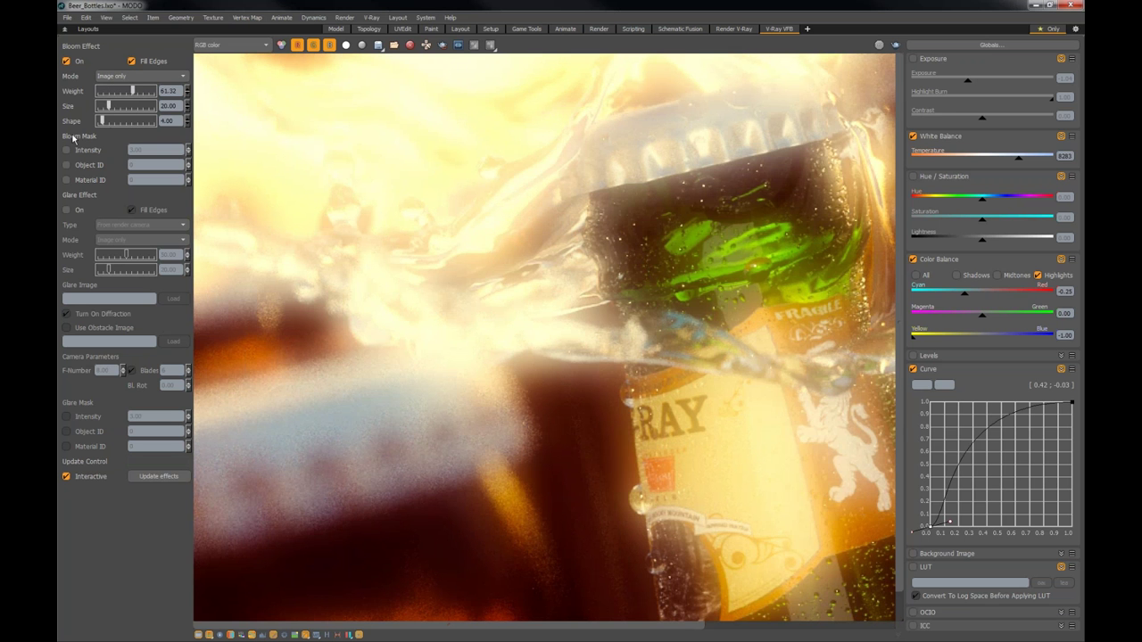
drag(109, 105, 129, 105)
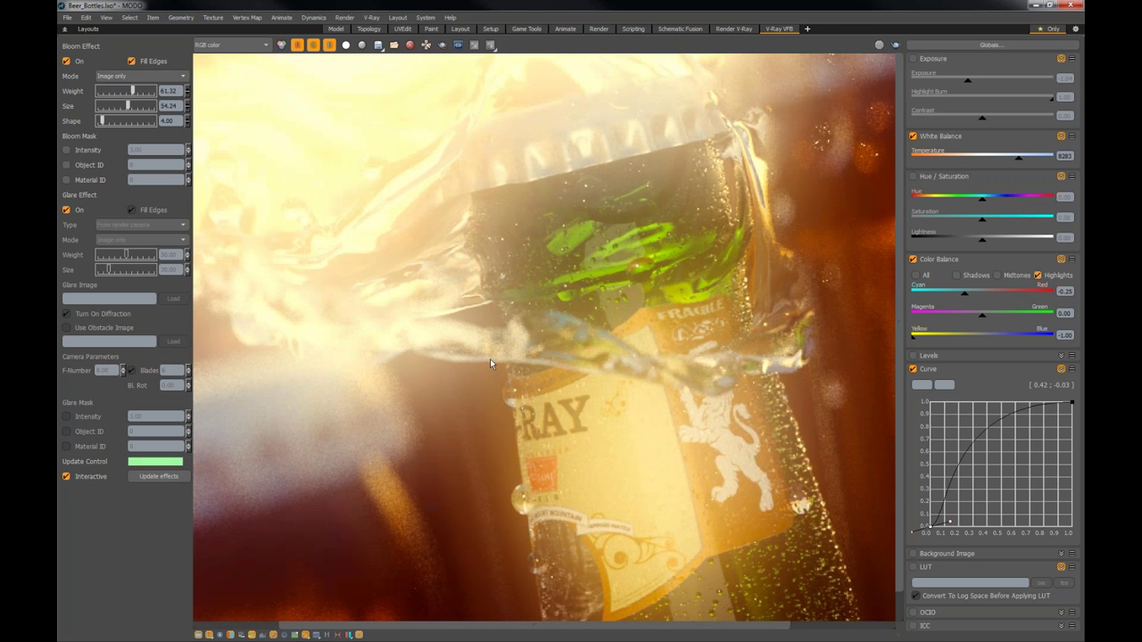
drag(127, 106, 109, 105)
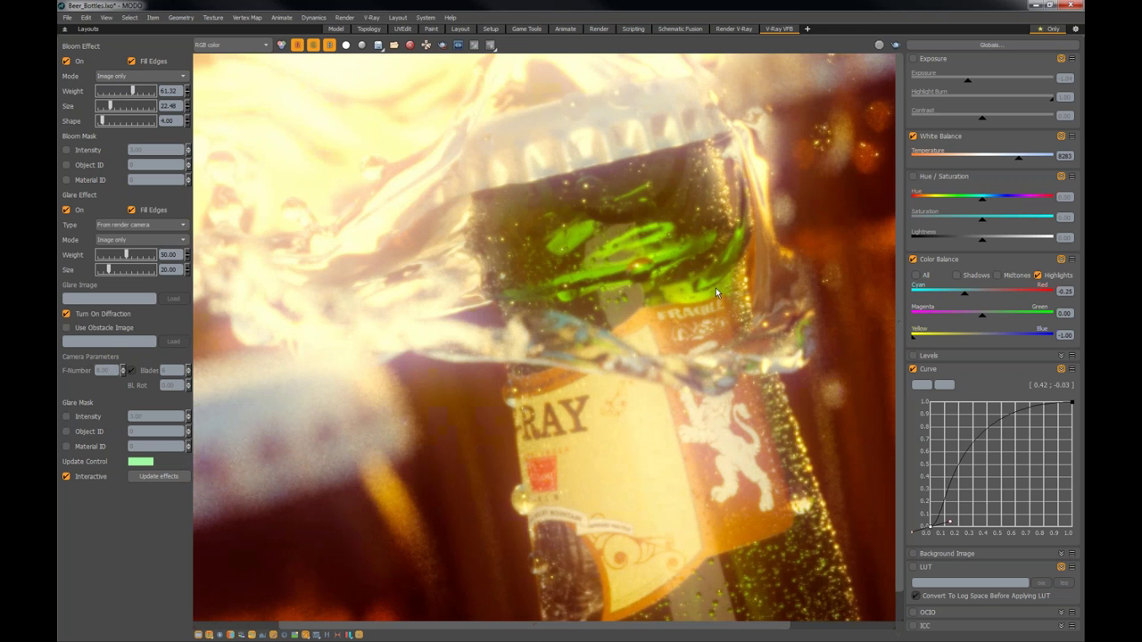
scroll(559, 406, down, 3)
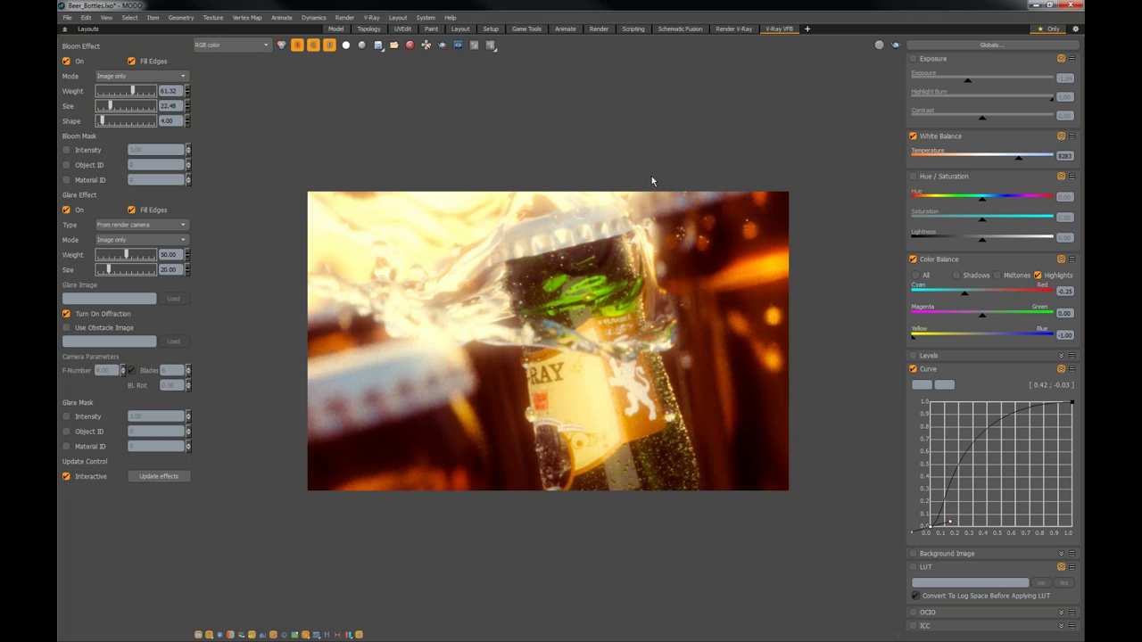
scroll(590, 211, up, 3)
middle_drag(590, 210, 613, 215)
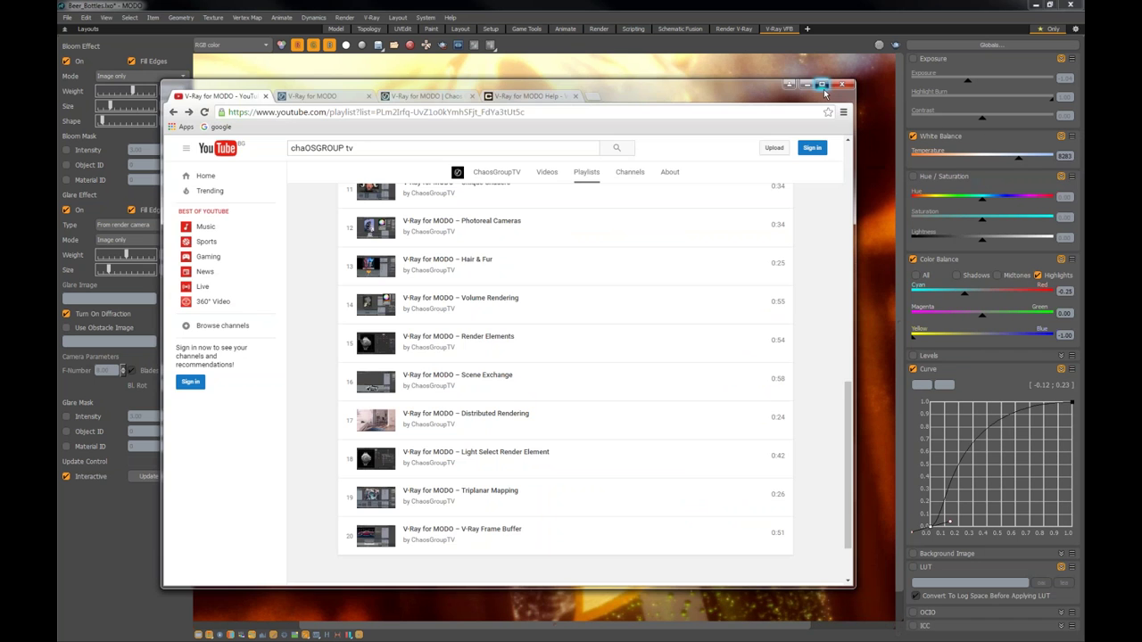
- Switch to the browser, maximize its window, and look through the videos of ChaosGroupTV's V-Ray for MODO playlist on YouTube
click(825, 90)
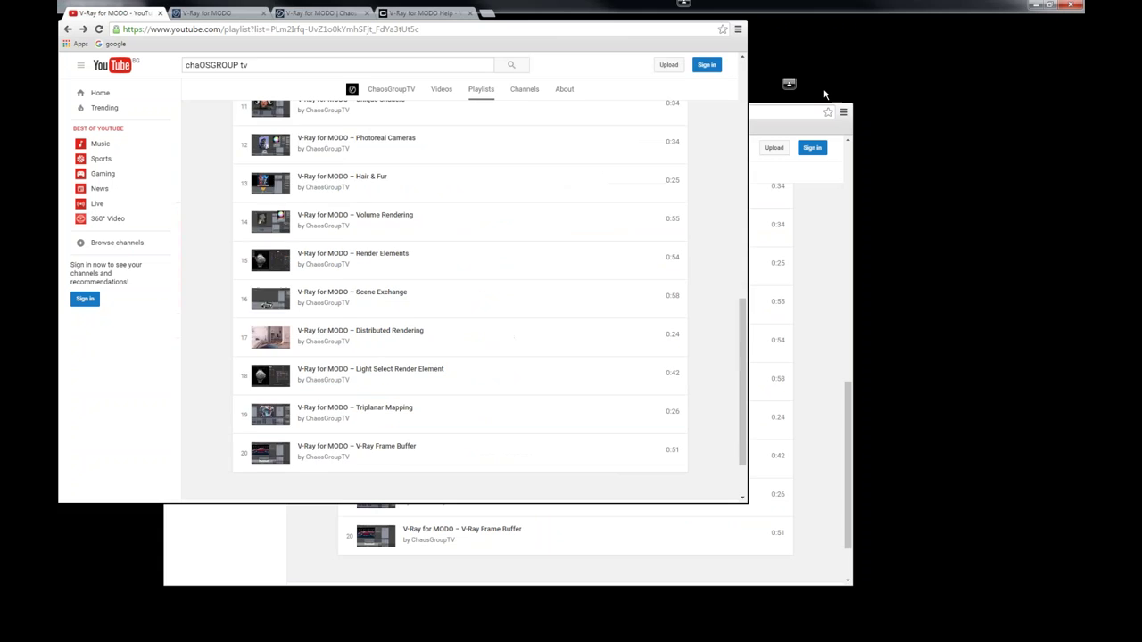
scroll(434, 339, up, 8)
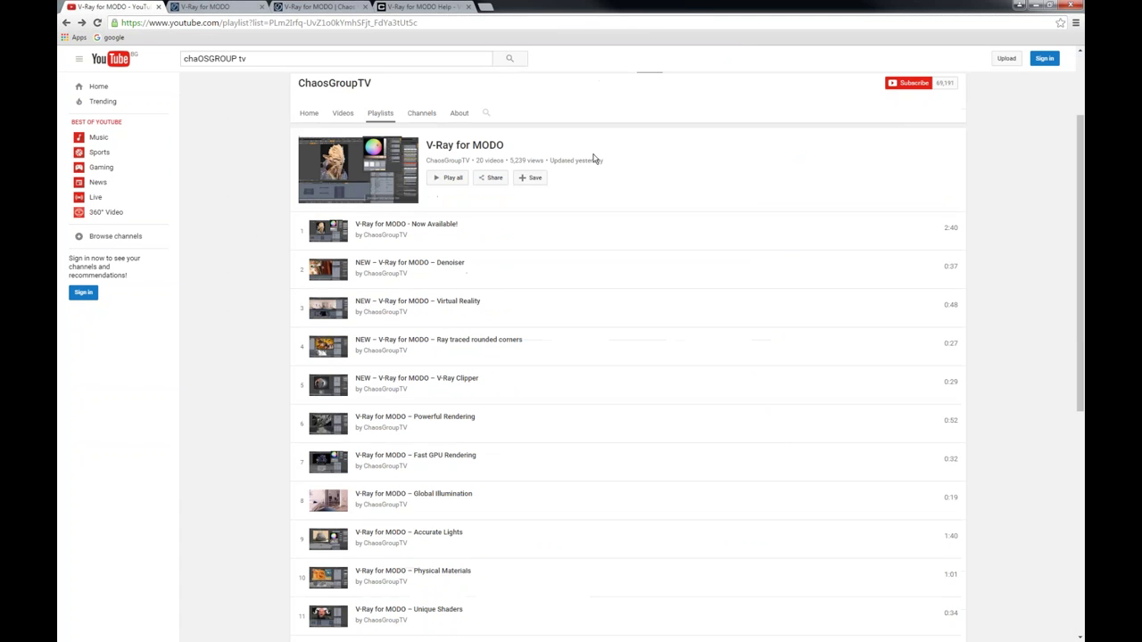
scroll(594, 159, up, 2)
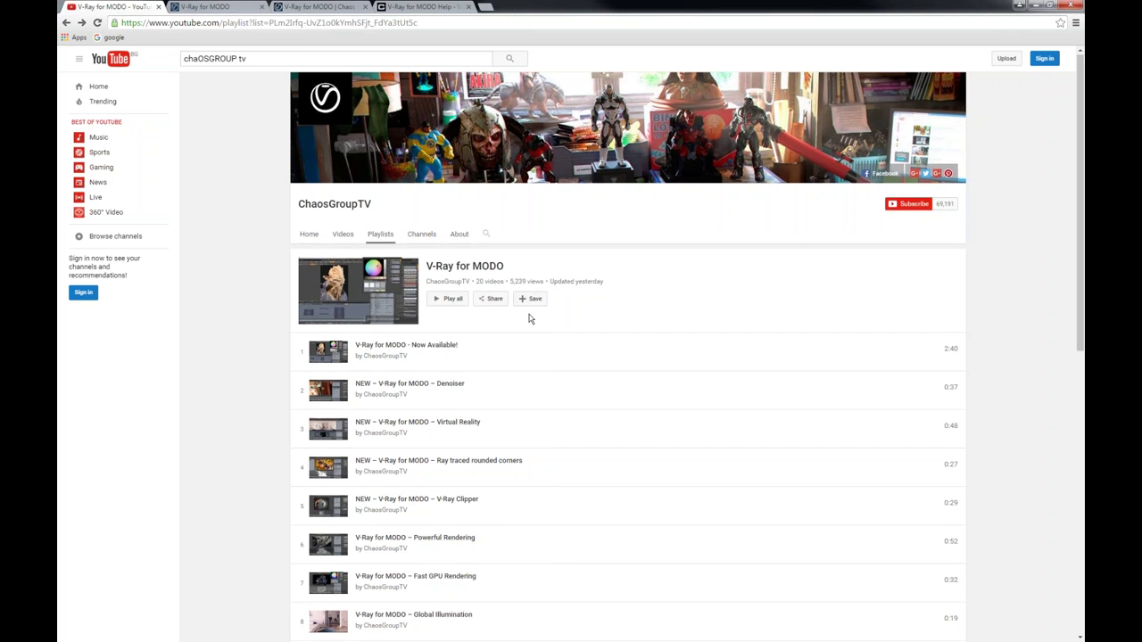
scroll(518, 348, down, 1)
scroll(429, 464, down, 2)
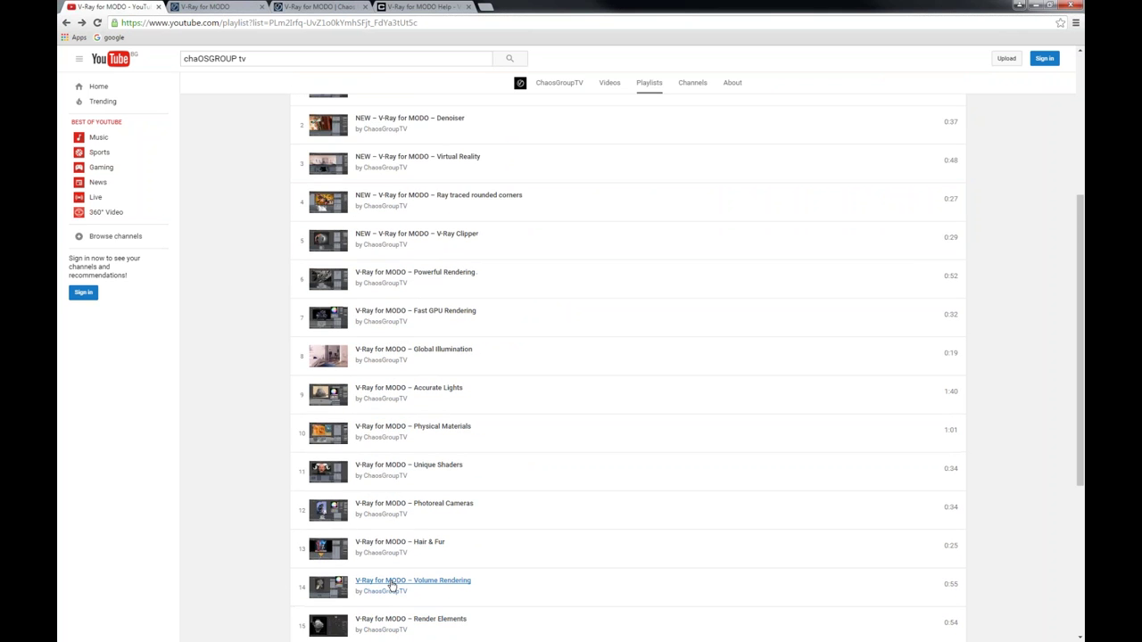
scroll(375, 357, up, 1)
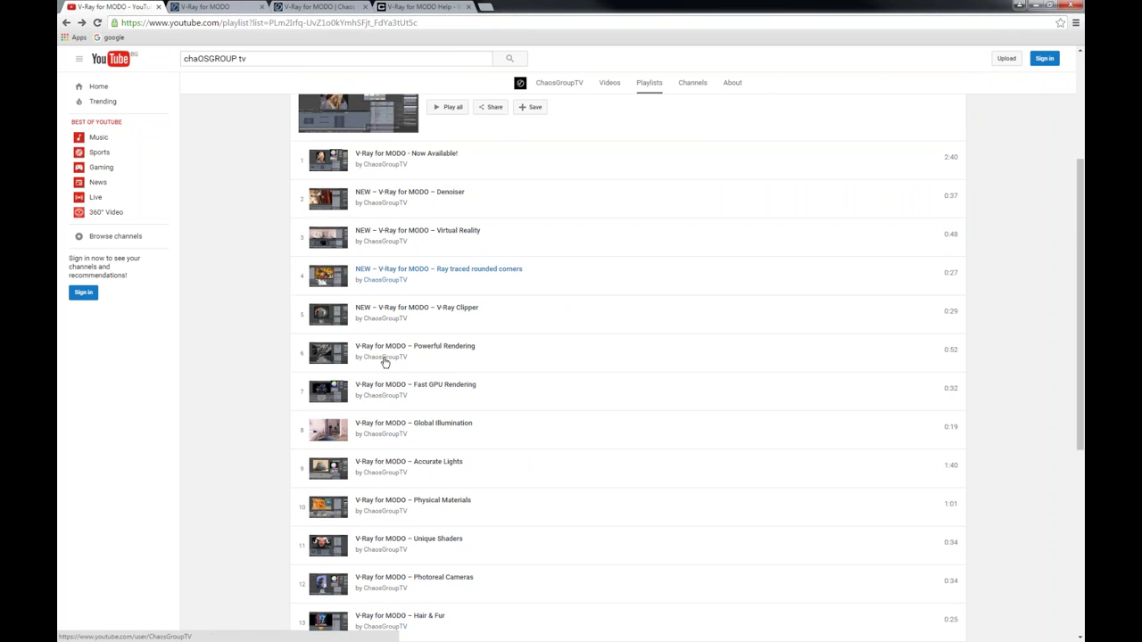
scroll(384, 357, down, 2)
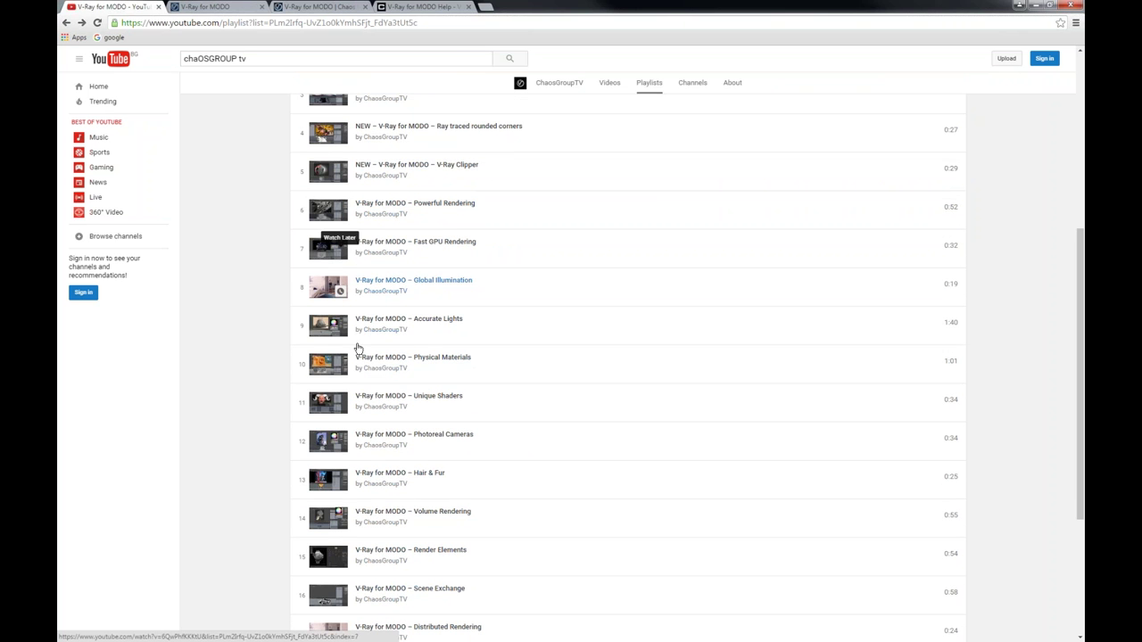
scroll(357, 348, down, 2)
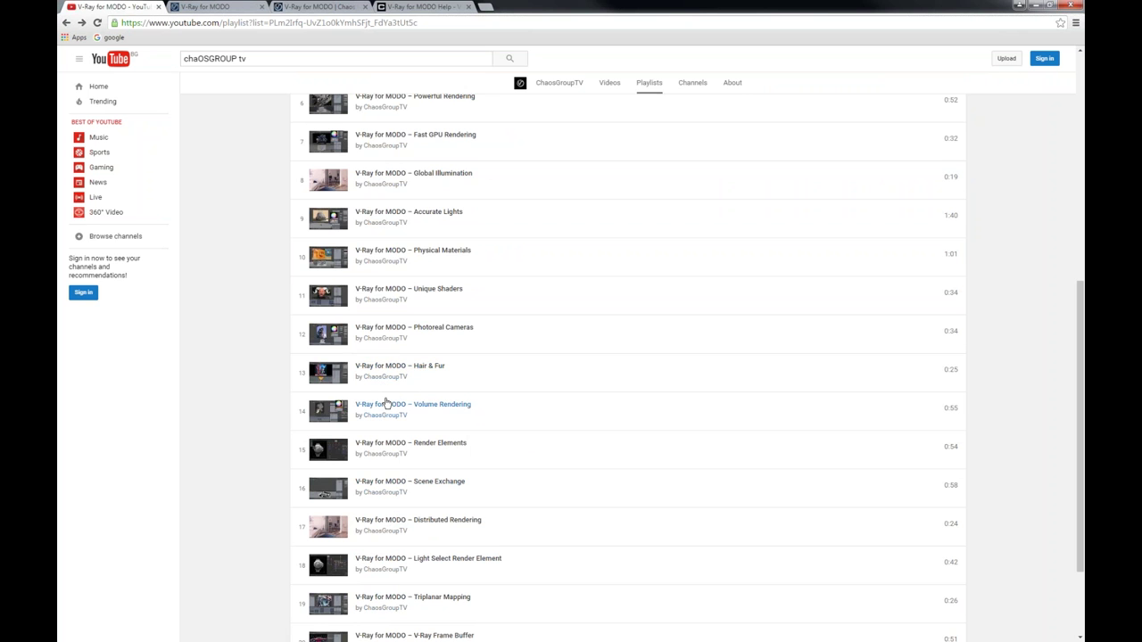
scroll(386, 403, up, 5)
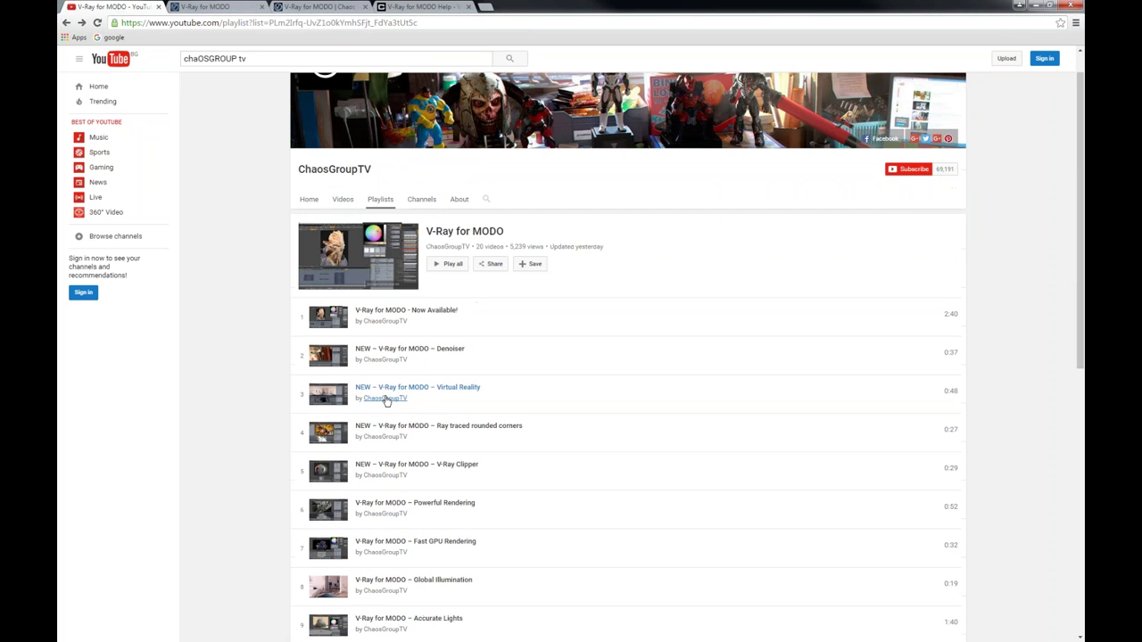
scroll(385, 398, up, 1)
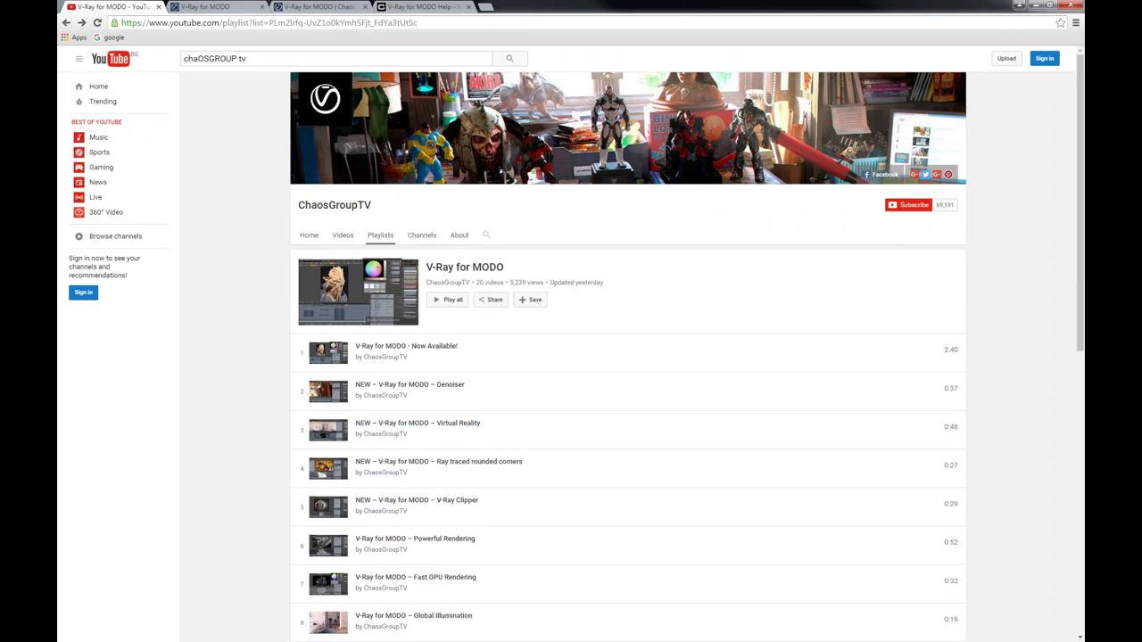
- Review the V-Ray for MODO feature list on v-ray.com/modo, and bring up the product page on chaosgroup.com
click(227, 6)
scroll(353, 206, up, 3)
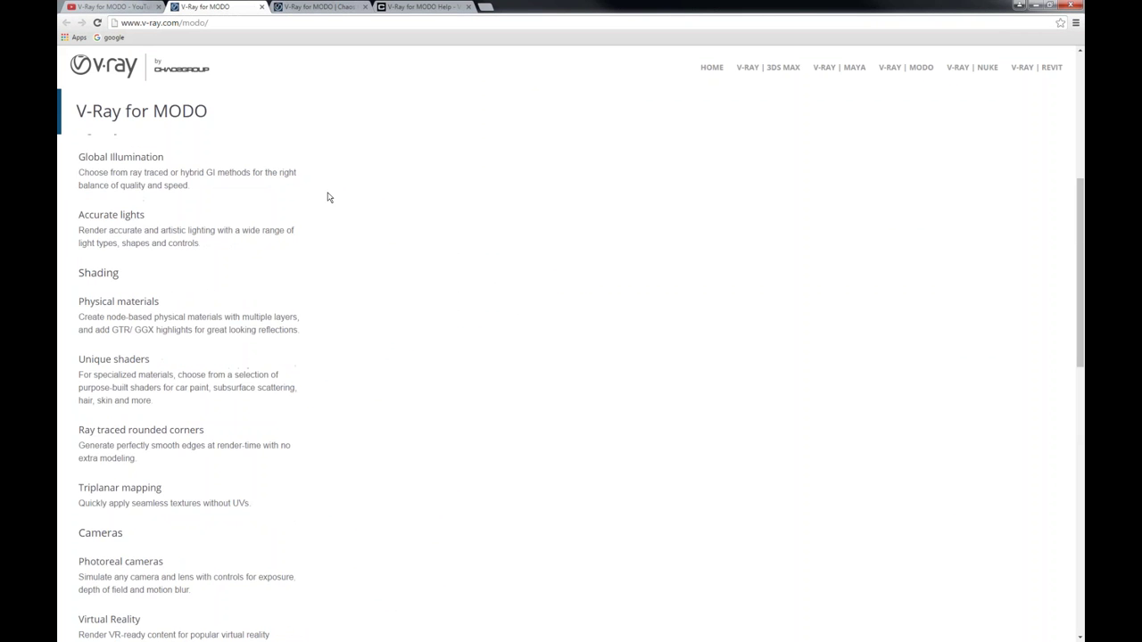
scroll(328, 197, up, 4)
scroll(388, 219, up, 2)
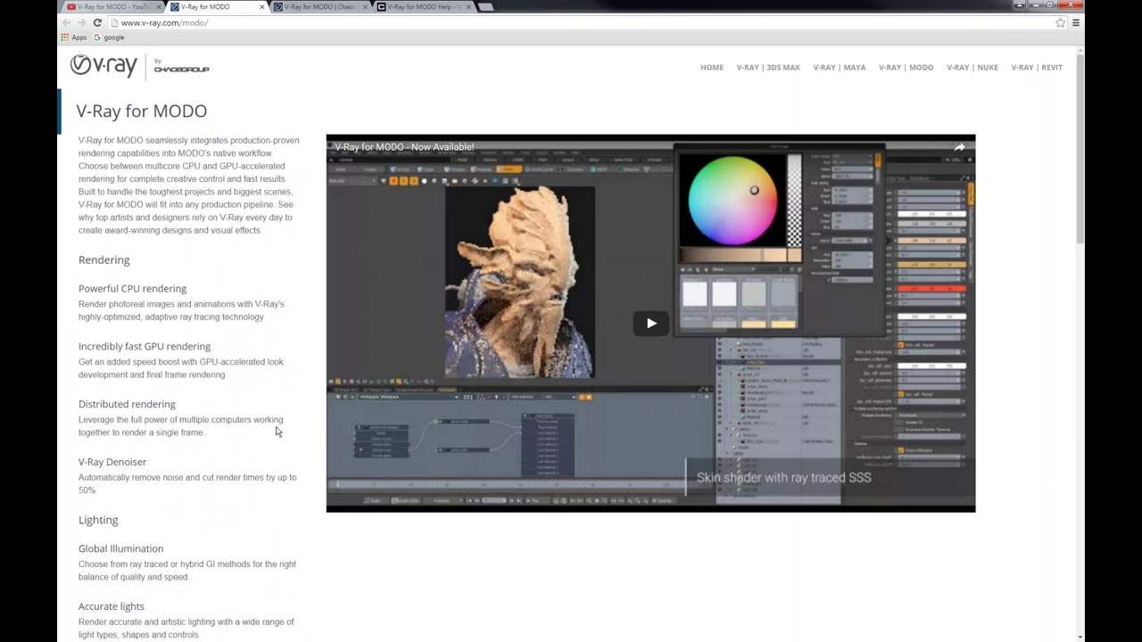
scroll(357, 288, down, 10)
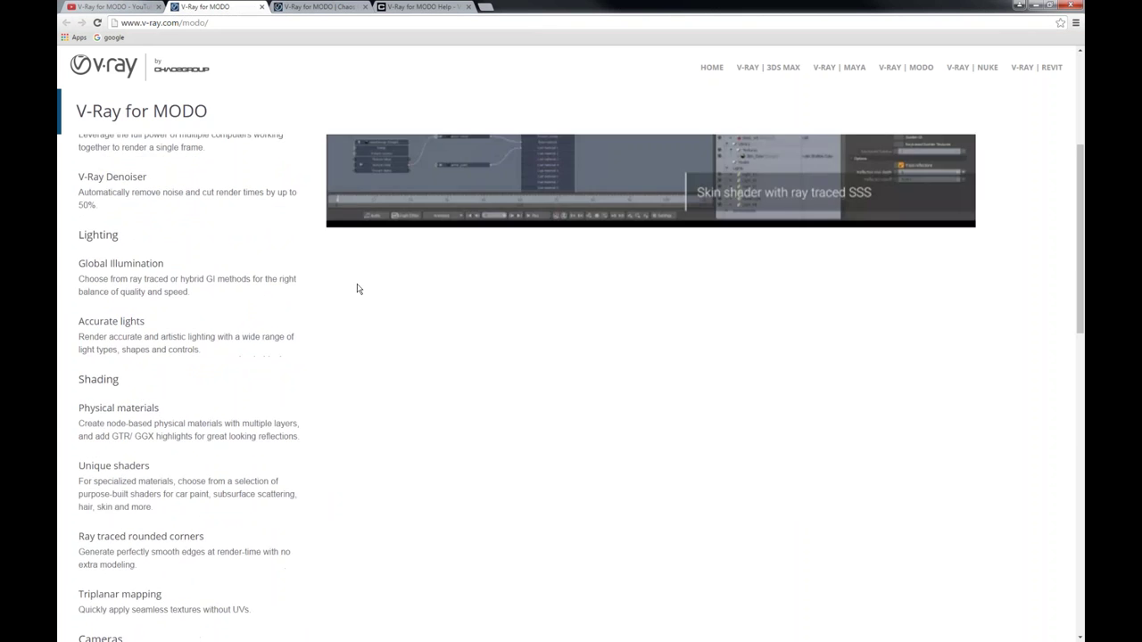
scroll(435, 462, up, 2)
scroll(434, 461, up, 3)
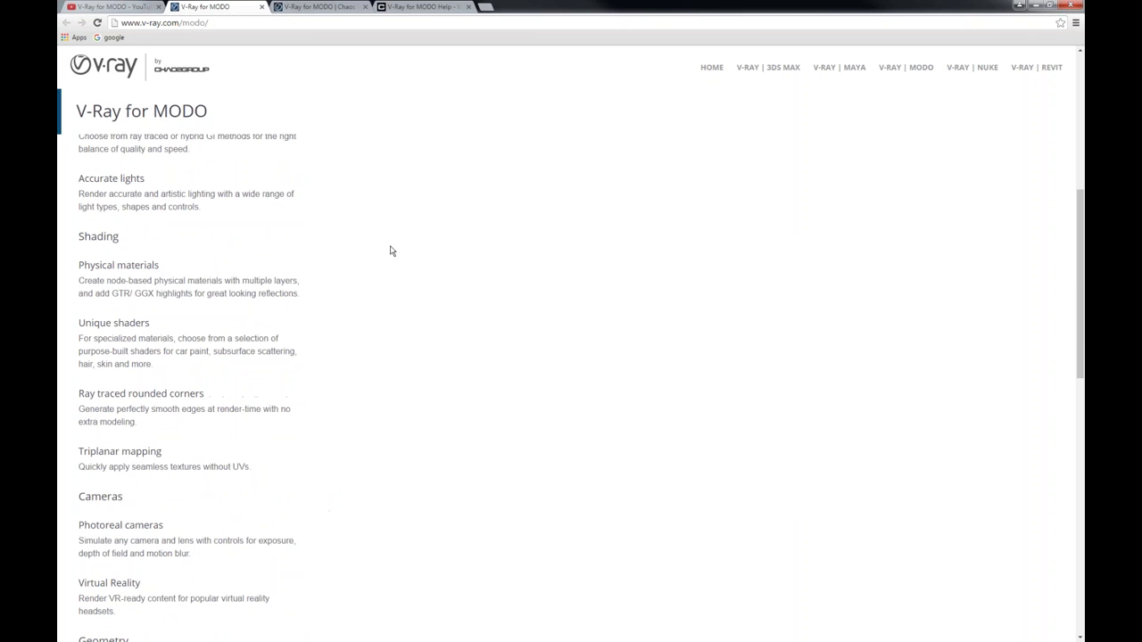
scroll(300, 229, up, 3)
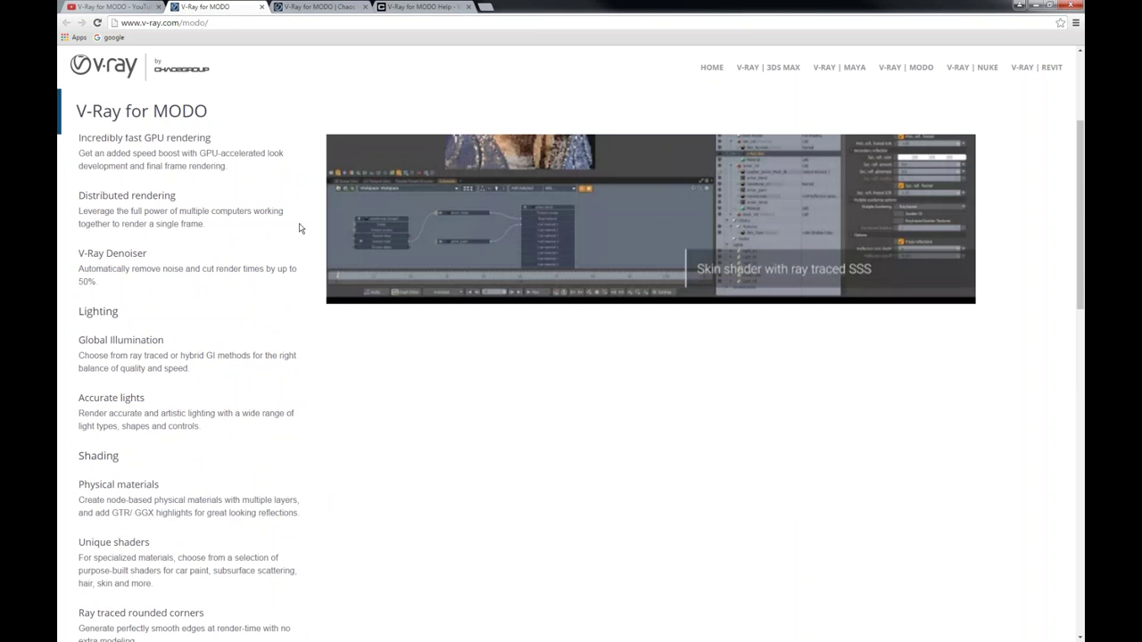
key(ctrl+Tab)
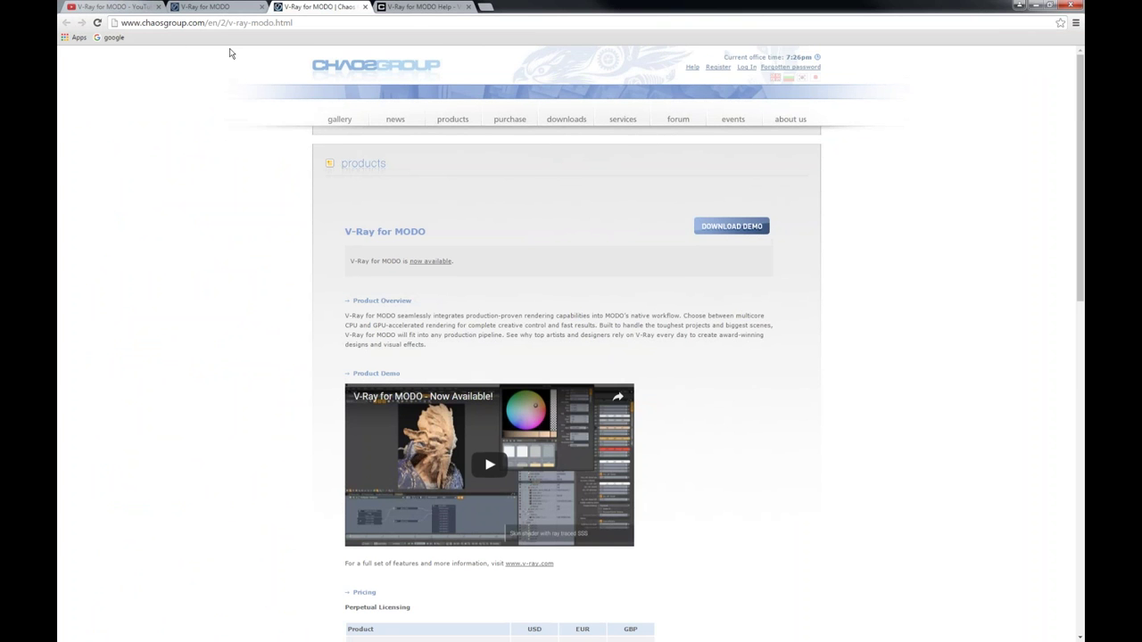
- Open the V-Ray Volume Grid page in the Geometry section of the V-Ray for MODO Help and read its overview
click(409, 9)
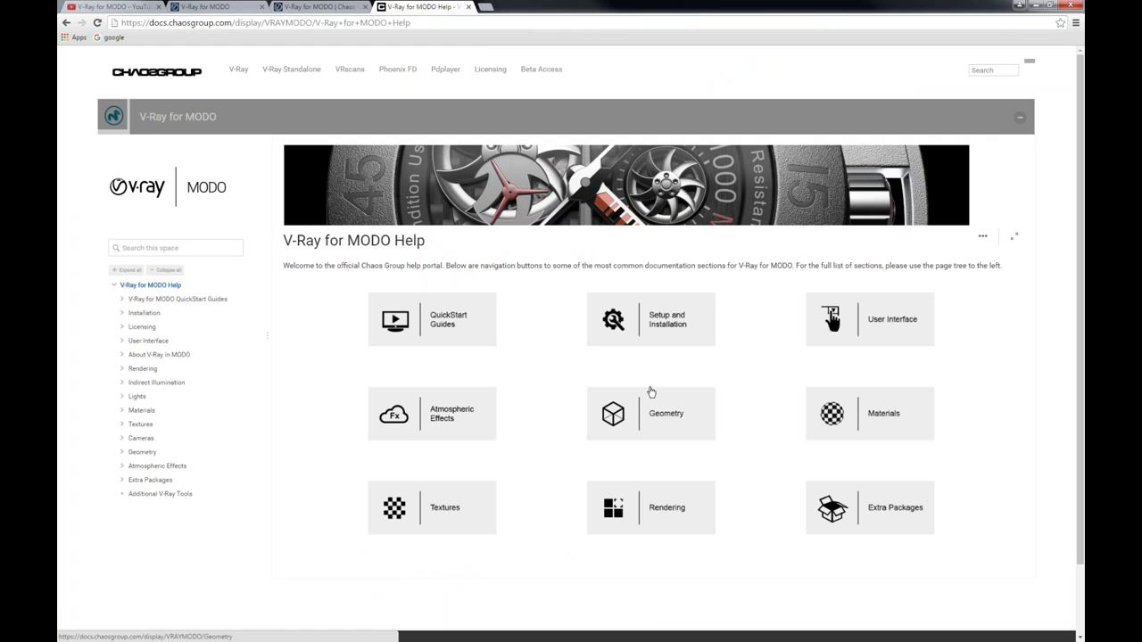
click(652, 418)
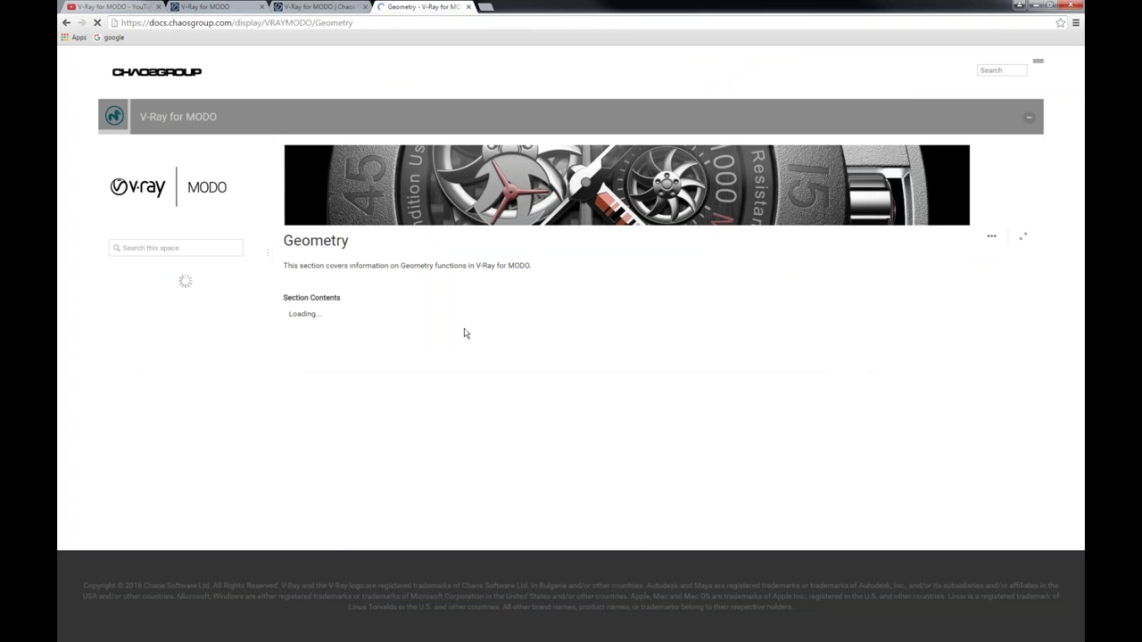
scroll(434, 387, down, 2)
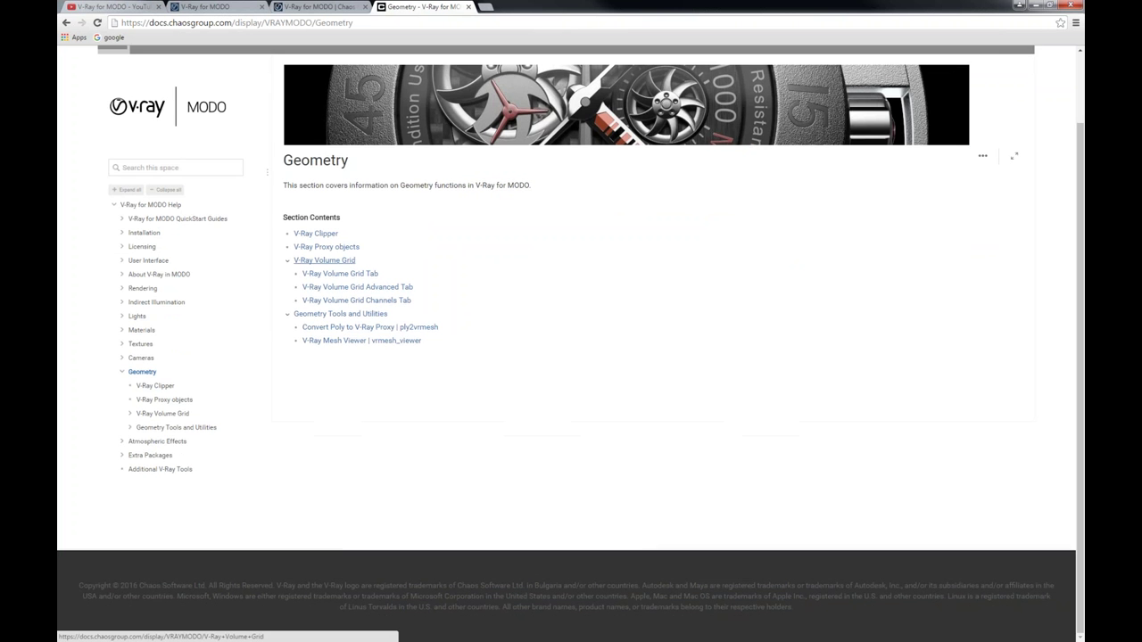
click(324, 259)
scroll(337, 284, down, 2)
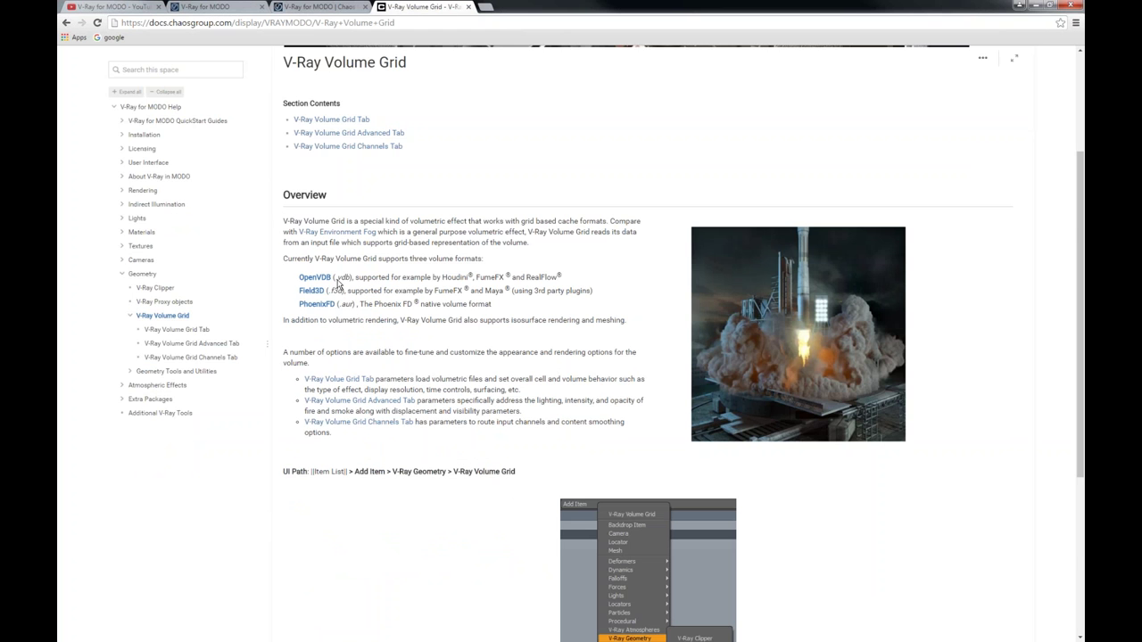
scroll(338, 284, down, 2)
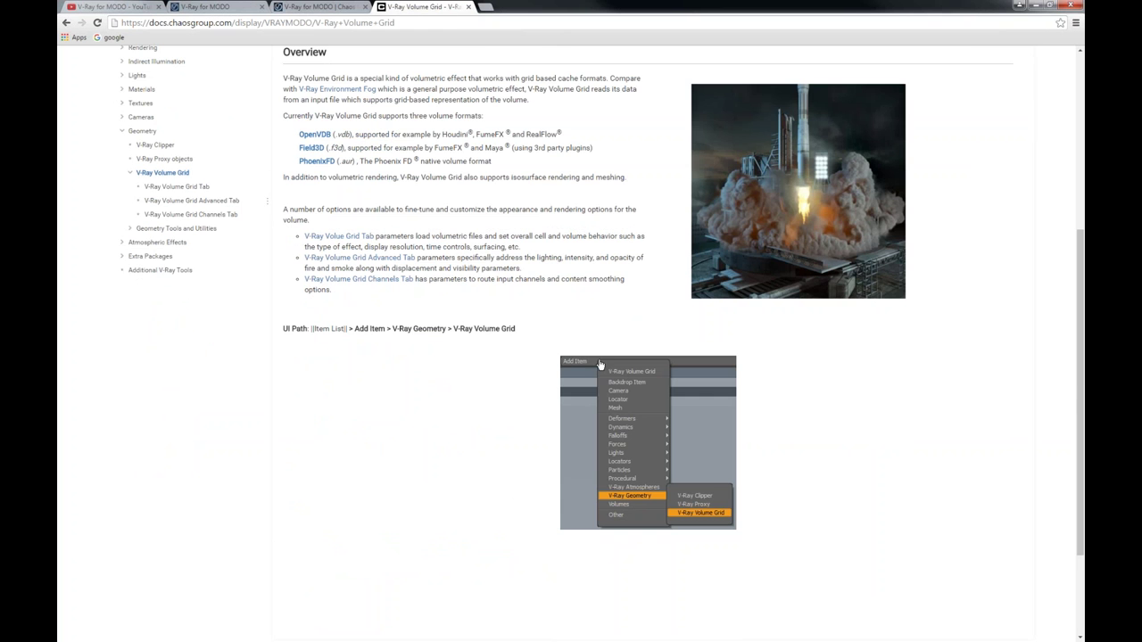